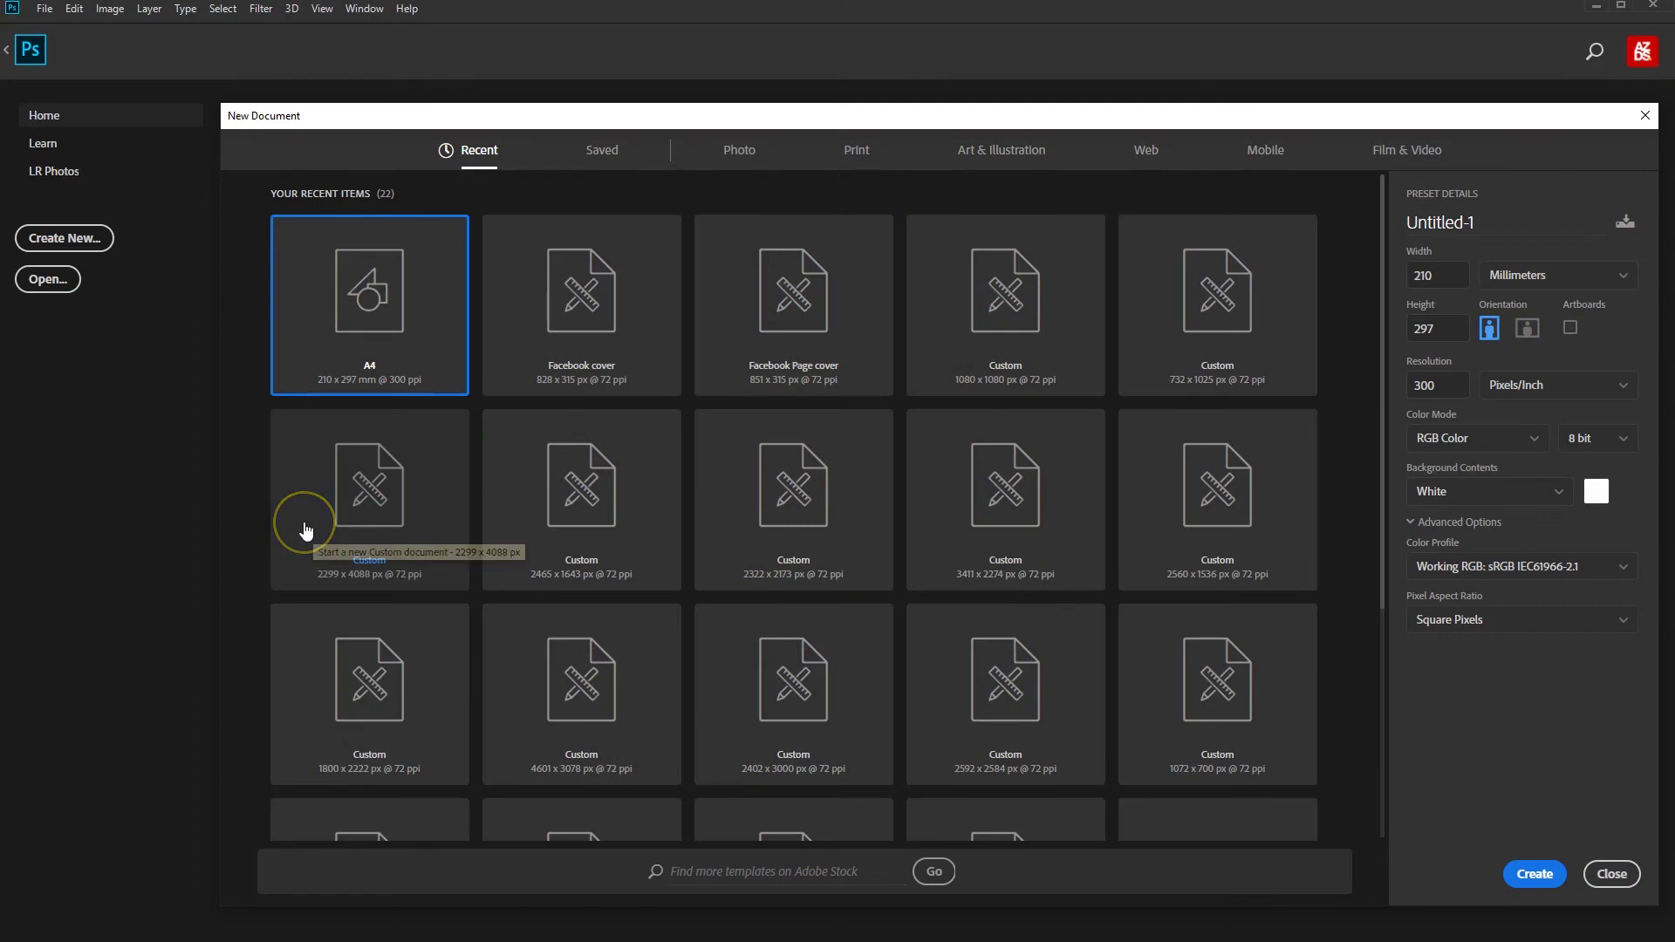
# Create a blank A4 print document, 210 × 297 mm at 300 ppi
pyautogui.click(364, 281)
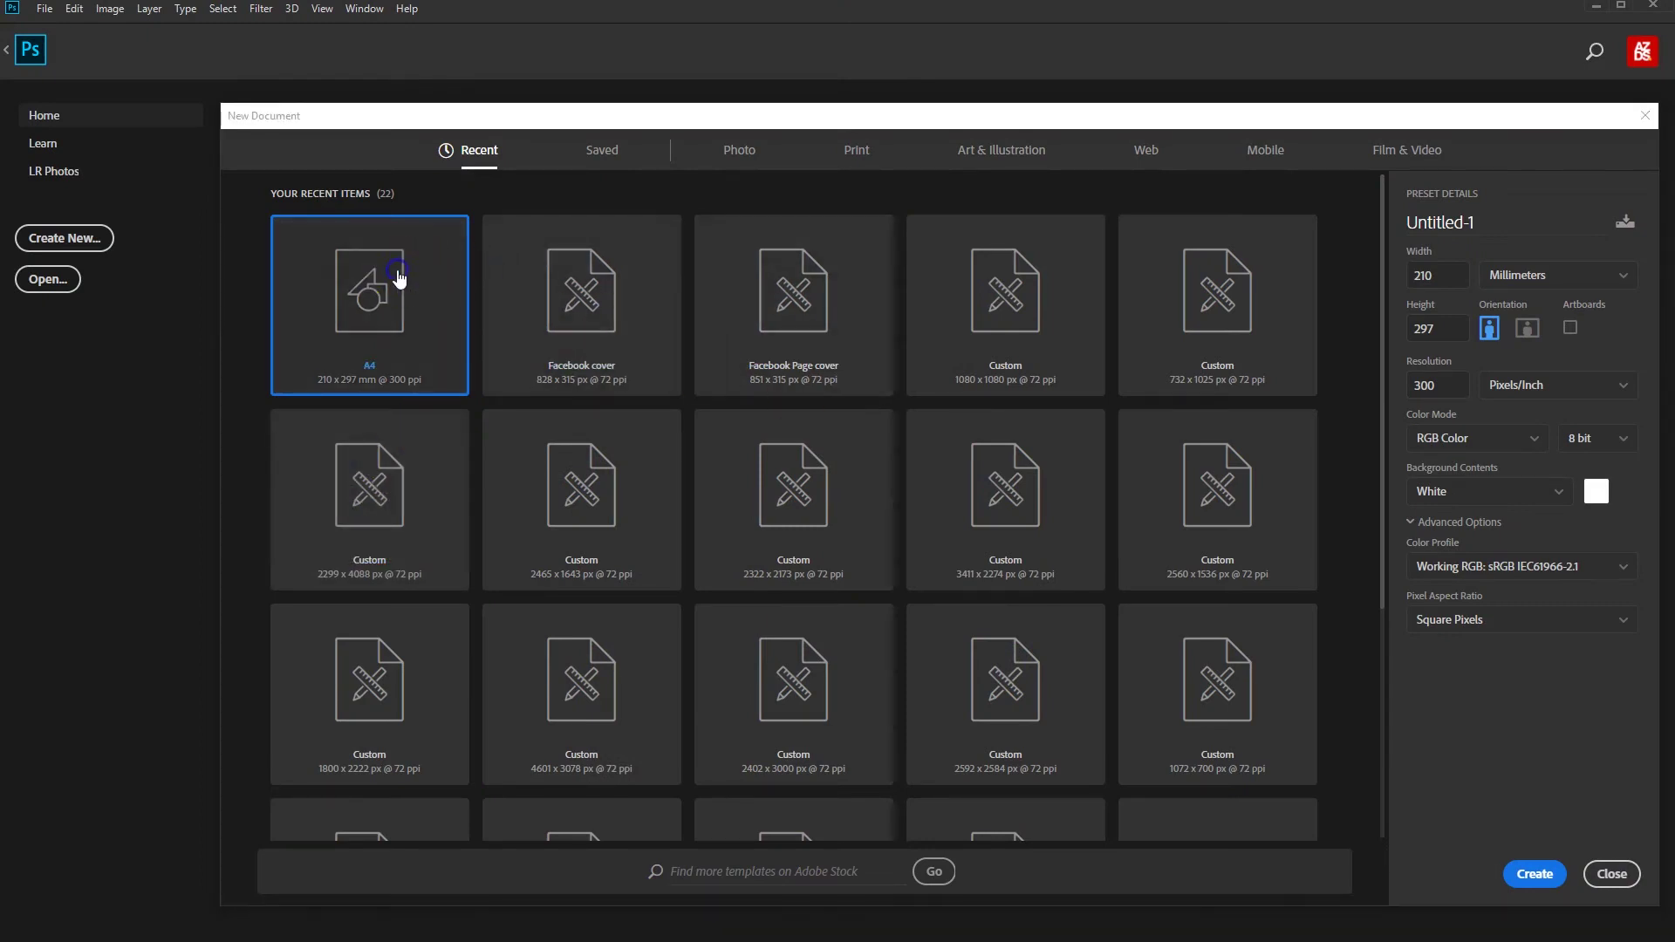
pyautogui.click(850, 155)
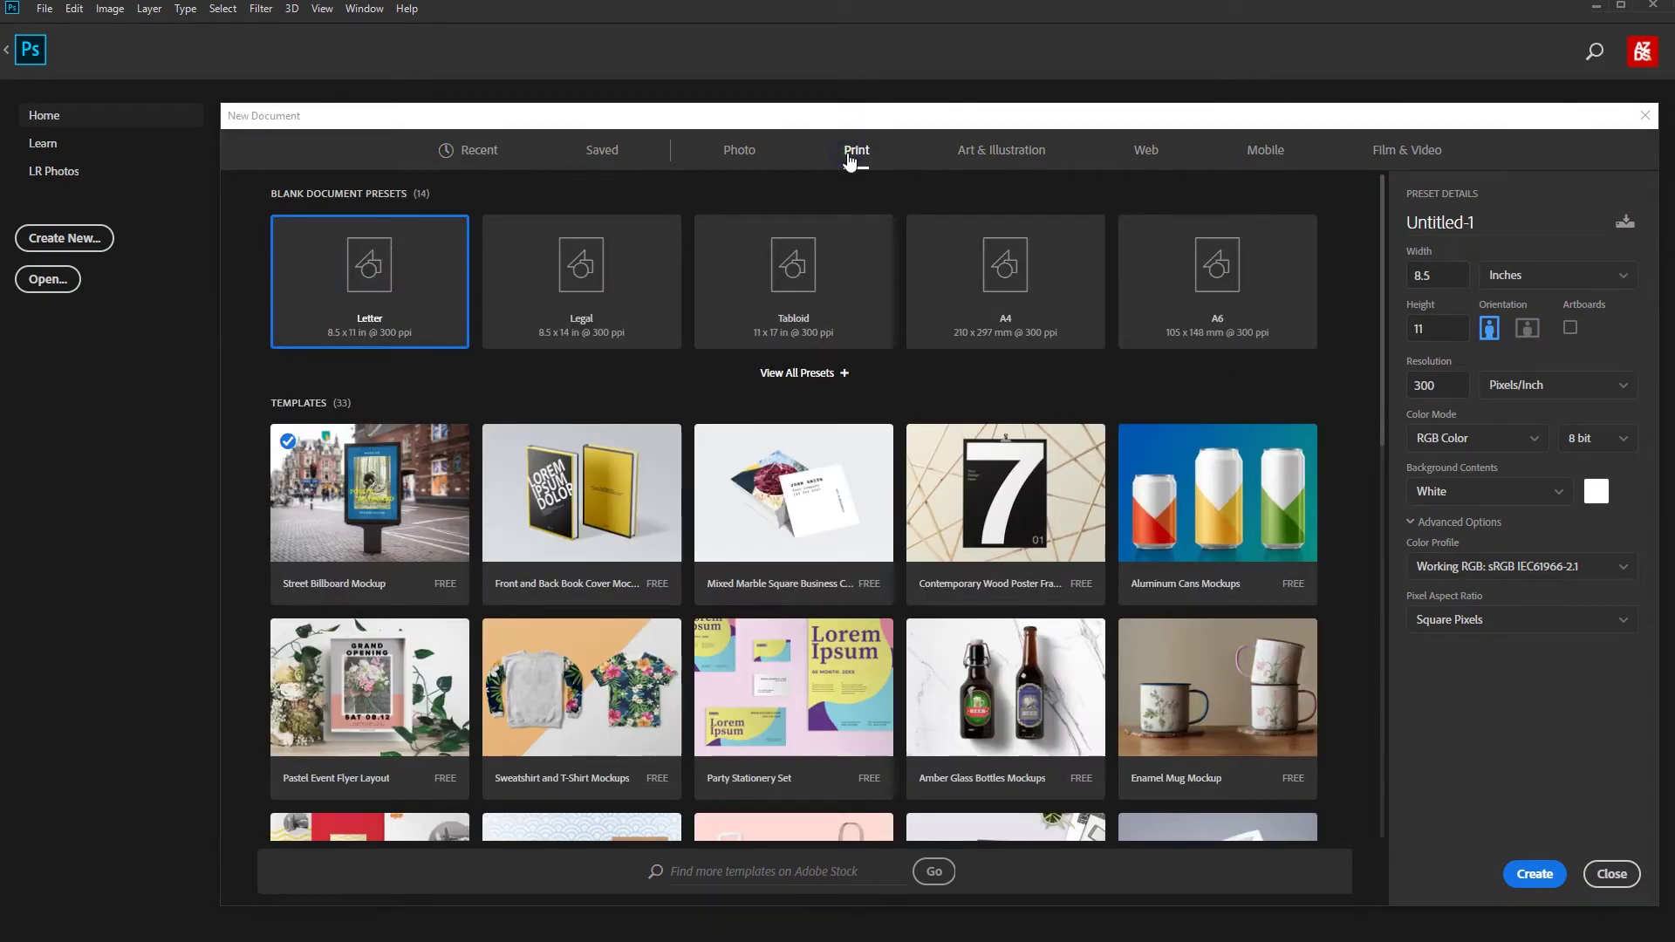
pyautogui.click(813, 373)
pyautogui.click(1010, 282)
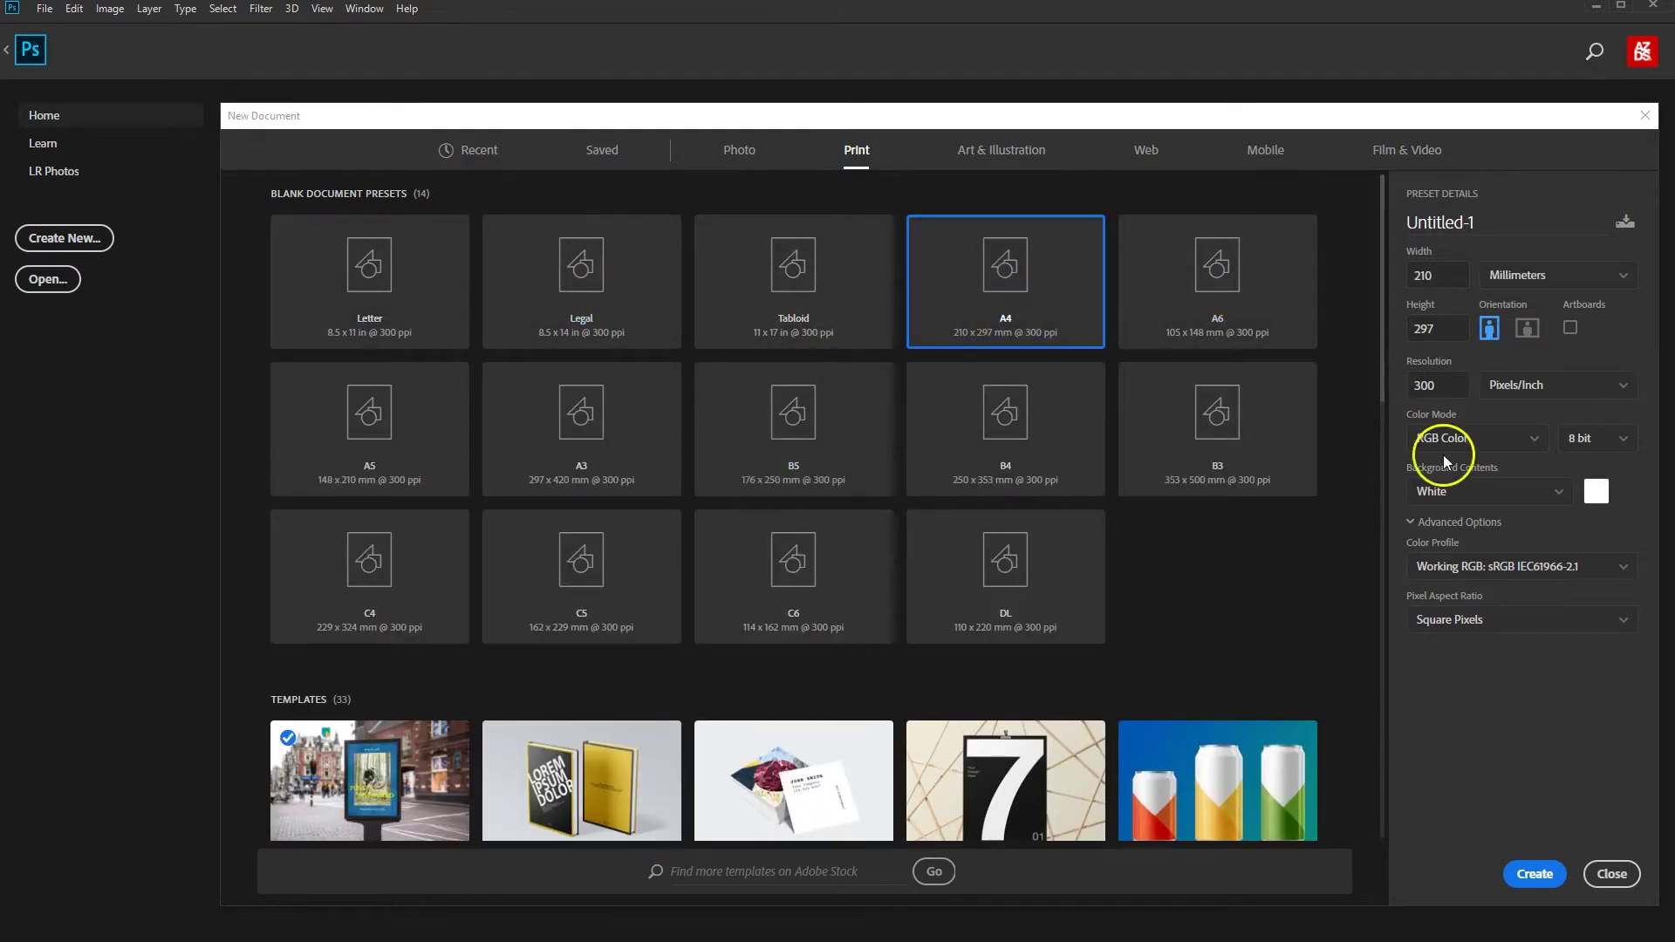
pyautogui.click(1540, 877)
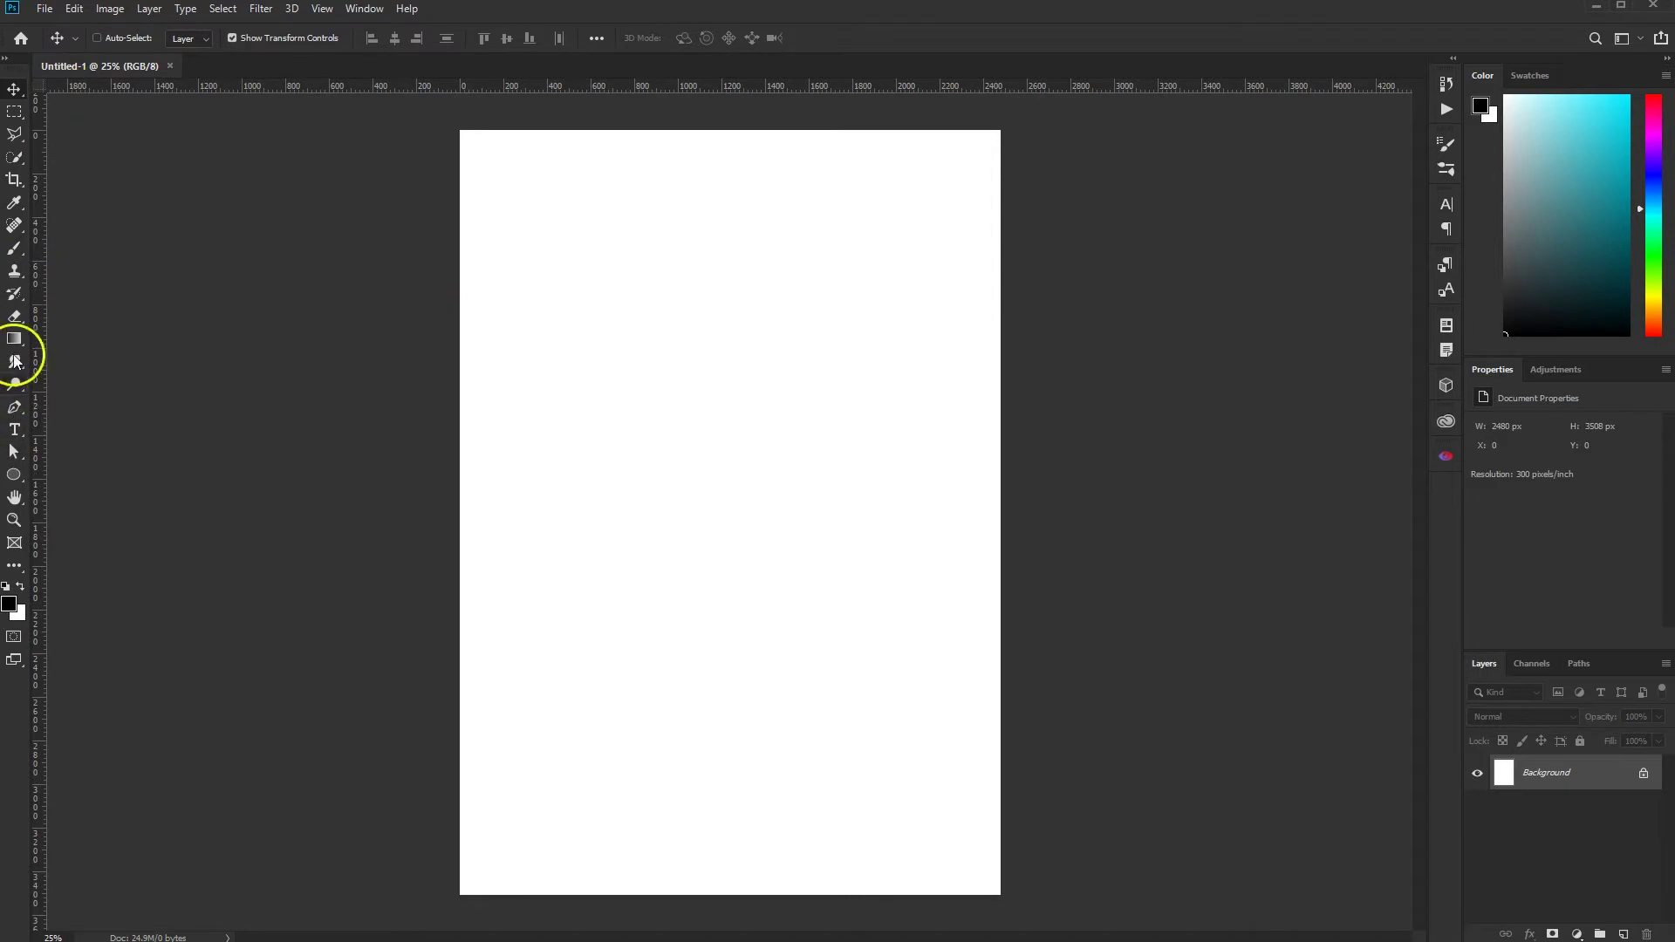
# Add a new layer and set the gradient's starting colour stop to magenta
pyautogui.click(1623, 934)
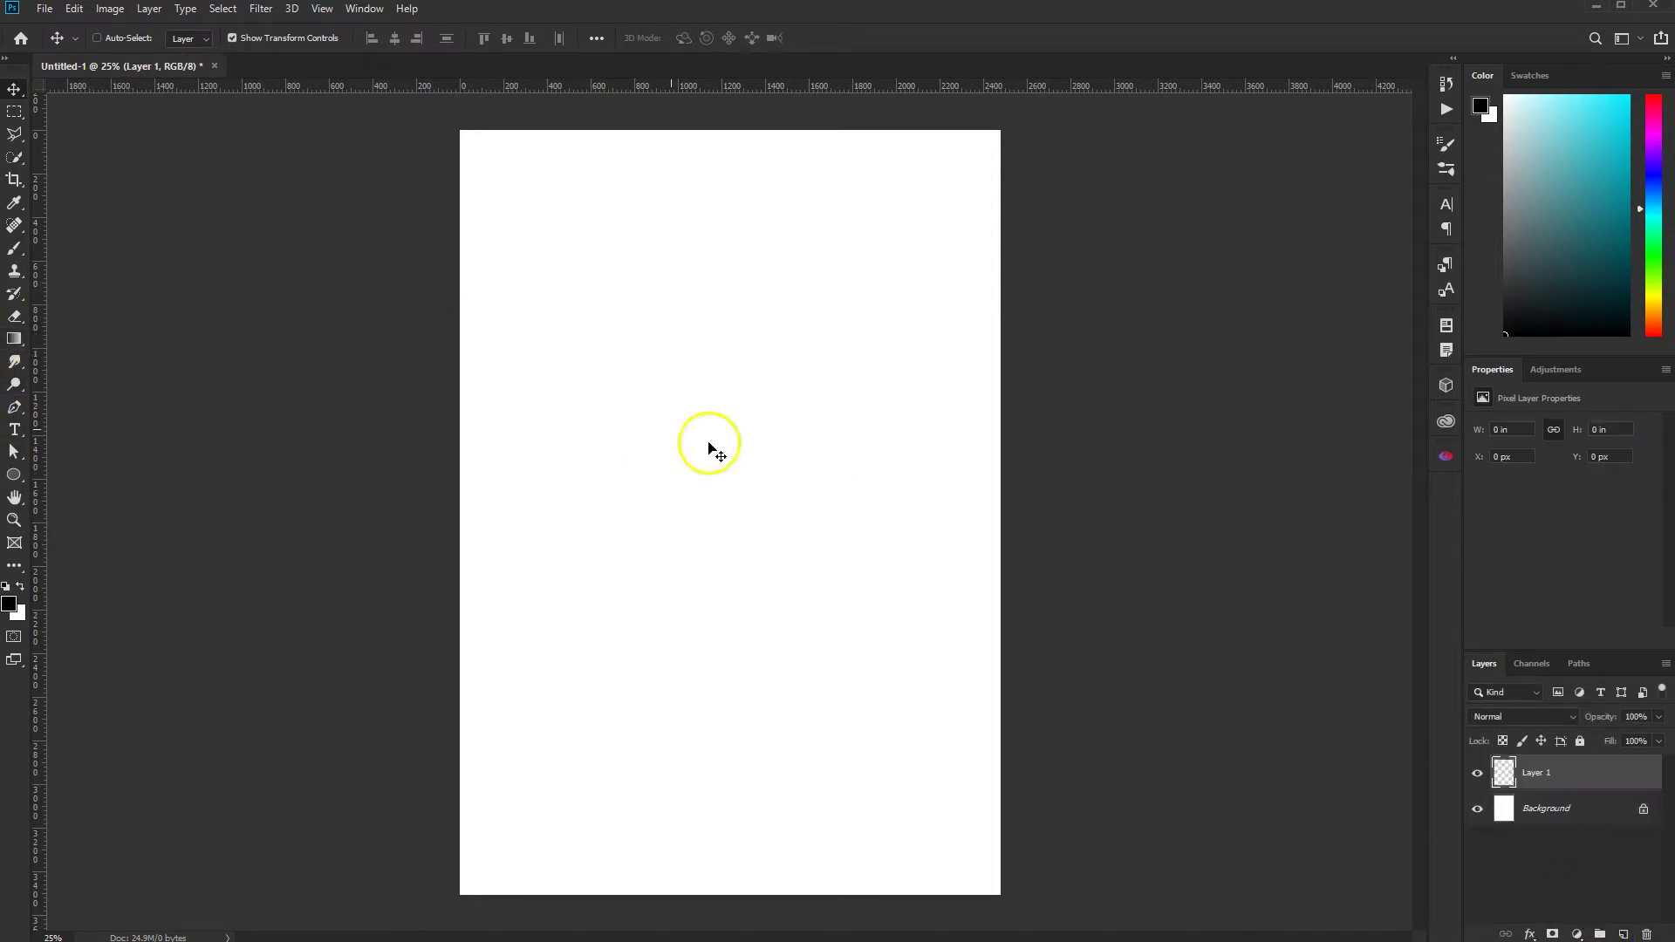
pyautogui.click(16, 339)
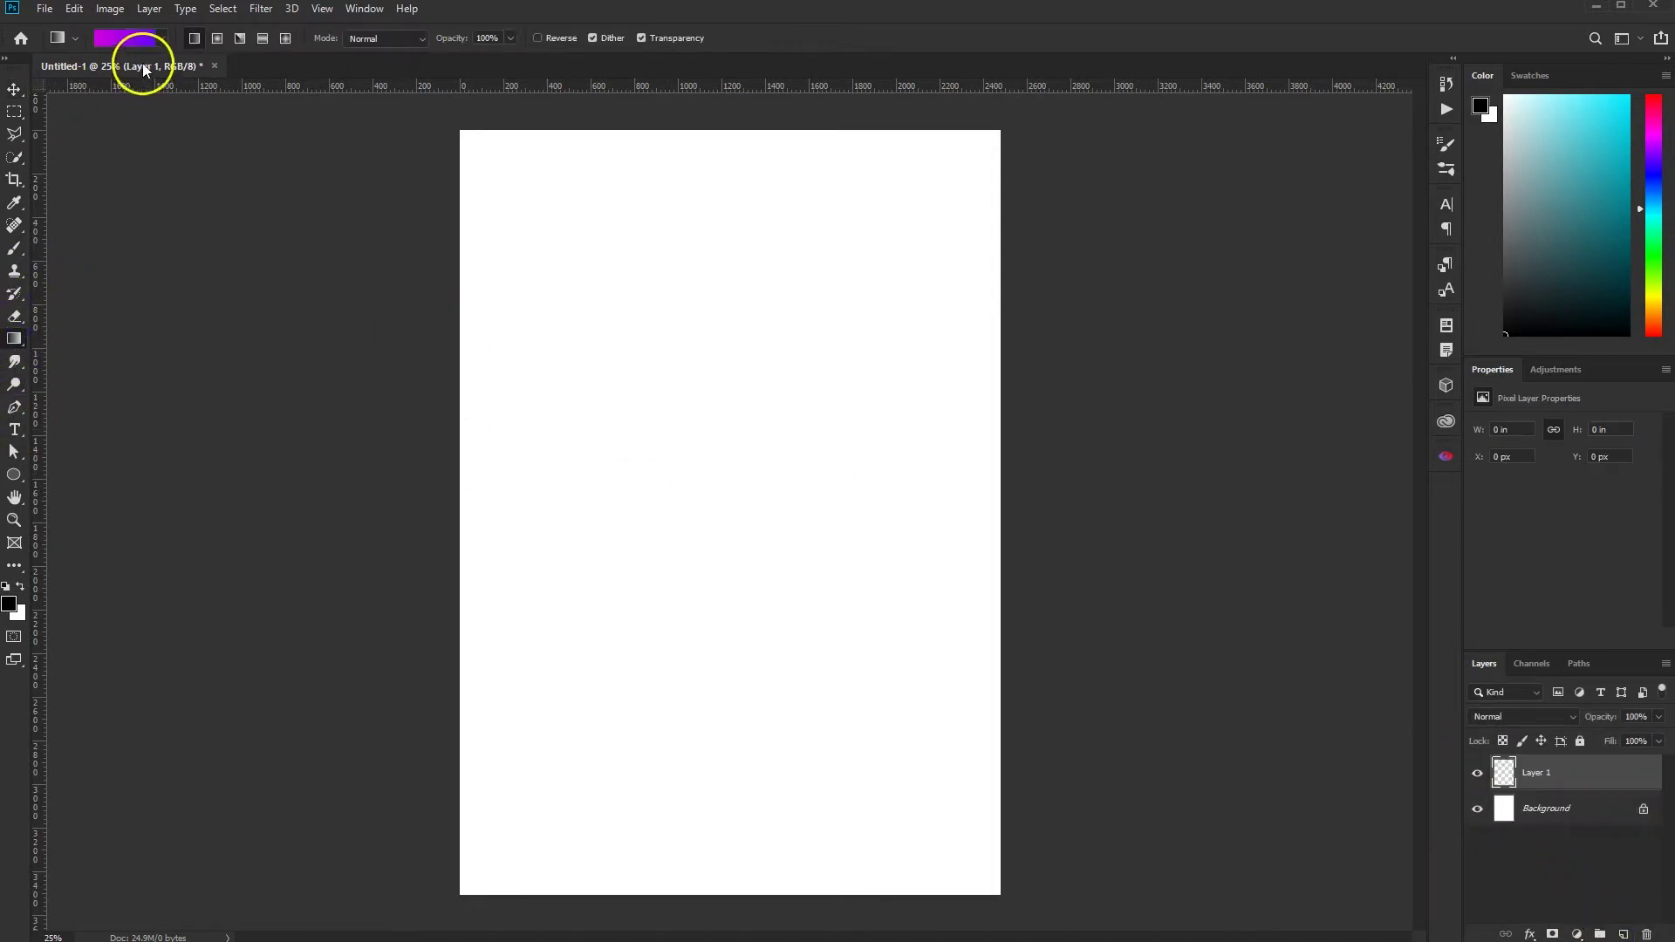
pyautogui.click(131, 39)
pyautogui.click(922, 514)
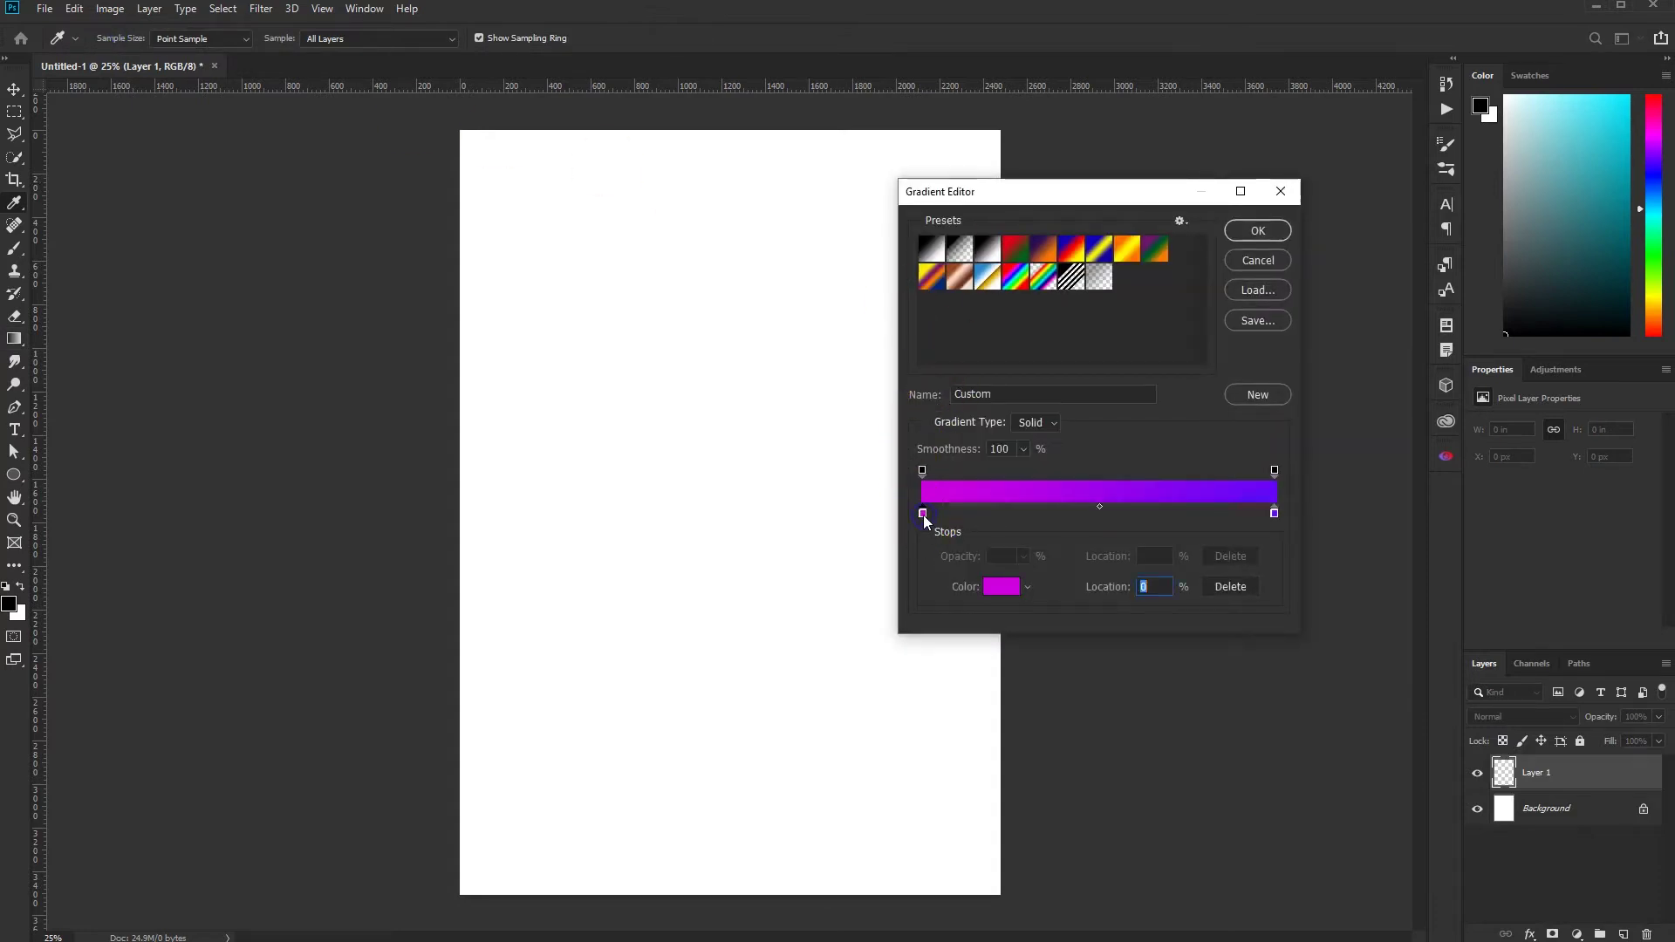
pyautogui.click(1000, 586)
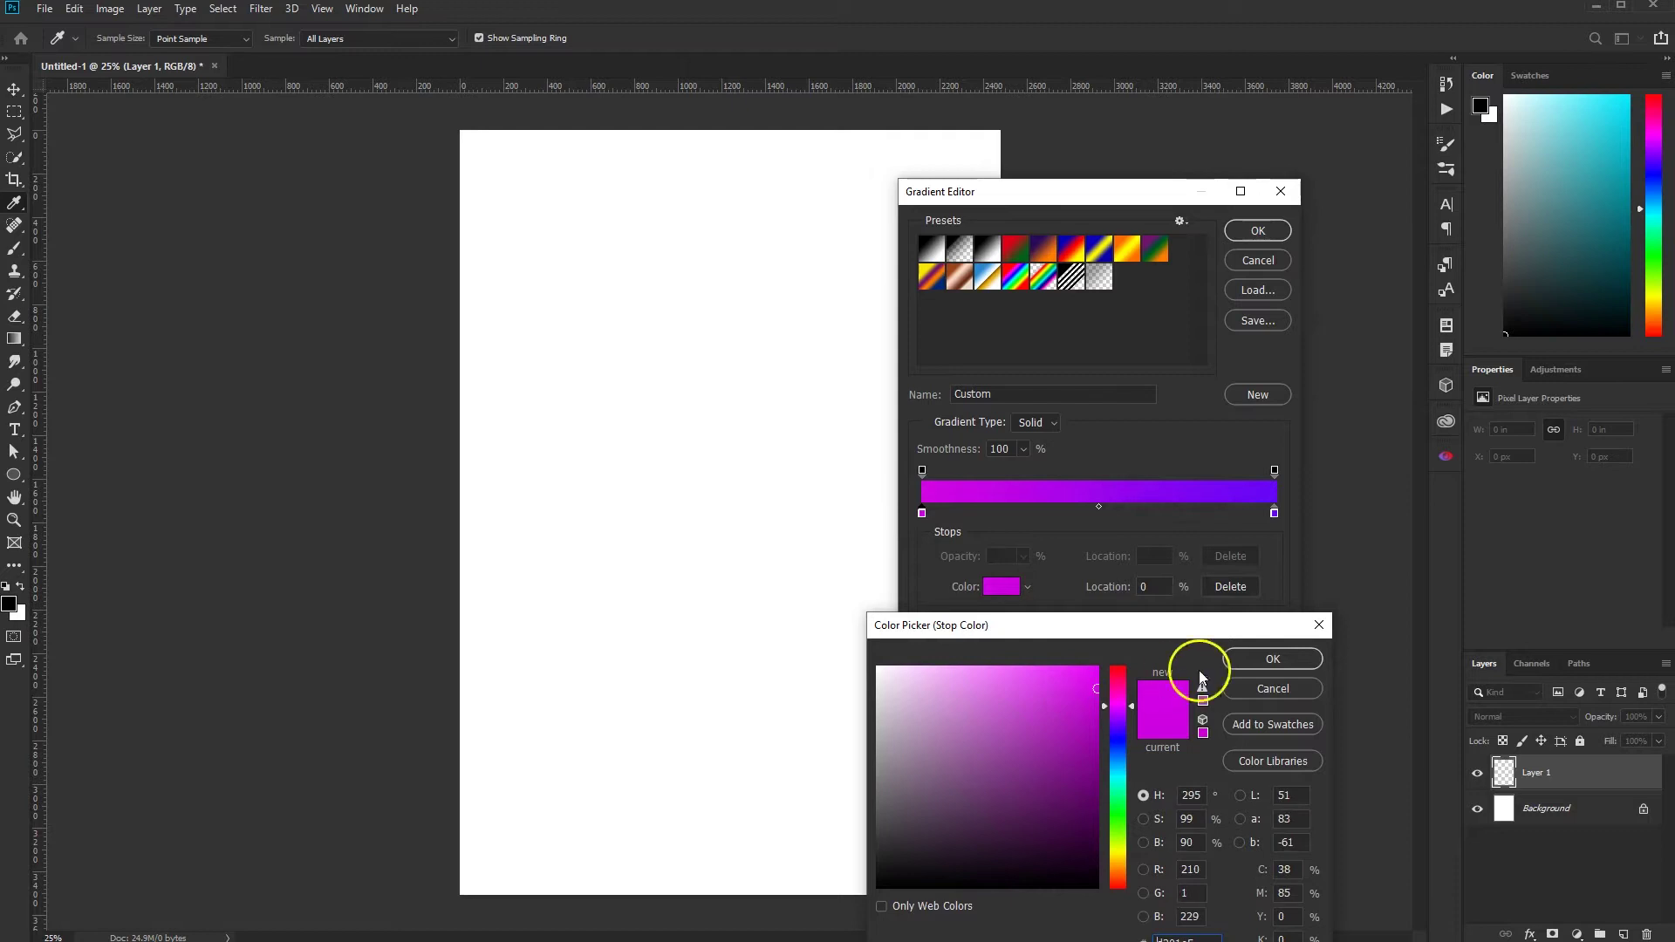
pyautogui.click(1273, 658)
# Set the ending stop to violet and drag the gradient from top to bottom of the canvas
pyautogui.click(1273, 514)
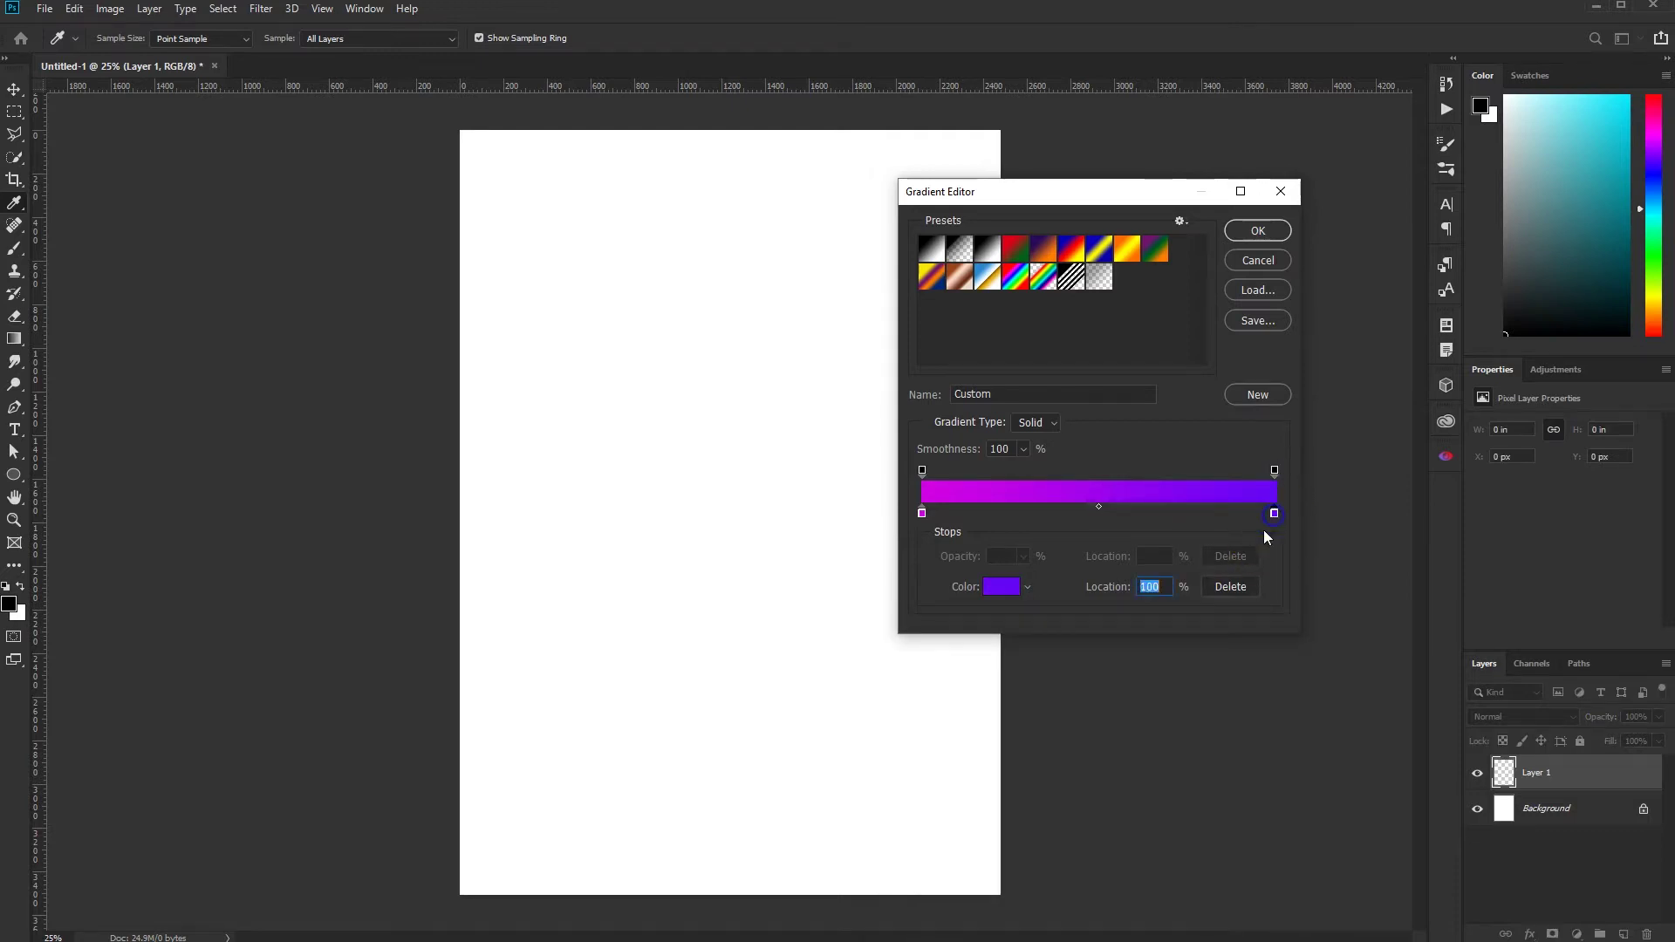
pyautogui.click(1001, 586)
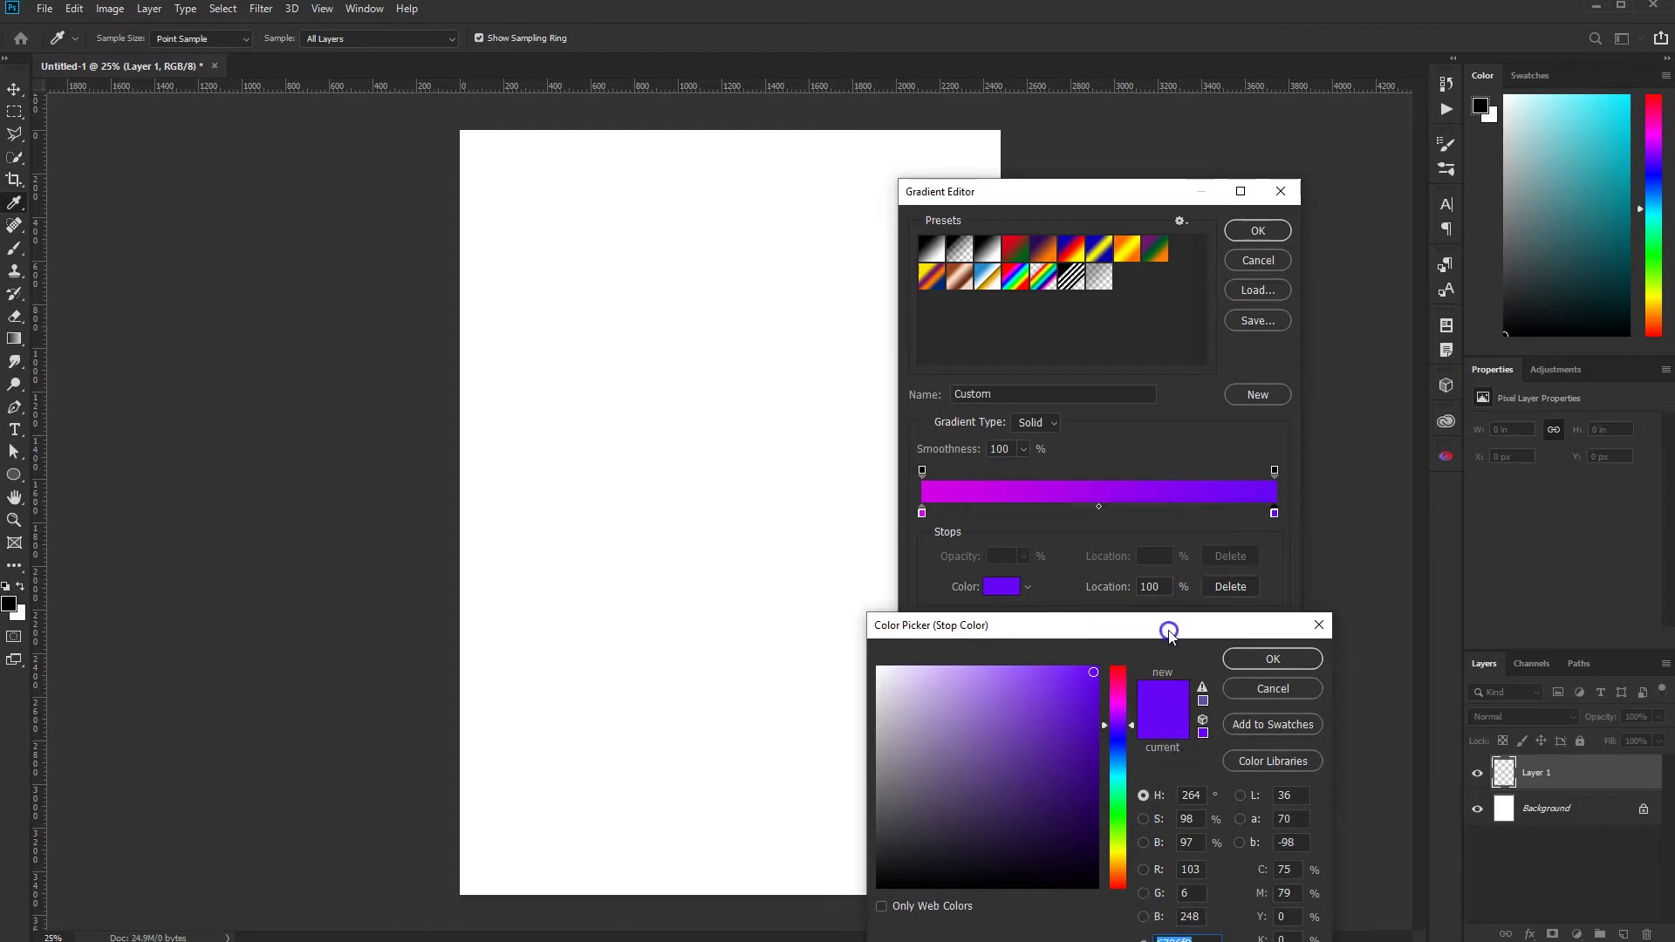
pyautogui.moveTo(1169, 630); pyautogui.dragTo(1155, 570)
pyautogui.click(1259, 599)
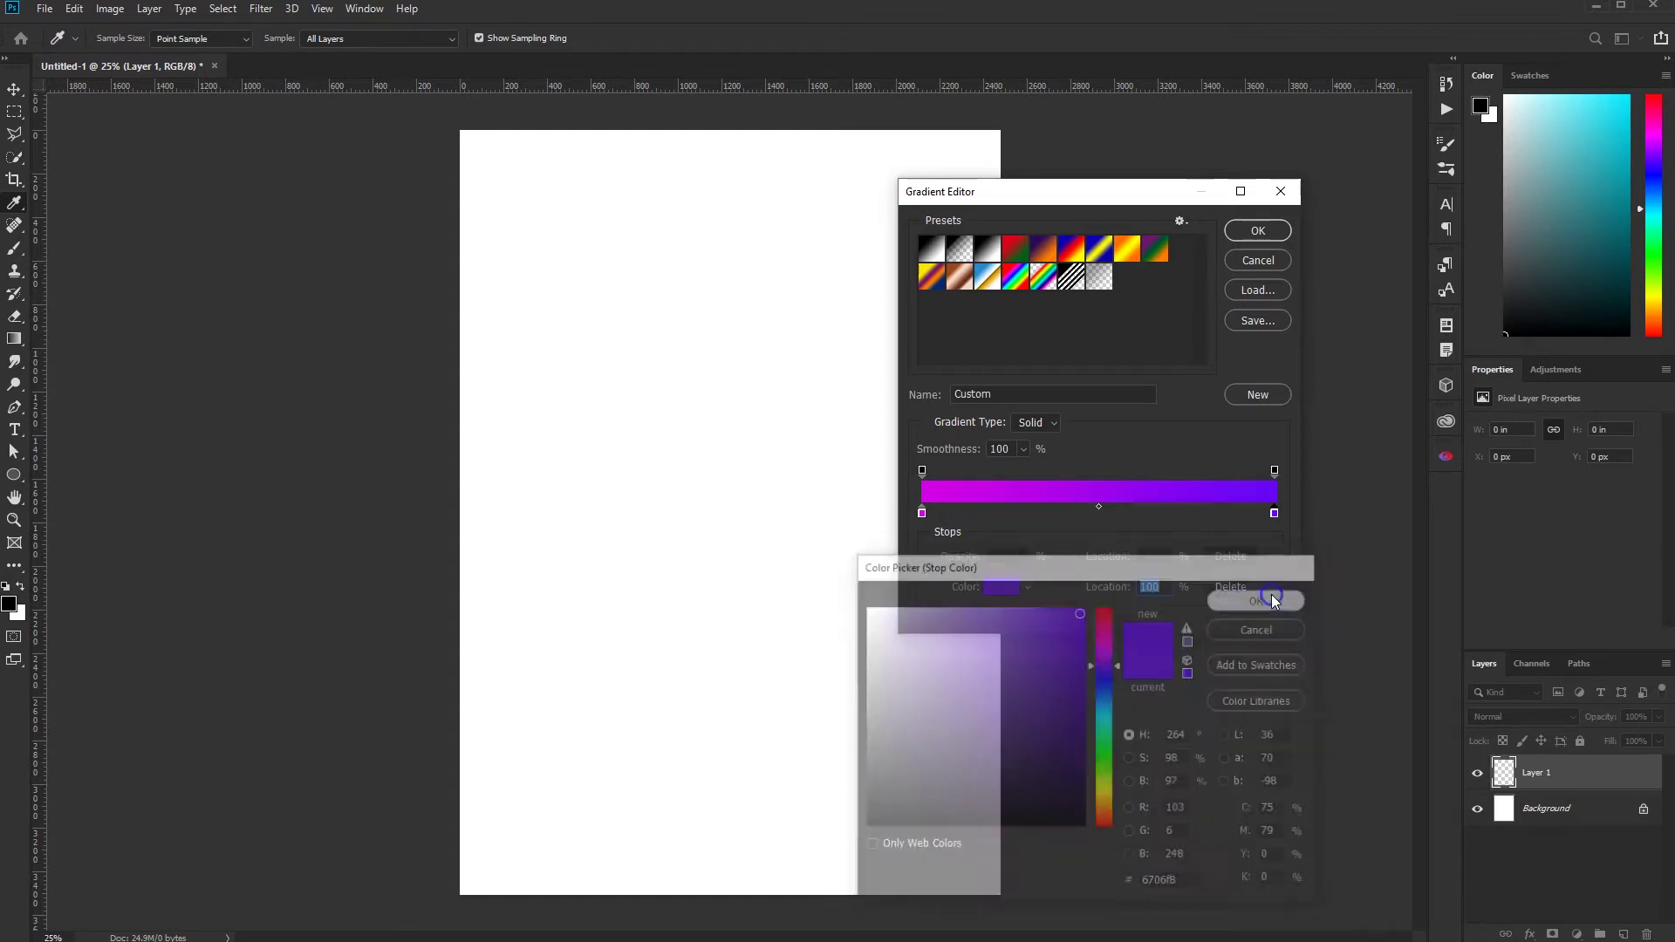
pyautogui.click(1249, 233)
pyautogui.moveTo(727, 132)
pyautogui.mouseDown()
pyautogui.moveTo(756, 892)
pyautogui.moveTo(768, 871)
pyautogui.mouseUp()
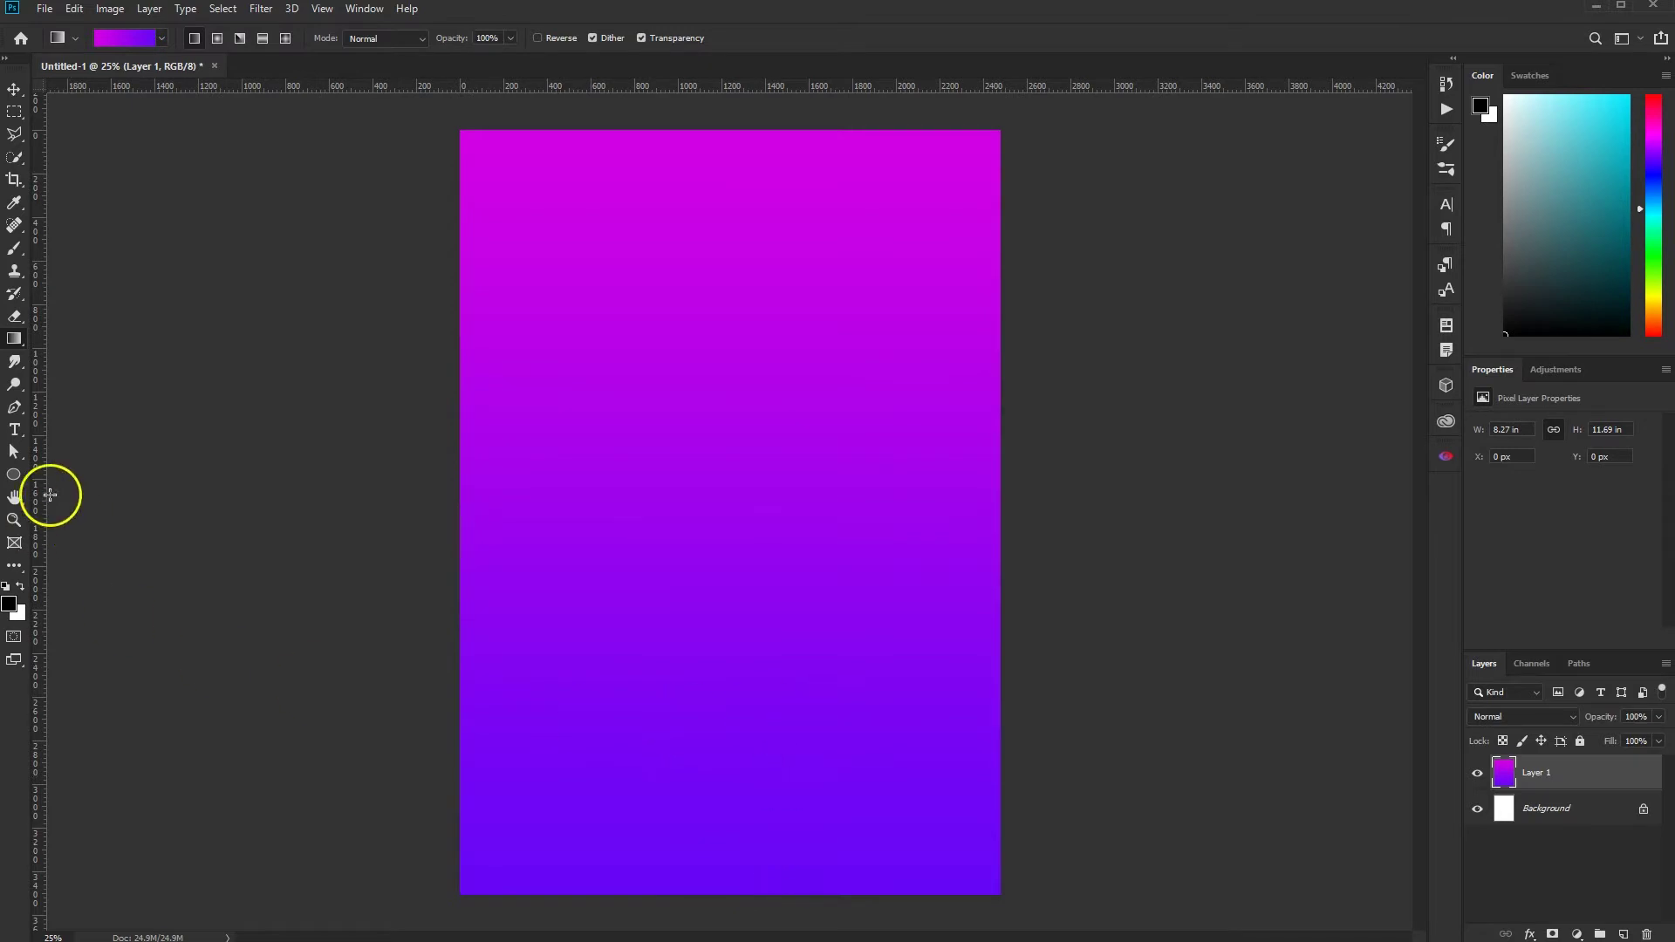
# Draw a black circle about 1472 px wide on the poster
pyautogui.click(14, 475)
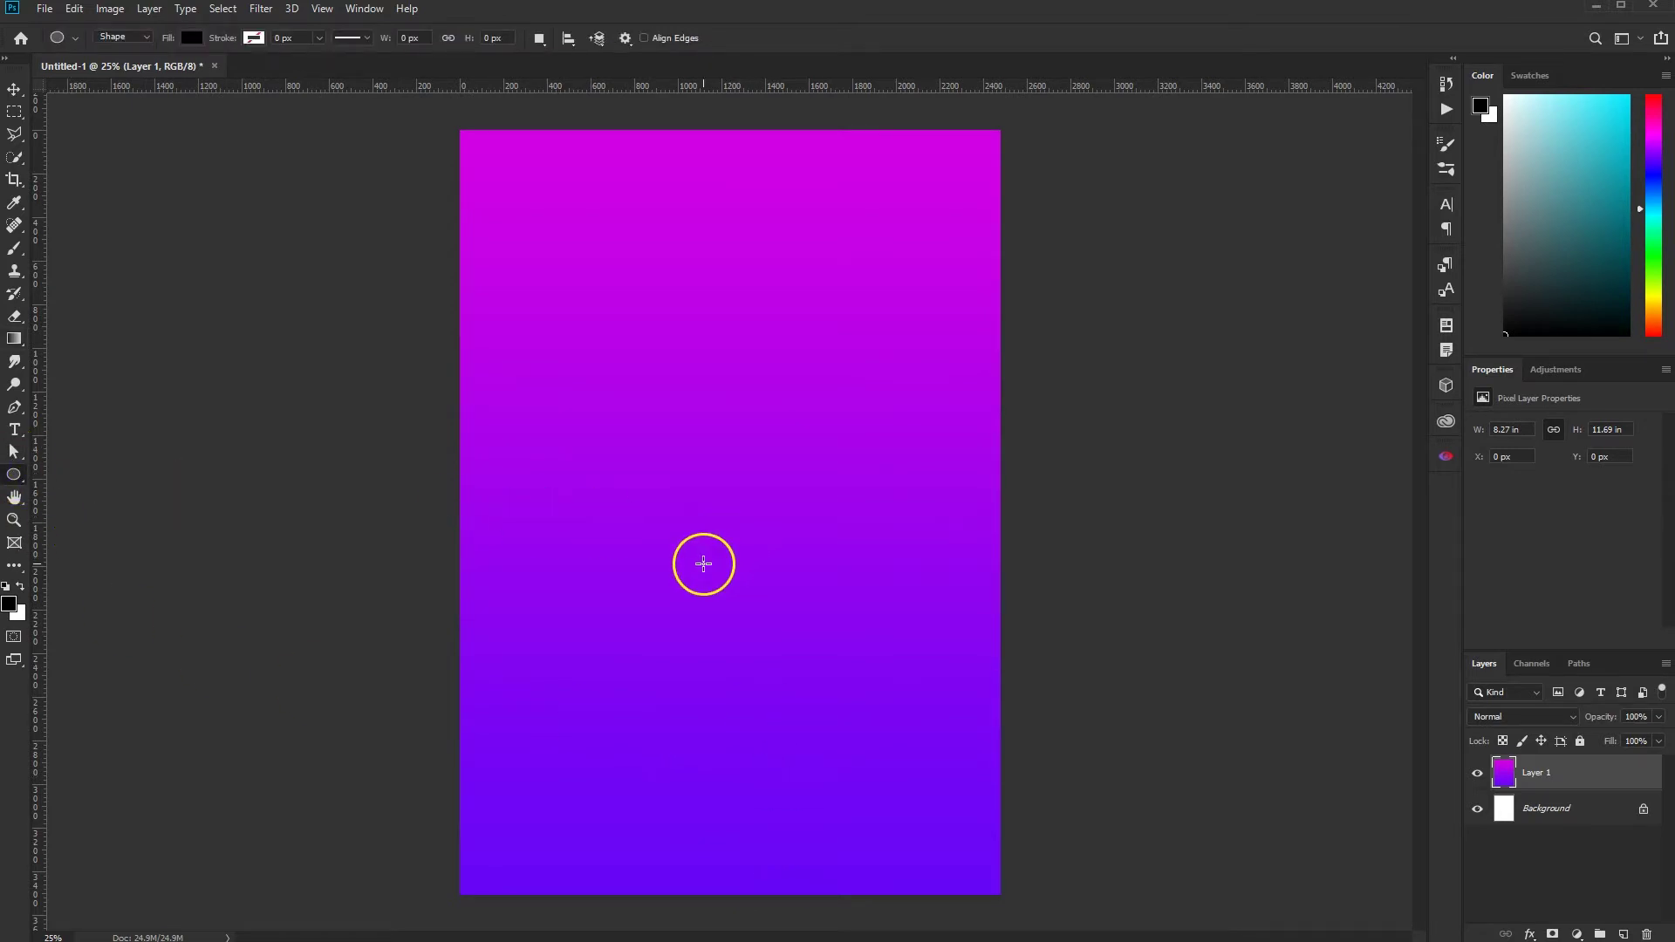
pyautogui.moveTo(733, 565); pyautogui.dragTo(906, 416)
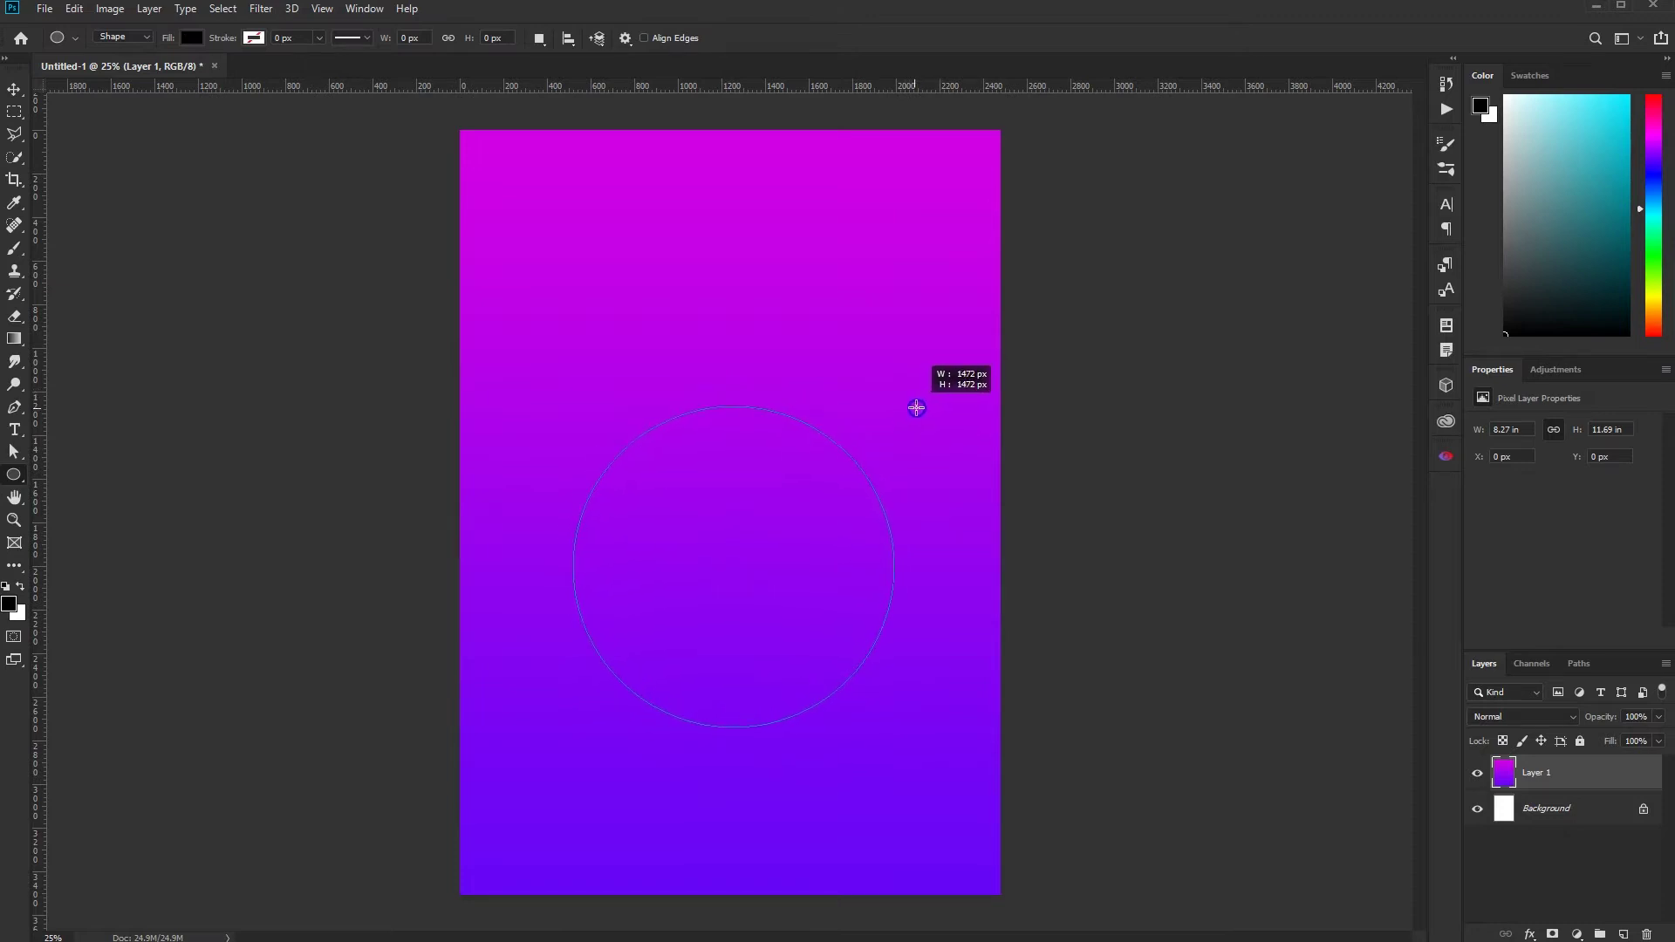
pyautogui.moveTo(906, 416); pyautogui.dragTo(918, 403)
pyautogui.press('v')
pyautogui.moveTo(852, 579); pyautogui.dragTo(852, 562)
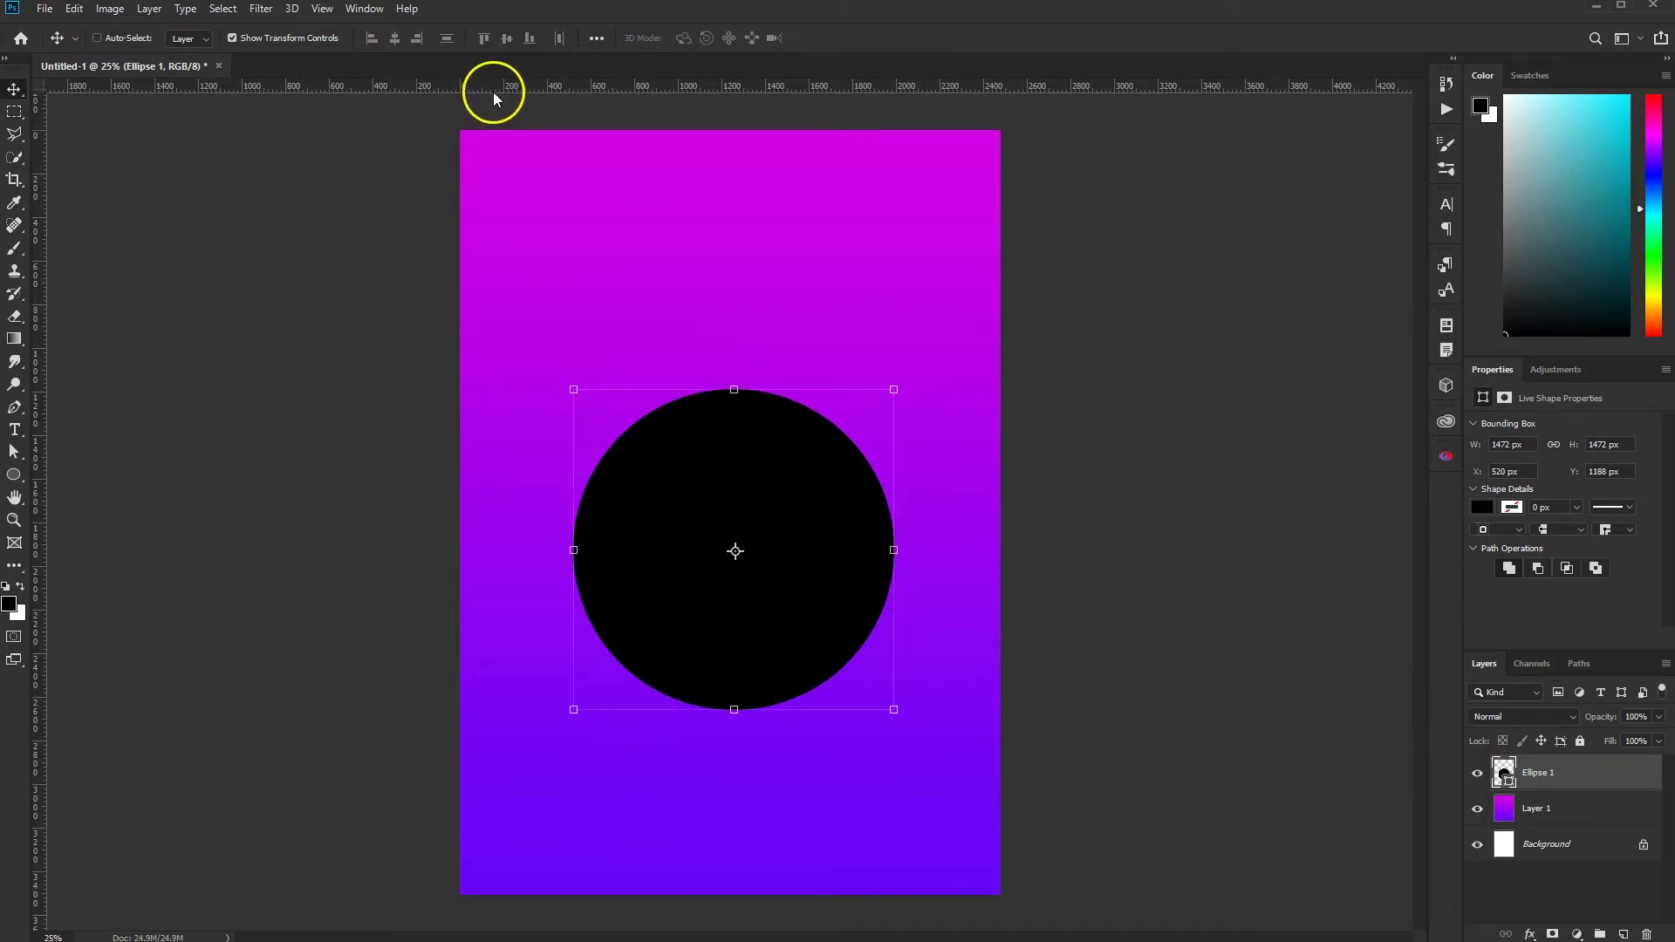
# Align the circle's horizontal centre to the canvas
pyautogui.click(596, 41)
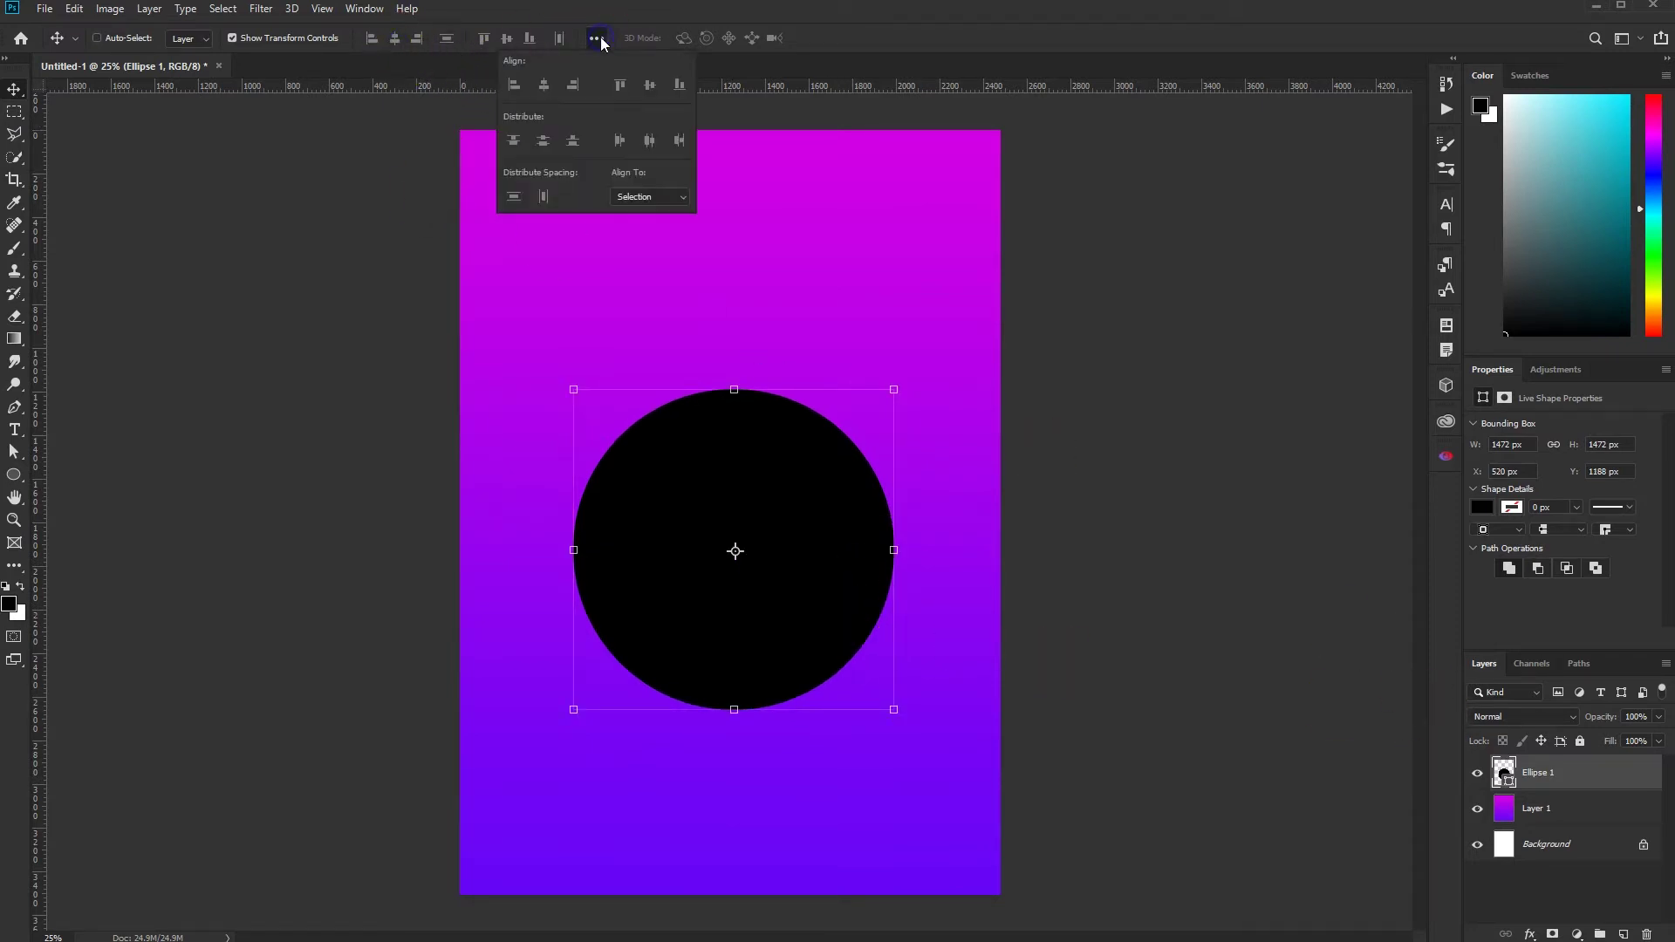
pyautogui.click(651, 225)
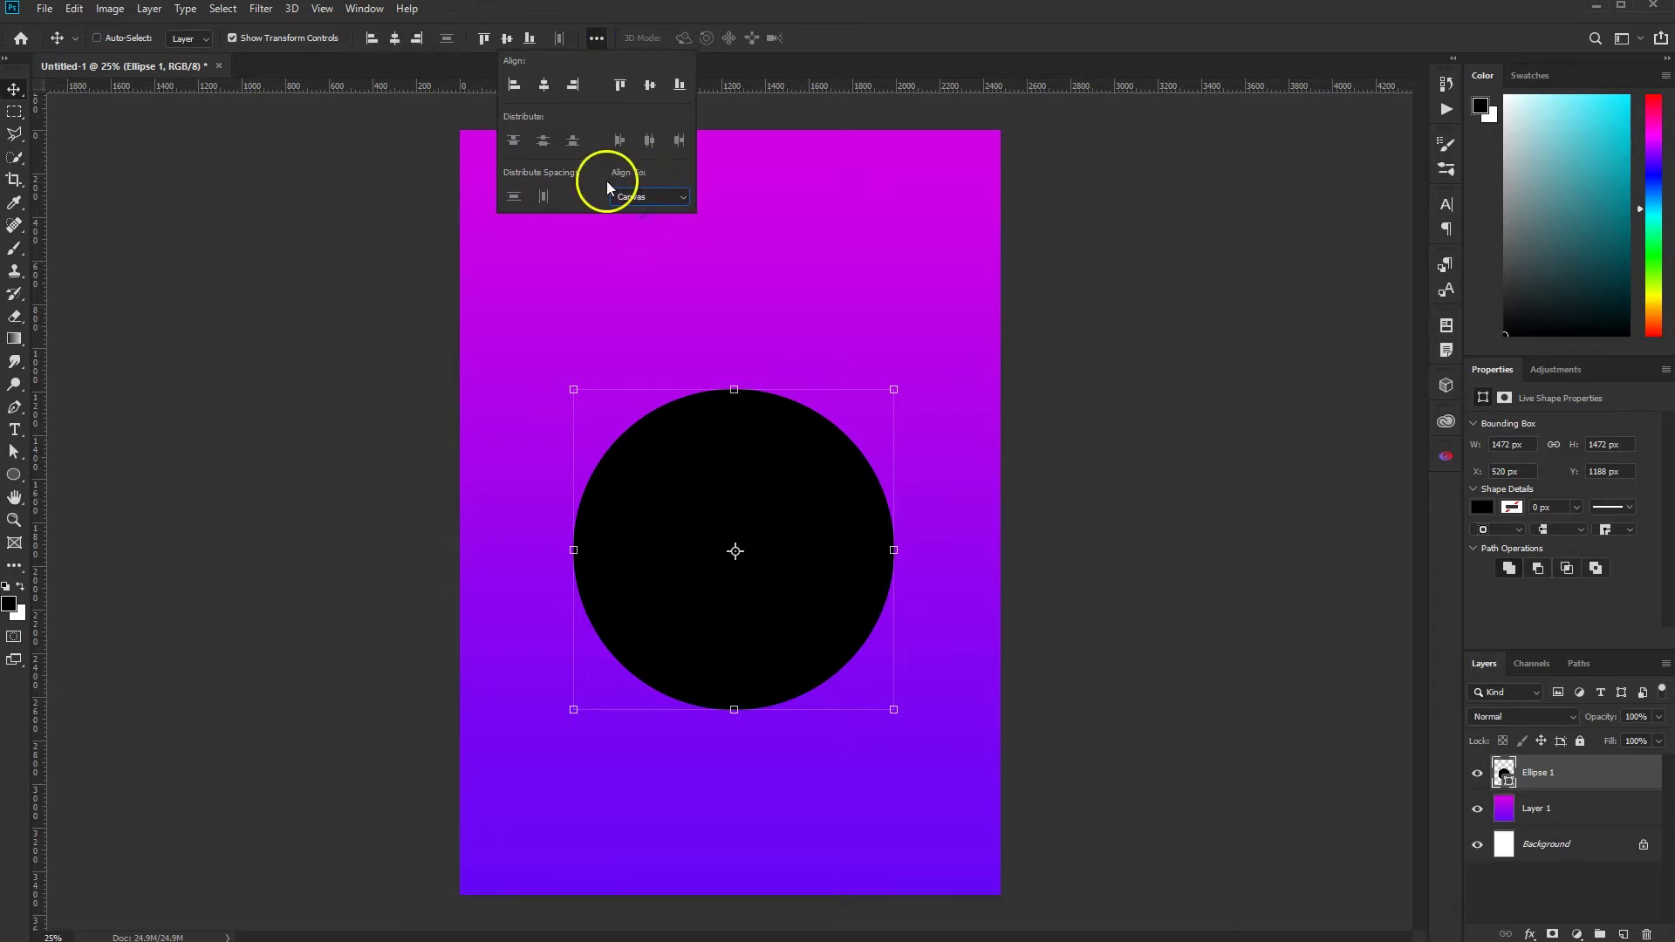
pyautogui.click(543, 87)
pyautogui.click(1136, 375)
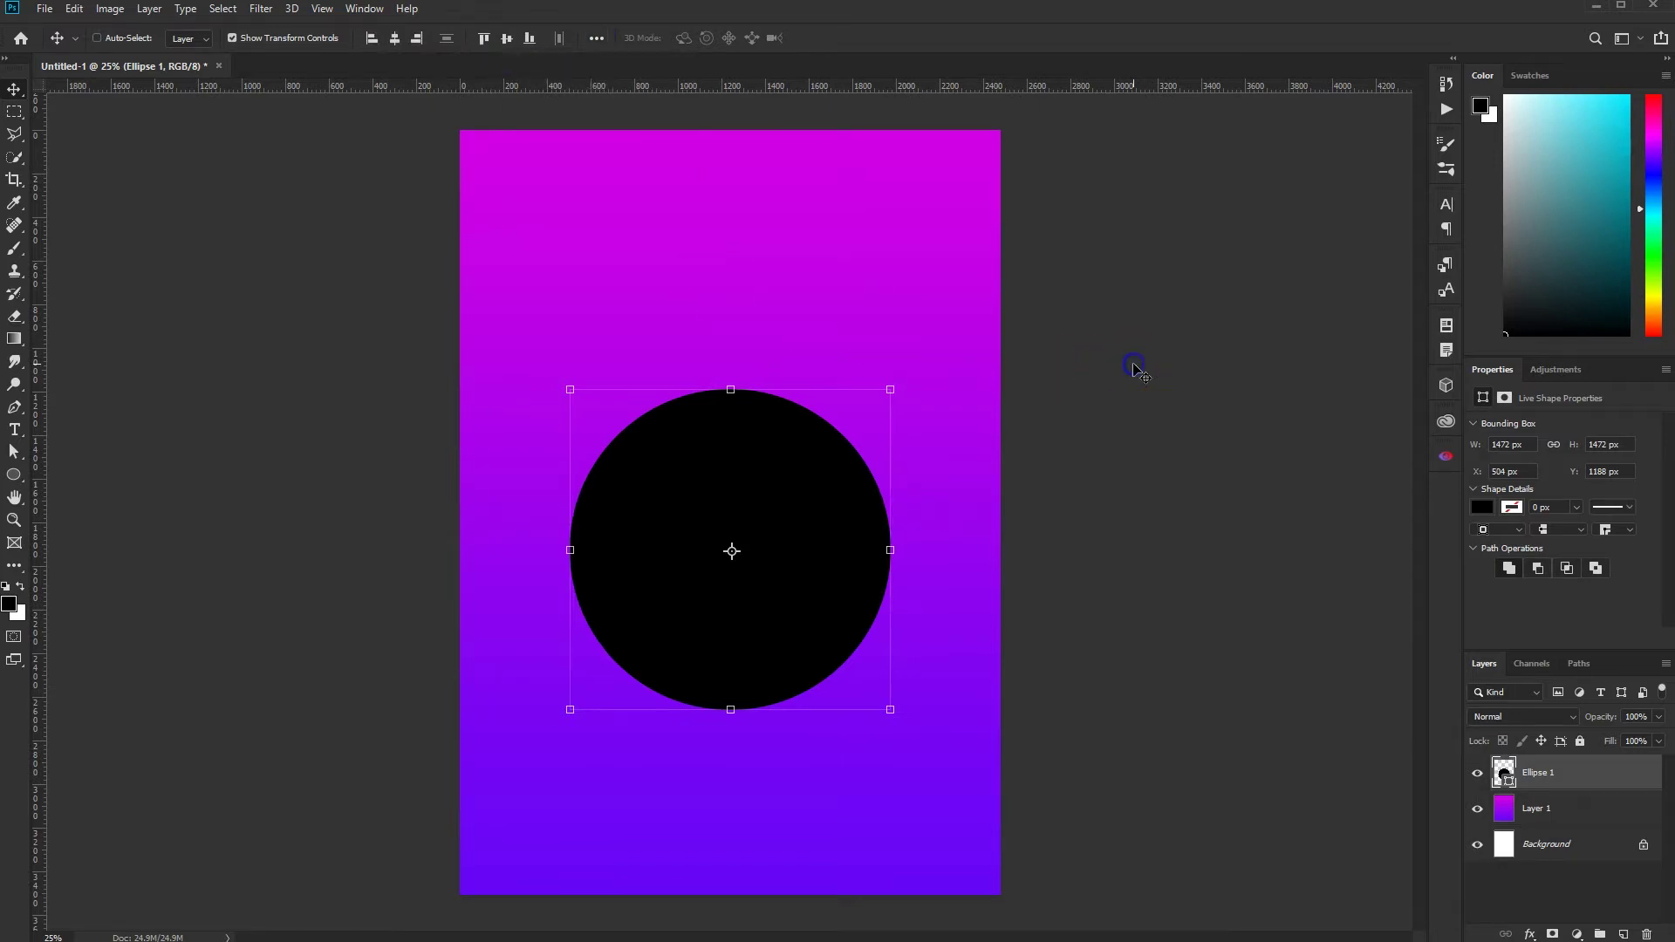
pyautogui.click(1268, 620)
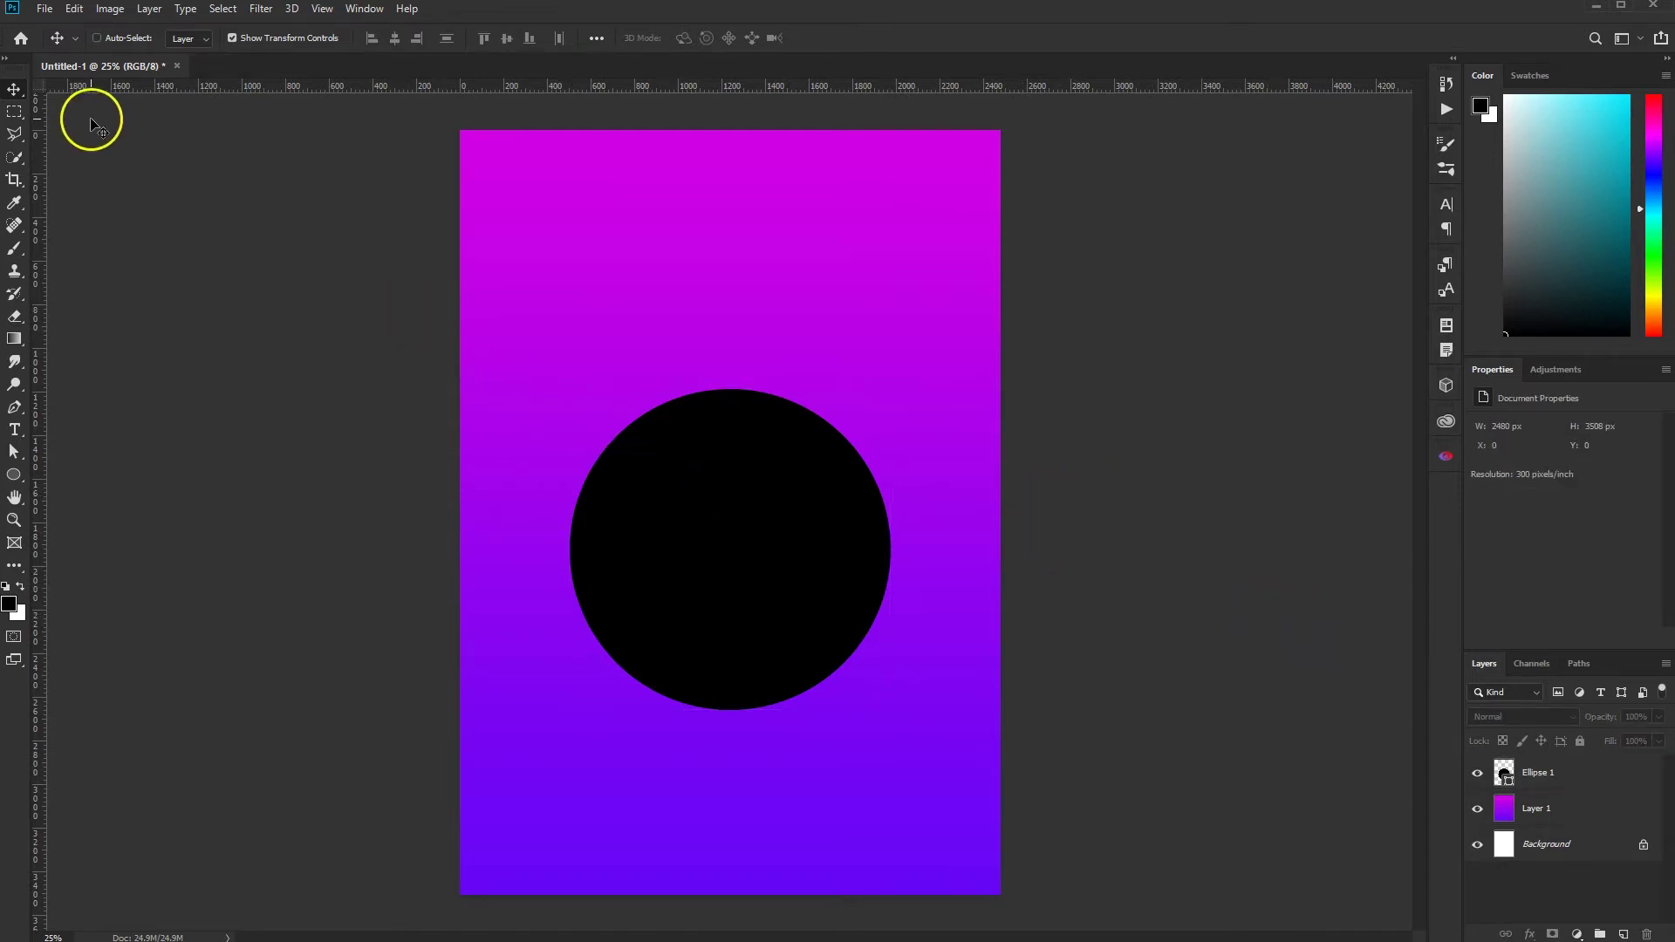
# Place the portrait photo as an embedded smart object, duplicate it and hide the copy
pyautogui.click(43, 8)
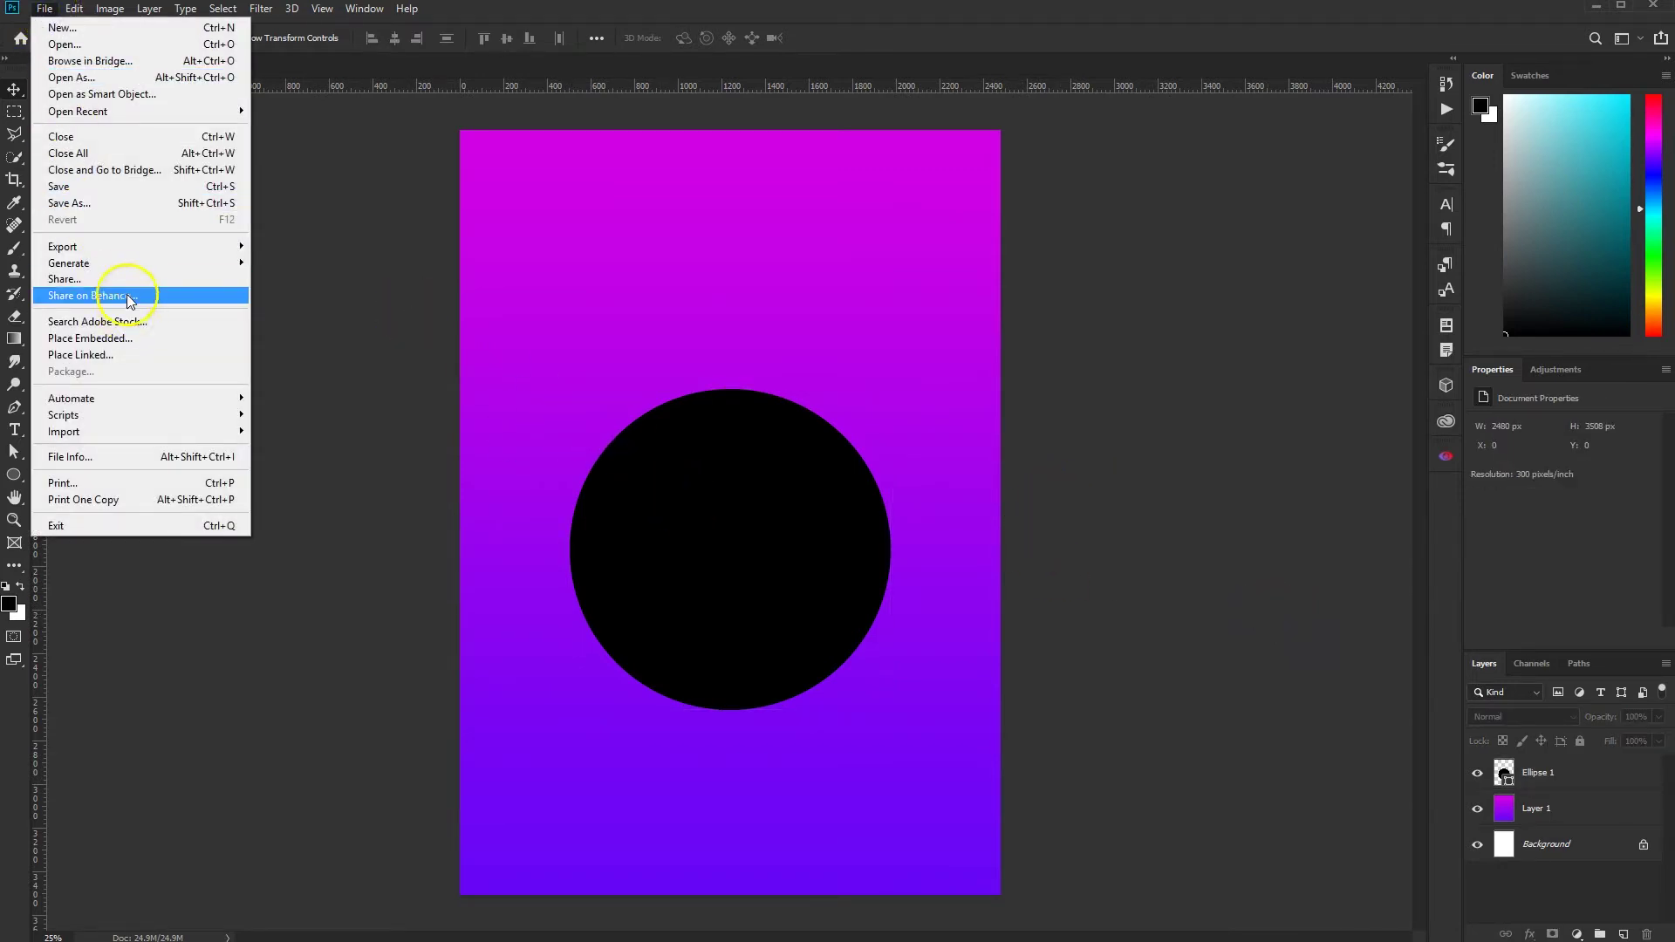
pyautogui.click(131, 338)
pyautogui.click(247, 347)
pyautogui.click(905, 651)
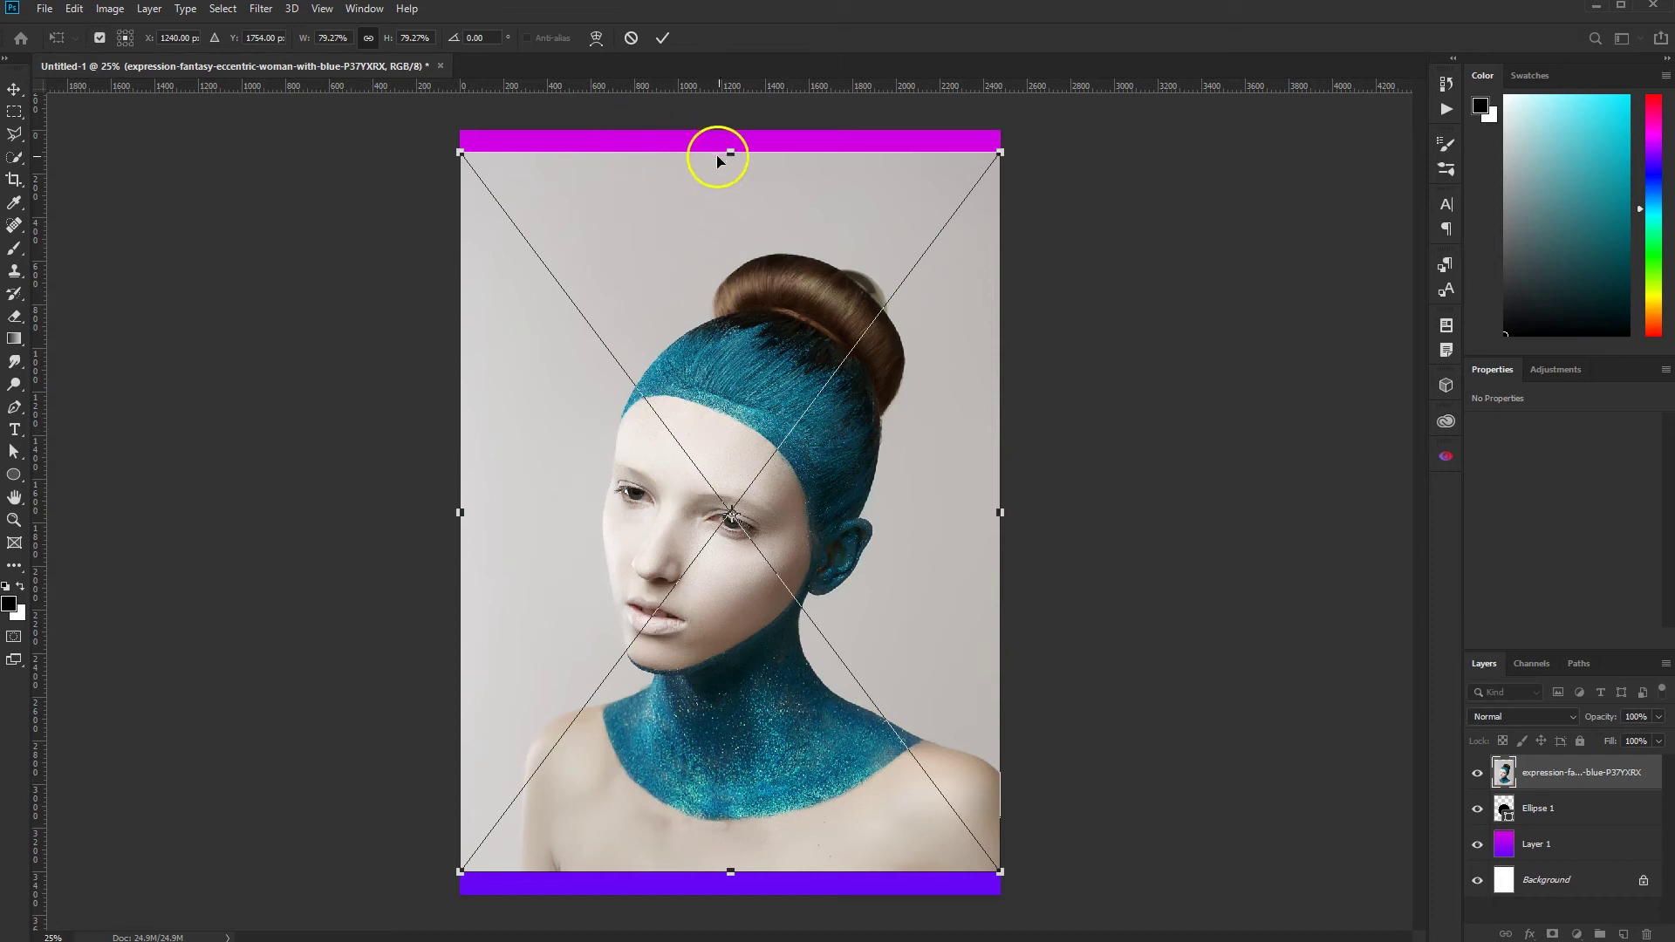
pyautogui.click(662, 37)
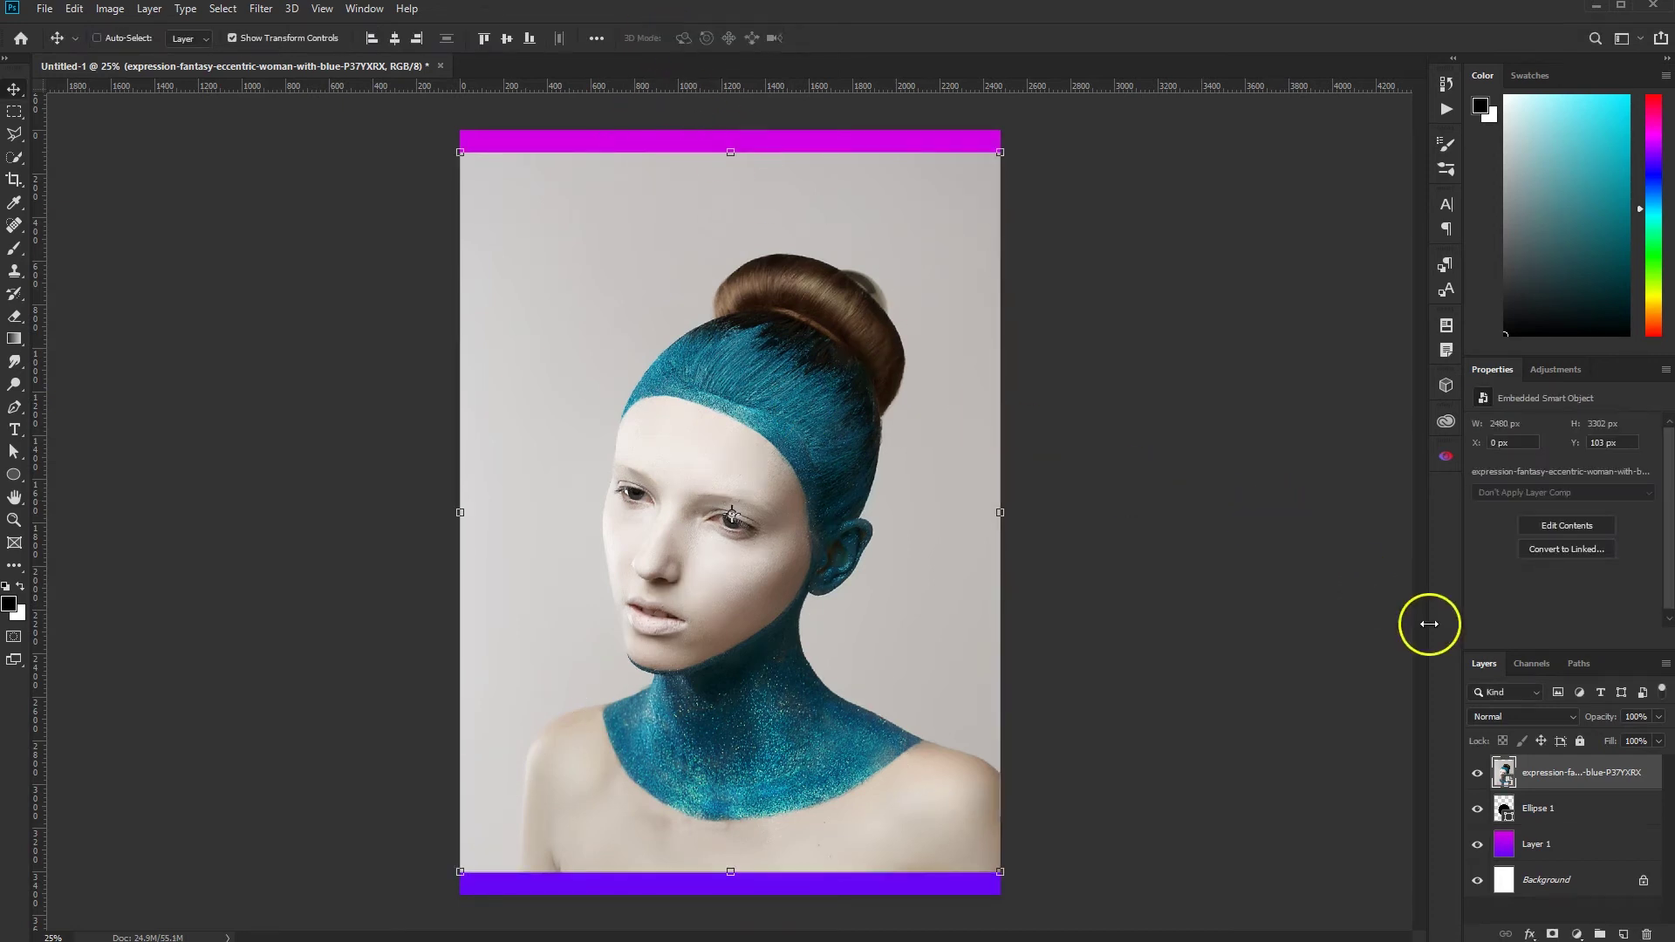
pyautogui.moveTo(1561, 776); pyautogui.dragTo(1624, 933)
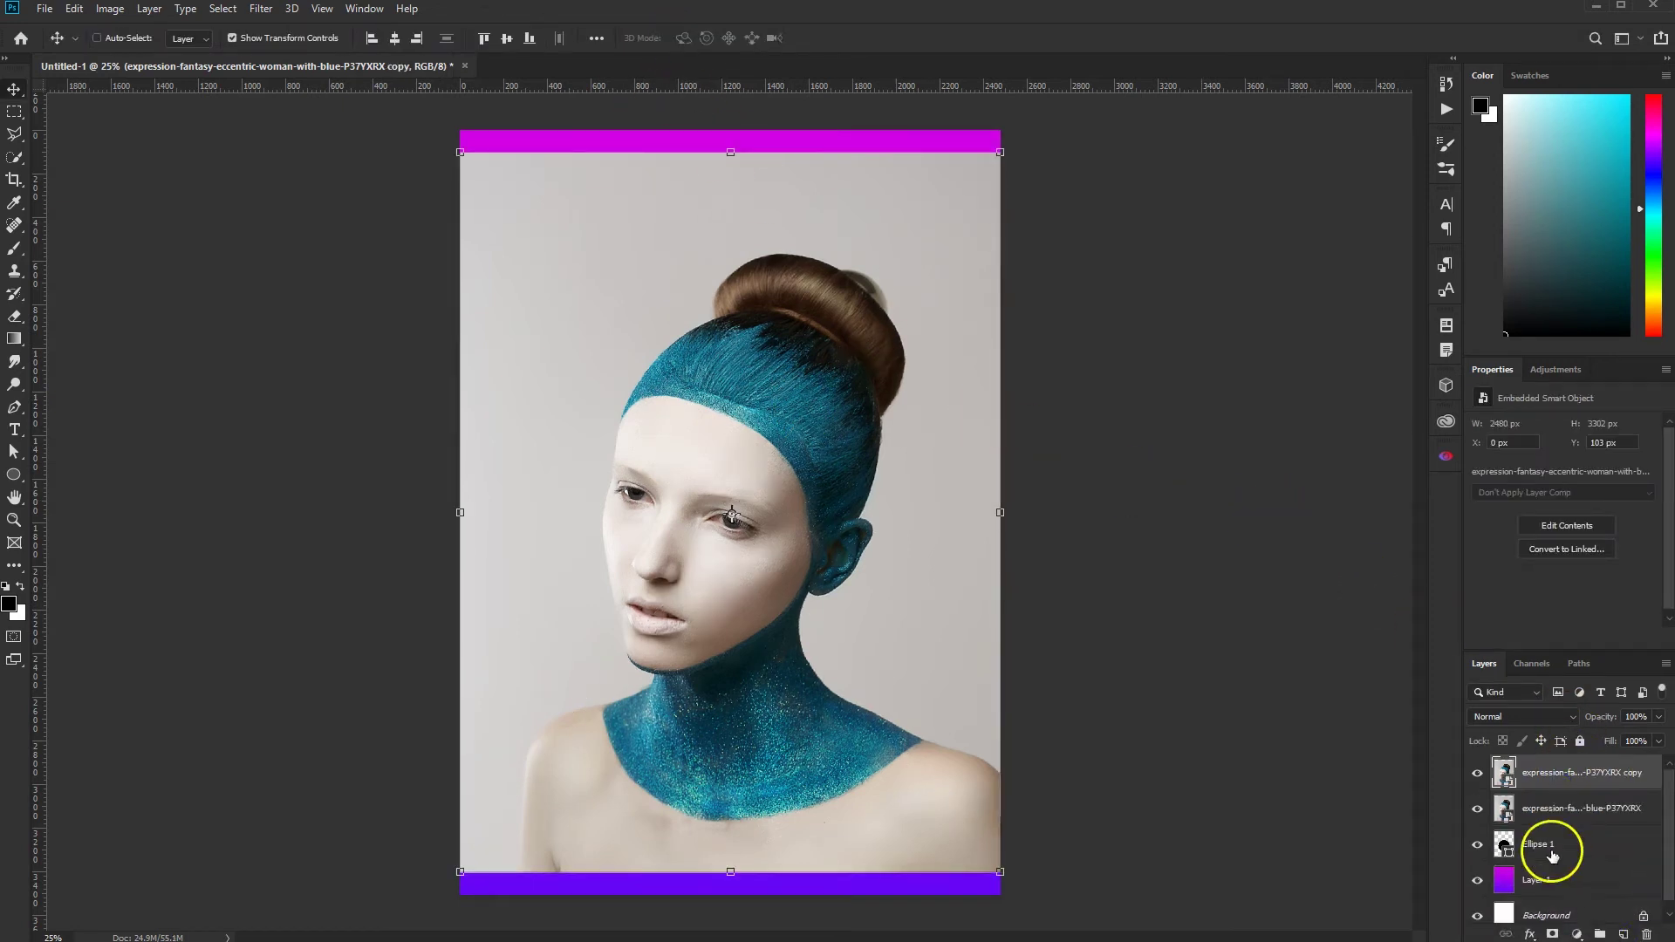
pyautogui.click(1476, 772)
pyautogui.click(1530, 809)
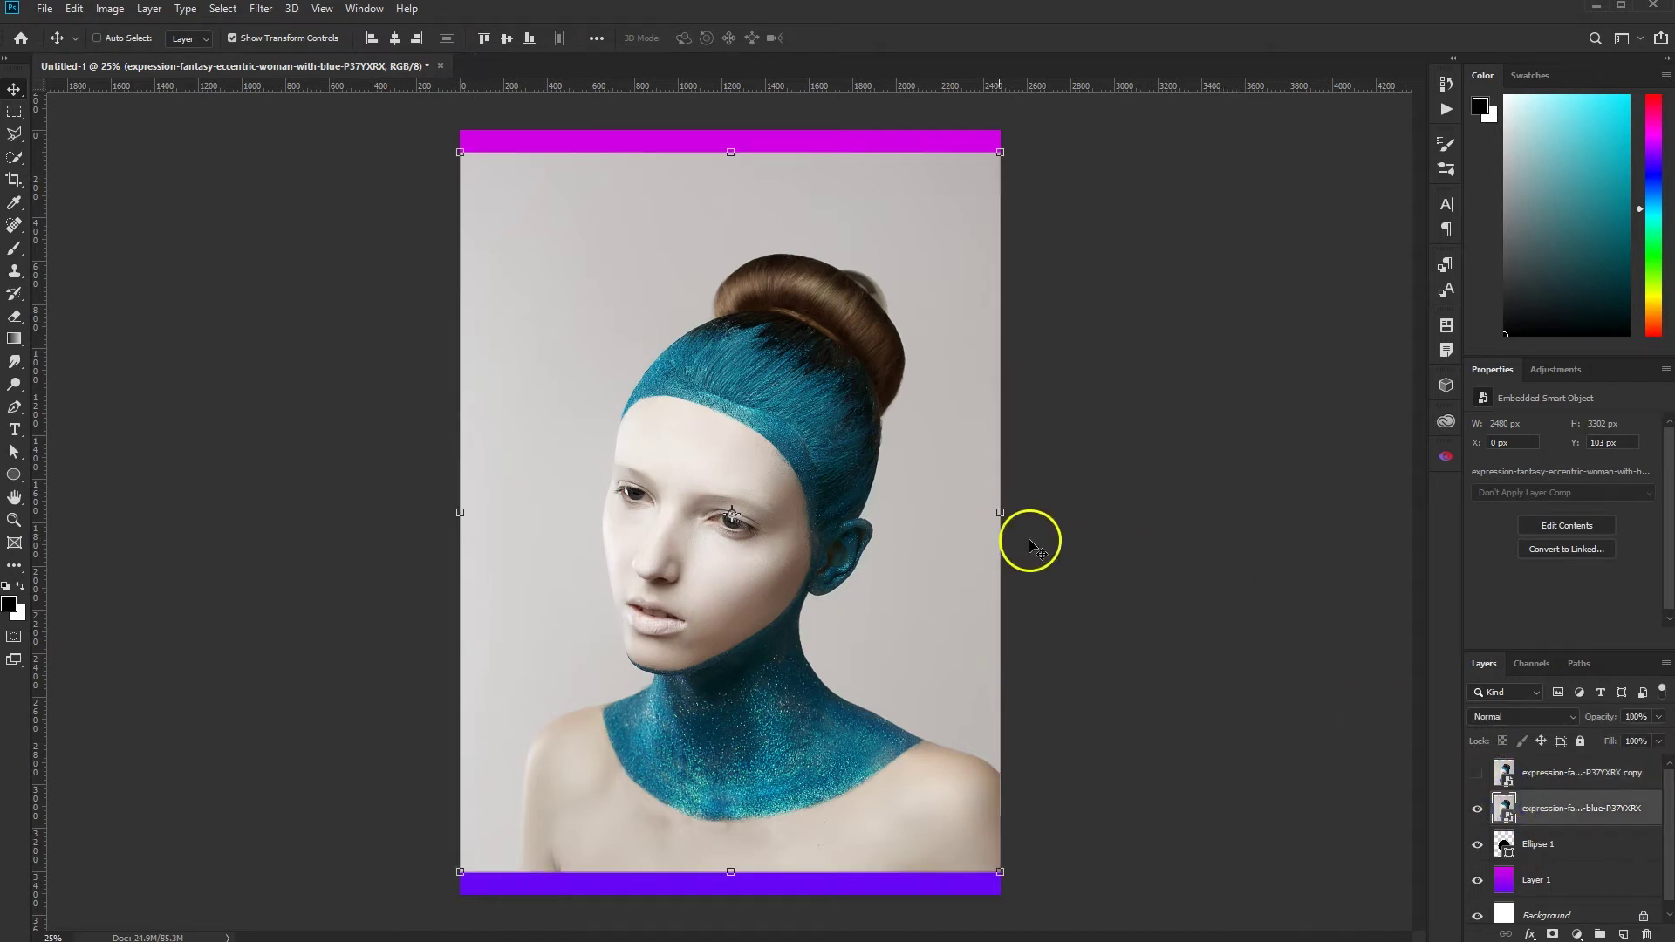
# Resize the original portrait to about 2635 × 3508 px to cover the page
pyautogui.moveTo(730, 152); pyautogui.dragTo(729, 121)
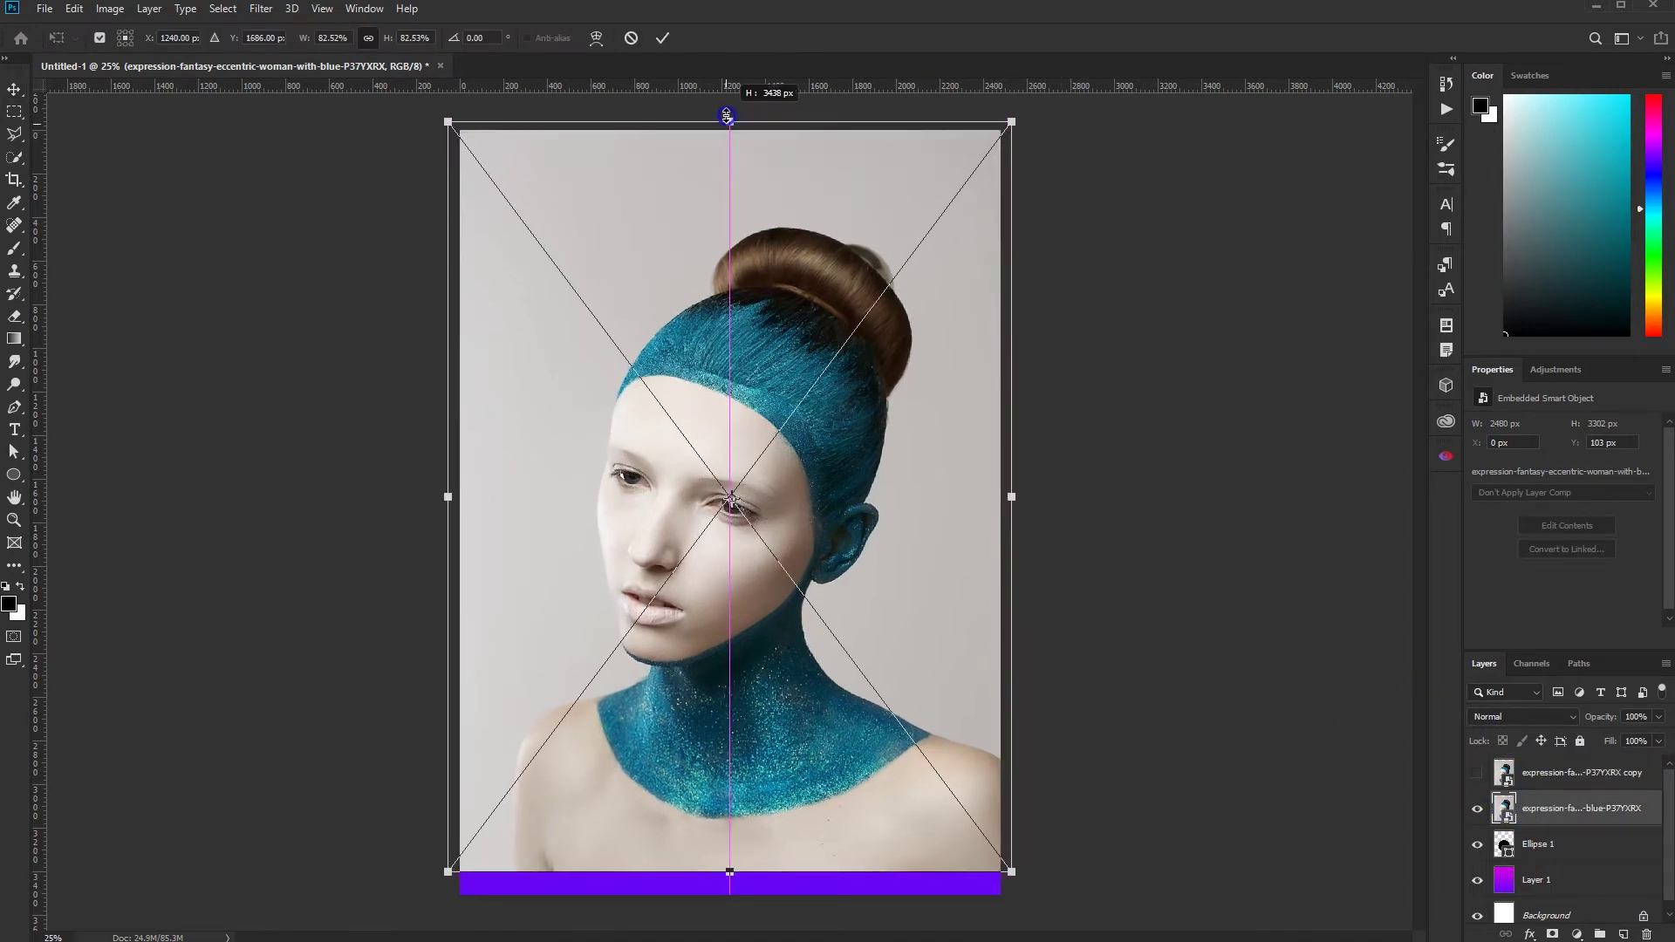
pyautogui.moveTo(725, 870); pyautogui.dragTo(729, 900)
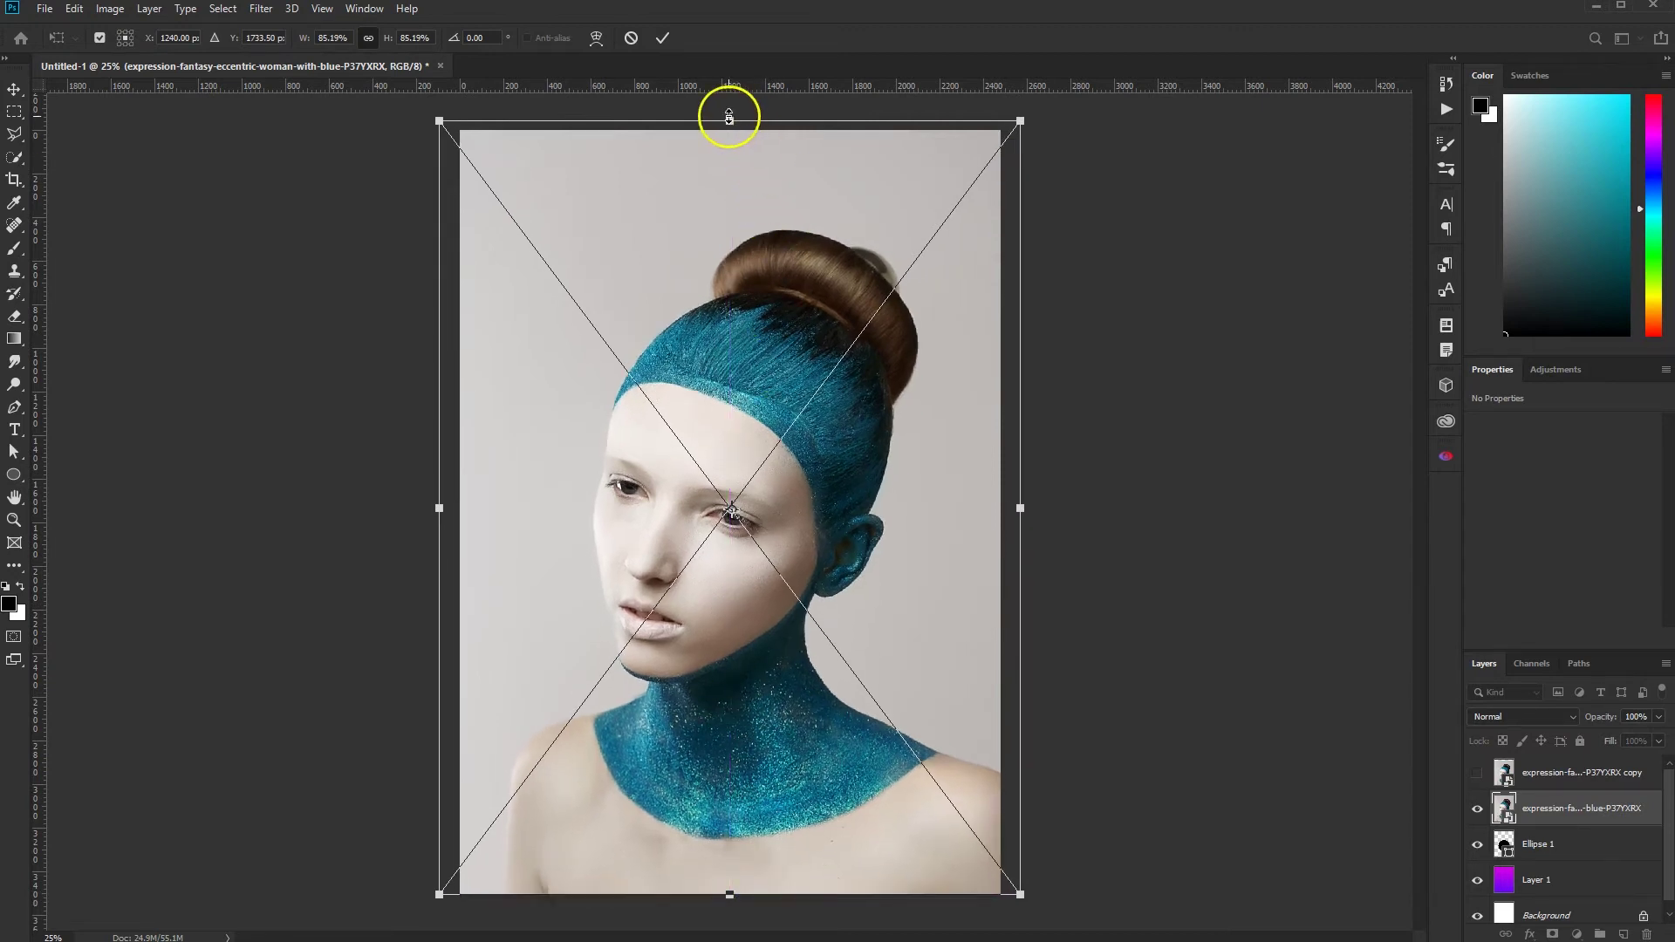
pyautogui.moveTo(730, 120); pyautogui.dragTo(729, 130)
pyautogui.click(672, 36)
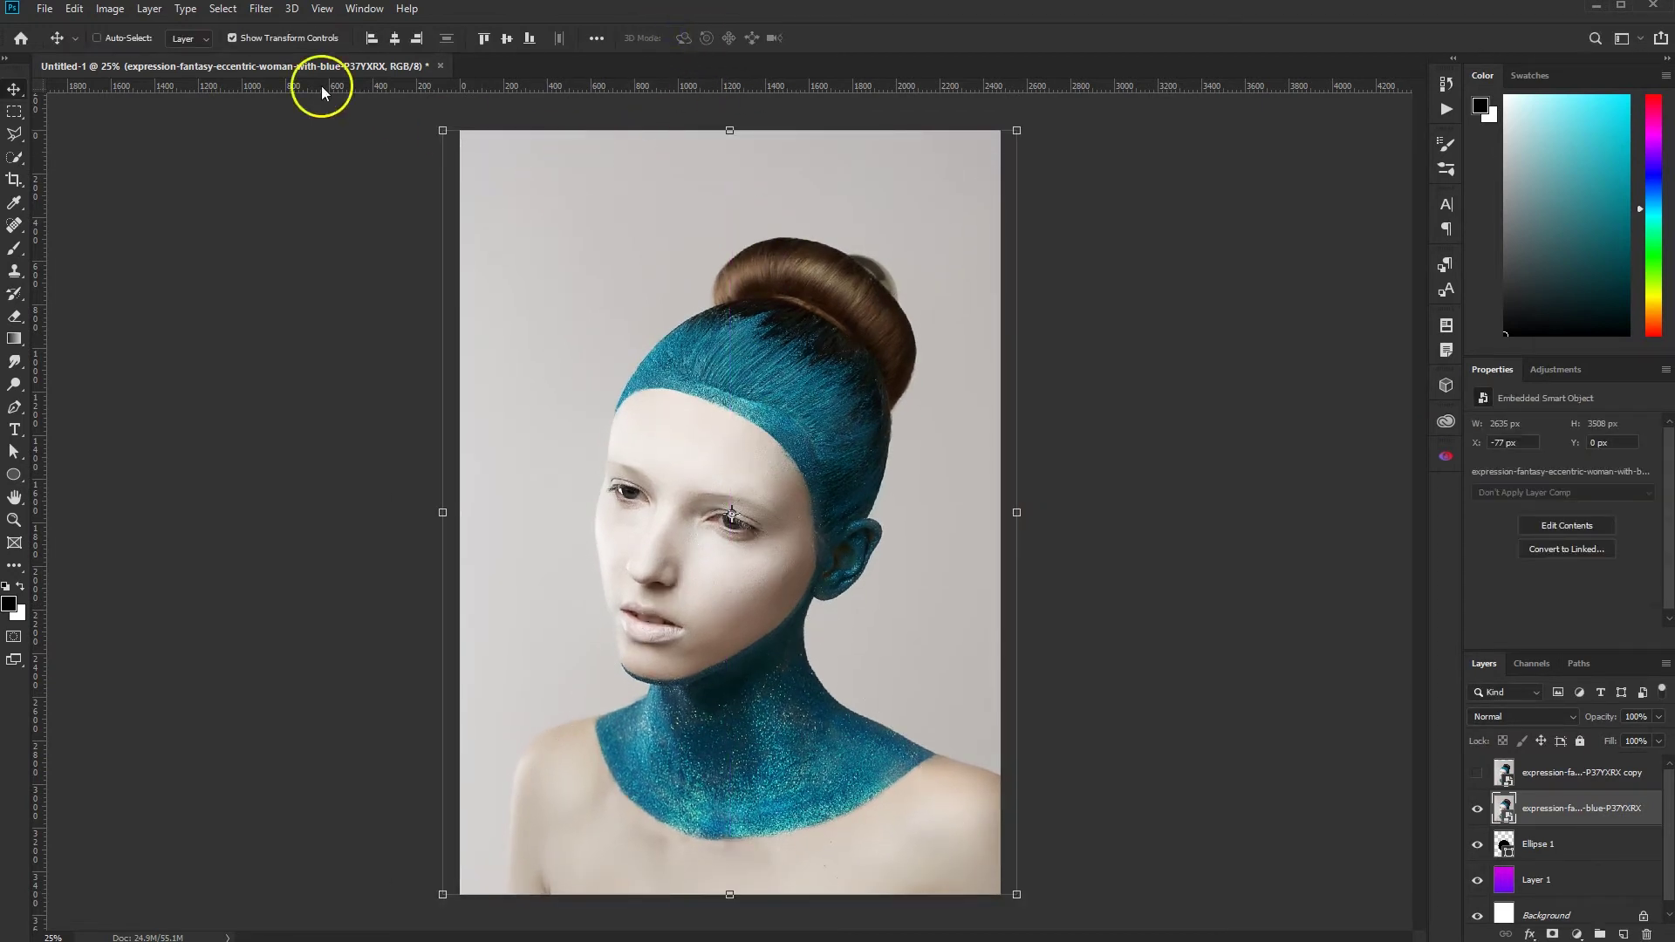
# Apply a Color Halftone filter with radius 10 to the portrait
pyautogui.click(259, 8)
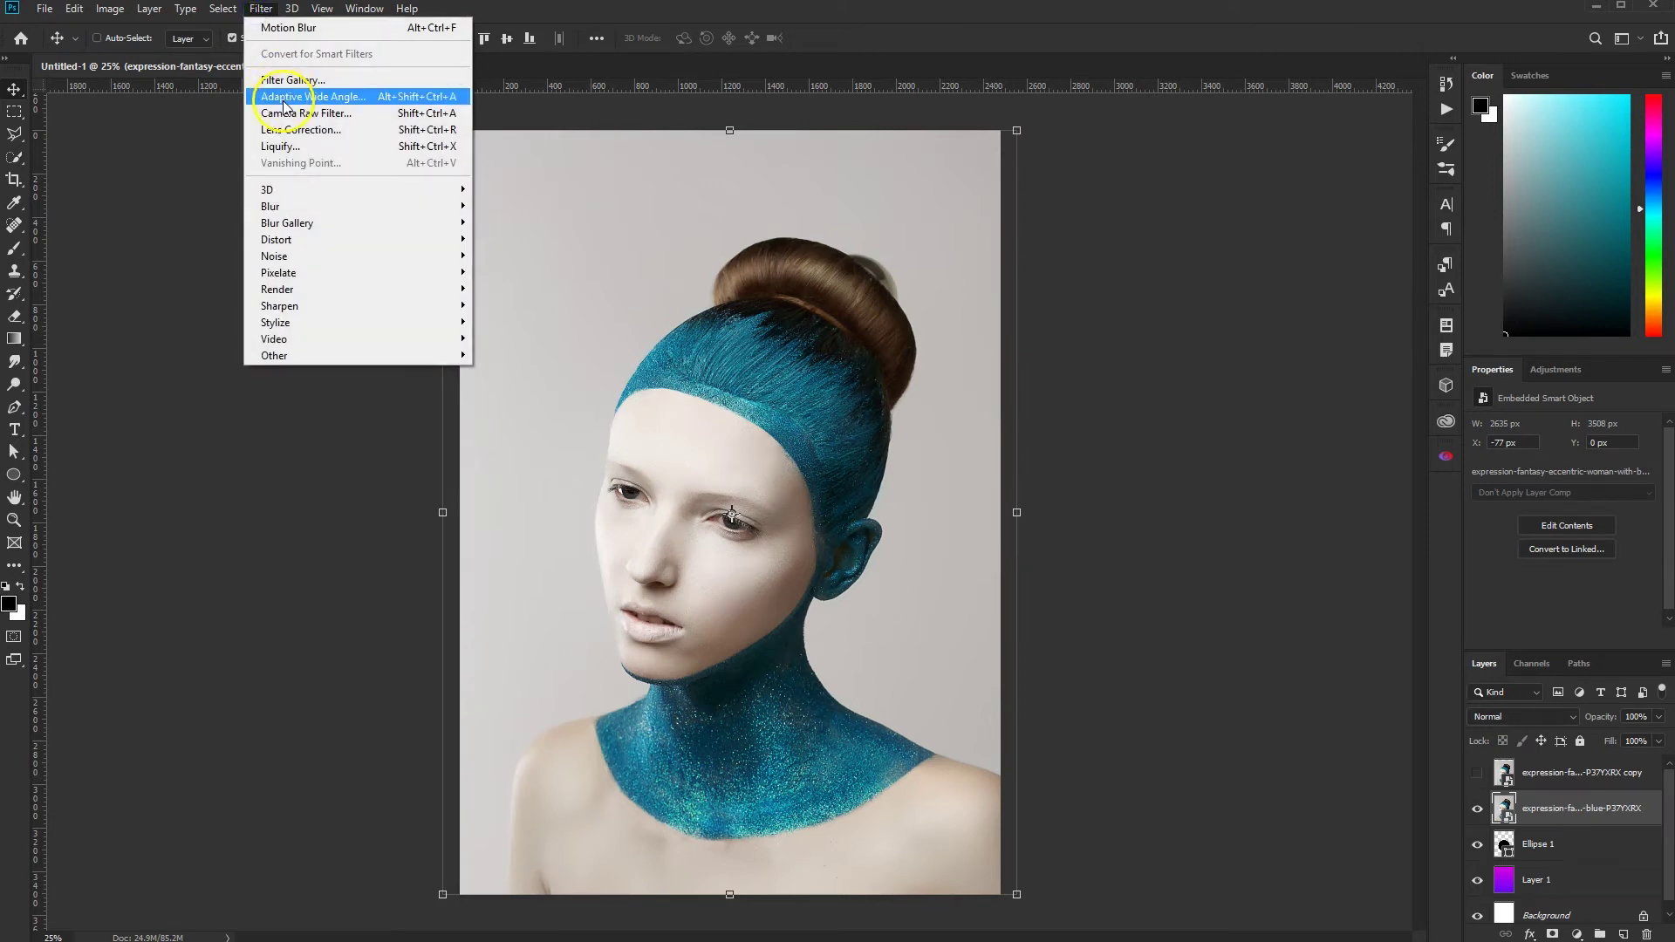
pyautogui.moveTo(279, 272)
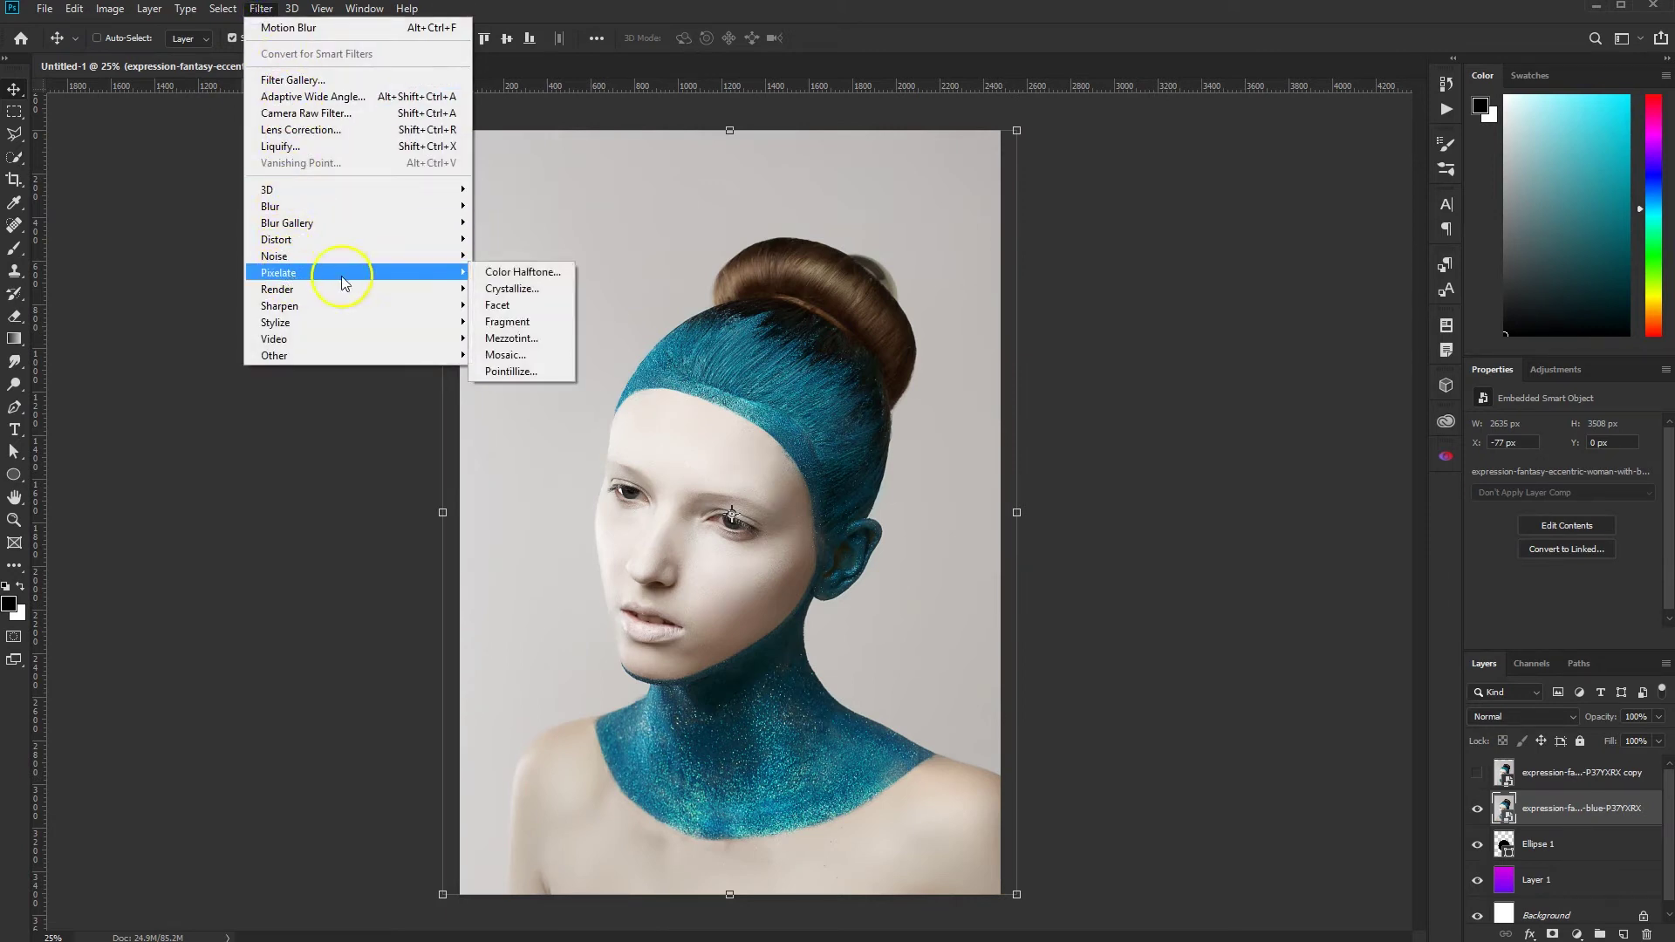
pyautogui.click(513, 271)
pyautogui.write('10')
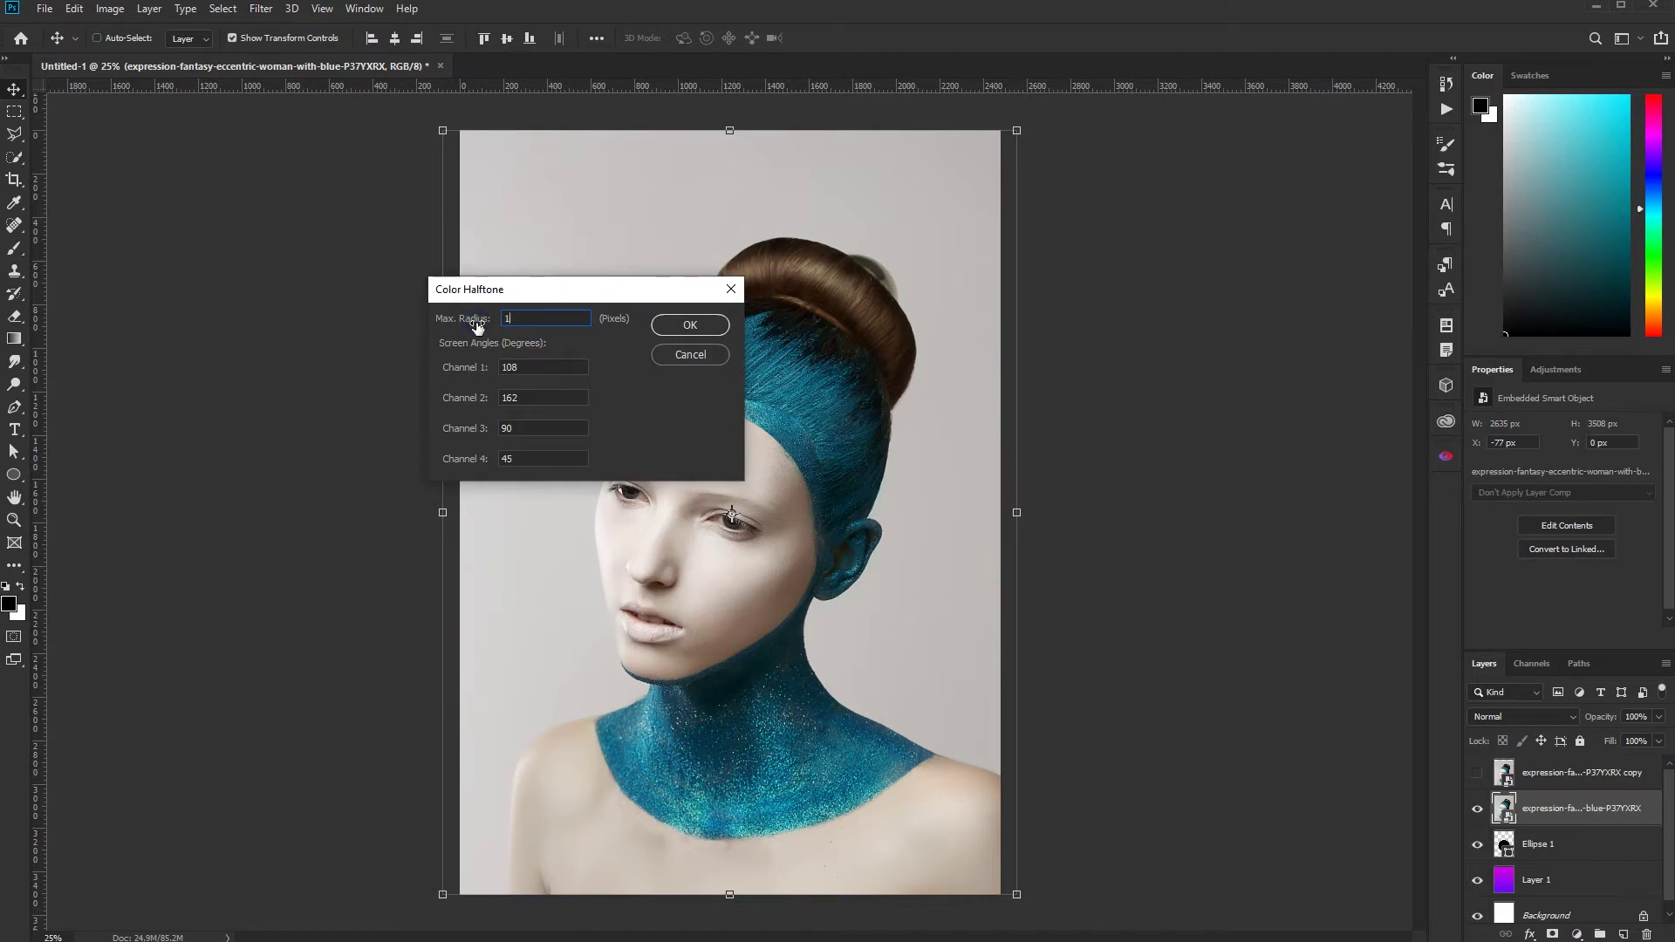
pyautogui.click(656, 330)
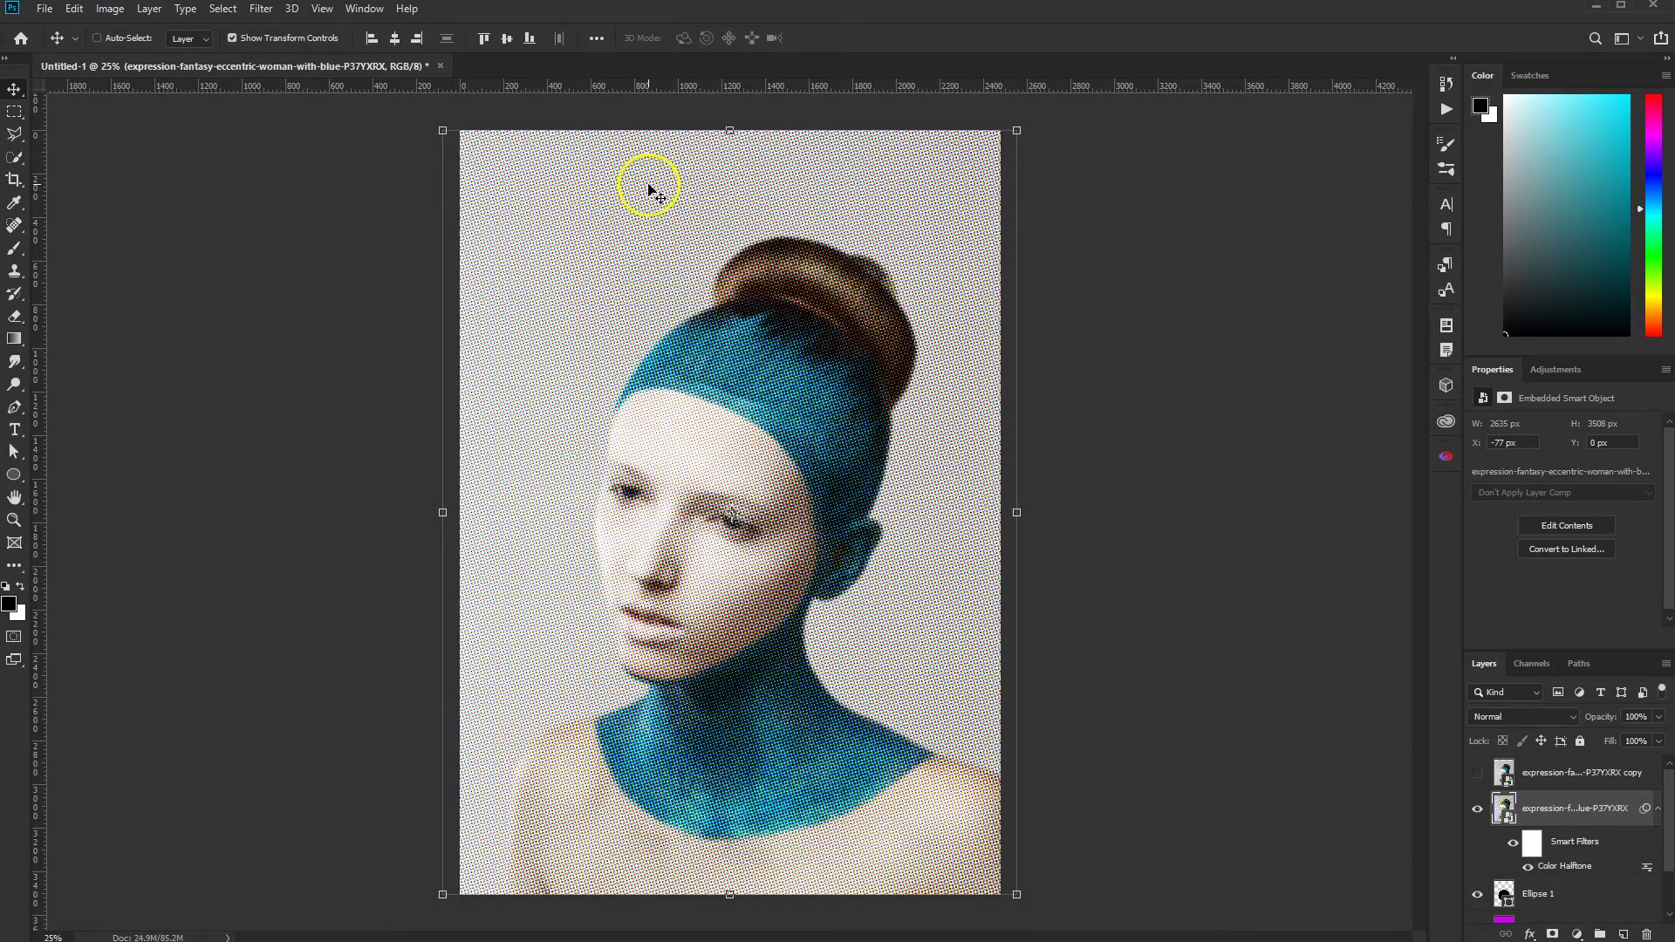
# Add a Motion Blur at -90° with about 1328 px distance
pyautogui.click(268, 10)
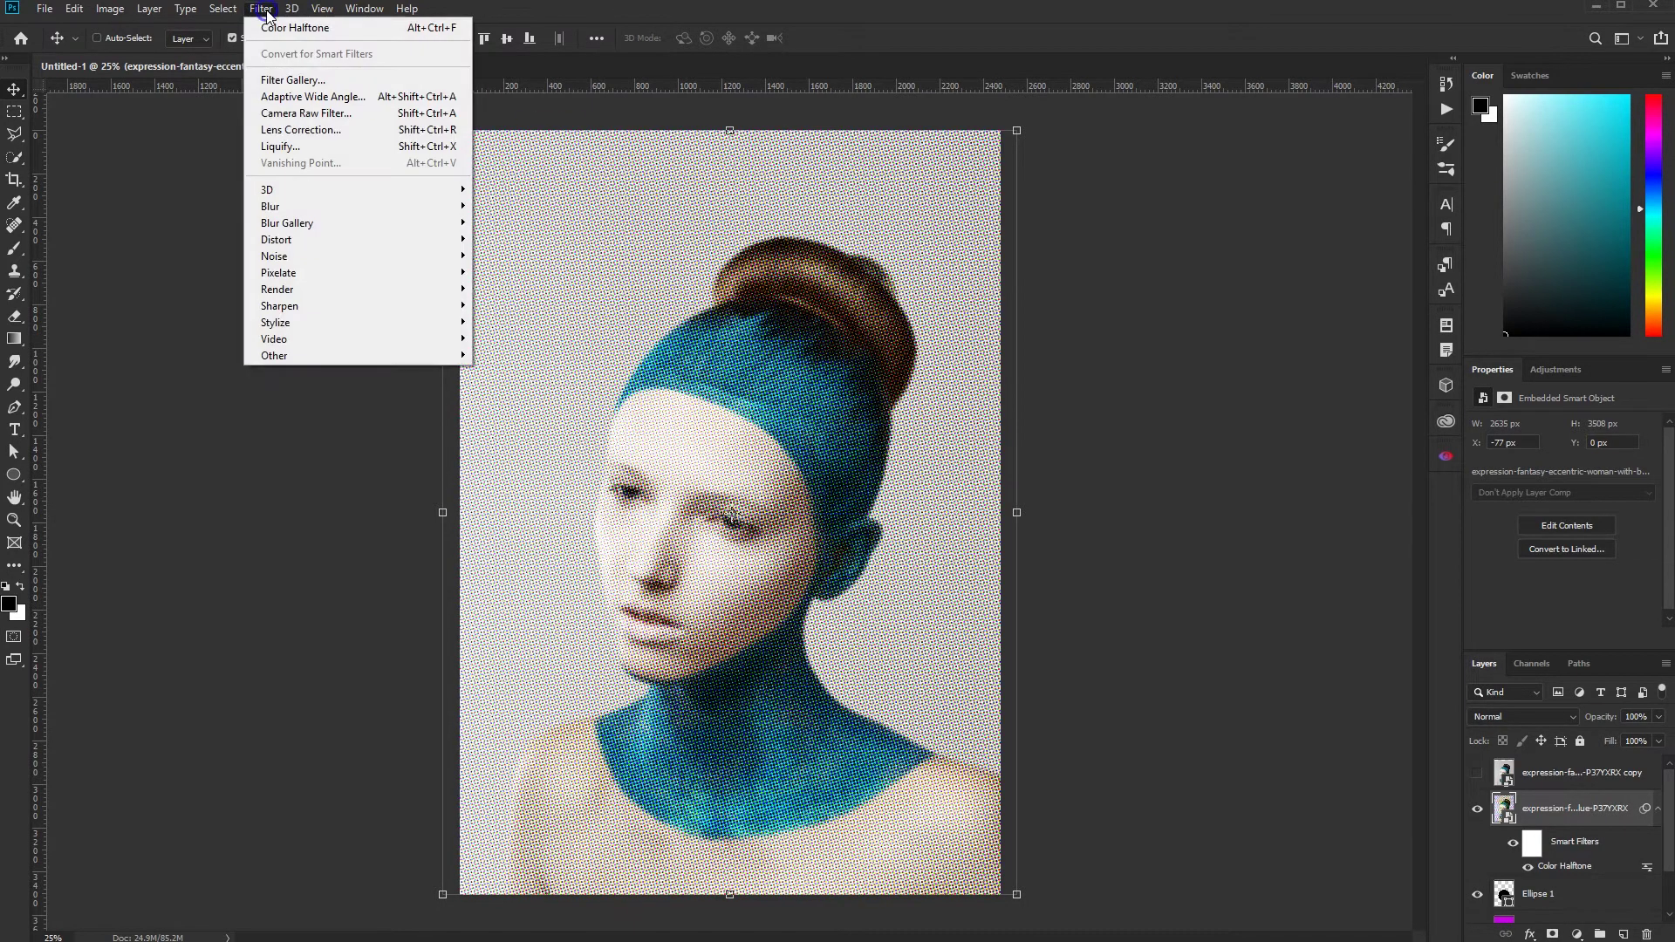
pyautogui.moveTo(301, 207)
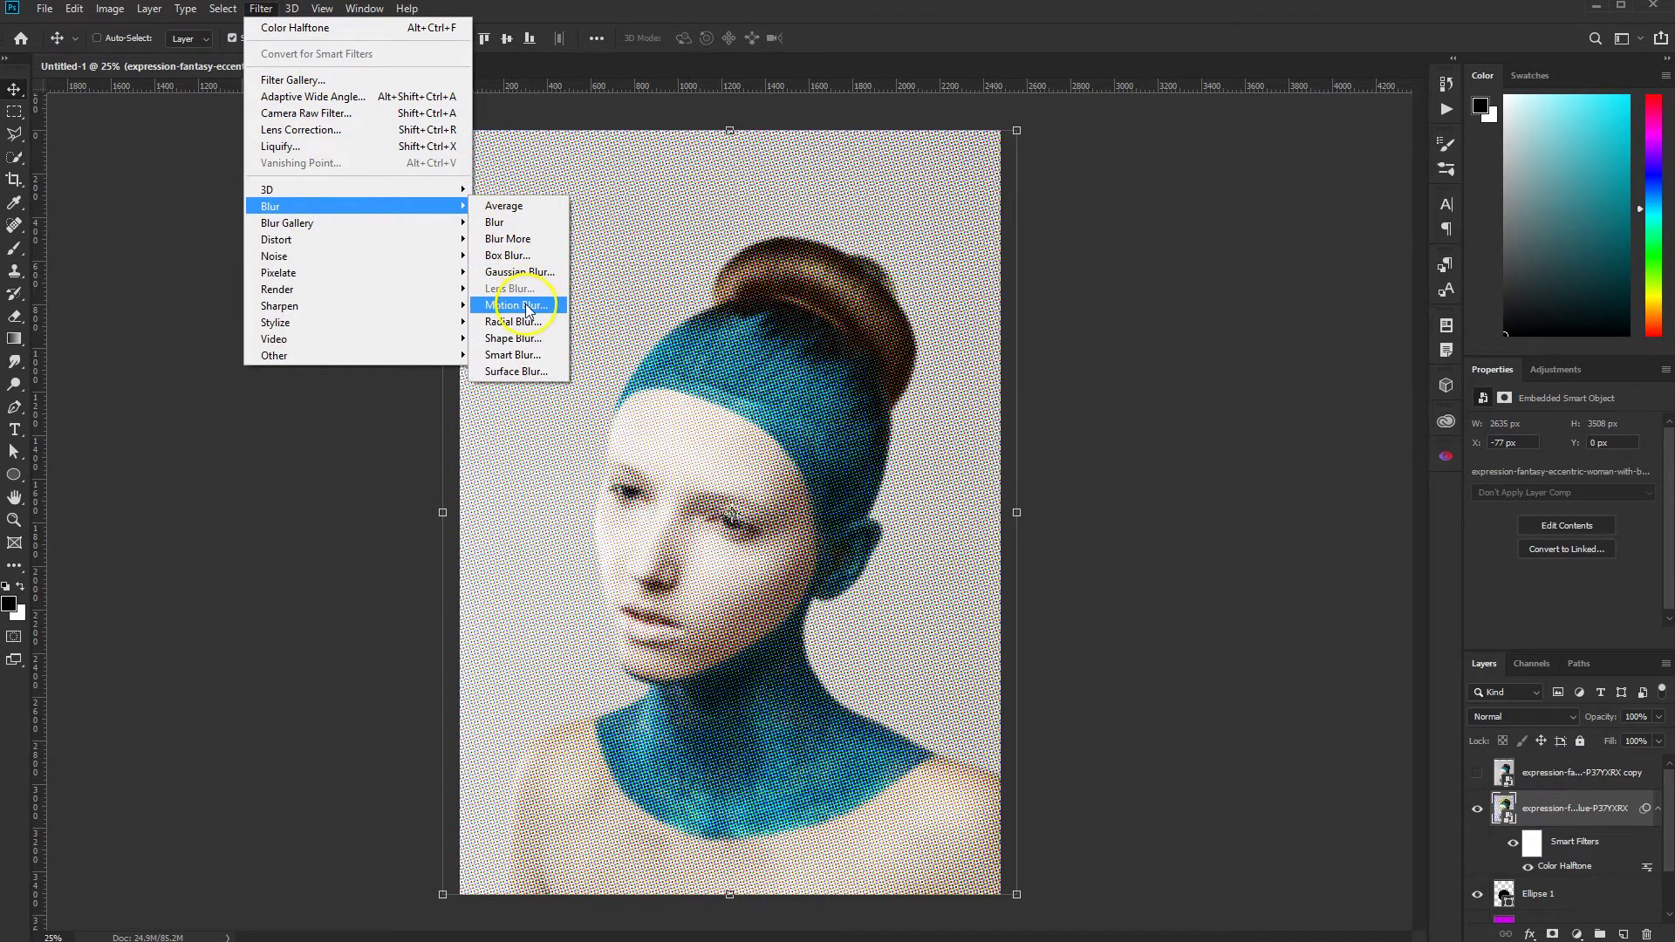
pyautogui.click(527, 305)
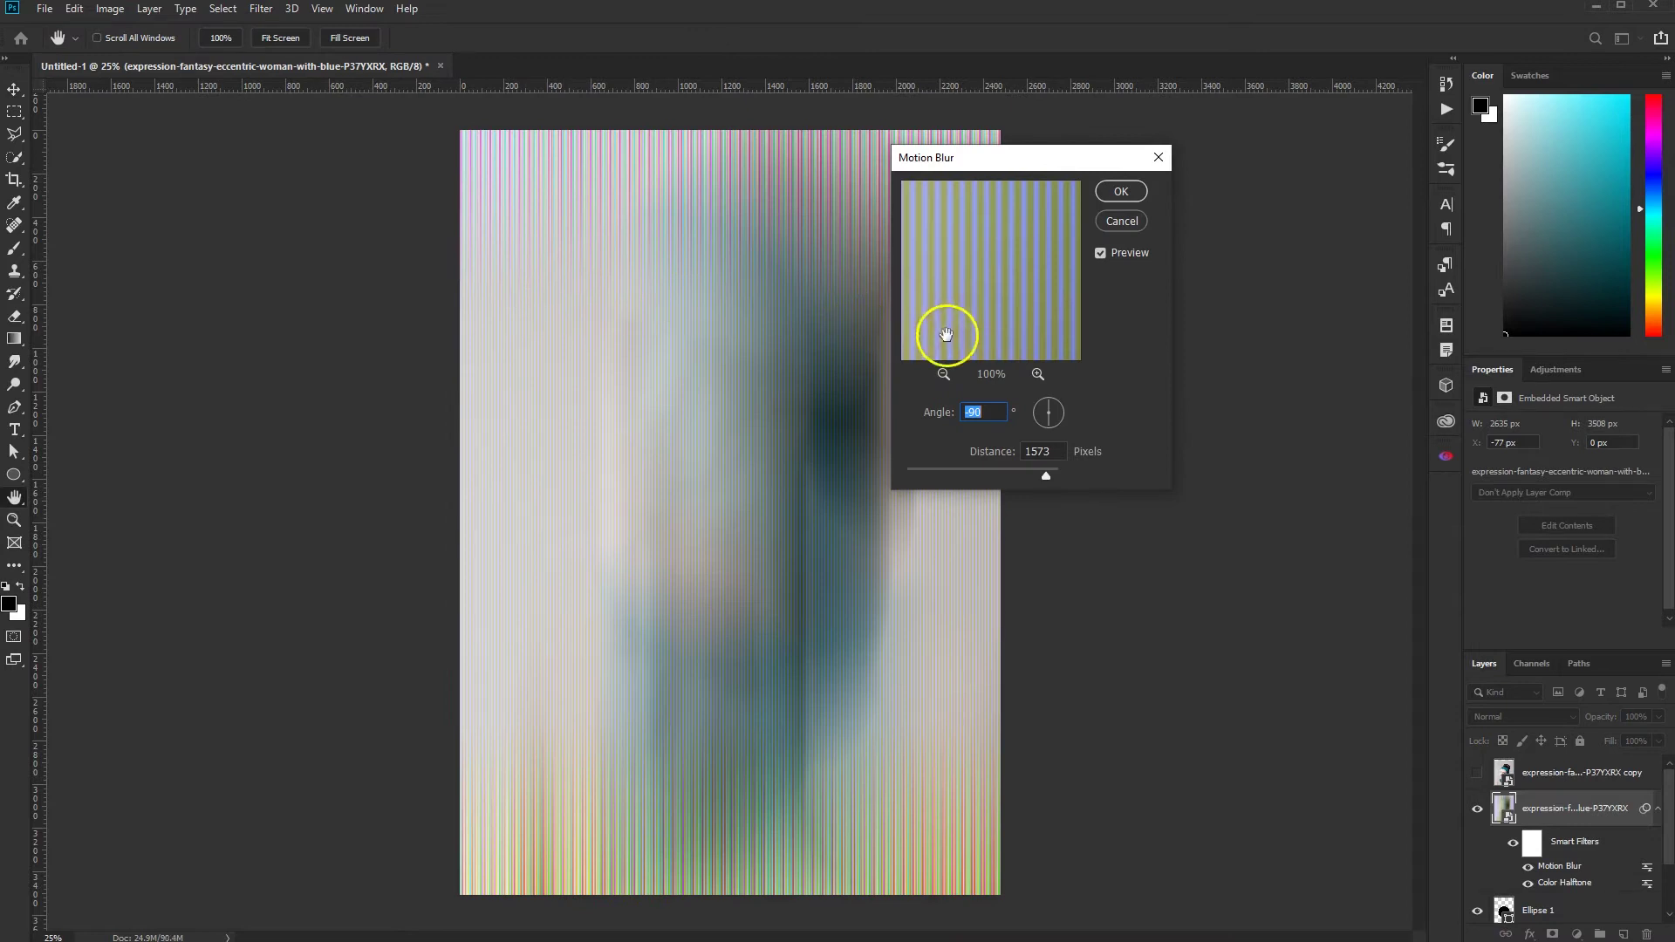
pyautogui.moveTo(1025, 473); pyautogui.dragTo(1038, 471)
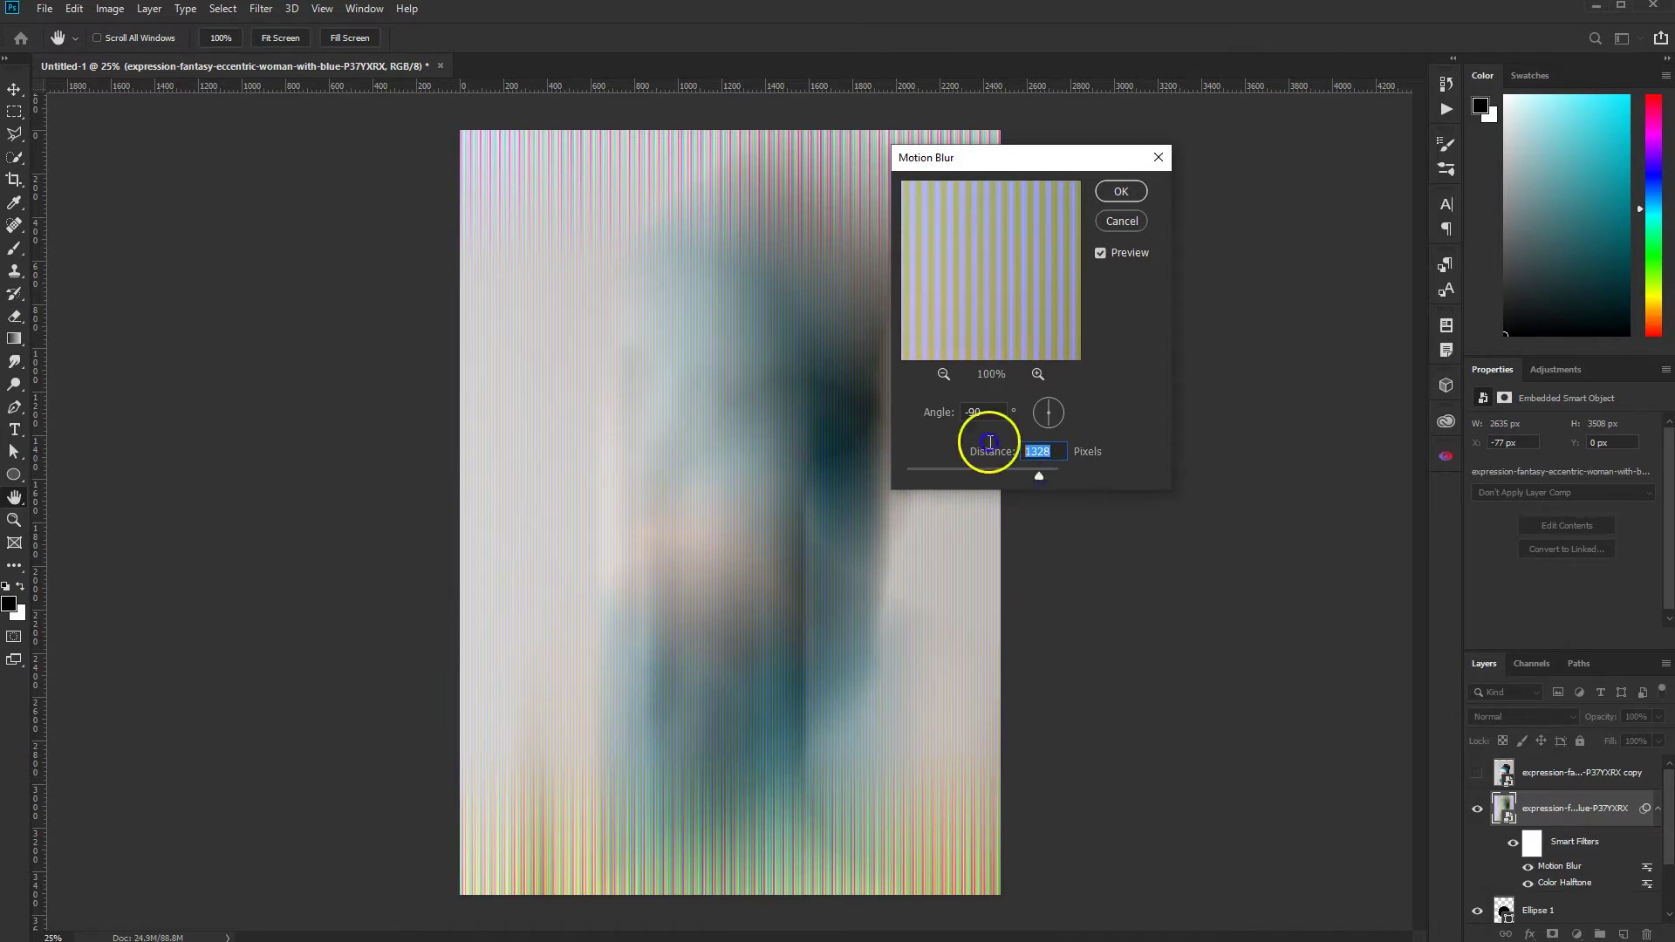
pyautogui.click(1121, 191)
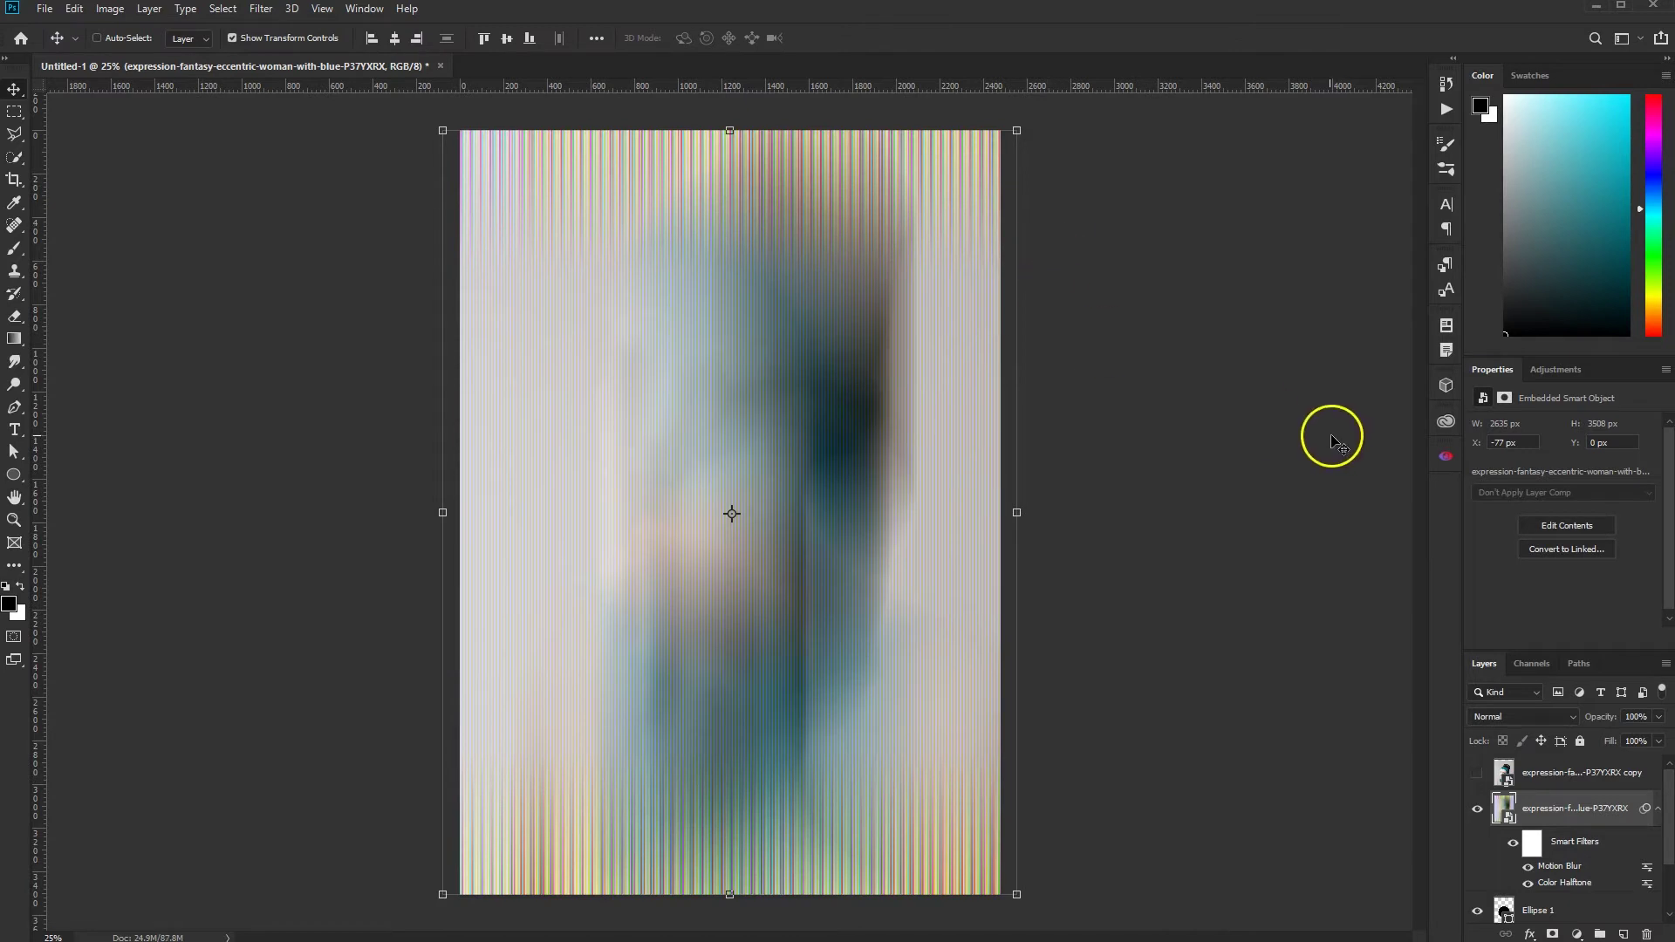
# Clip a Black & White adjustment to the portrait and group the two layers
pyautogui.click(1576, 933)
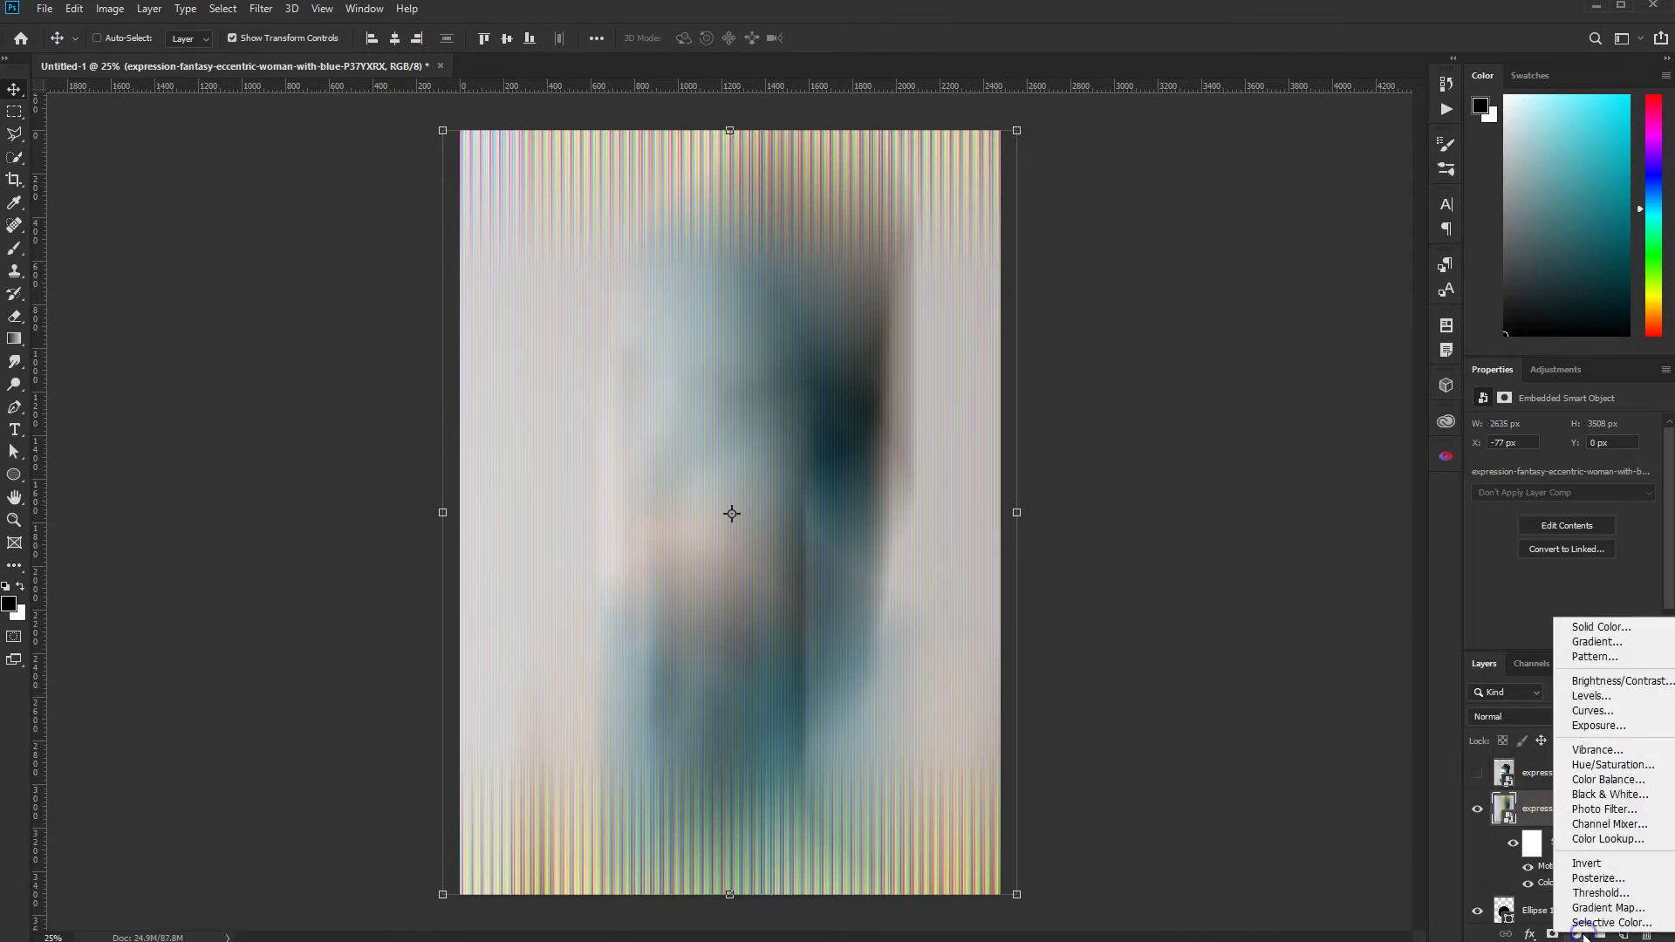
pyautogui.click(1610, 794)
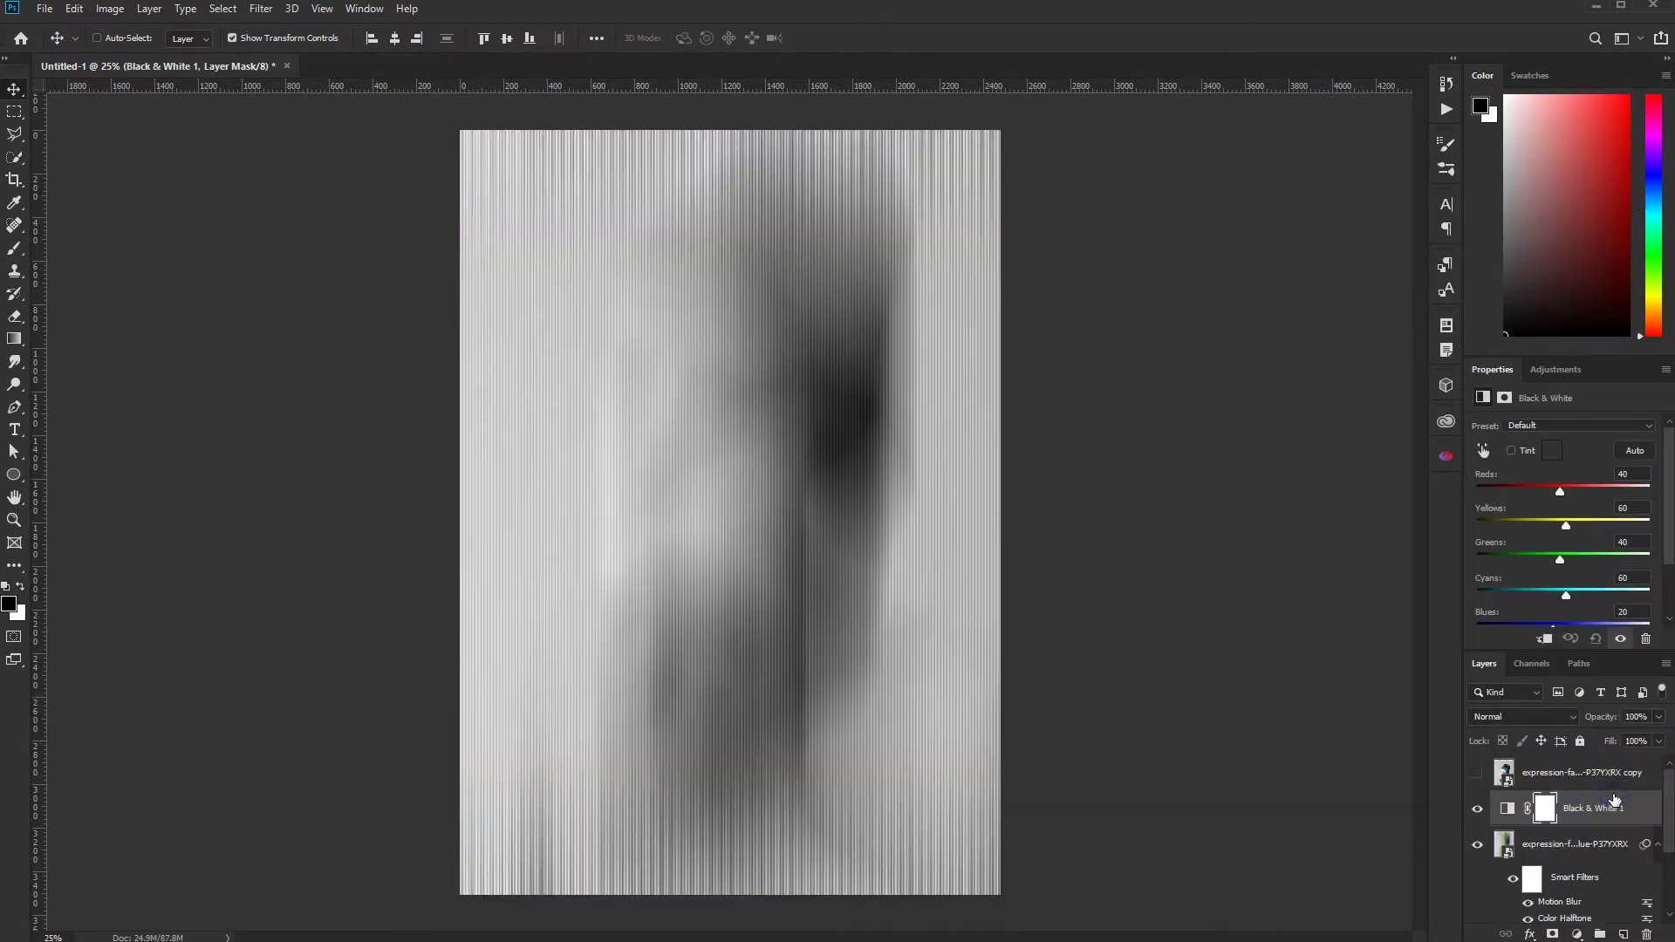
pyautogui.click(1544, 639)
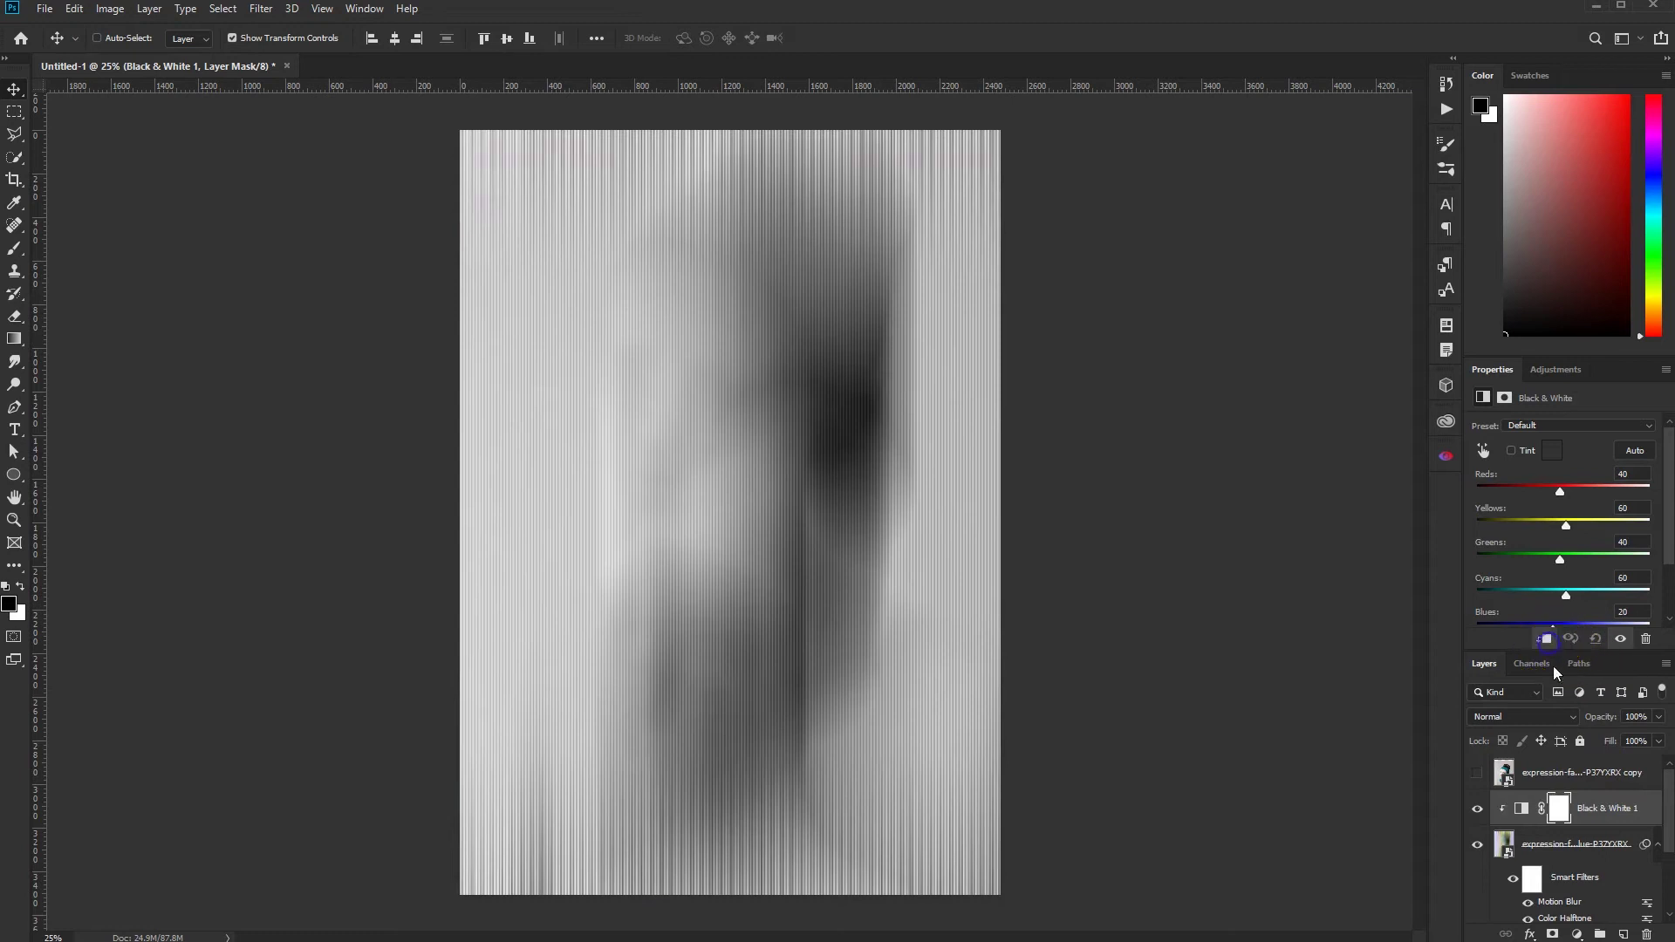
pyautogui.click(1590, 844)
pyautogui.moveTo(1599, 859); pyautogui.dragTo(1599, 935)
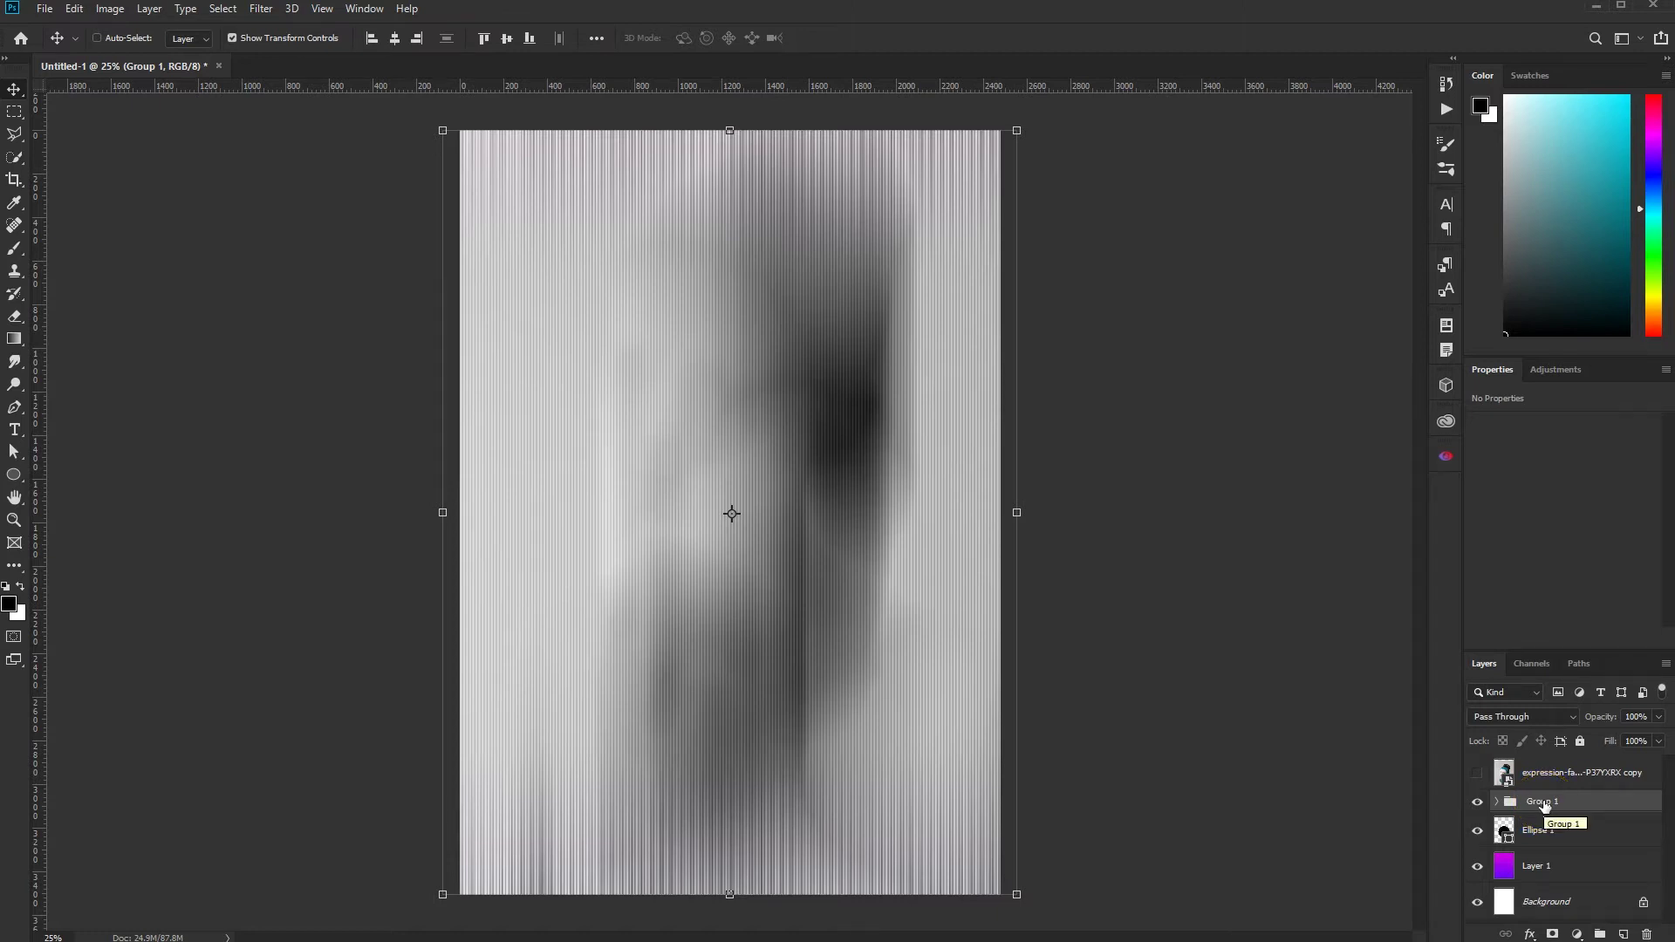
# Name the group 'Lines' with a colour label and preview its blend modes
pyautogui.rightClick(1544, 804)
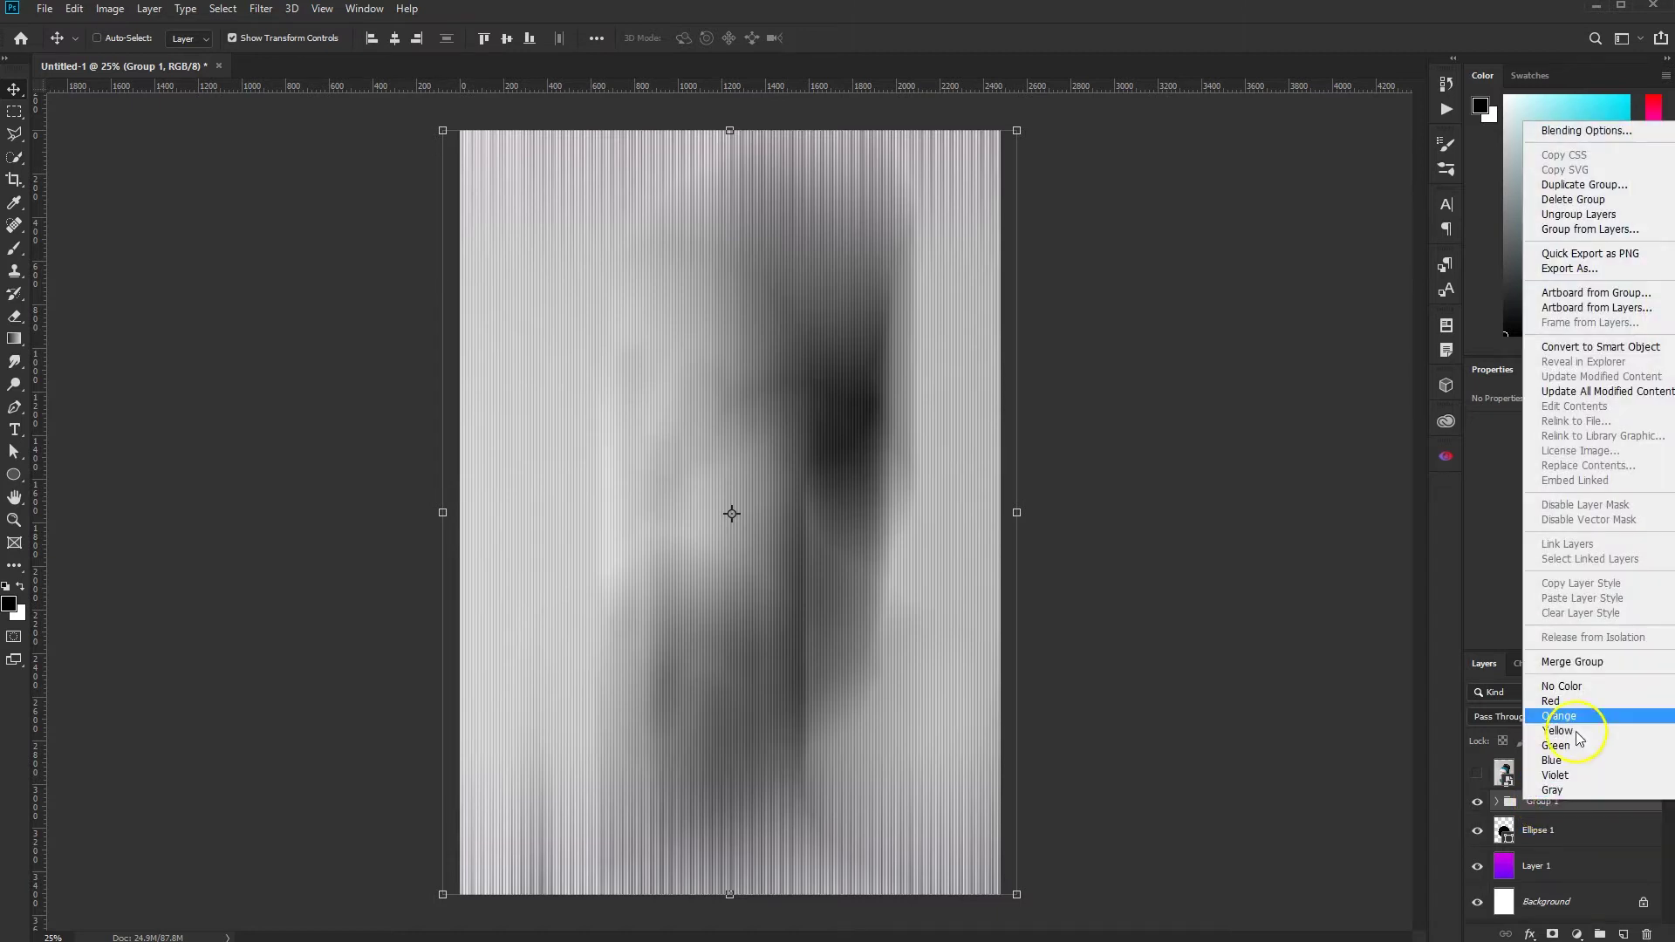
pyautogui.click(1497, 808)
pyautogui.write('Lines')
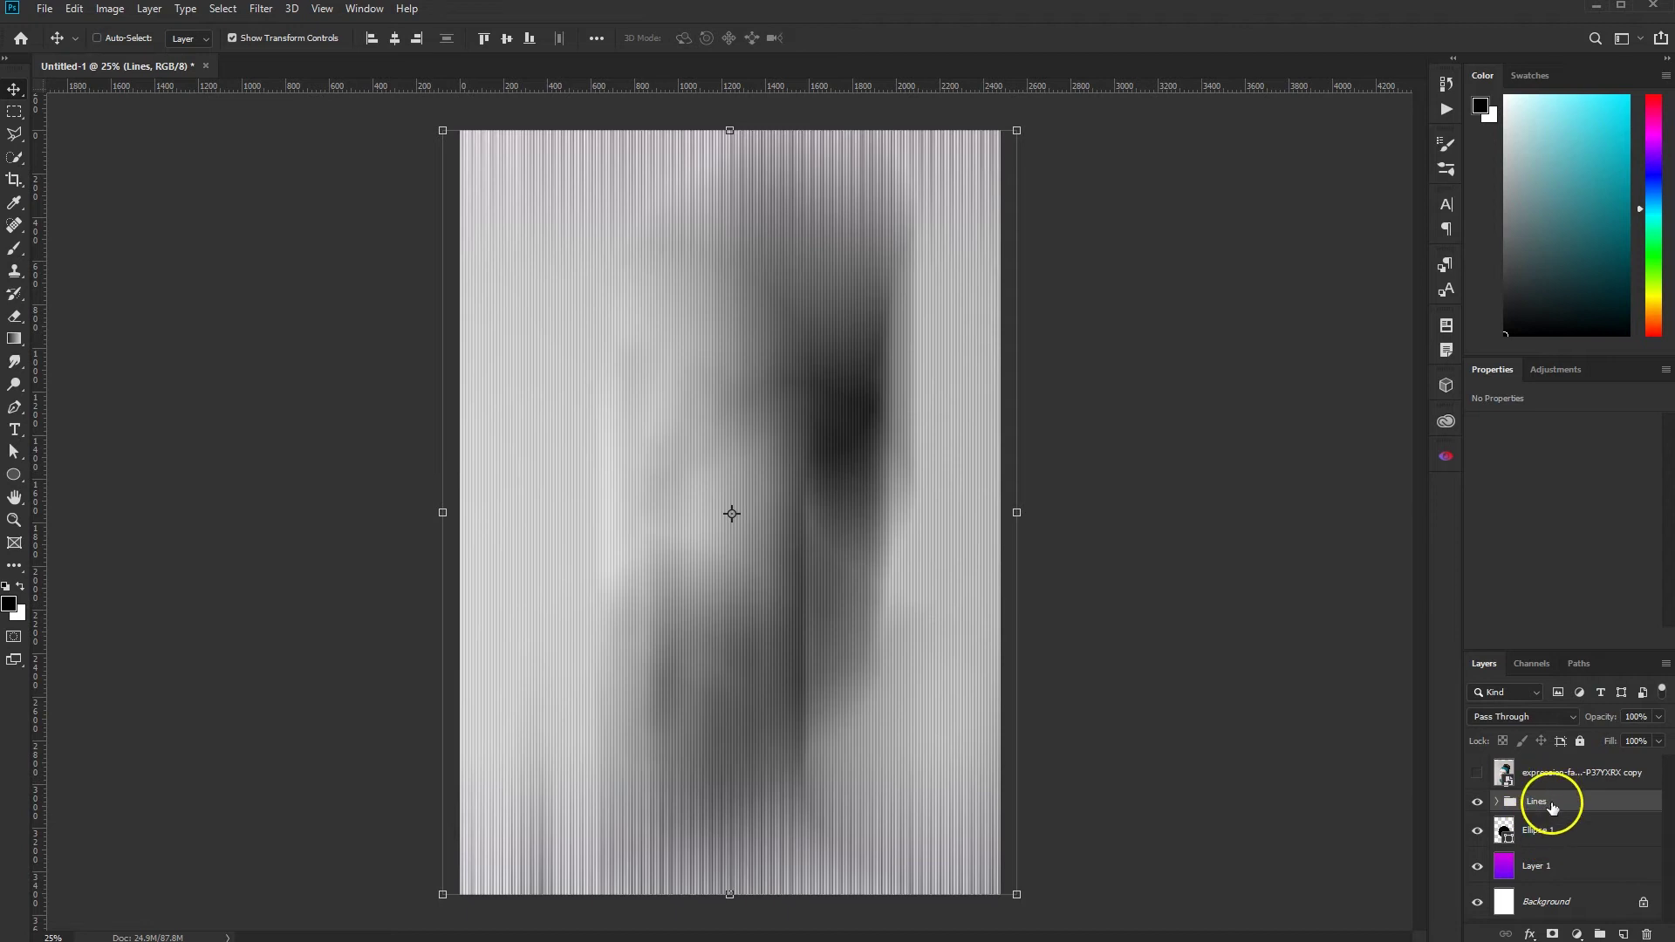
pyautogui.click(1548, 716)
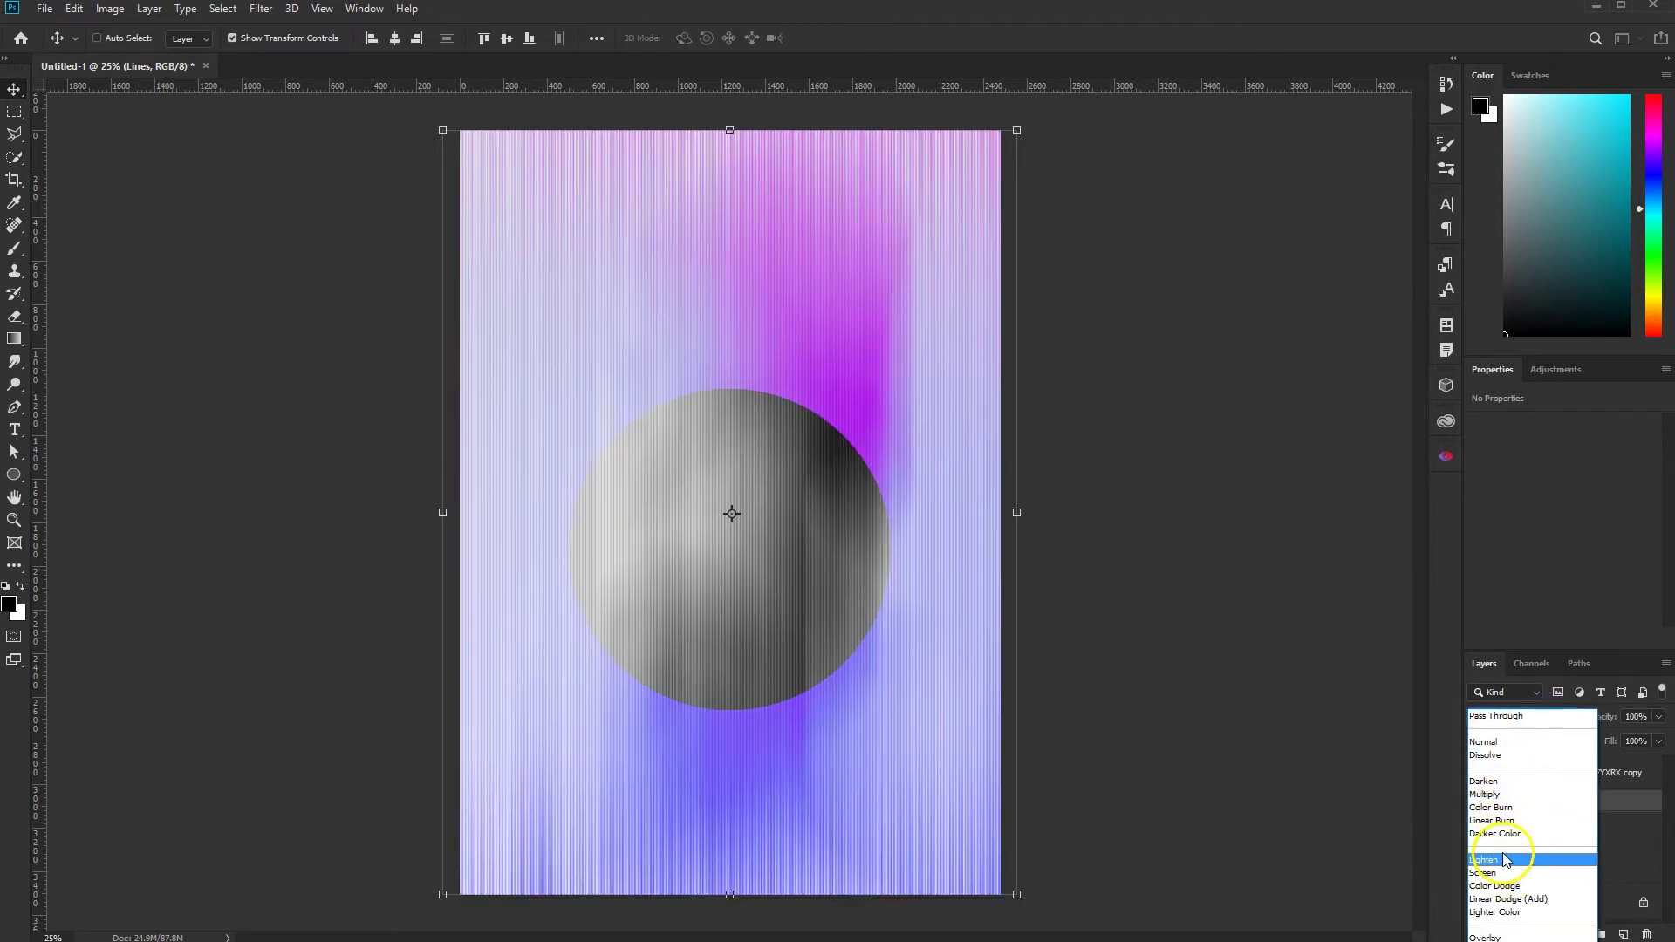
# Set the Lines group to Multiply blend mode and lower its opacity
pyautogui.click(1503, 794)
pyautogui.click(1657, 716)
pyautogui.moveTo(1657, 740); pyautogui.dragTo(1622, 740)
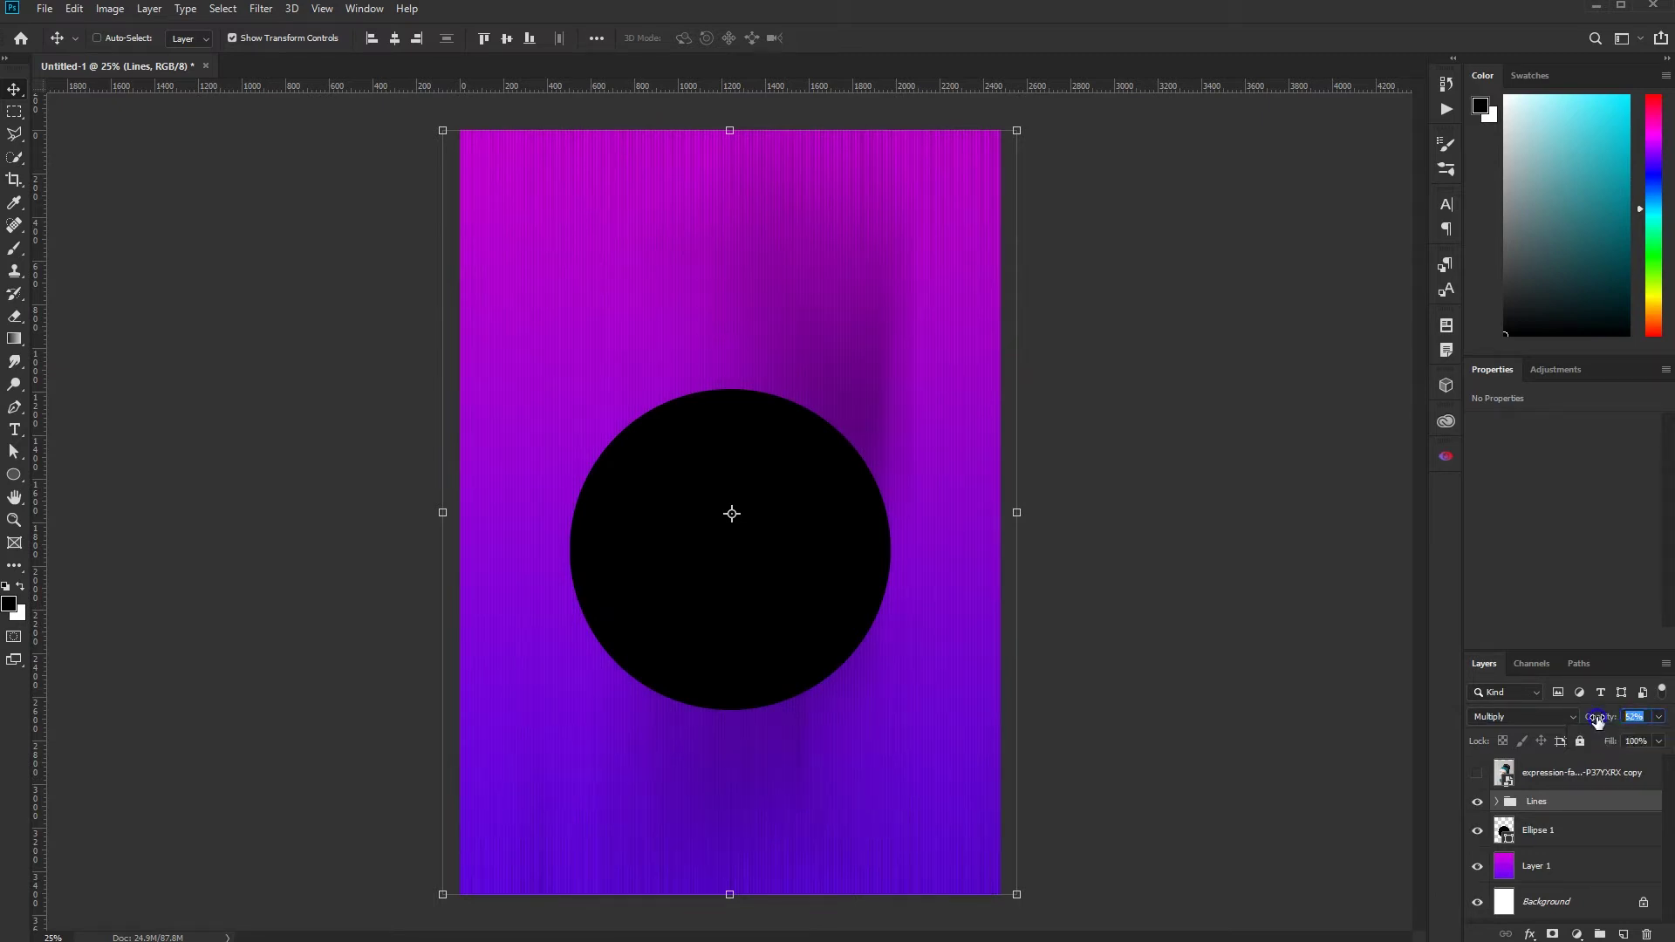
# Enter 50% opacity, recolour Ellipse 1 hot pink (#f002d1), and select the portrait copy
pyautogui.write('50')
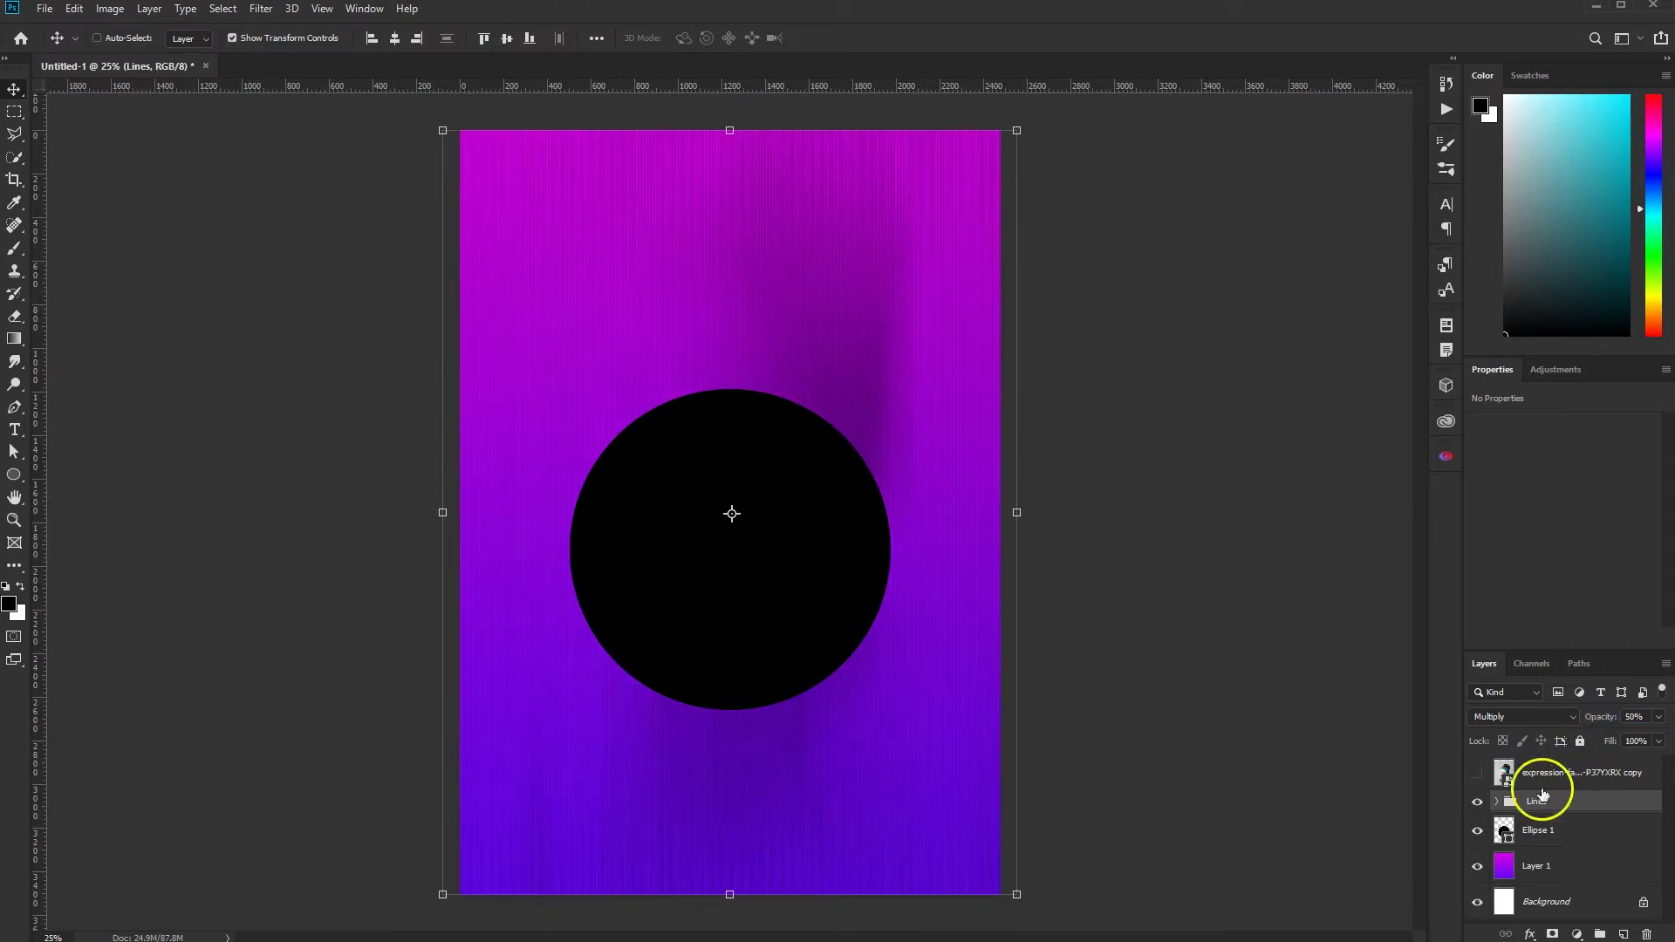
pyautogui.doubleClick(1504, 829)
pyautogui.moveTo(1067, 655)
pyautogui.mouseDown()
pyautogui.moveTo(1075, 620)
pyautogui.moveTo(1107, 645)
pyautogui.moveTo(1082, 621)
pyautogui.mouseUp()
pyautogui.click(1106, 643)
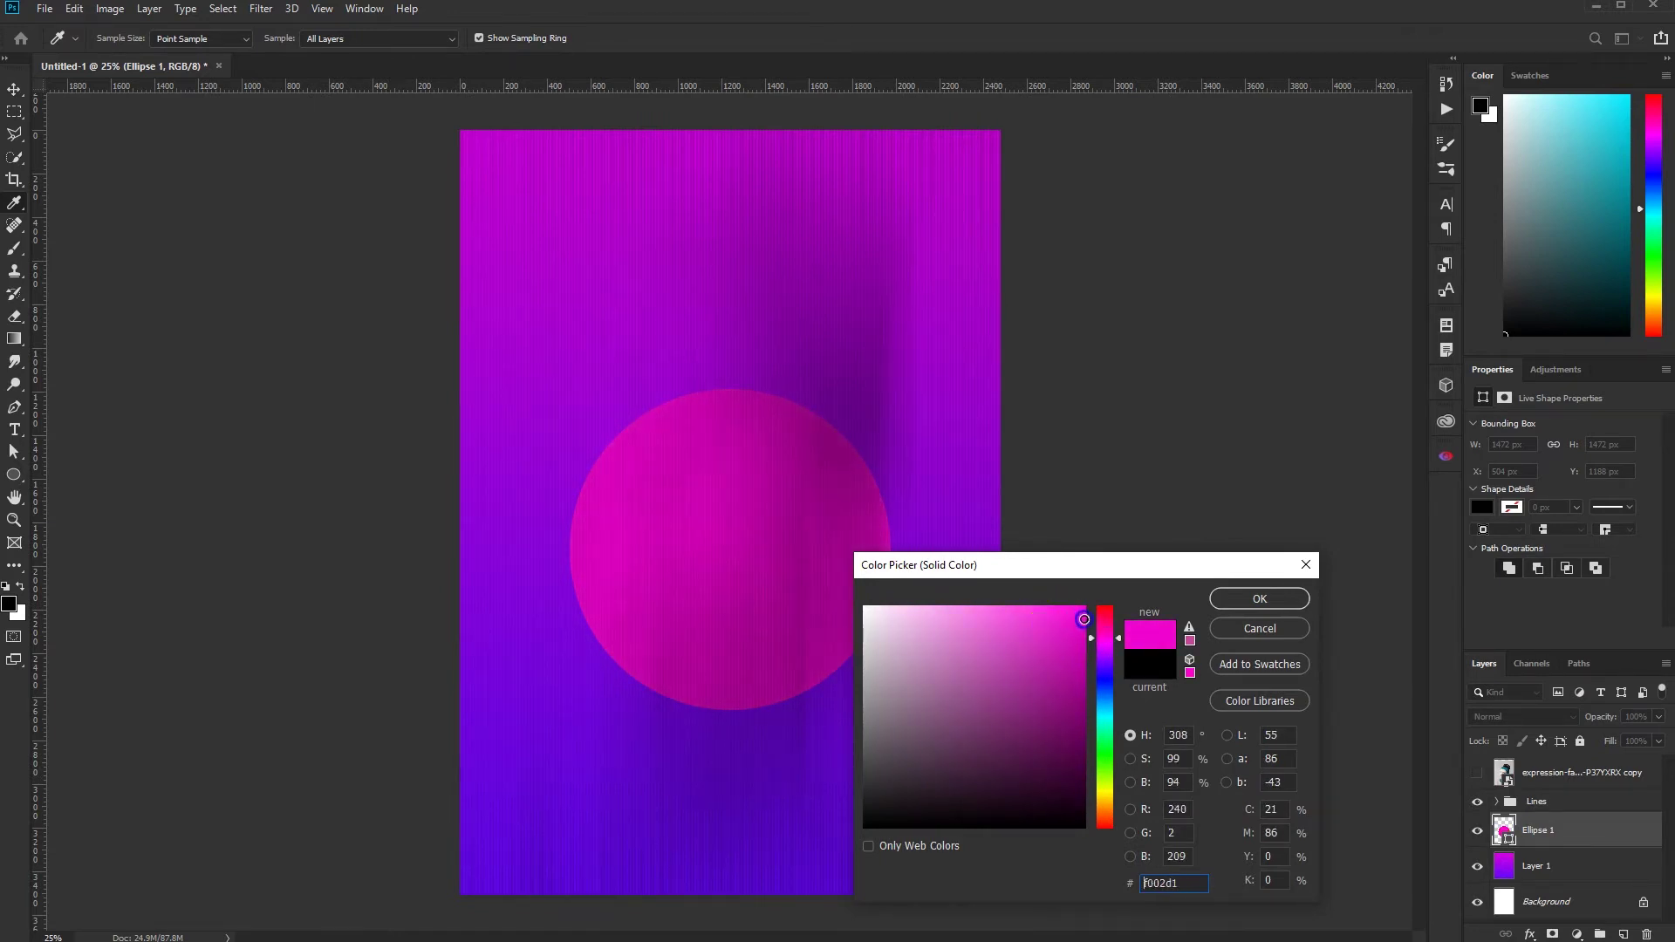
pyautogui.click(1260, 598)
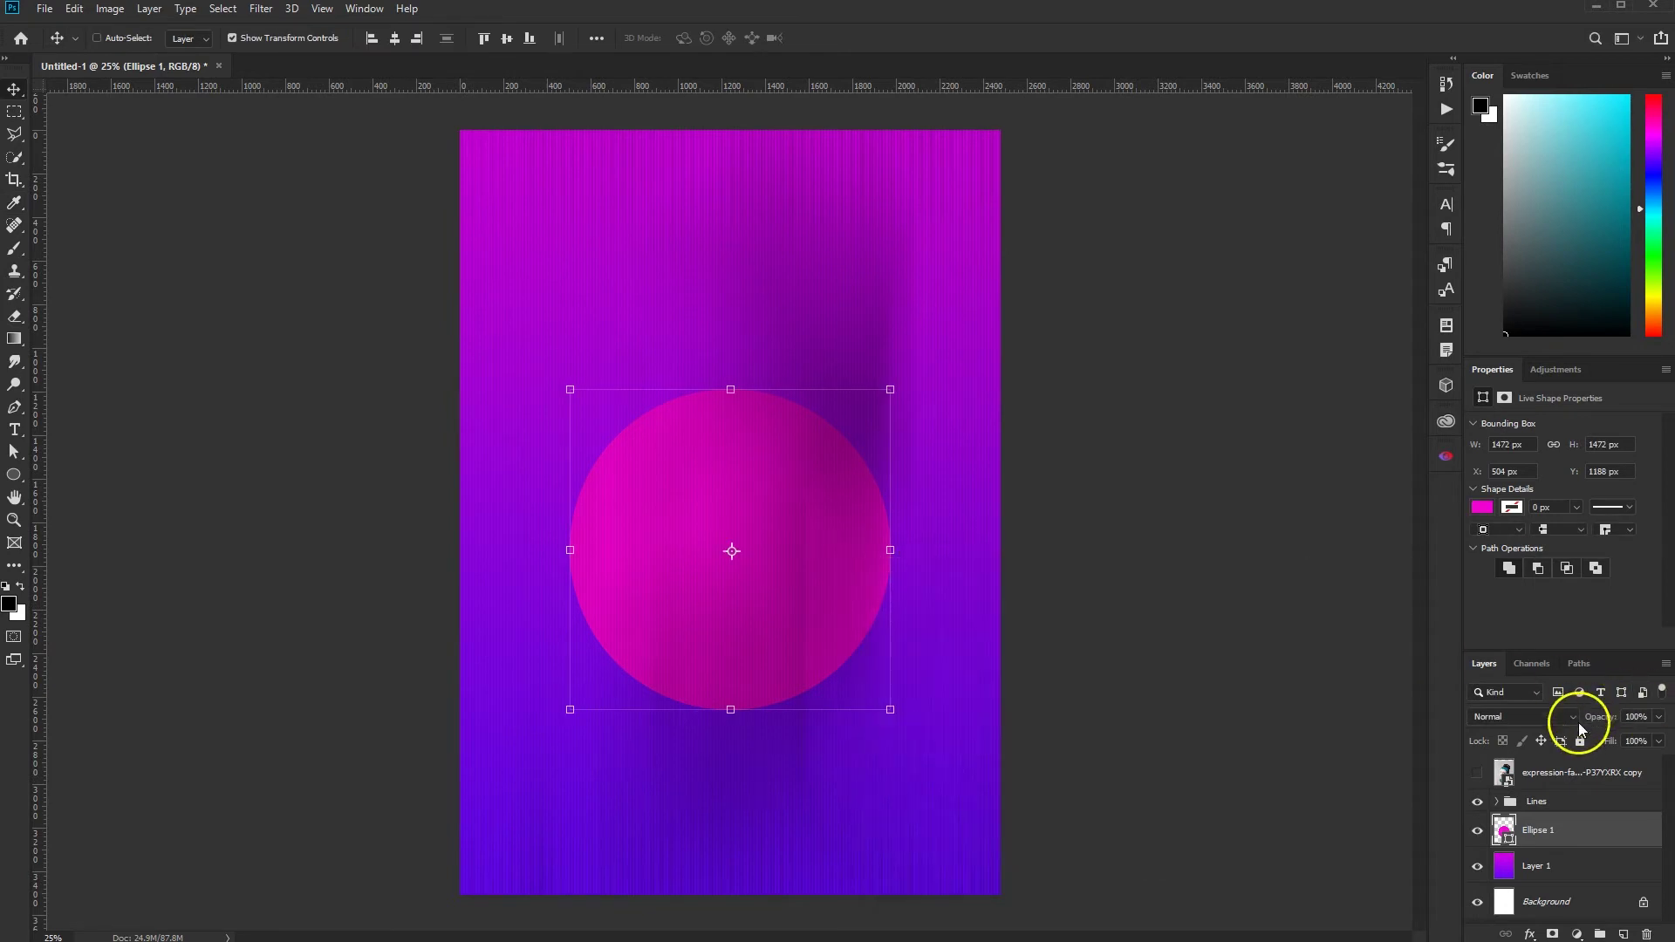
pyautogui.click(1570, 772)
# Show the portrait copy and auto-select the woman with Select Subject
pyautogui.click(1477, 772)
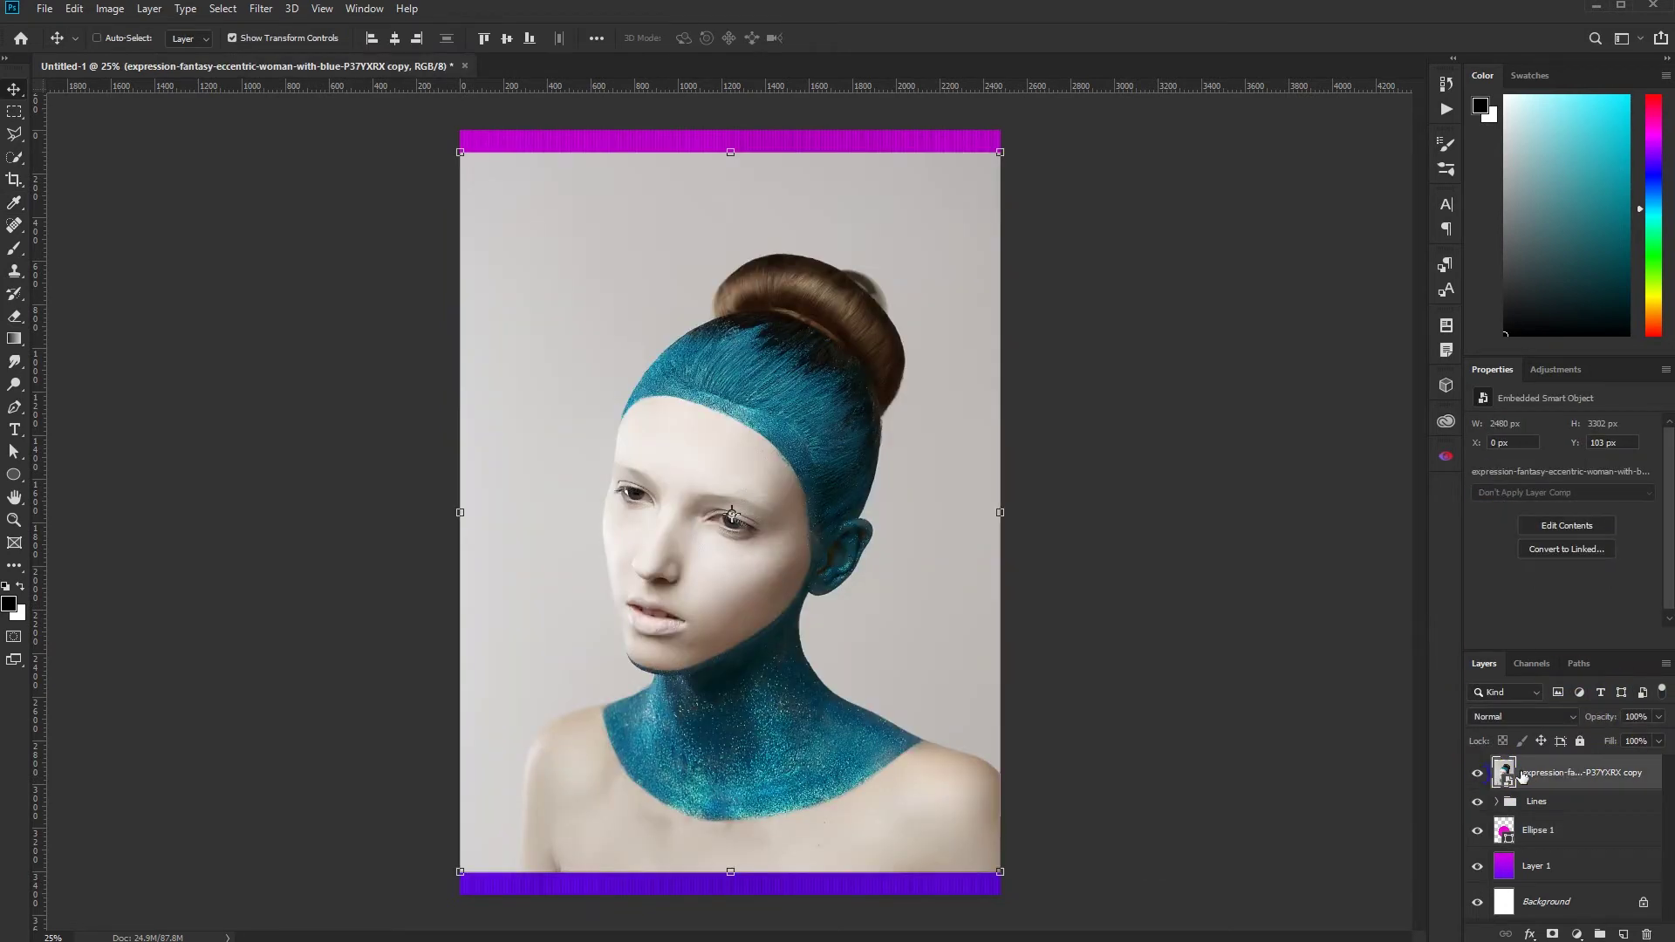
pyautogui.click(730, 152)
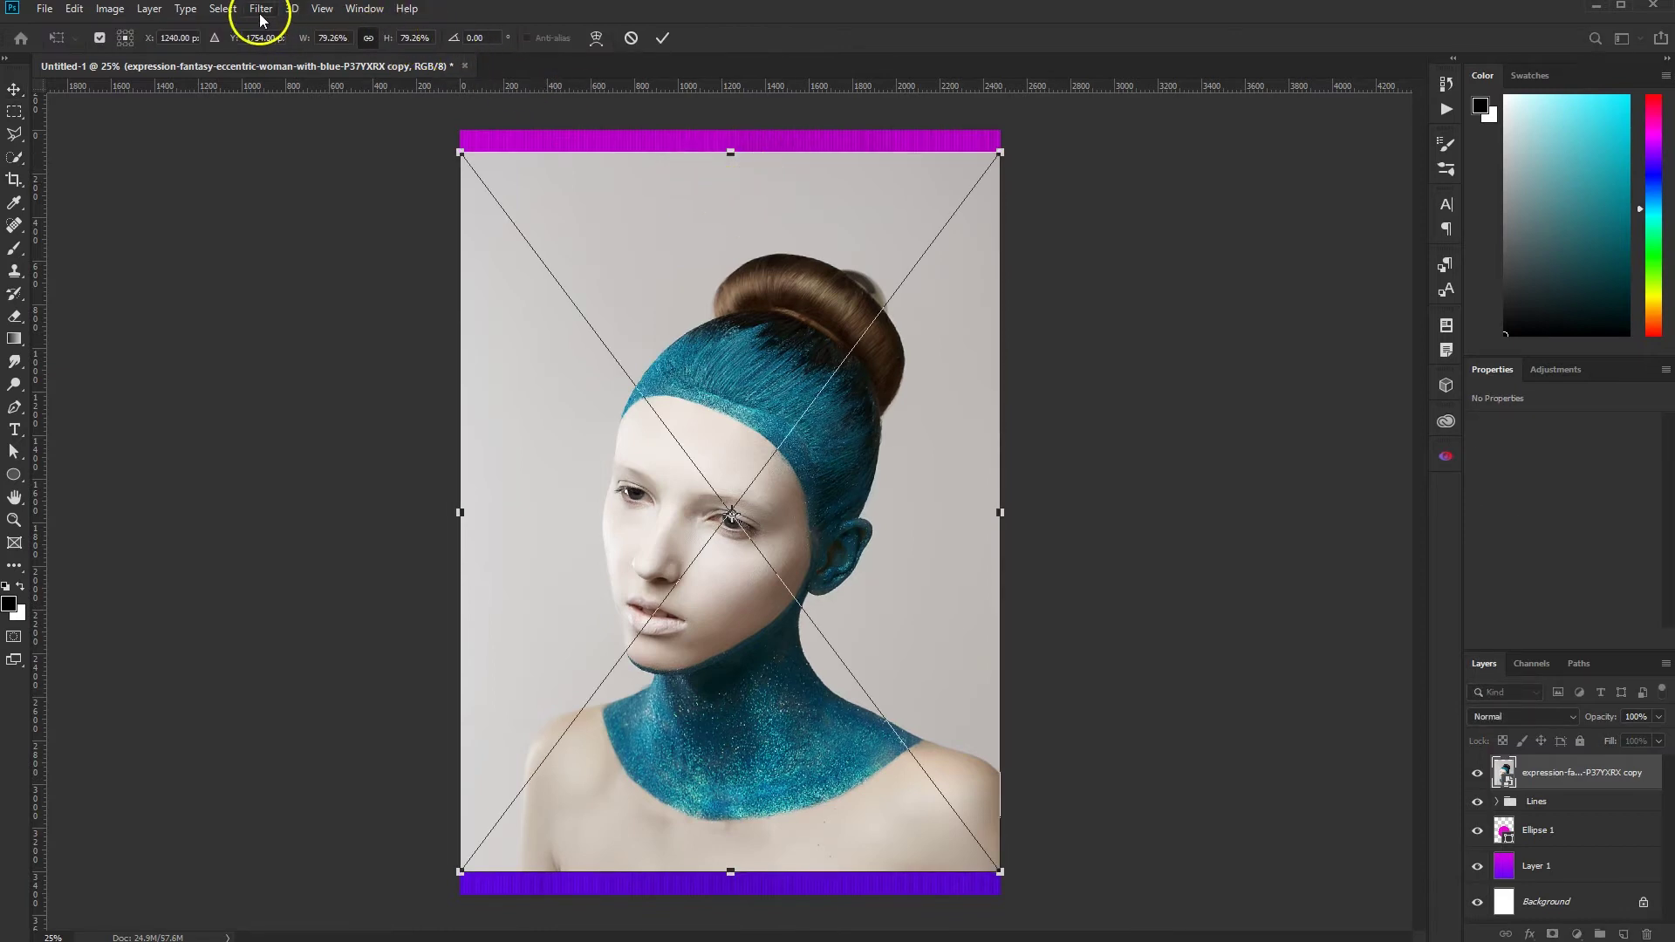
pyautogui.click(12, 160)
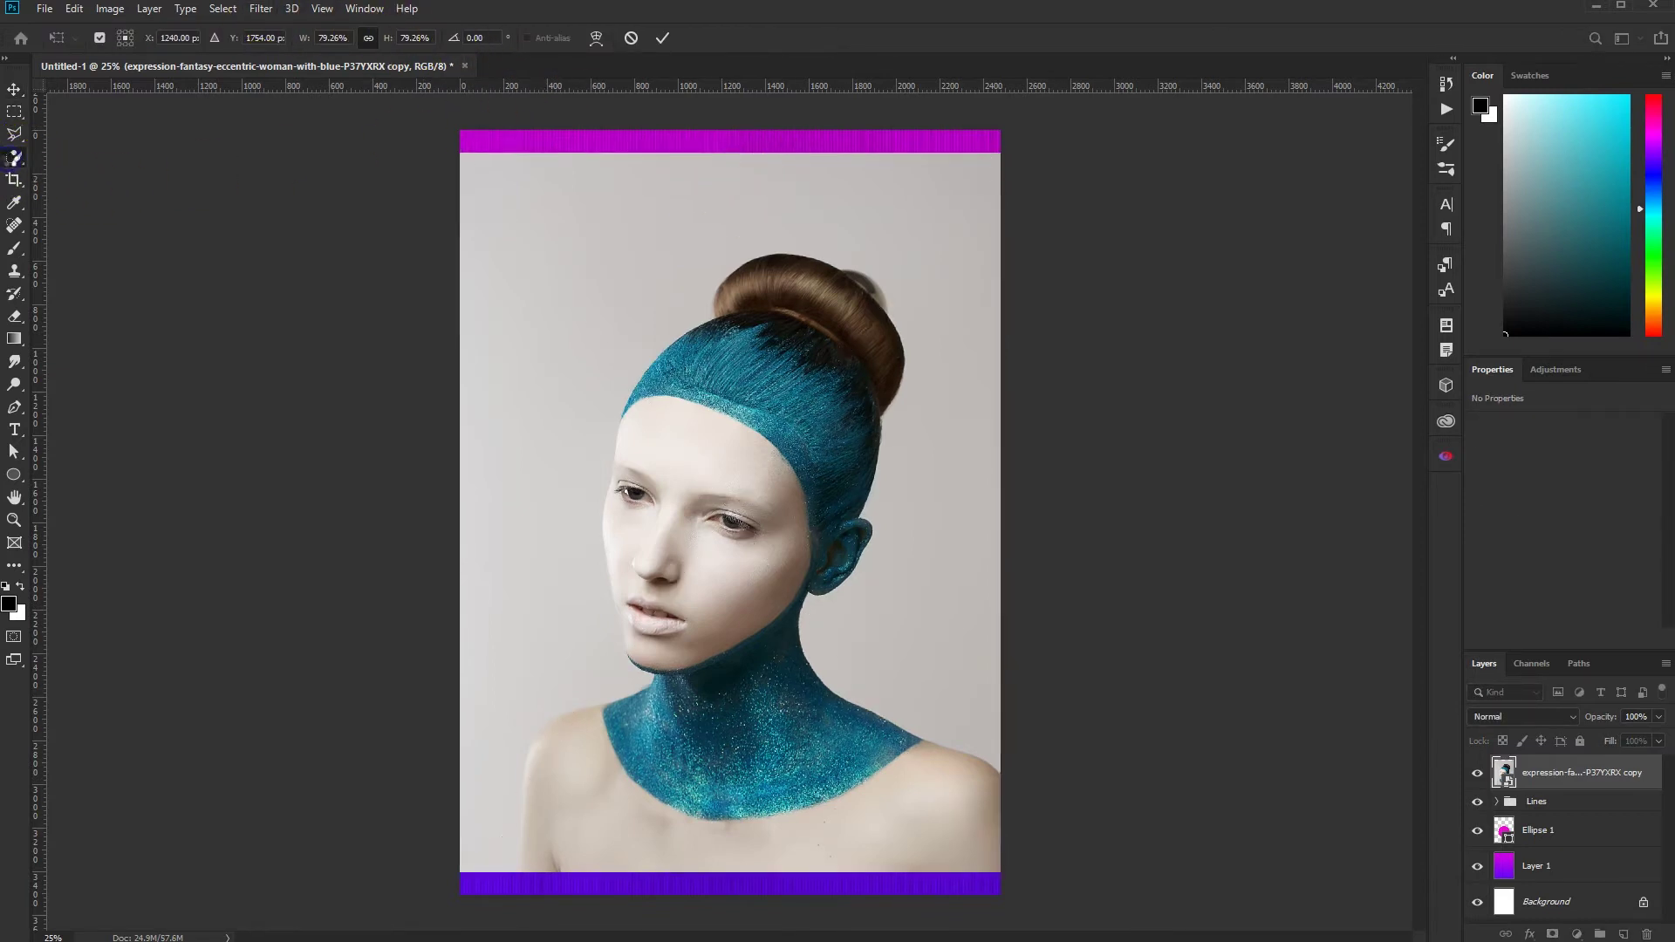
pyautogui.click(443, 40)
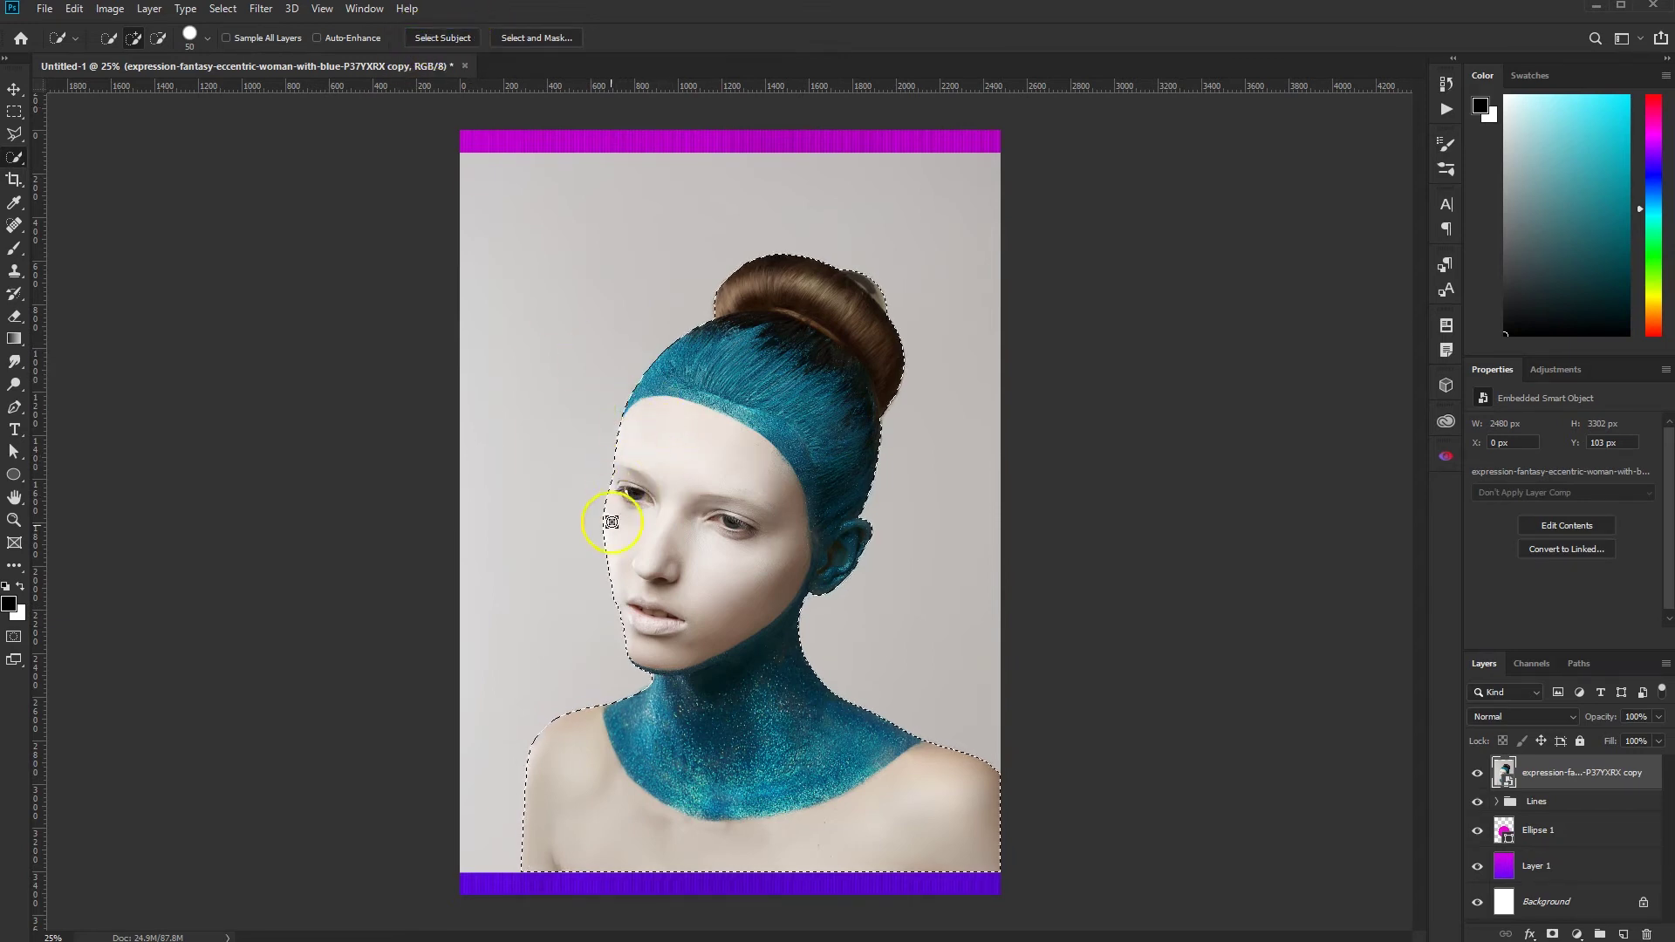
# Refine the selection edge in Select and Mask: 2.3 px feather, 16% contrast
pyautogui.click(527, 38)
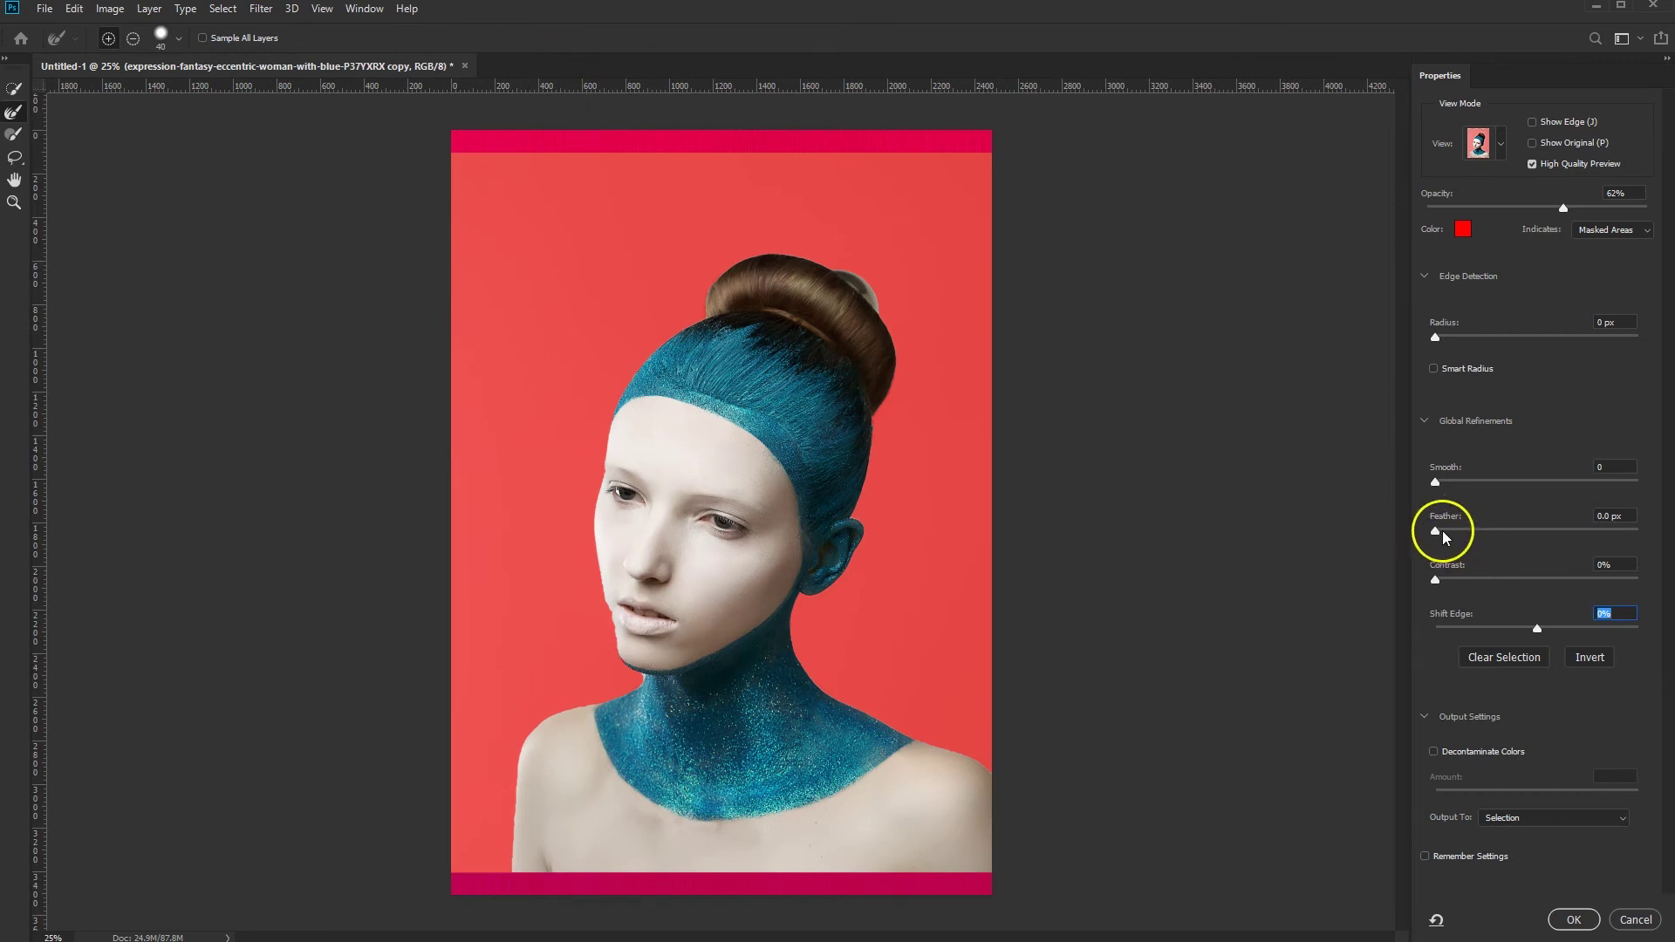
pyautogui.moveTo(1442, 532); pyautogui.dragTo(1457, 530)
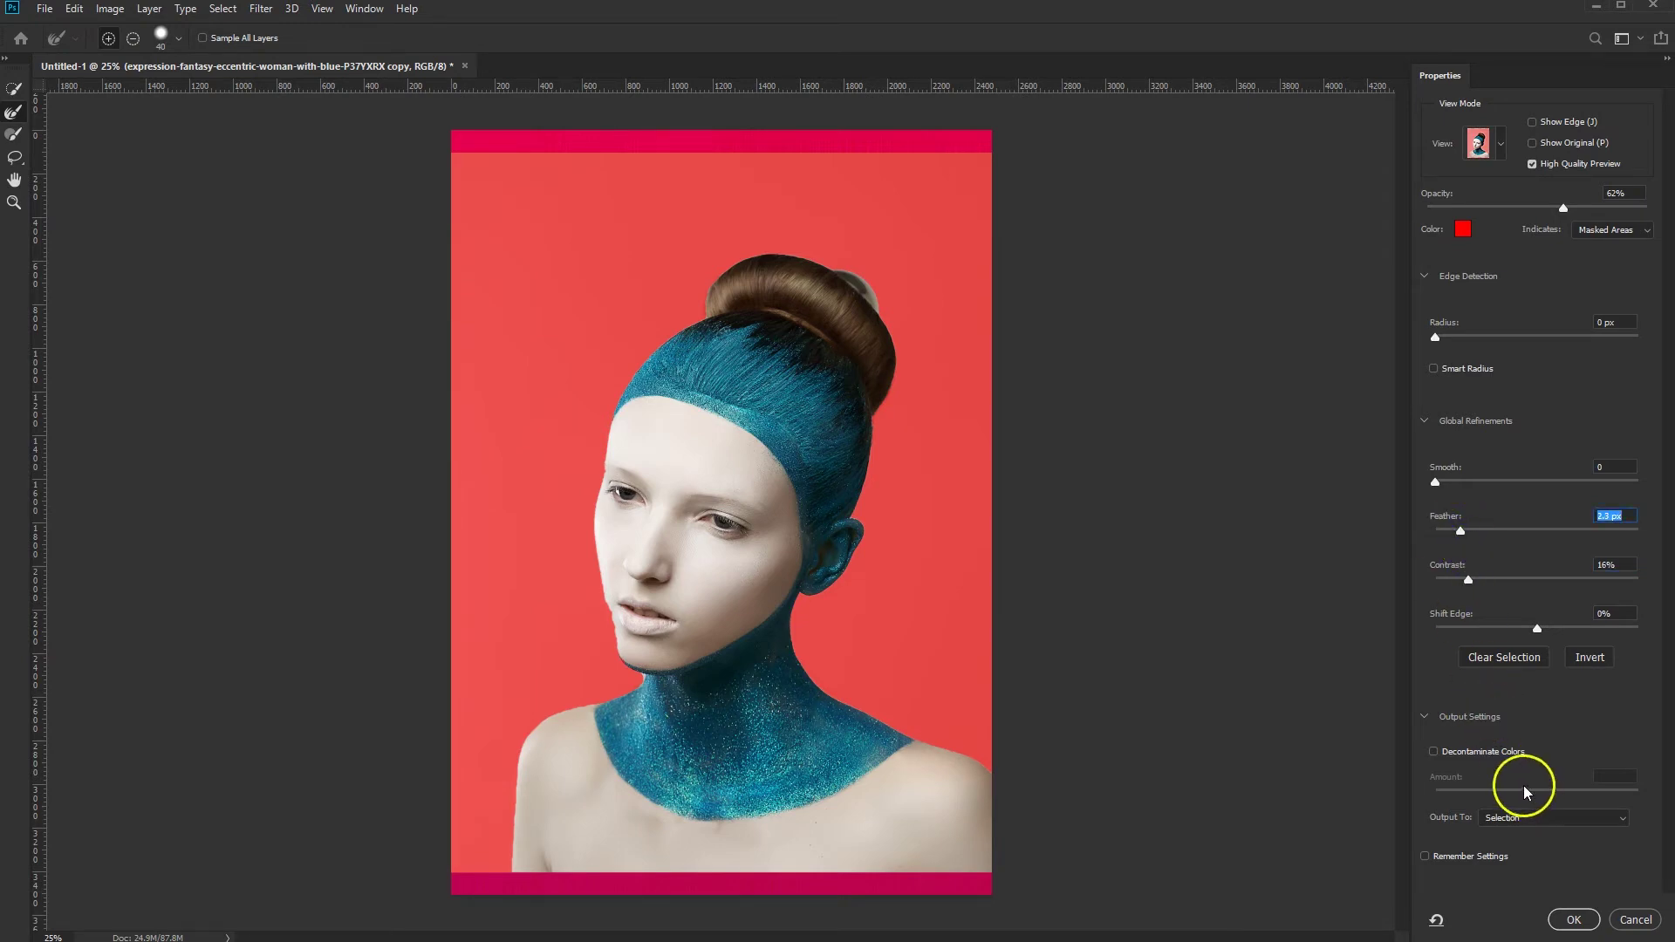
pyautogui.click(1537, 628)
pyautogui.click(1572, 919)
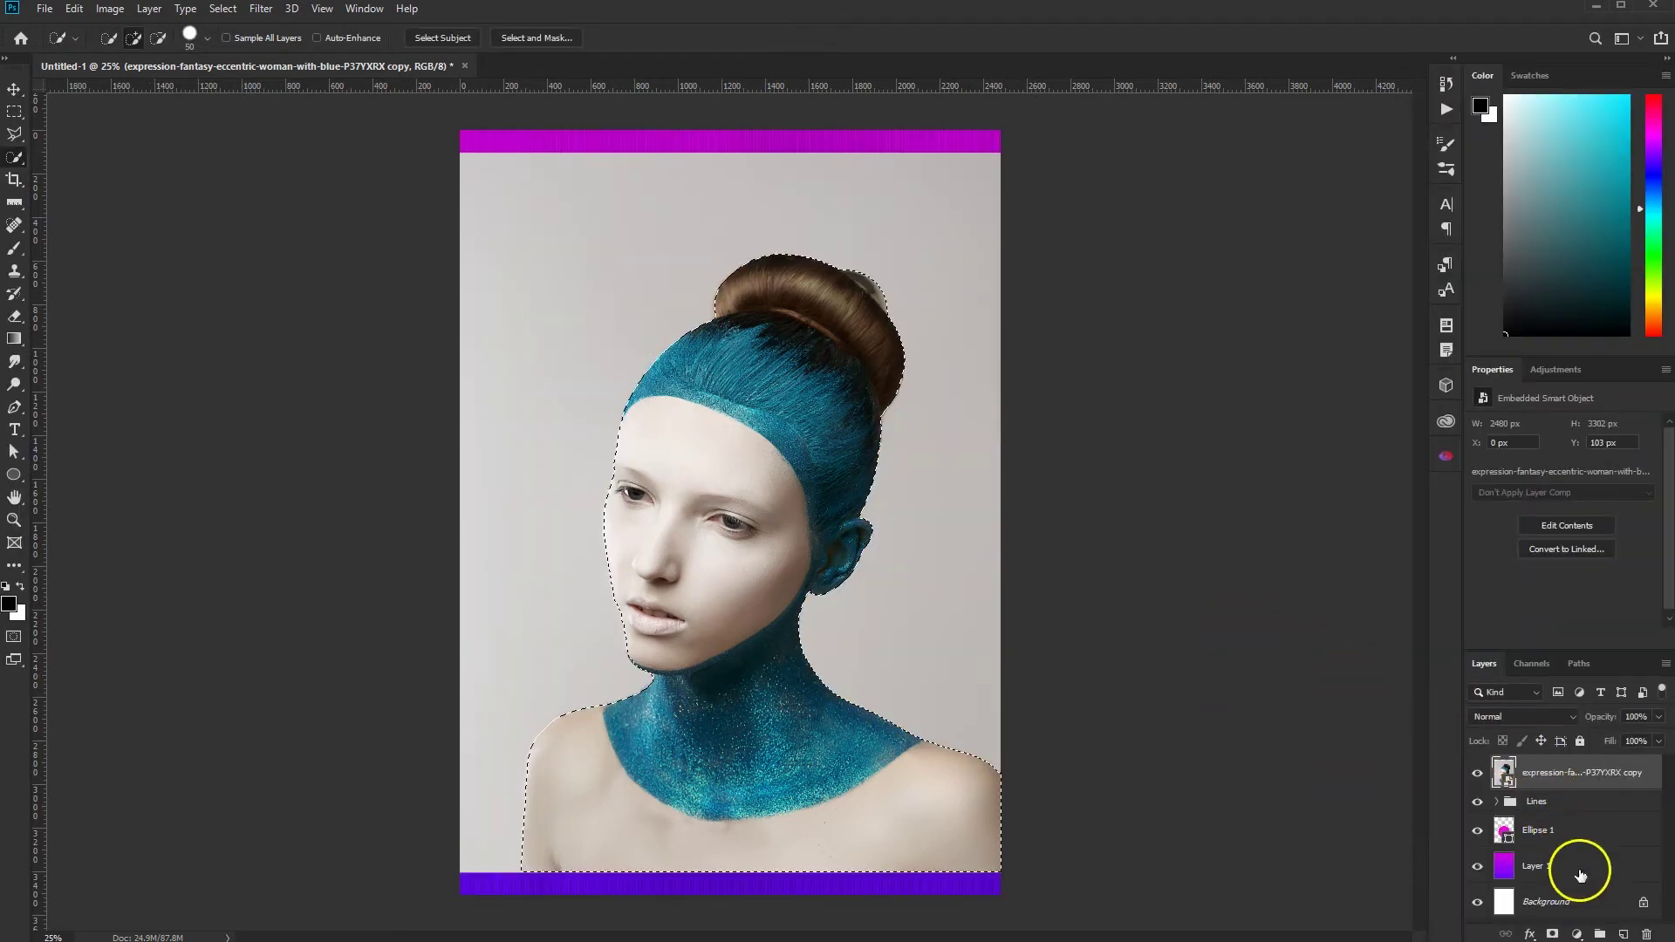
# Add a layer mask hiding the grey backdrop, then target the portrait image
pyautogui.click(1551, 934)
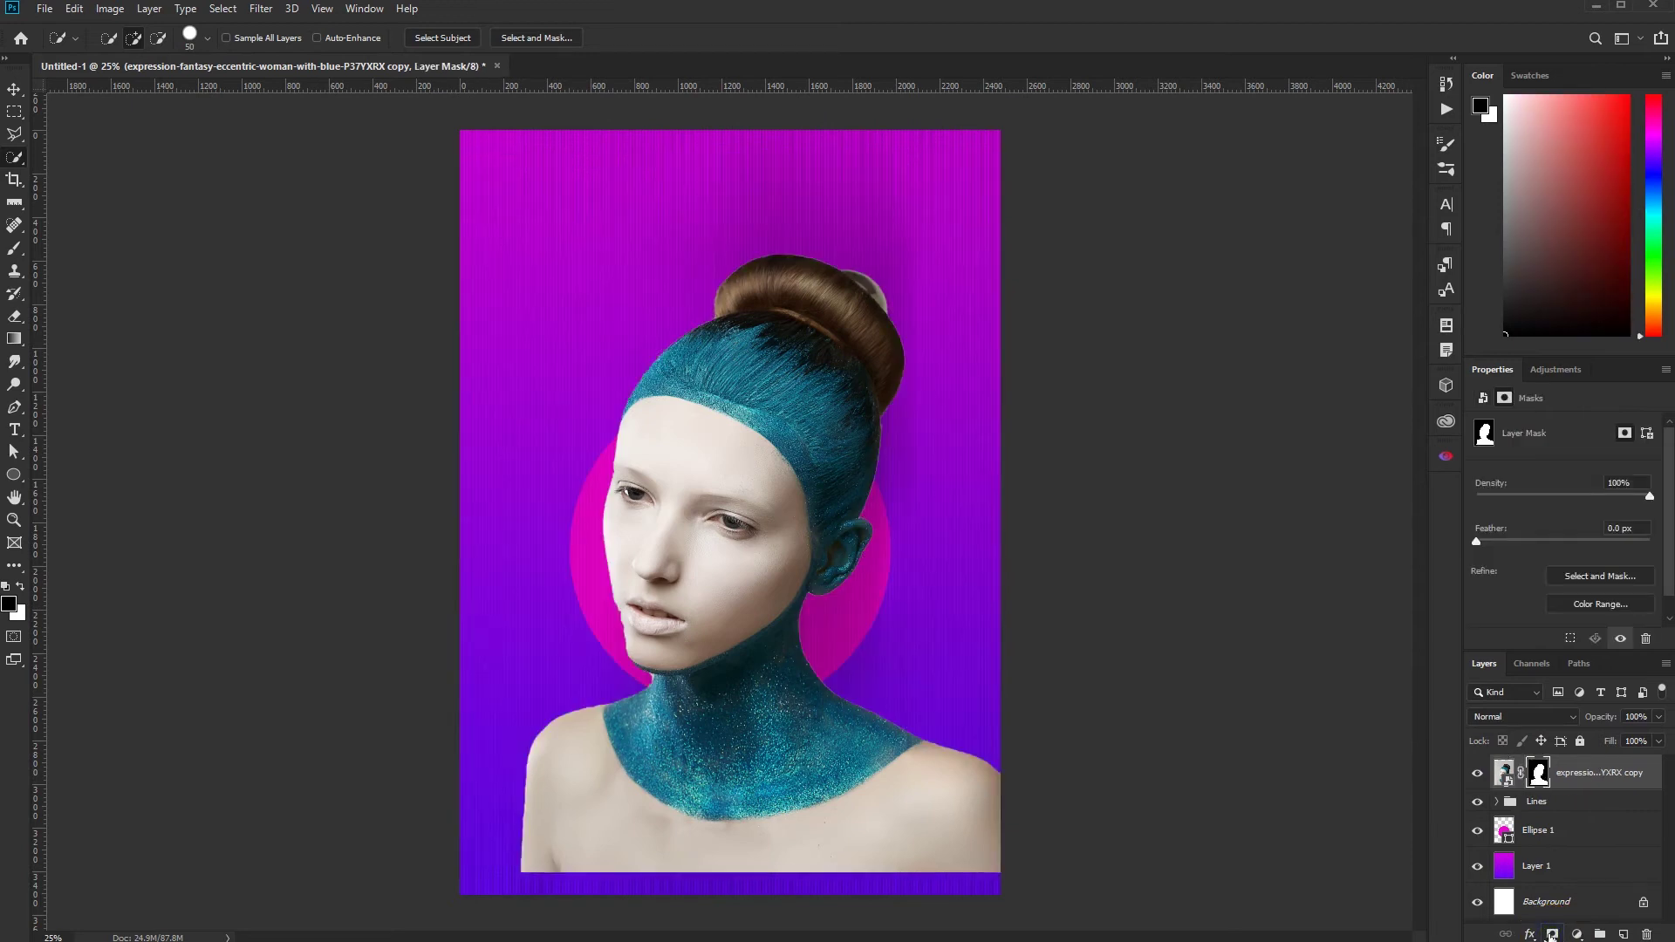
pyautogui.click(1503, 772)
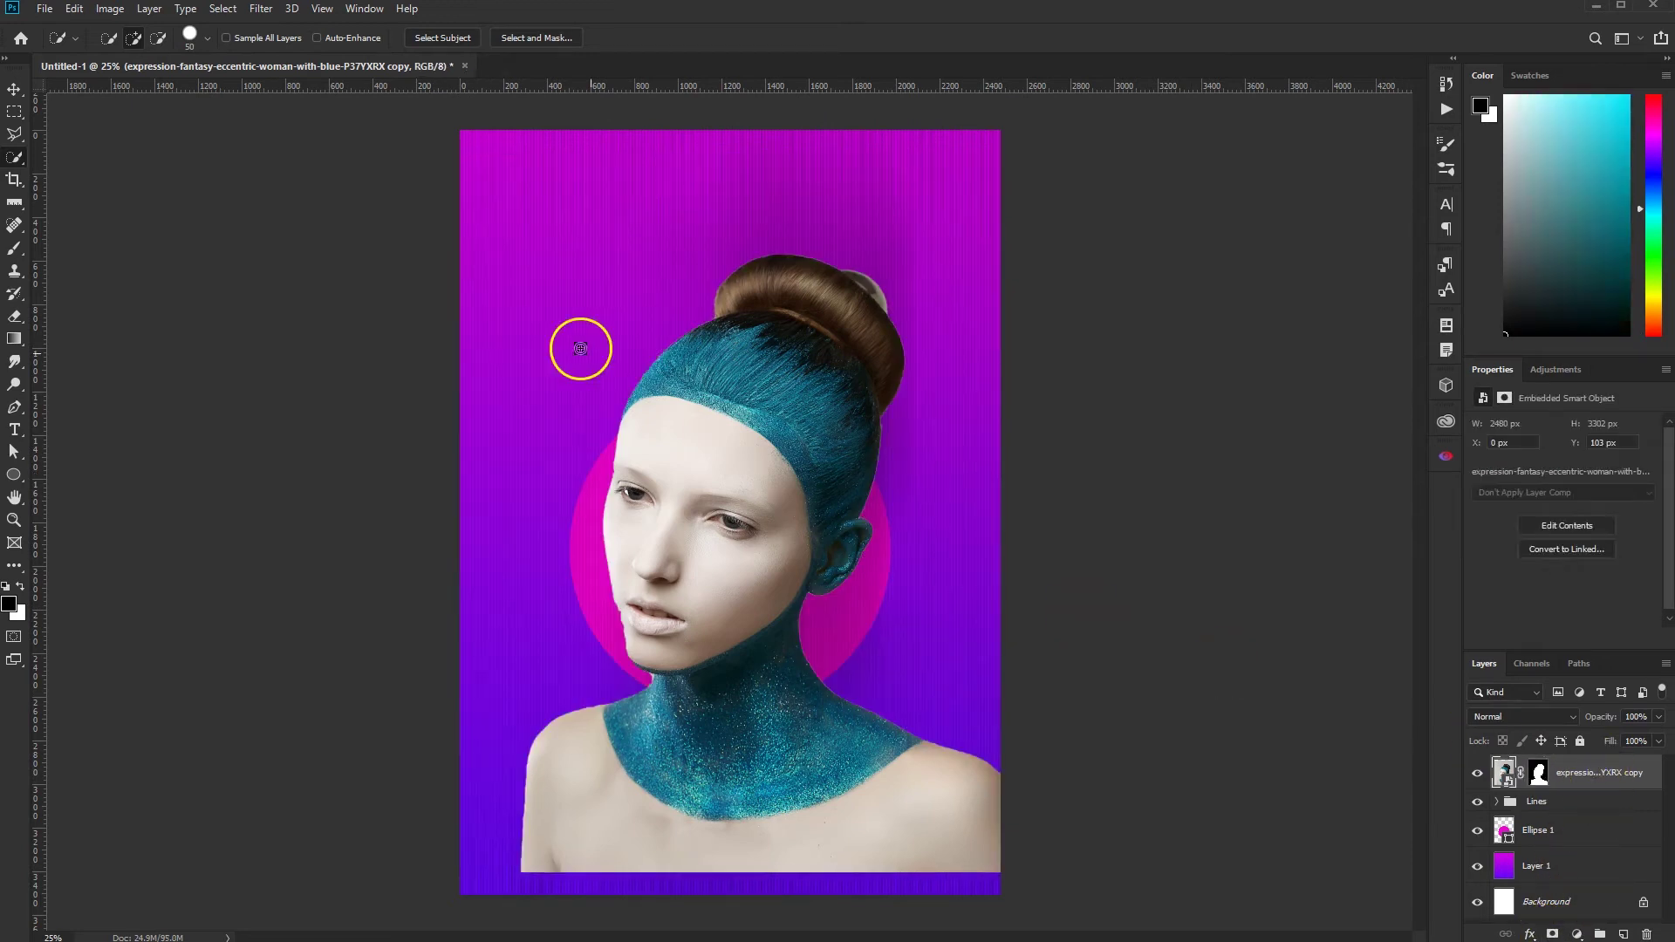
pyautogui.click(14, 89)
# Scale the woman to about 76% and centre her over the magenta circle
pyautogui.moveTo(777, 441); pyautogui.dragTo(778, 360)
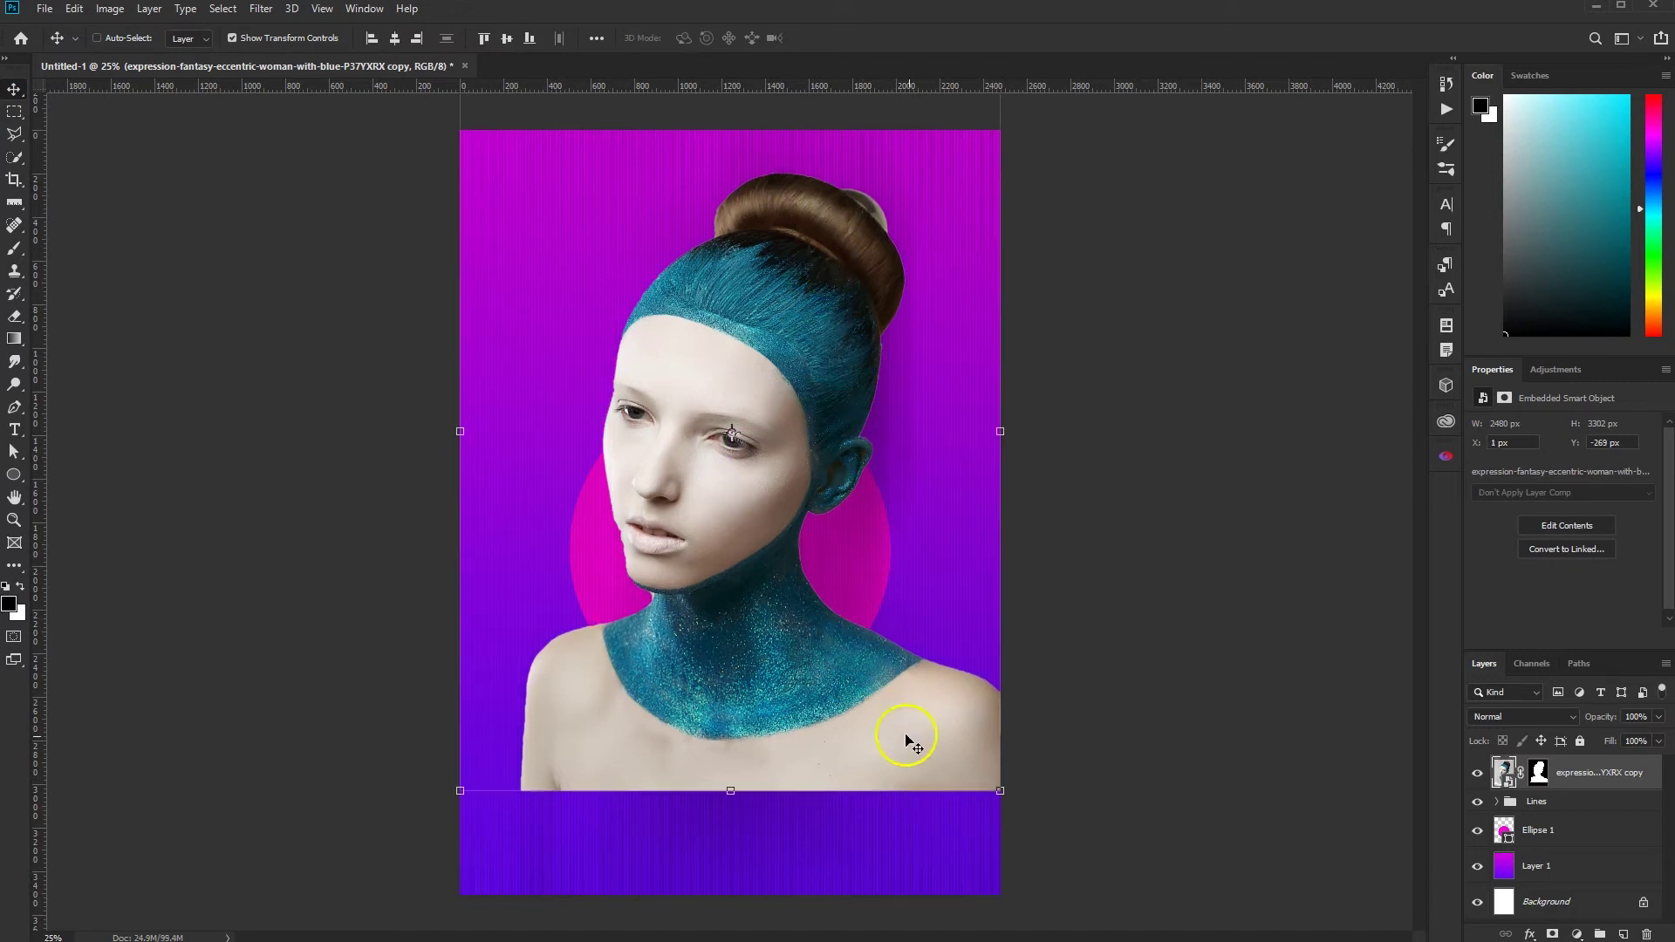
pyautogui.moveTo(999, 790); pyautogui.dragTo(878, 649)
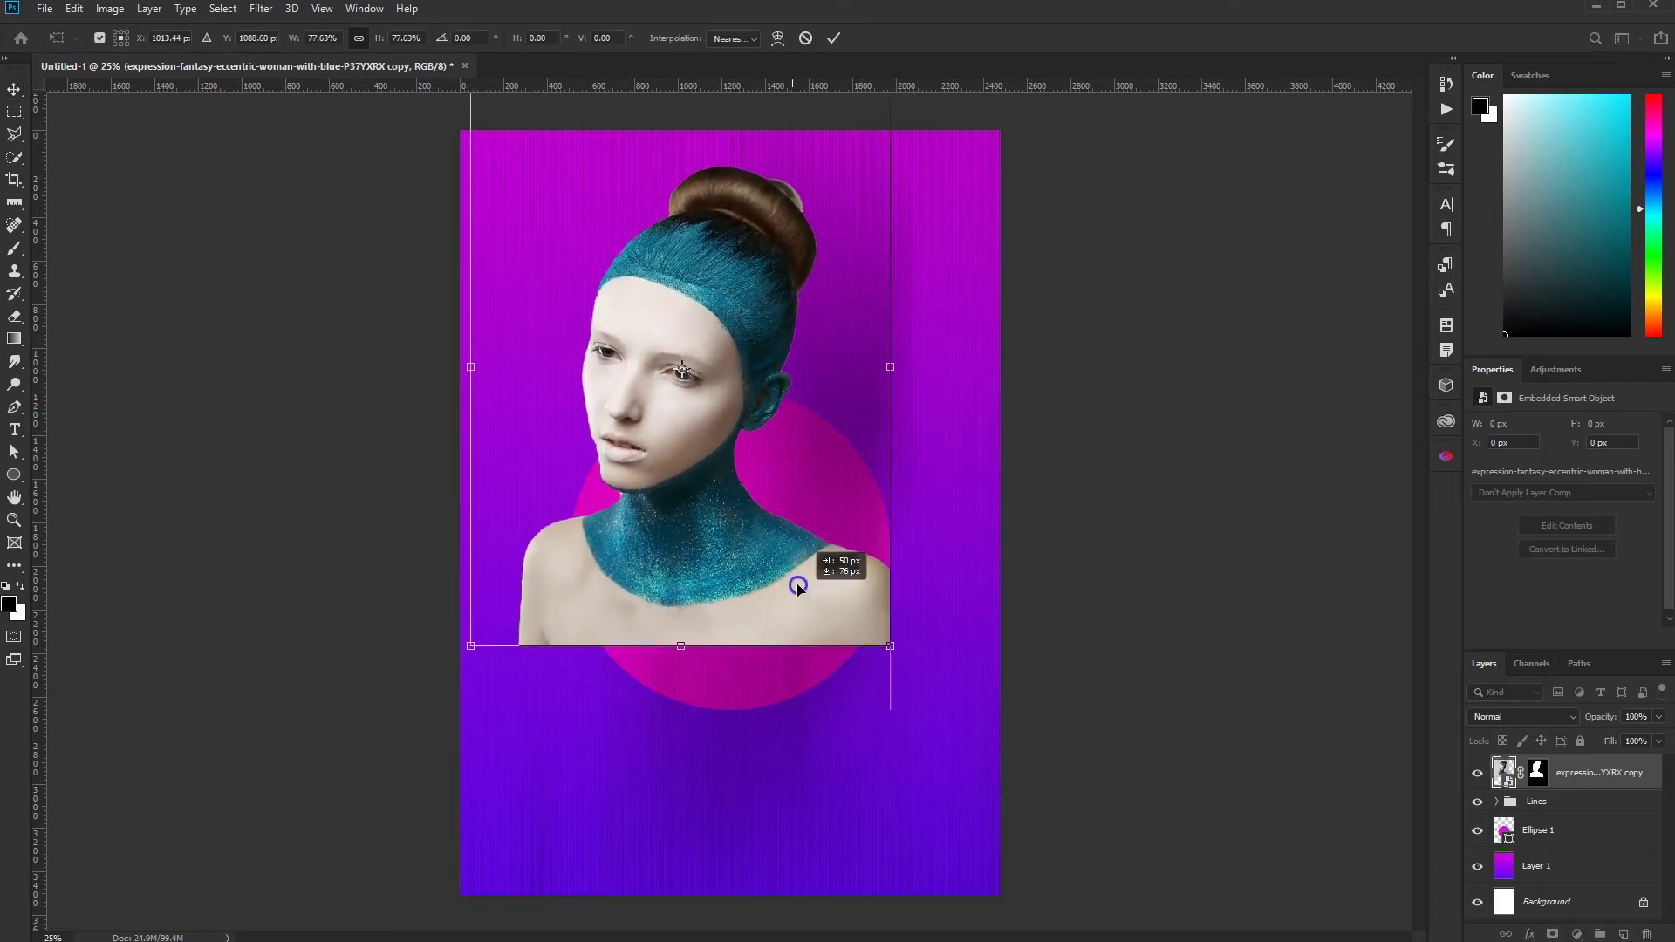
pyautogui.moveTo(793, 599); pyautogui.dragTo(853, 691)
pyautogui.moveTo(937, 185); pyautogui.dragTo(930, 191)
pyautogui.moveTo(794, 449); pyautogui.dragTo(790, 422)
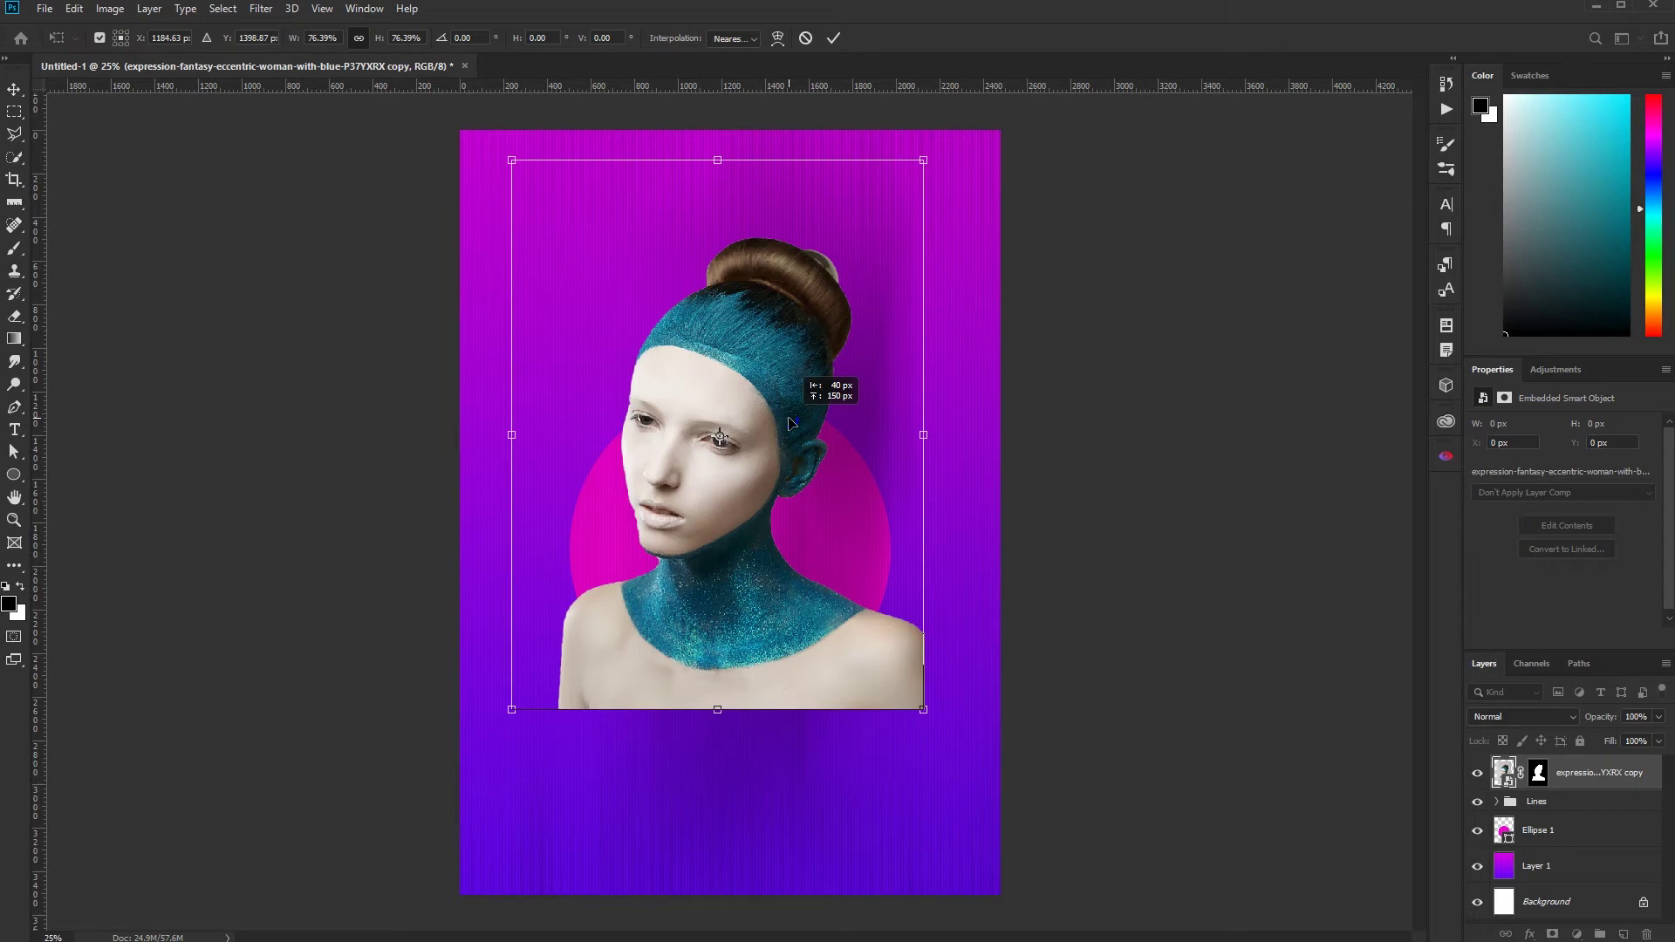
pyautogui.moveTo(789, 422); pyautogui.dragTo(794, 422)
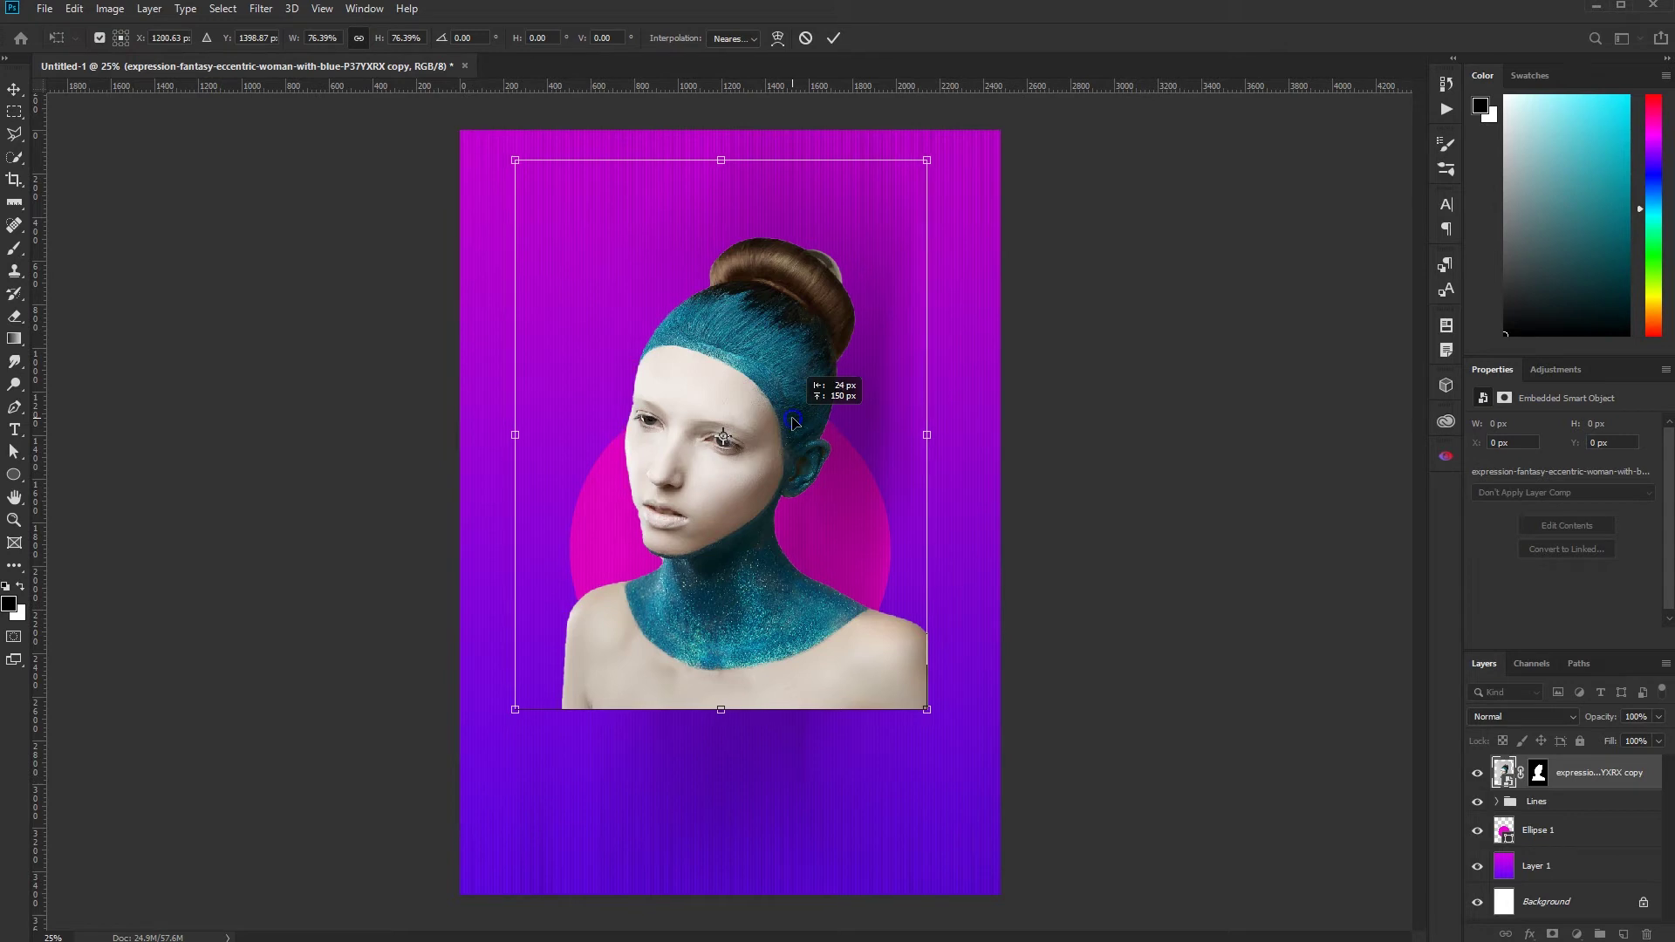
pyautogui.click(833, 38)
# Zoom in and target the portrait's layer mask with a small black/white brush
pyautogui.scroll(3, 664, 436)
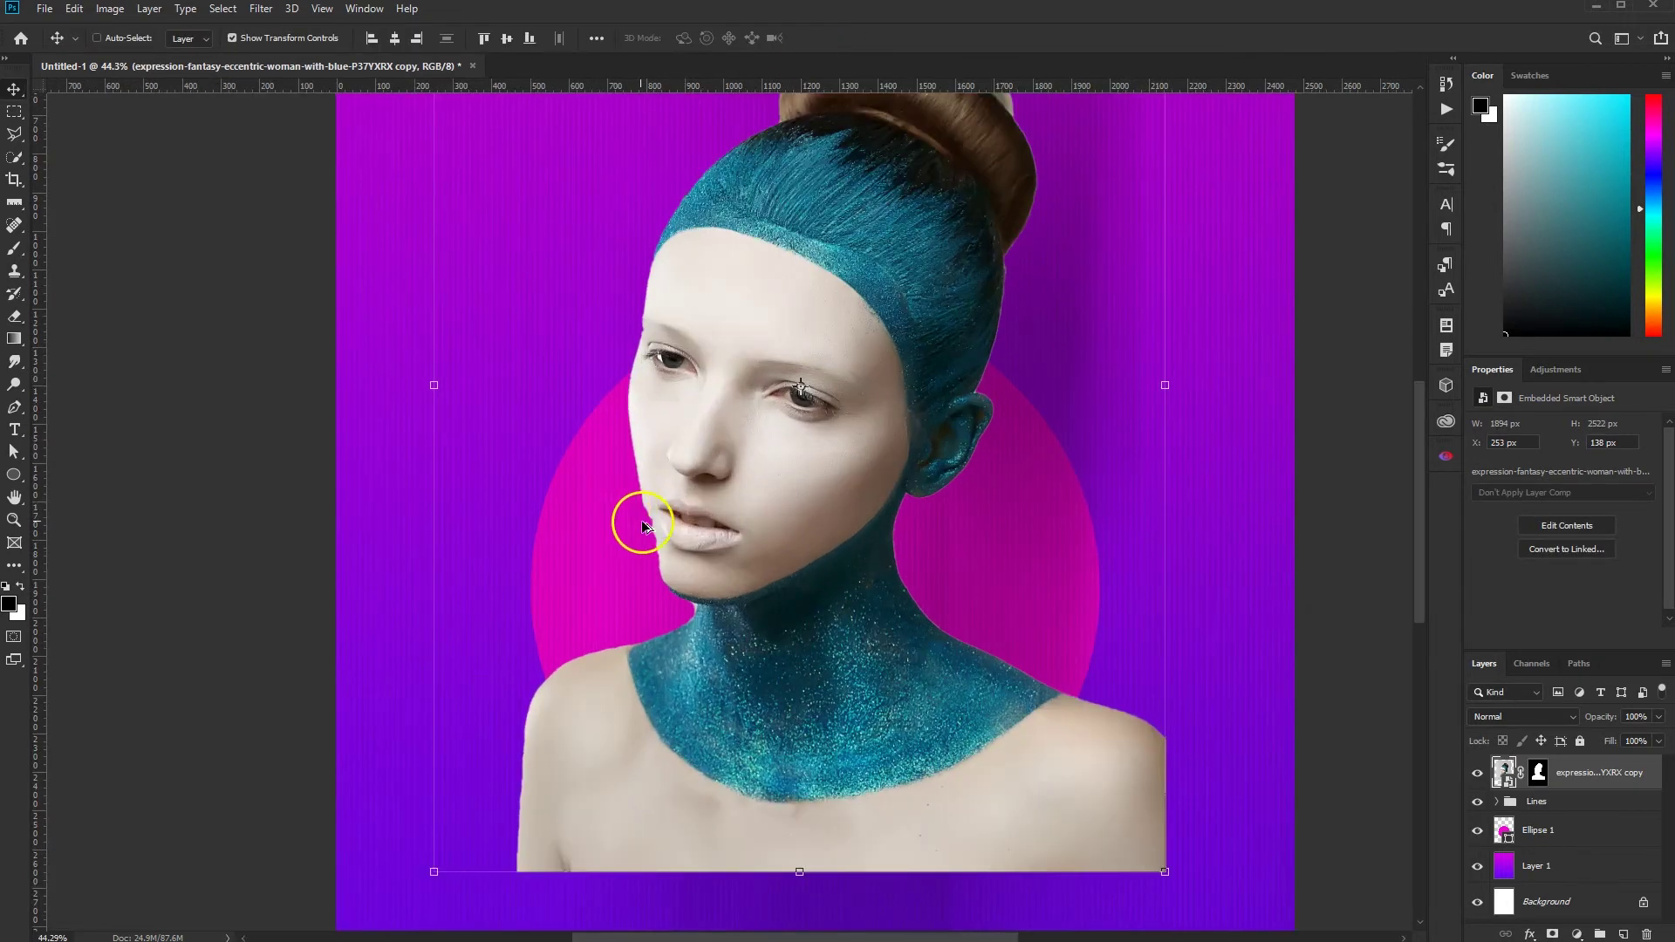
pyautogui.scroll(5, 628, 515)
pyautogui.click(1537, 772)
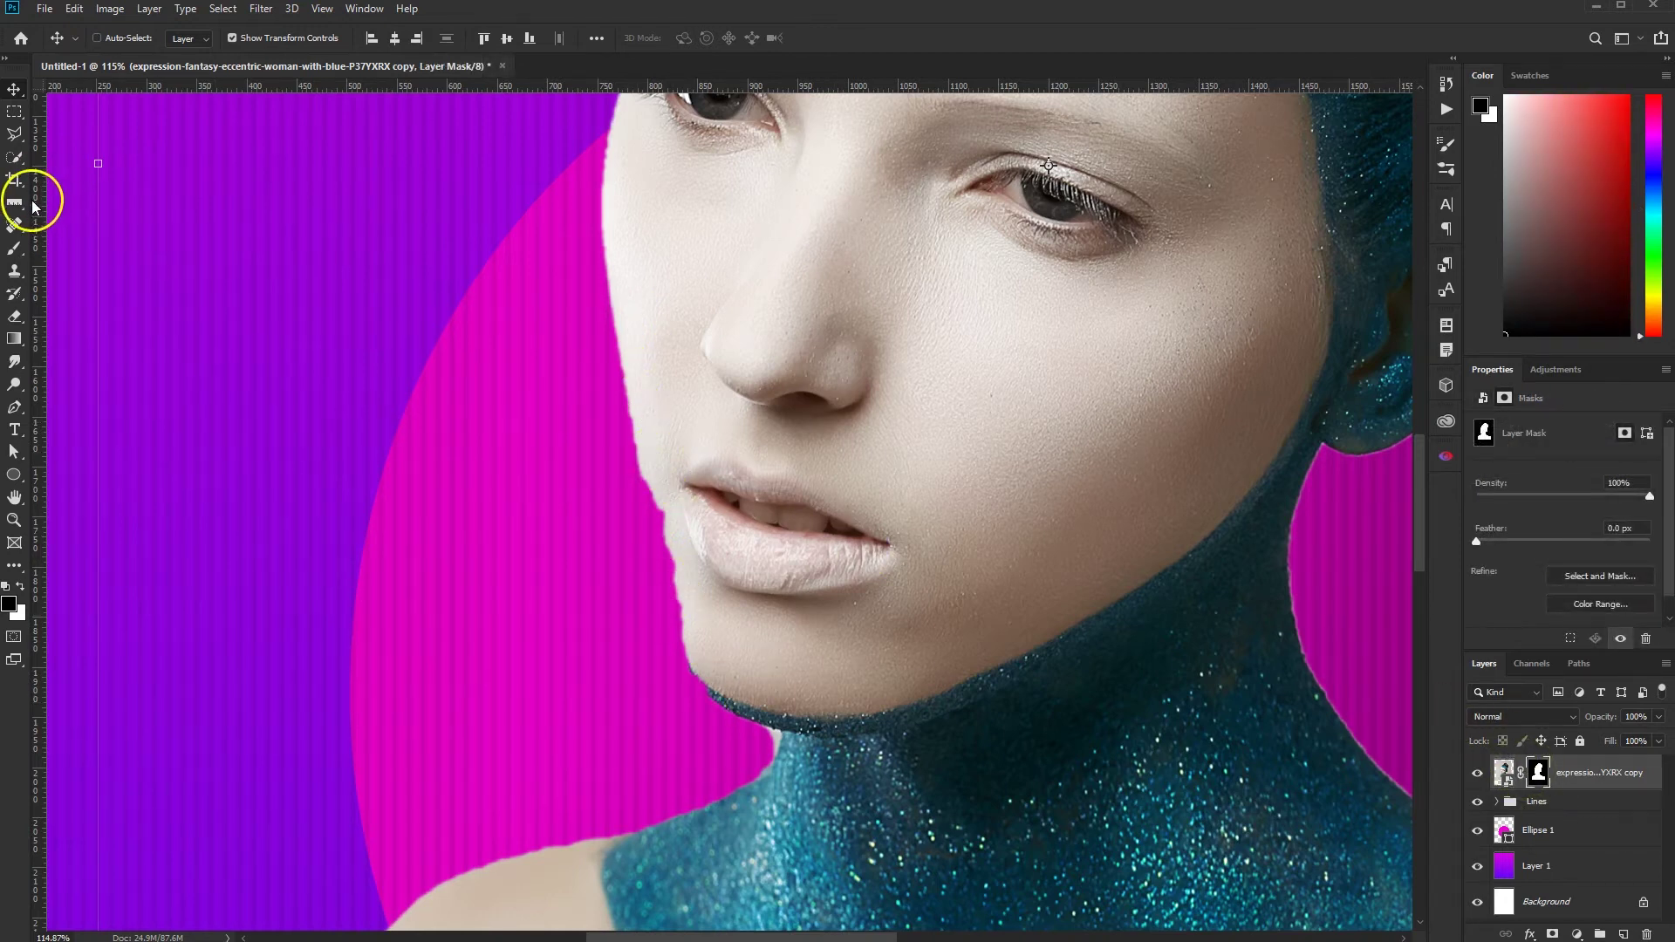
pyautogui.click(15, 249)
pyautogui.click(7, 604)
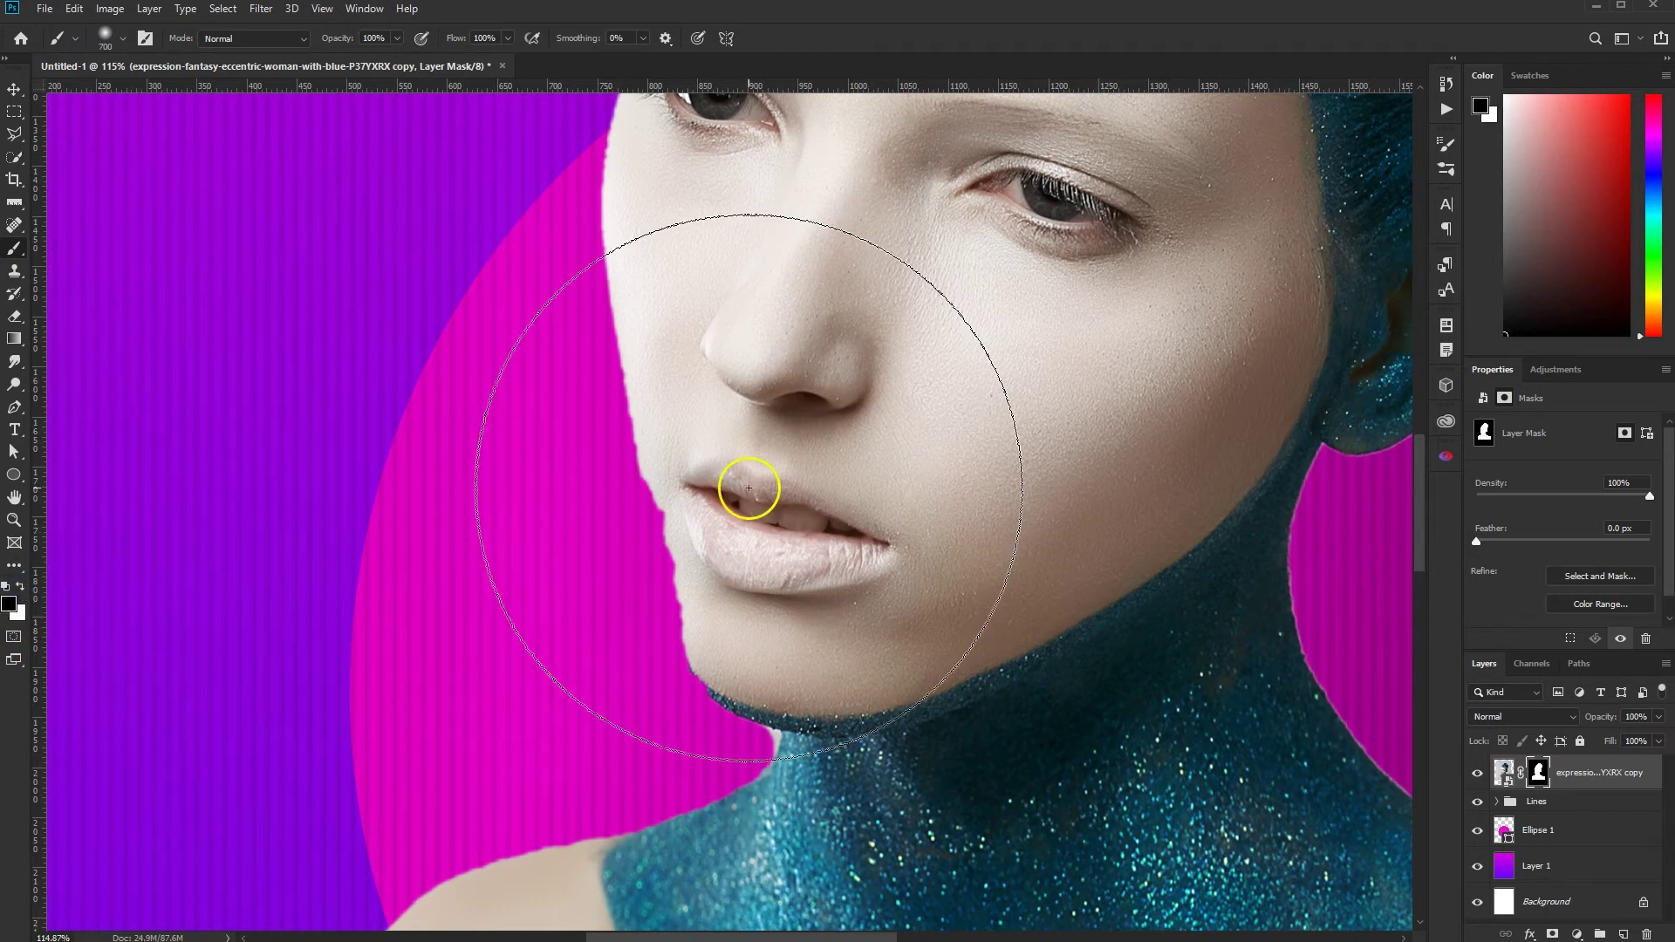
pyautogui.press('[')
pyautogui.press('[')
pyautogui.press('[')
pyautogui.press('[')
pyautogui.press('[')
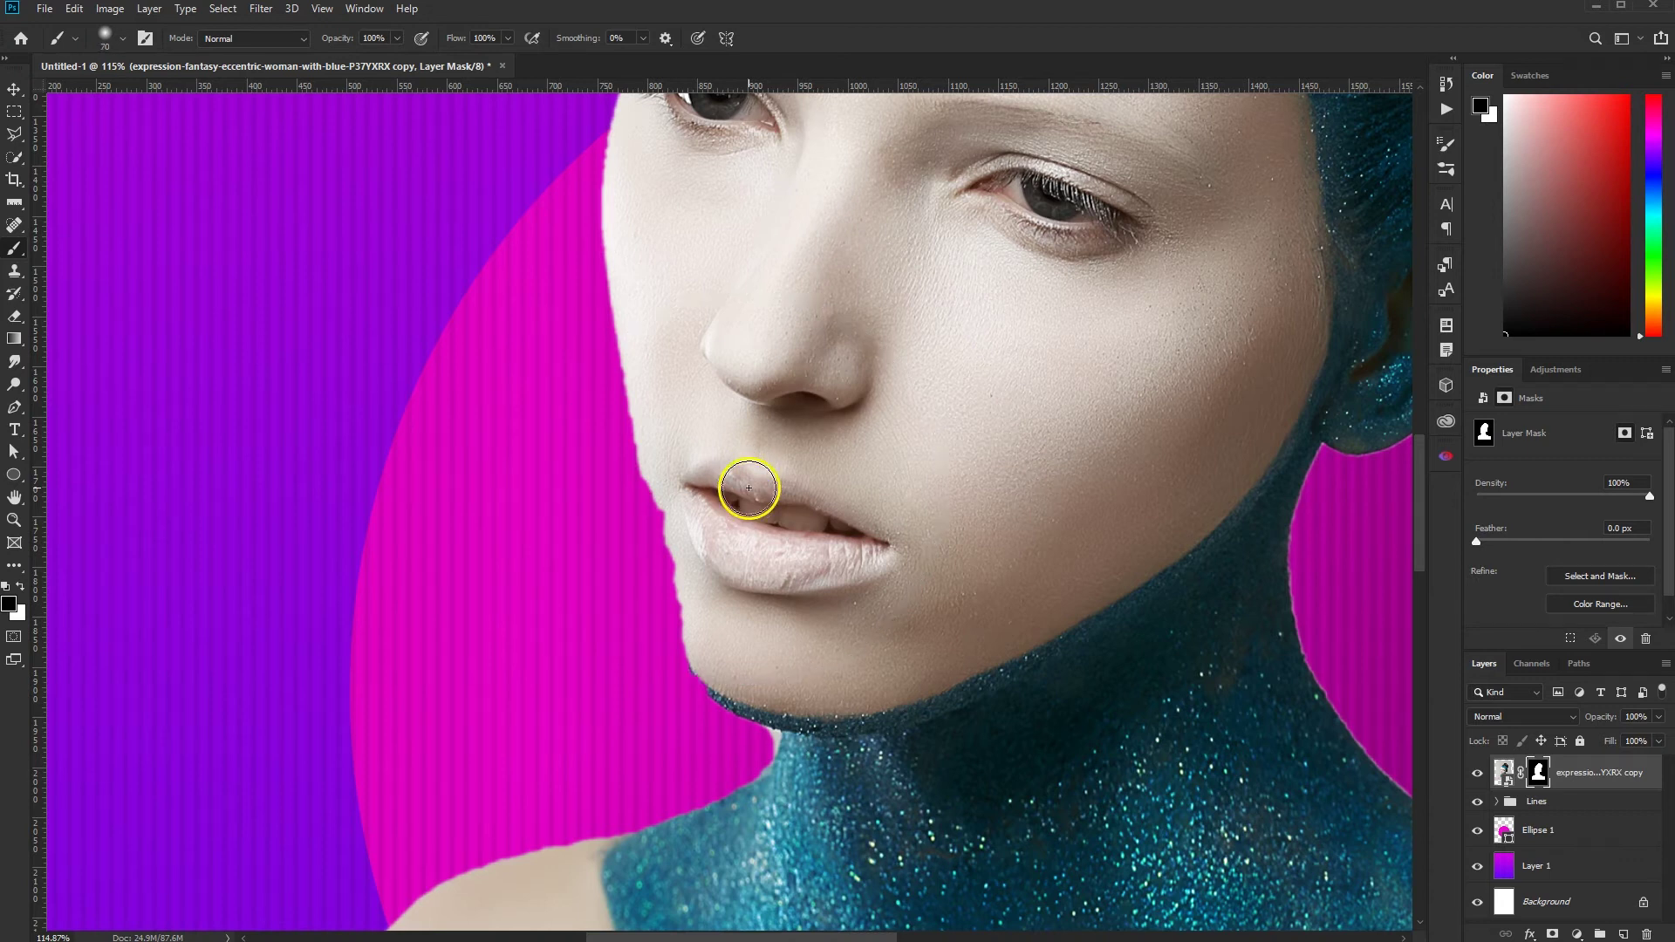
pyautogui.press('[')
# Paint the mask along the cheek and chin edges, toggling black and white with X
pyautogui.moveTo(638, 353); pyautogui.dragTo(637, 386)
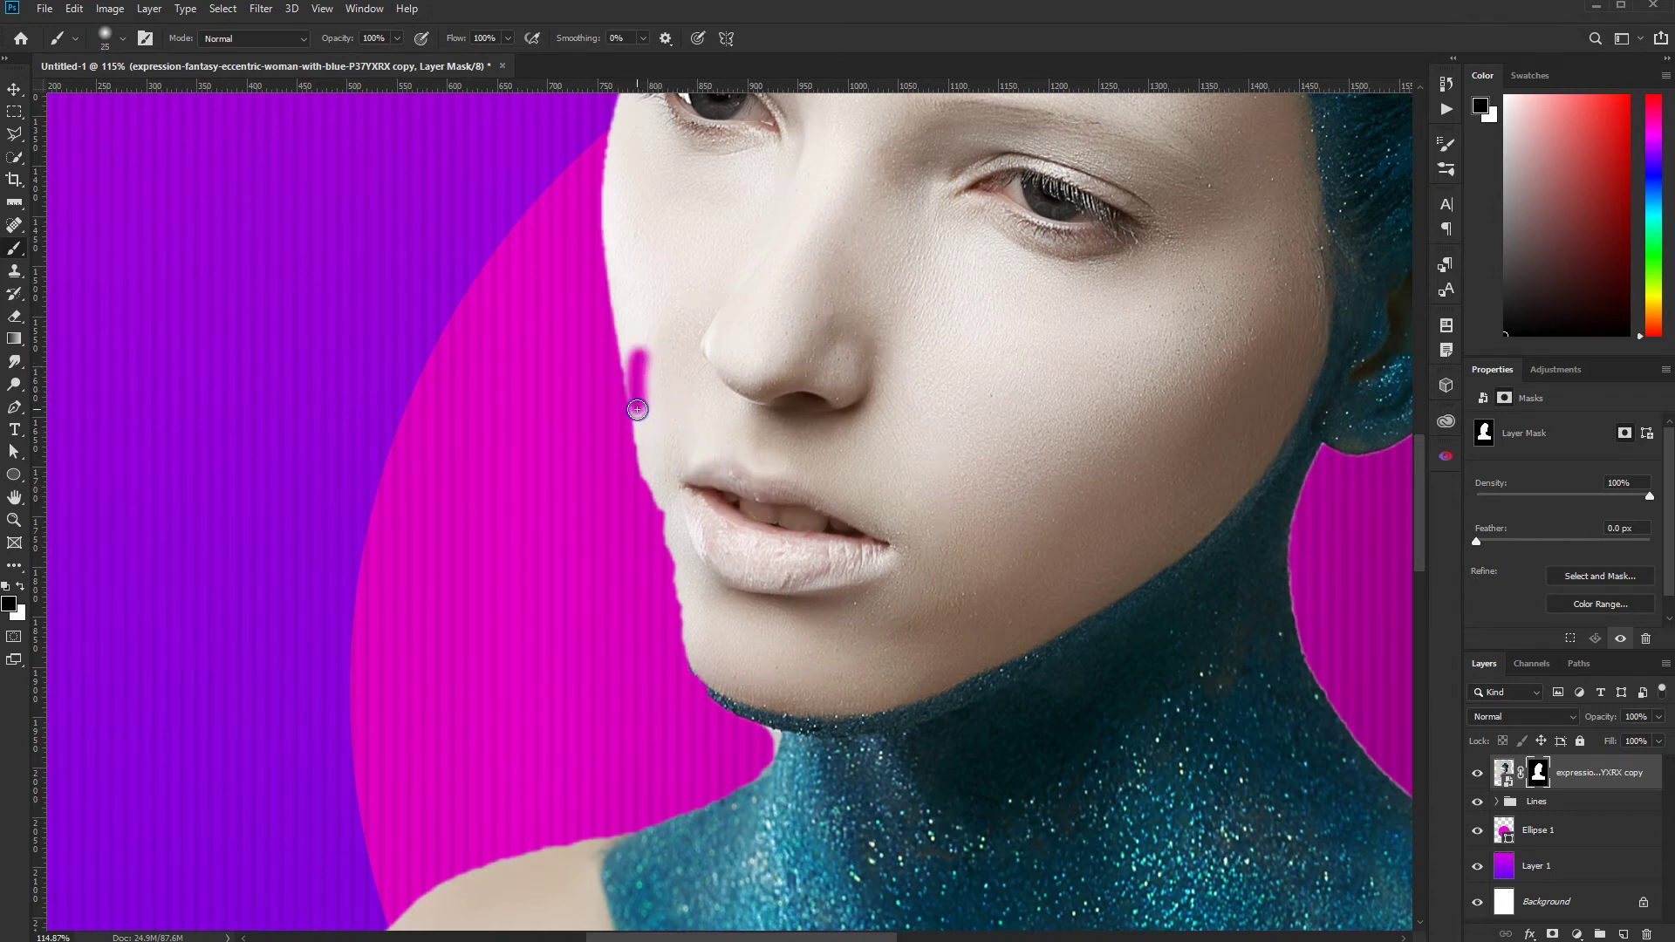
pyautogui.hotkey('ctrl', 'z')
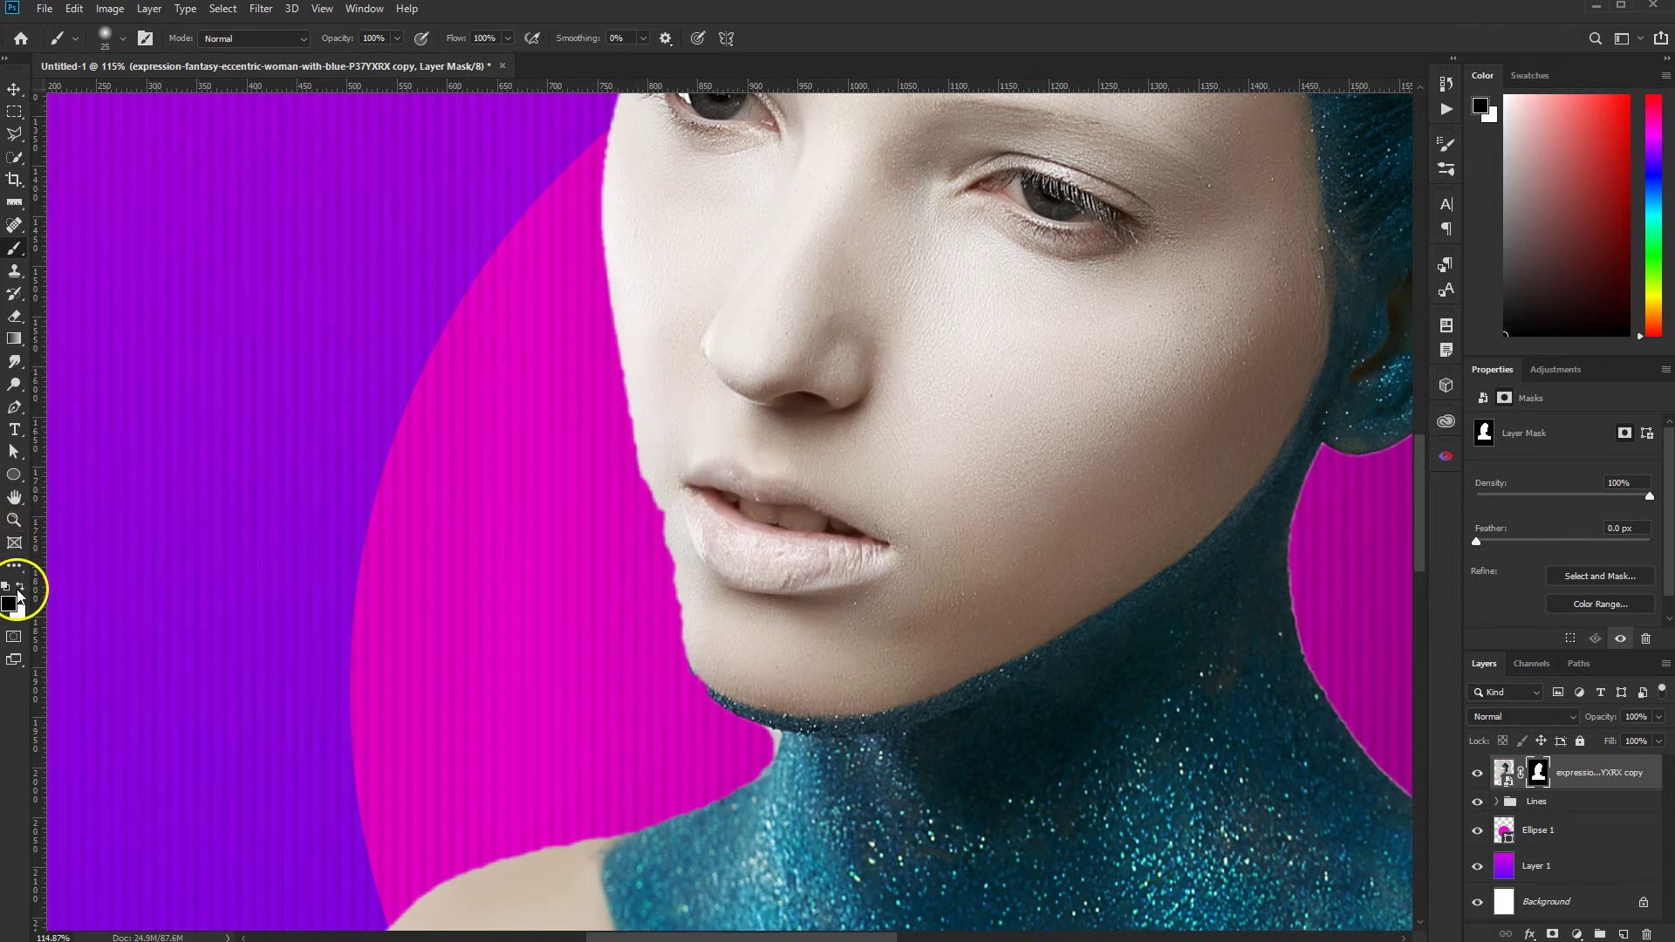
pyautogui.click(19, 588)
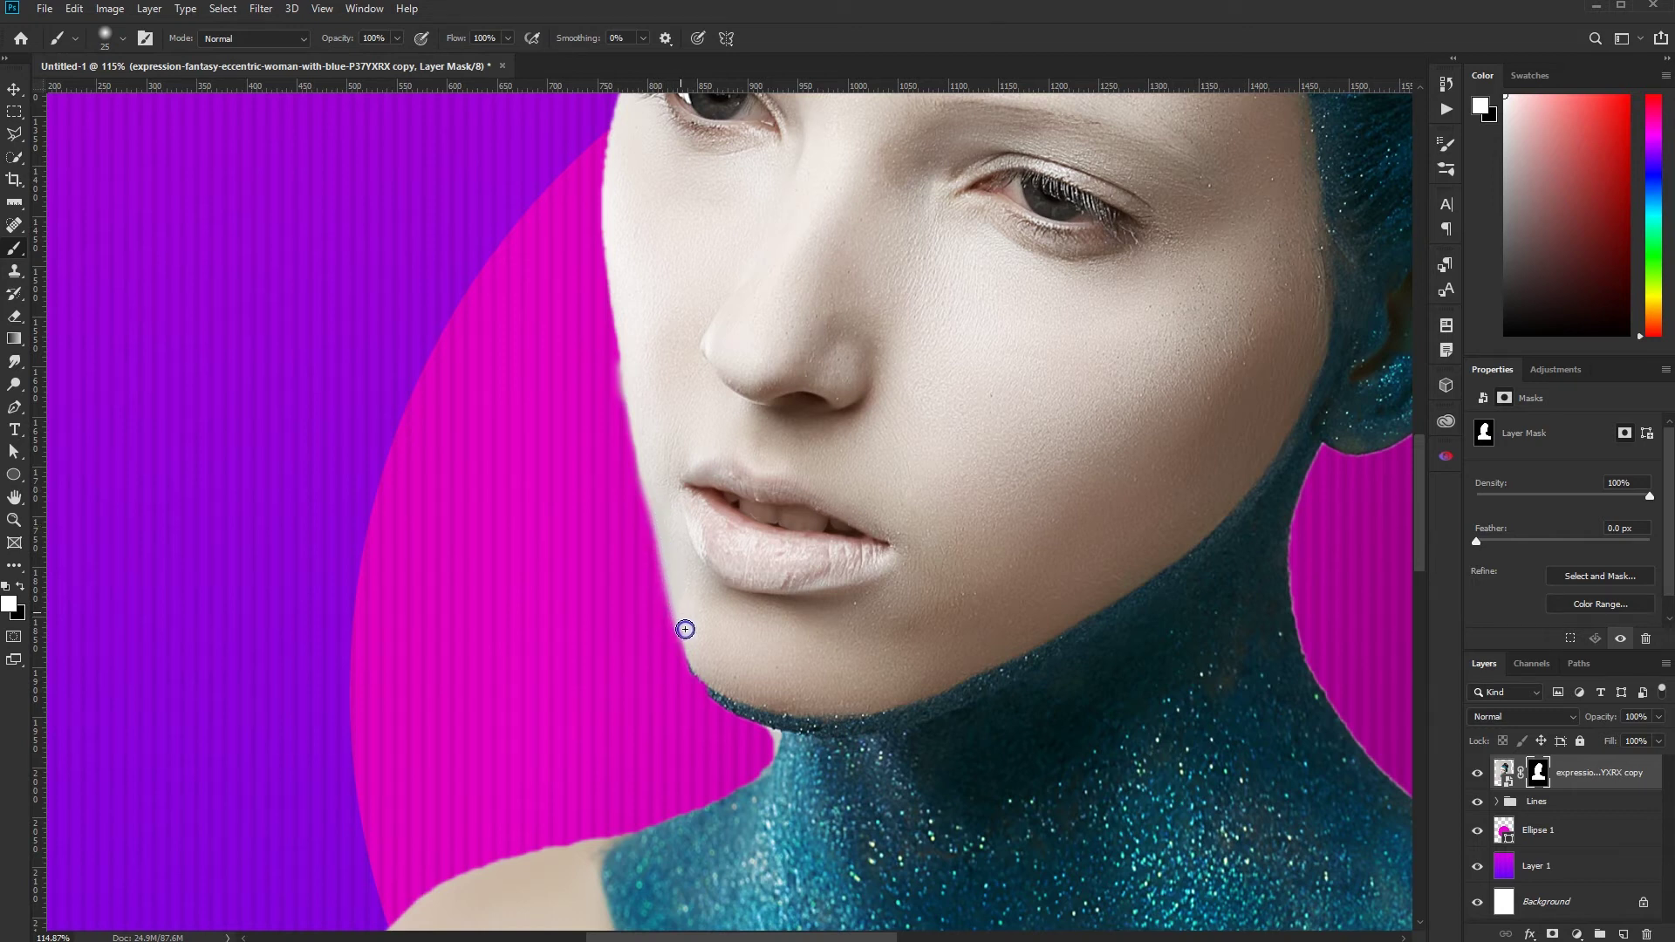
pyautogui.keyDown('alt'); pyautogui.scroll(3, 582, 432); pyautogui.keyUp('alt')
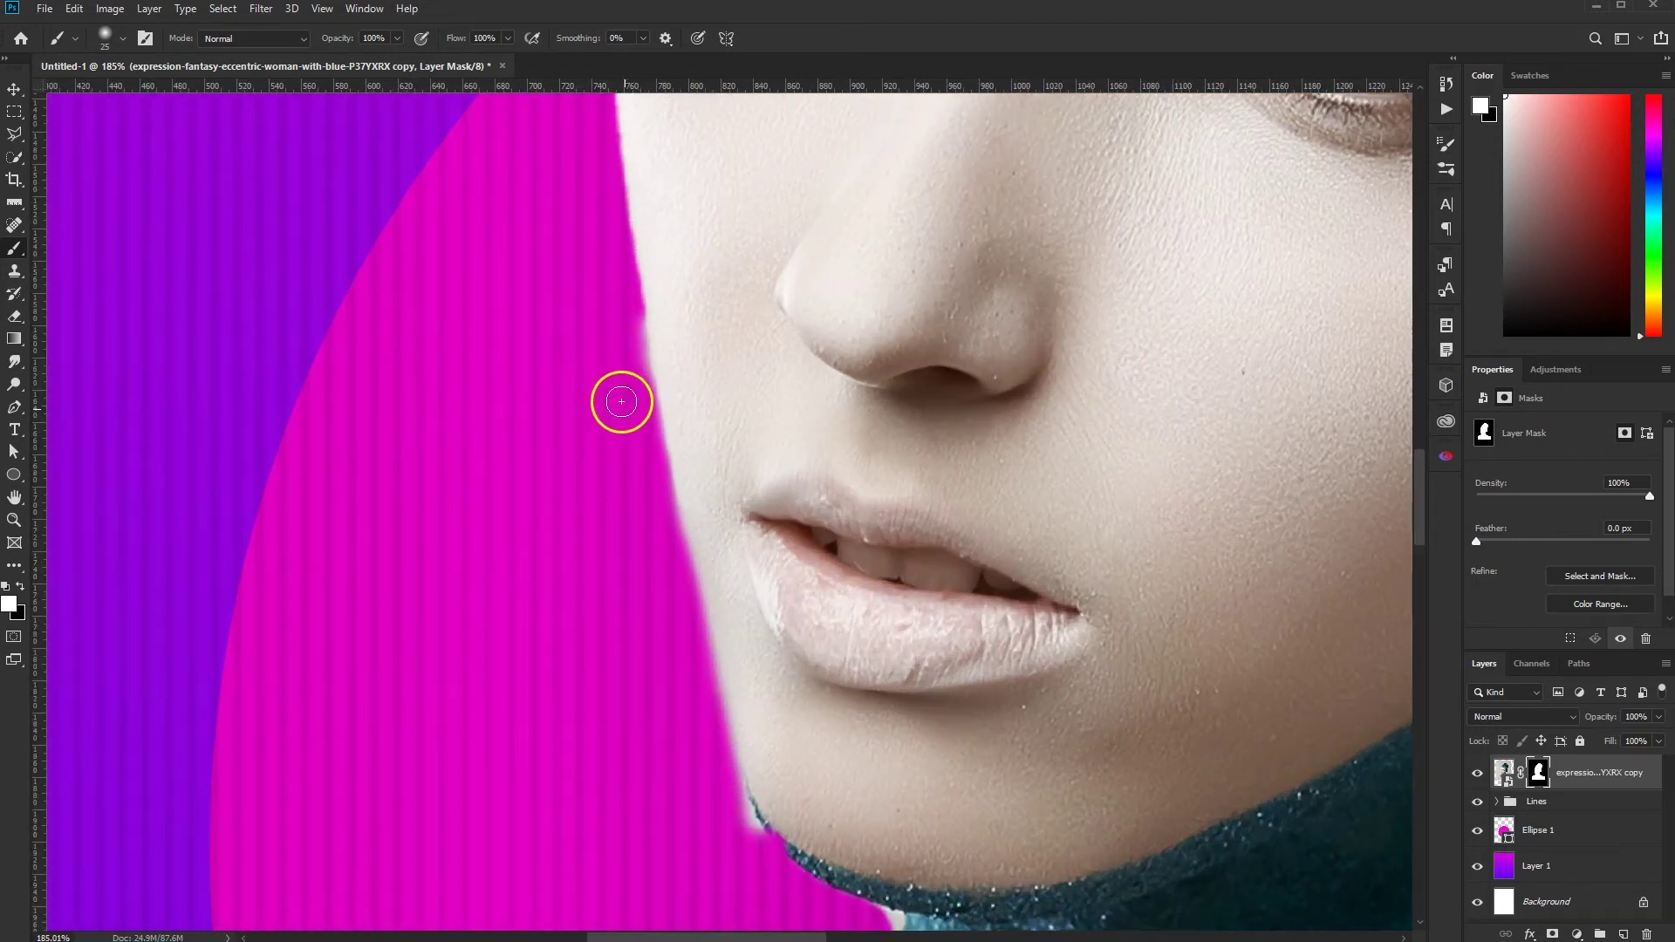
pyautogui.press('x')
pyautogui.press('x')
pyautogui.press('x')
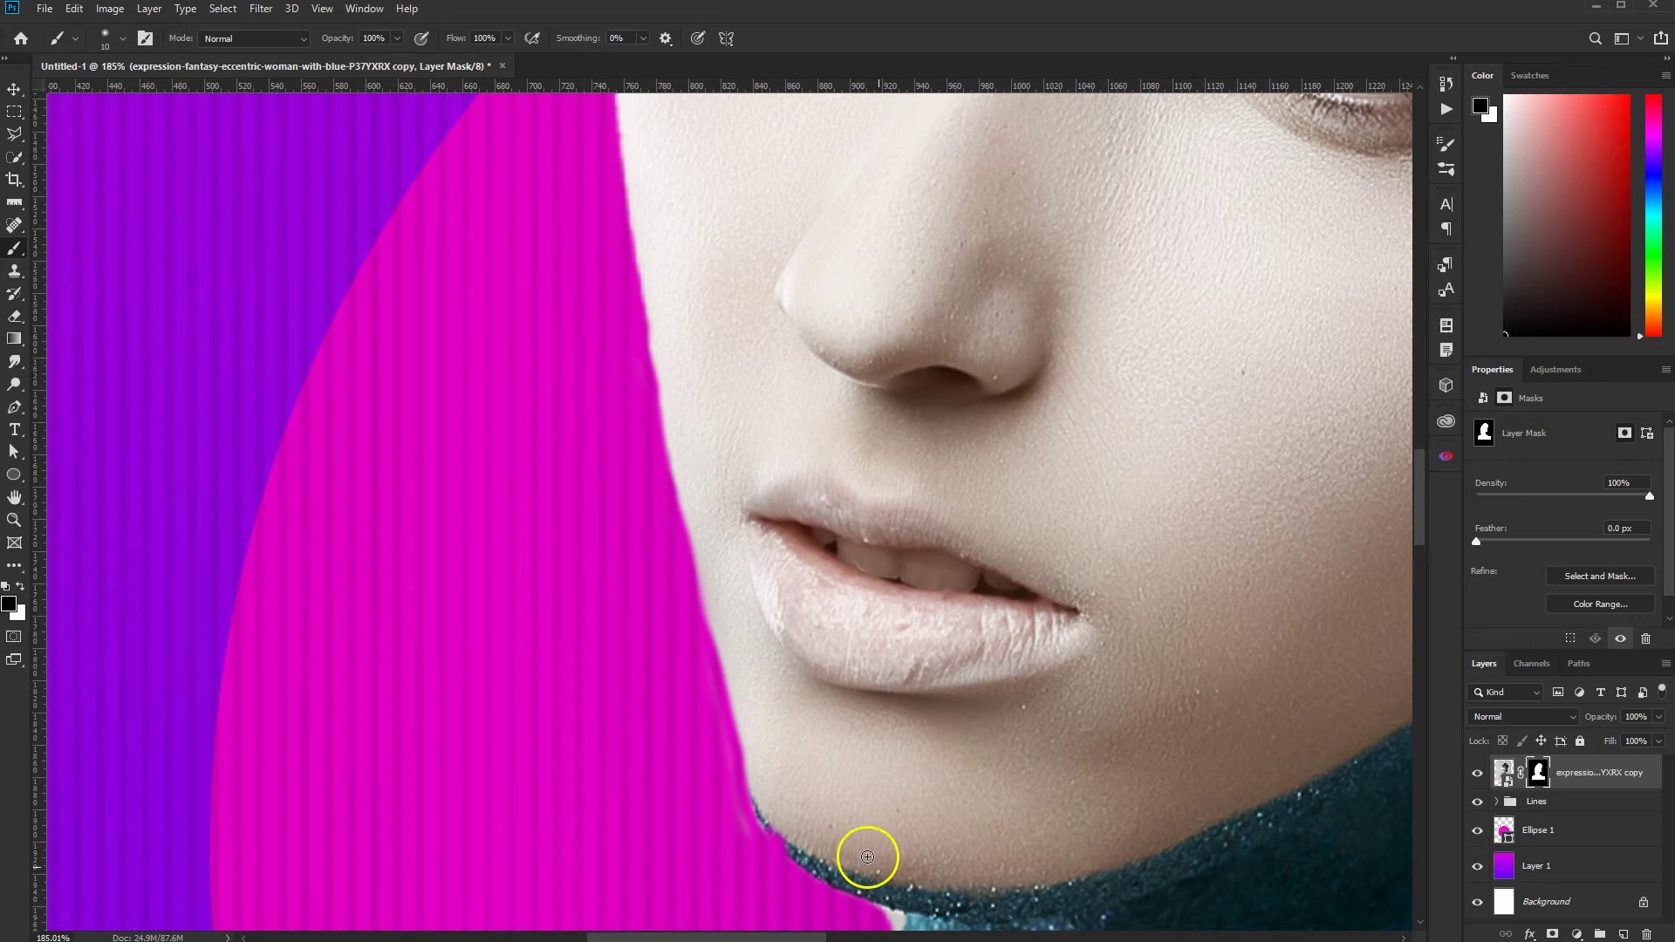
pyautogui.moveTo(971, 860); pyautogui.dragTo(853, 553)
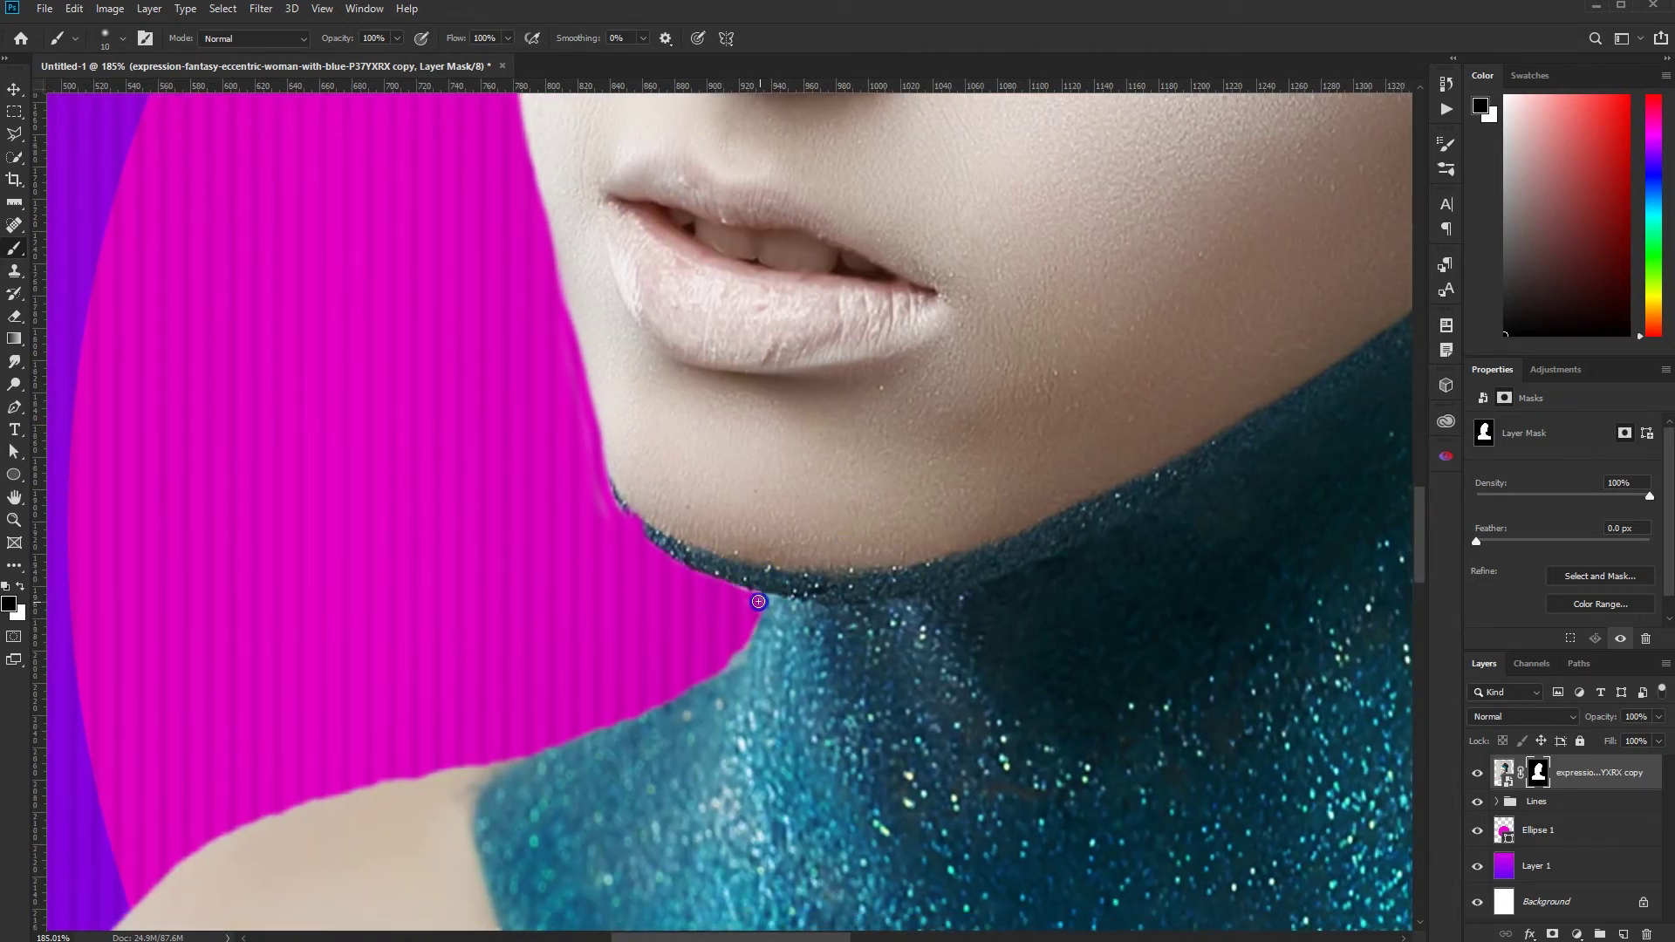
pyautogui.keyDown('alt'); pyautogui.scroll(-3, 677, 586); pyautogui.keyUp('alt')
pyautogui.keyDown('alt'); pyautogui.scroll(-2, 689, 587); pyautogui.keyUp('alt')
pyautogui.keyDown('alt'); pyautogui.scroll(-2, 698, 588); pyautogui.keyUp('alt')
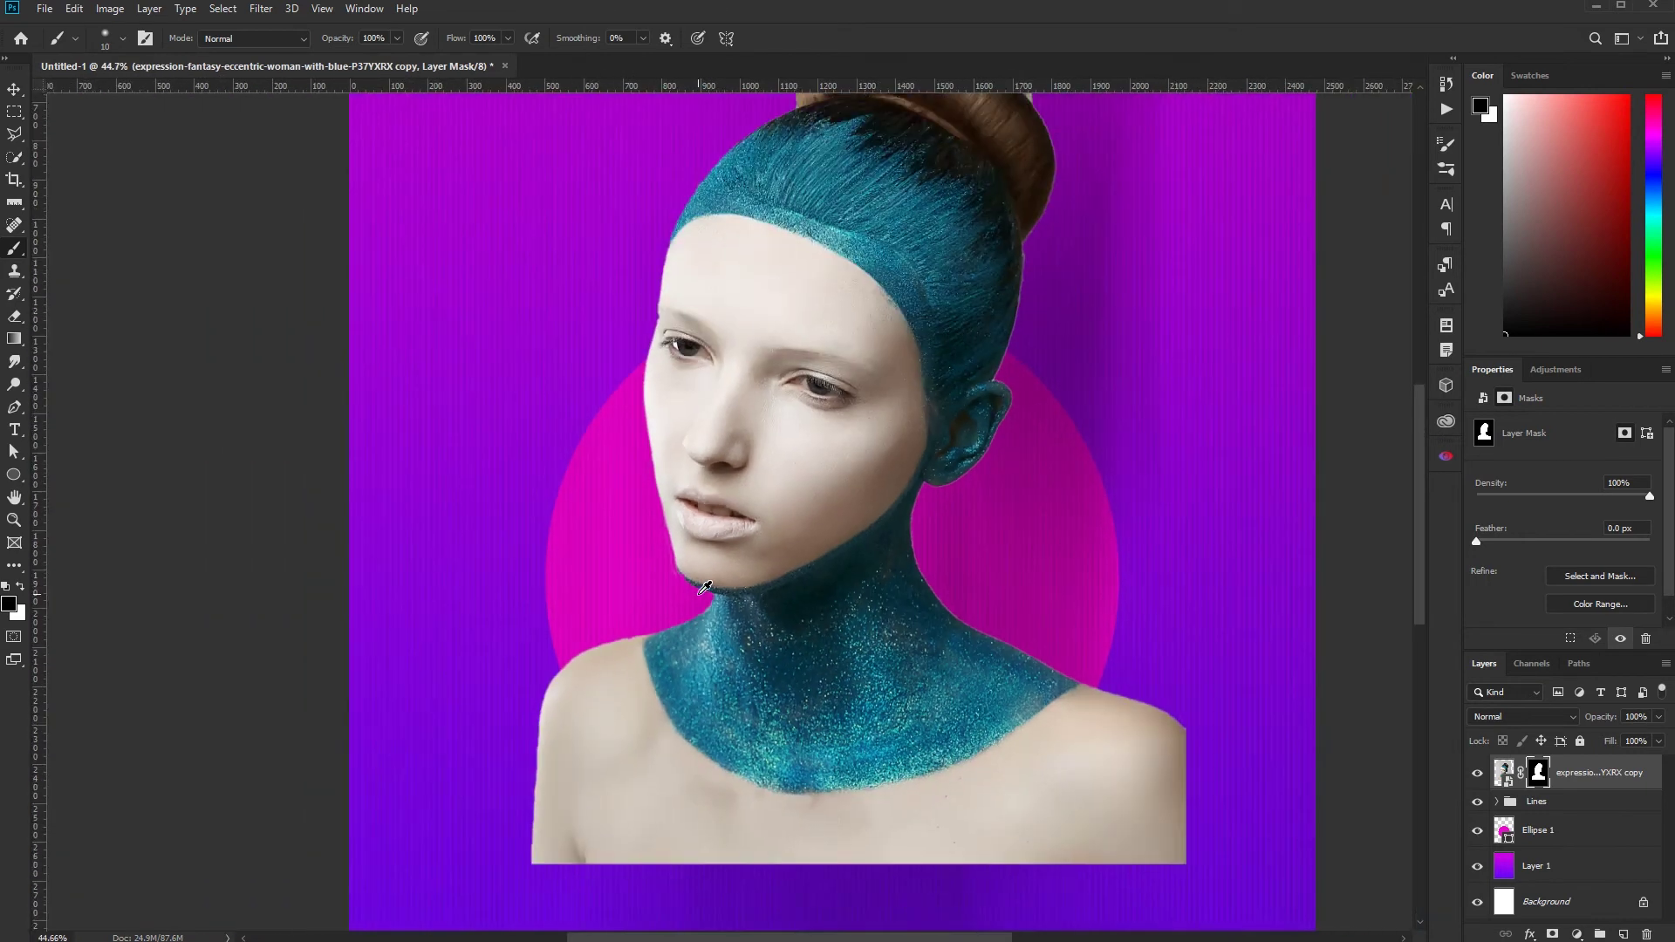
pyautogui.keyDown('alt'); pyautogui.scroll(-1, 705, 589); pyautogui.keyUp('alt')
pyautogui.keyDown('alt'); pyautogui.scroll(1, 924, 406); pyautogui.keyUp('alt')
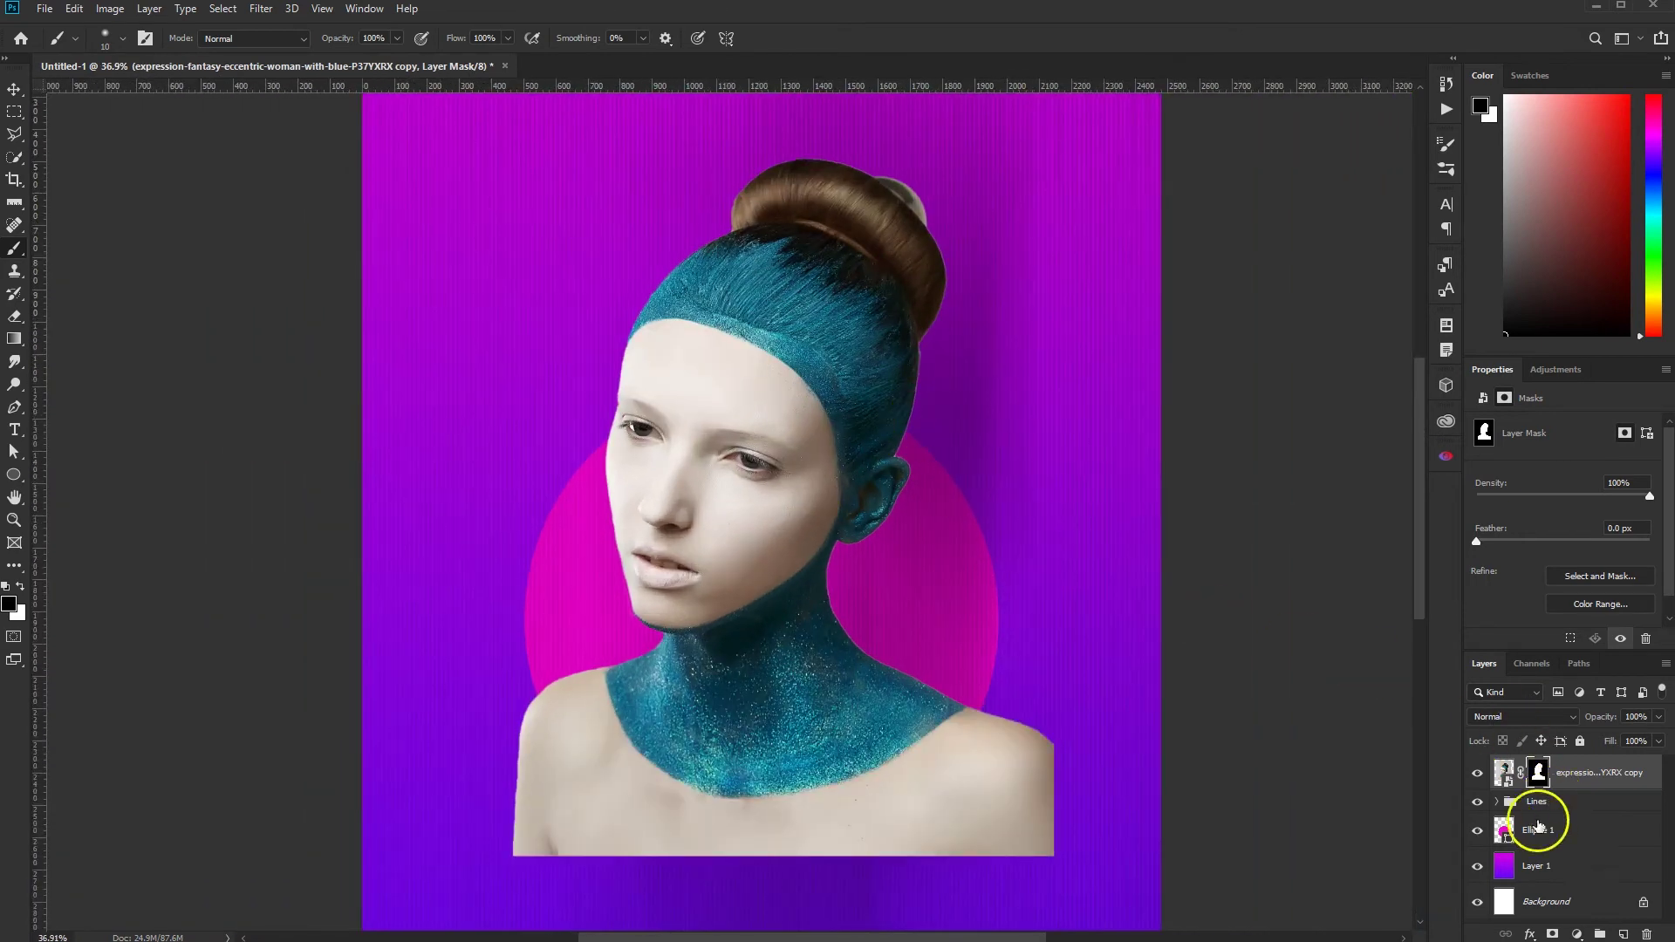
# Load the Ellipse 1 circle as a selection on the portrait mask and invert it
pyautogui.click(1503, 829)
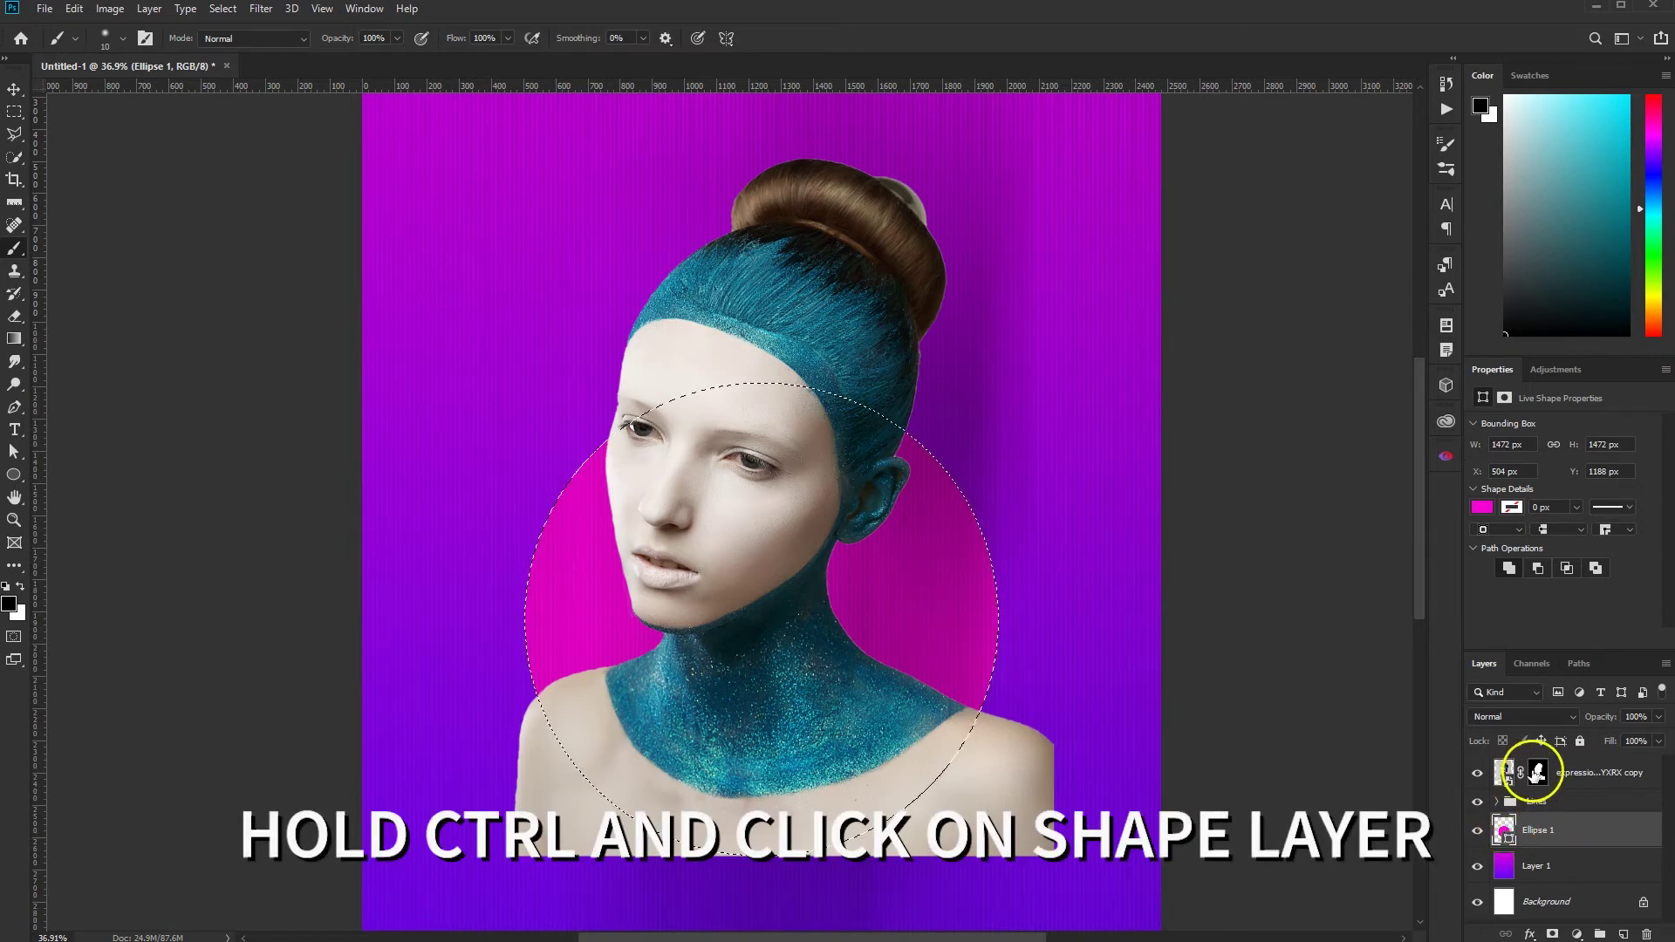
pyautogui.click(1537, 772)
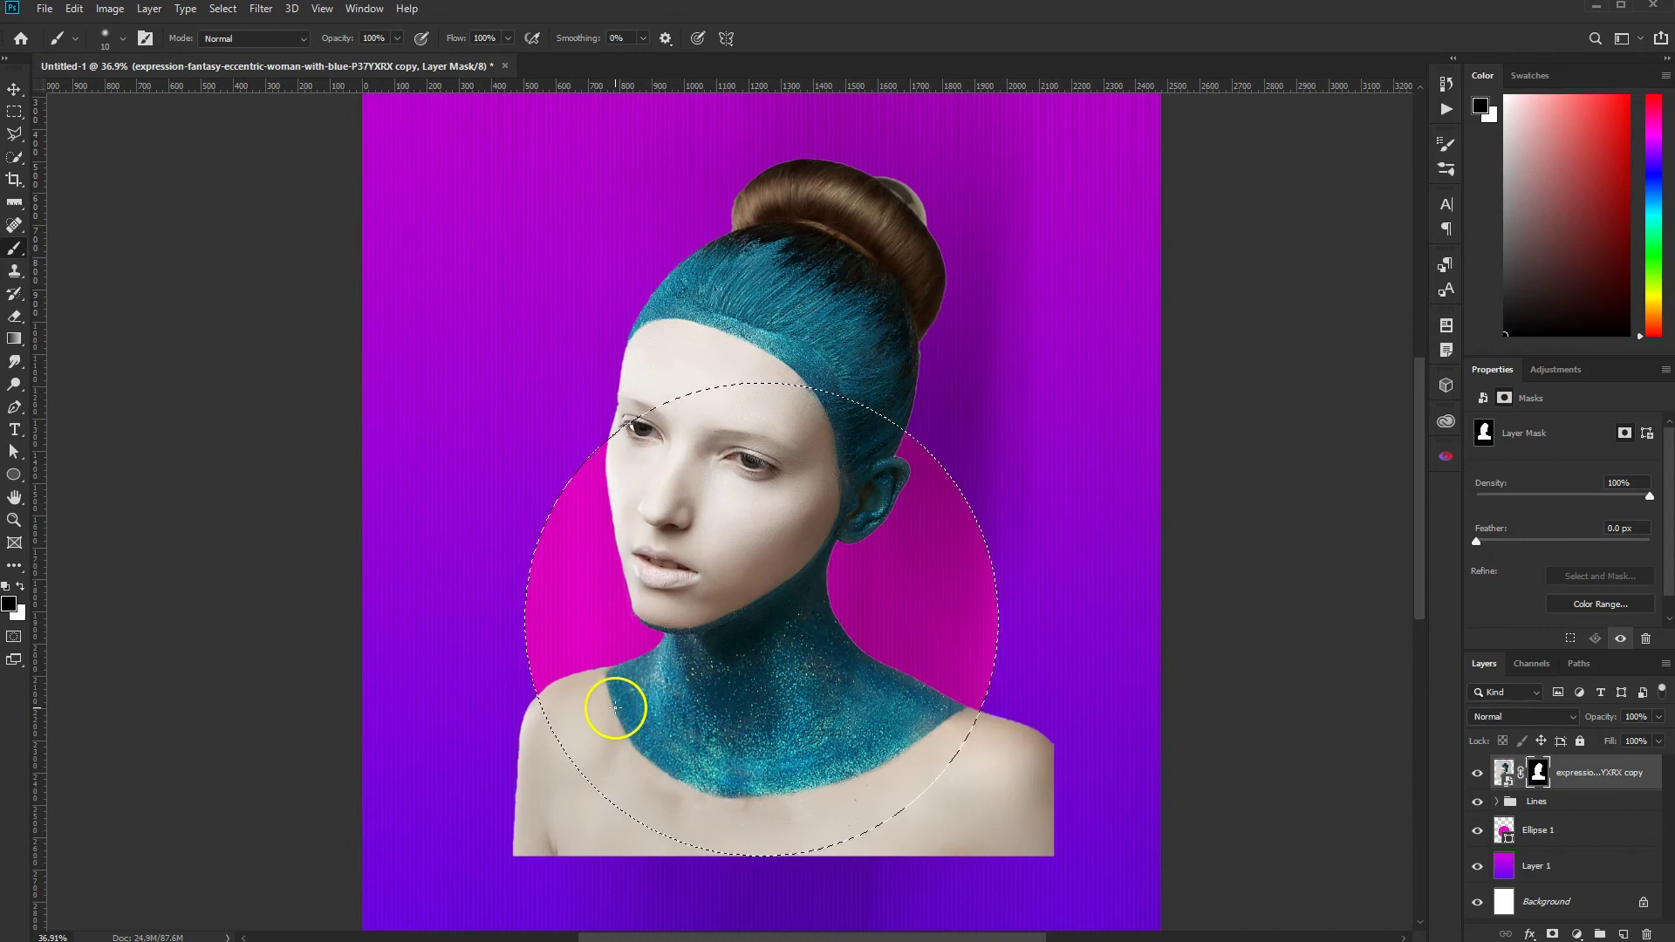
pyautogui.click(14, 111)
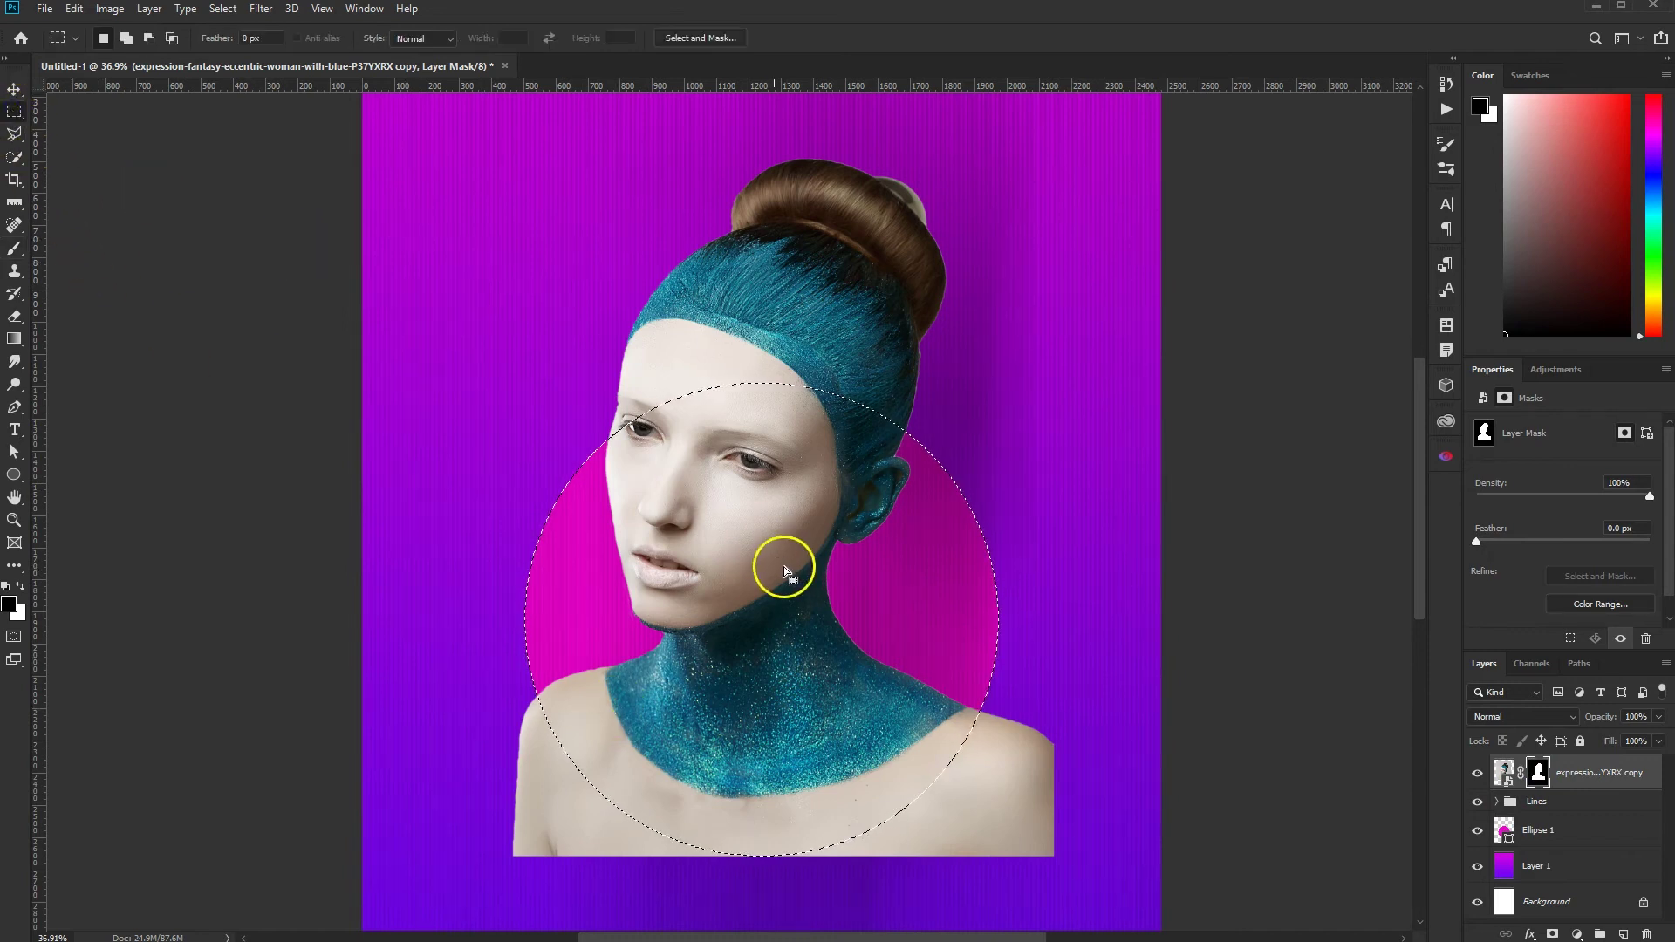
pyautogui.rightClick(593, 593)
pyautogui.click(641, 610)
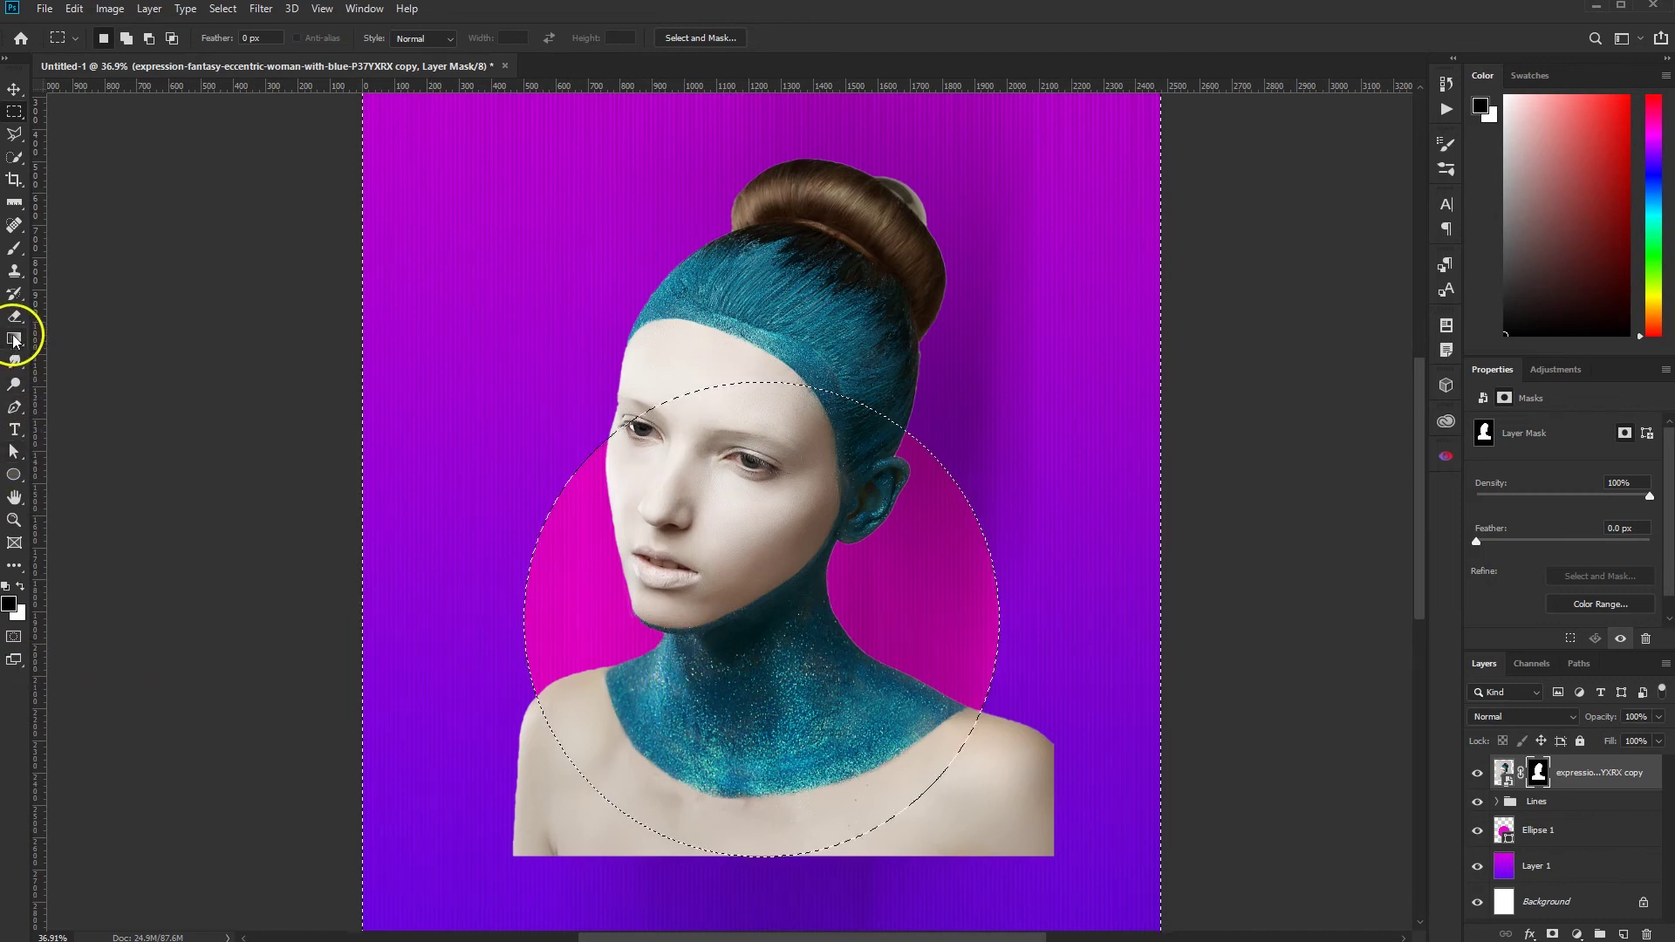
# Paint black over the shoulders outside the circle with a large brush, then deselect
pyautogui.click(14, 249)
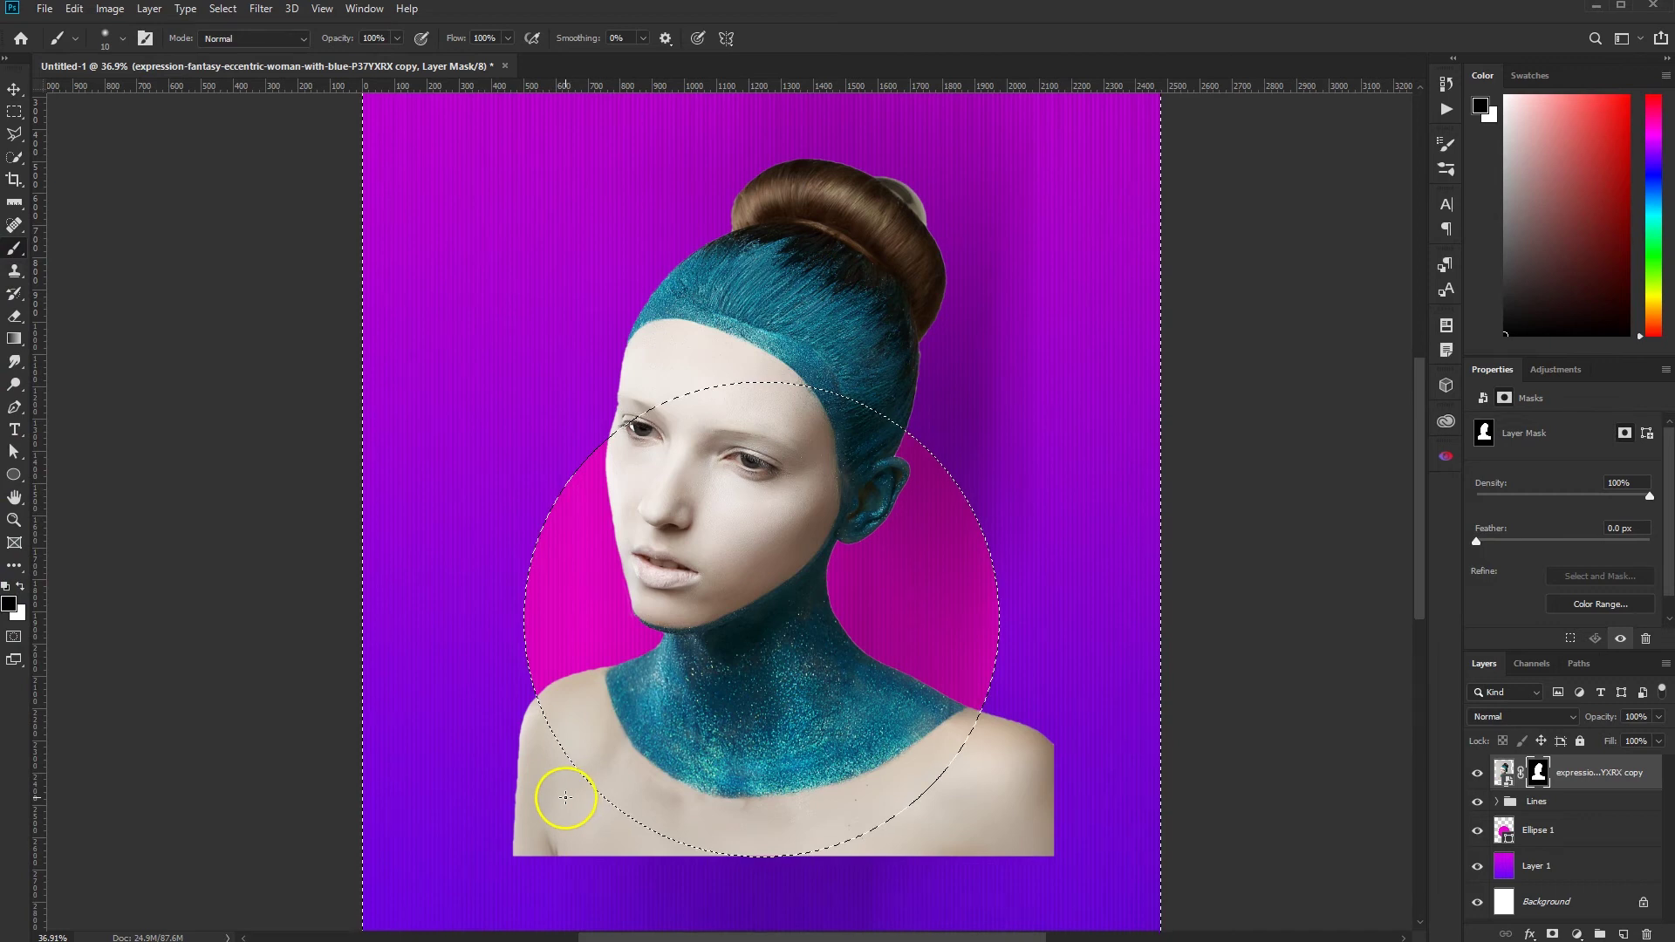
pyautogui.press(']')
pyautogui.press(']')
pyautogui.press(']')
pyautogui.press(']')
pyautogui.press(']')
pyautogui.press(']')
pyautogui.moveTo(535, 815); pyautogui.dragTo(560, 844)
pyautogui.moveTo(484, 713)
pyautogui.mouseDown()
pyautogui.moveTo(561, 806)
pyautogui.moveTo(796, 882)
pyautogui.moveTo(987, 886)
pyautogui.moveTo(1048, 777)
pyautogui.moveTo(942, 814)
pyautogui.moveTo(853, 890)
pyautogui.mouseUp()
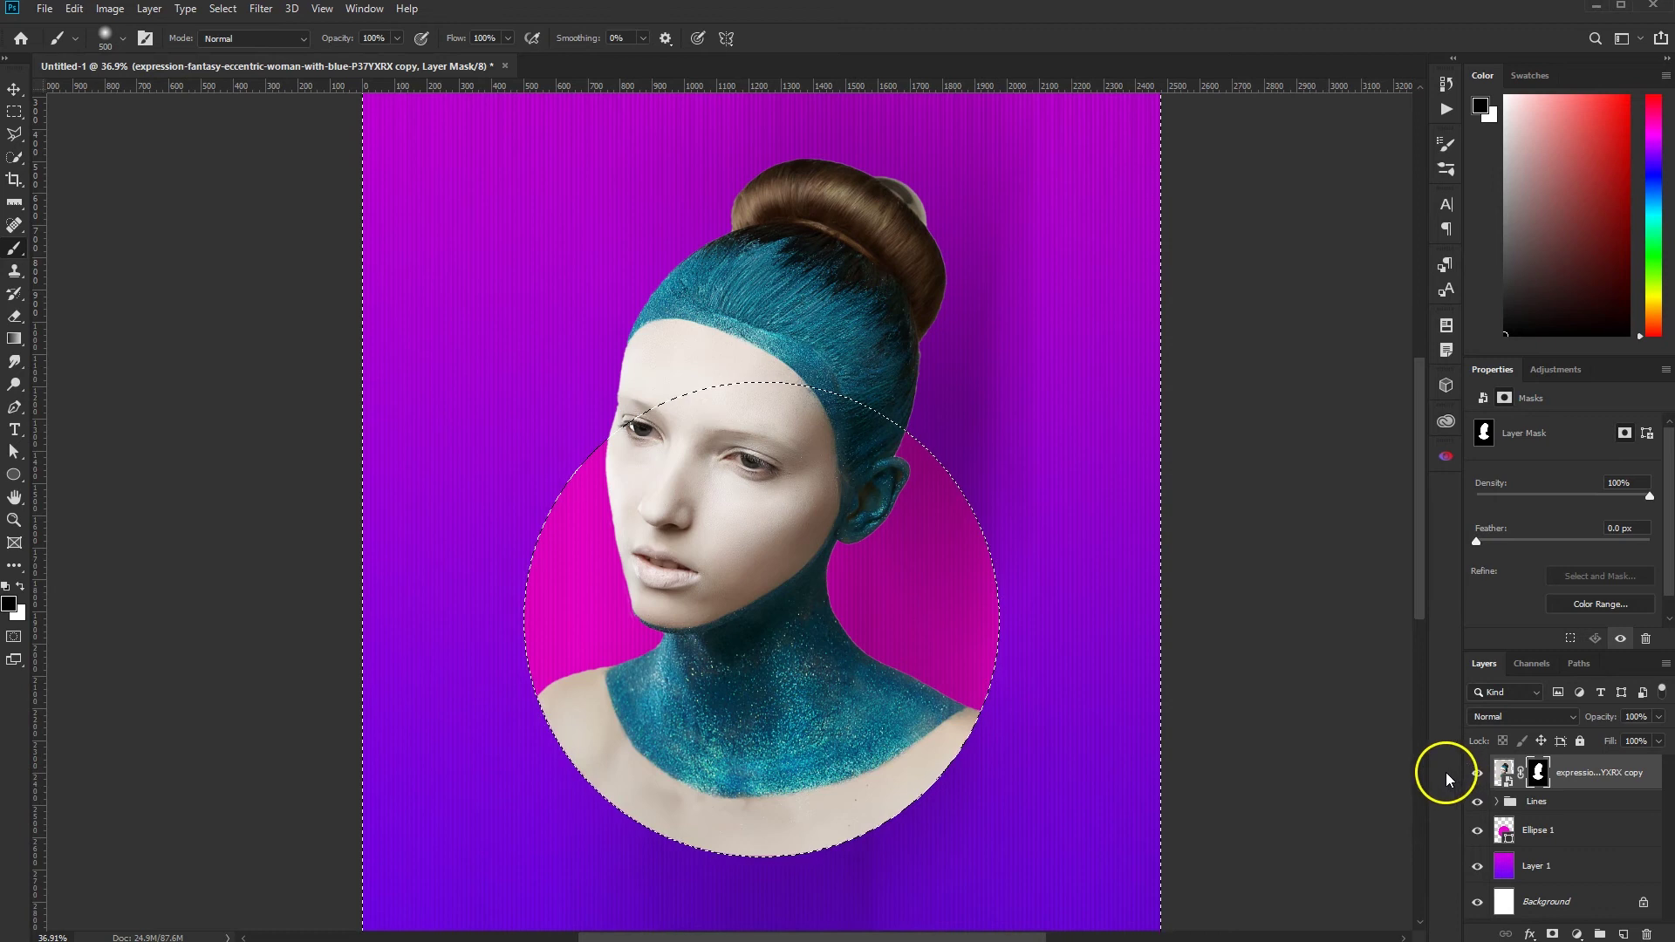
pyautogui.hotkey('ctrl', 'd')
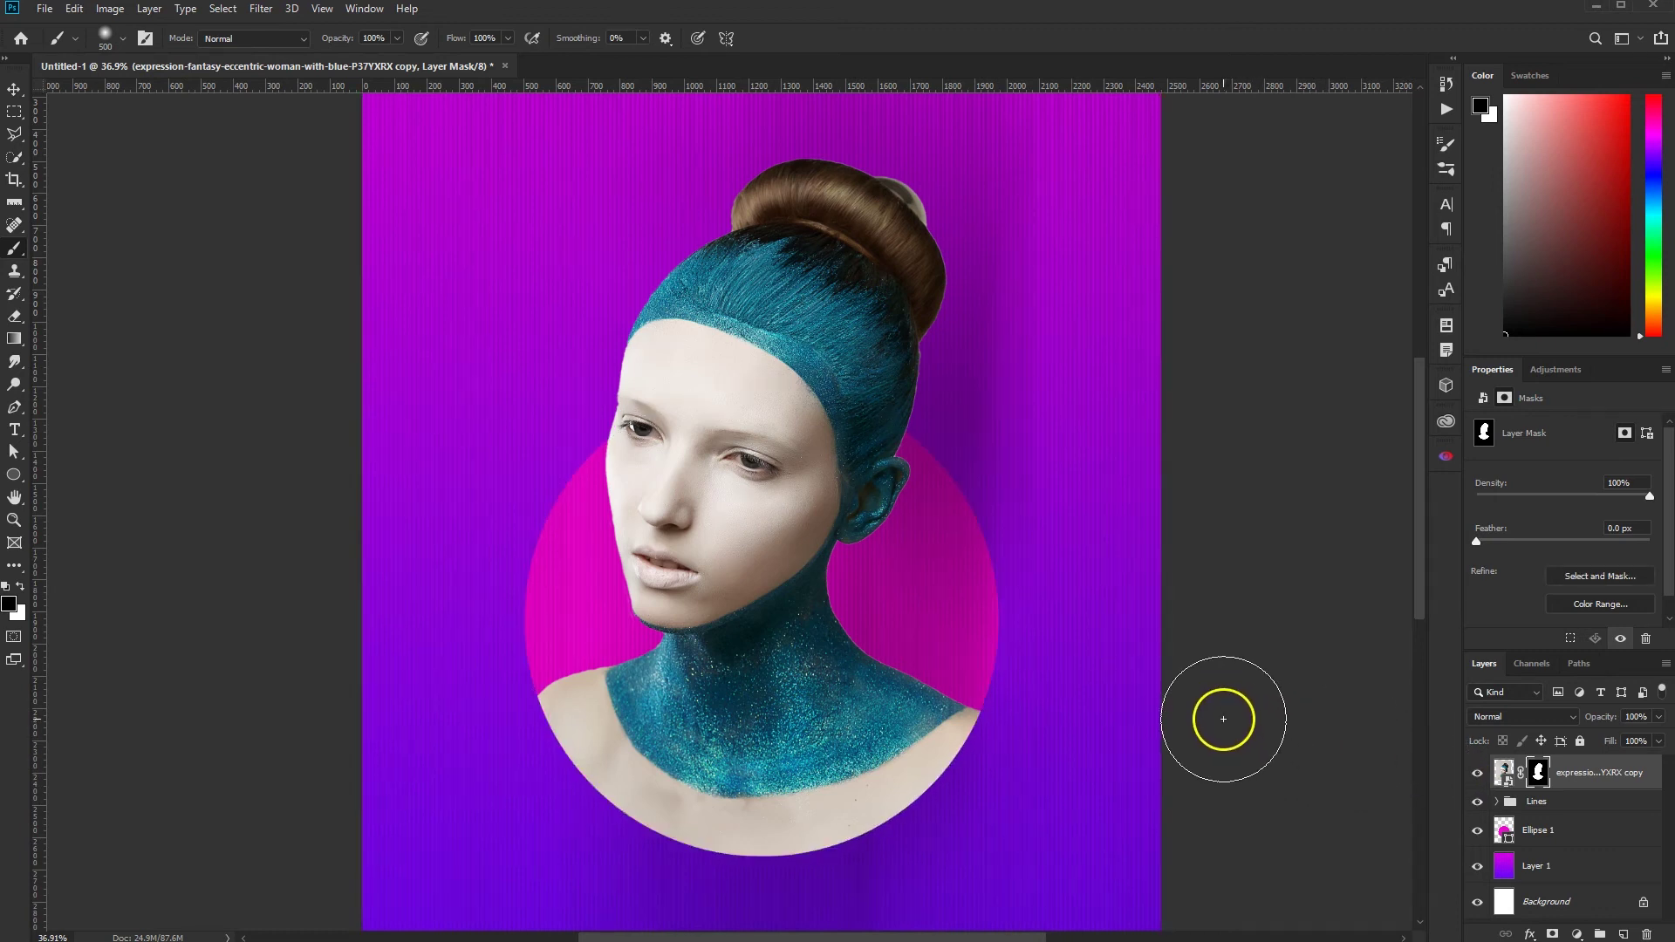
# Select the Ellipse 1 circle layer together with the portrait layer
pyautogui.click(13, 90)
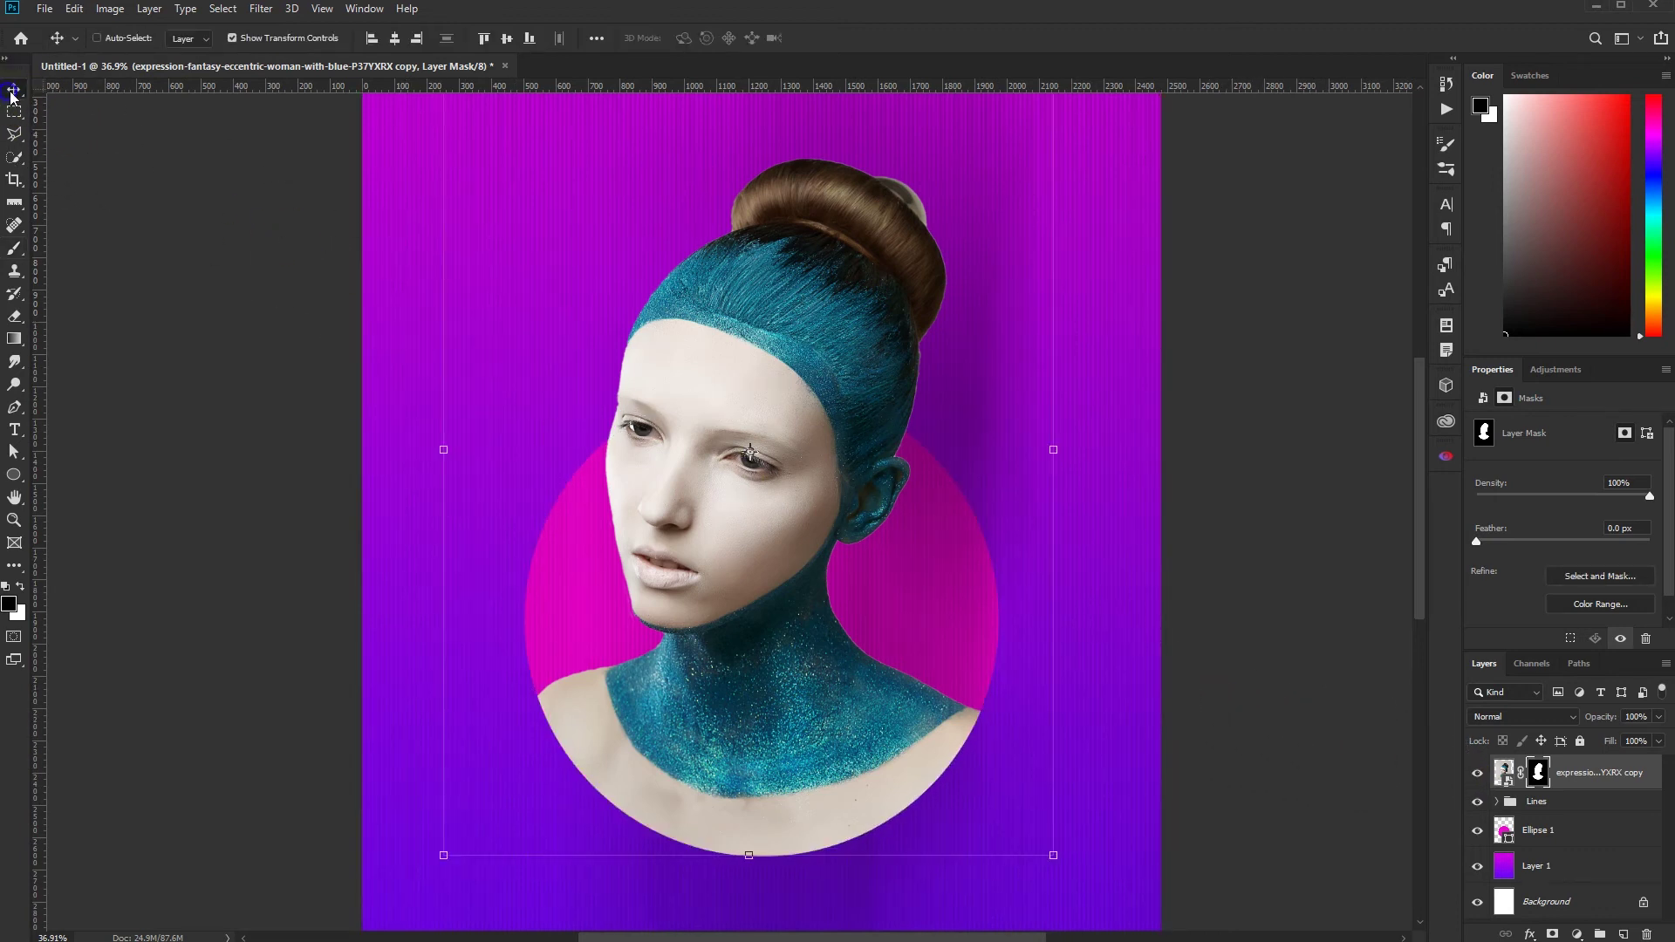
pyautogui.scroll(-2, 694, 336)
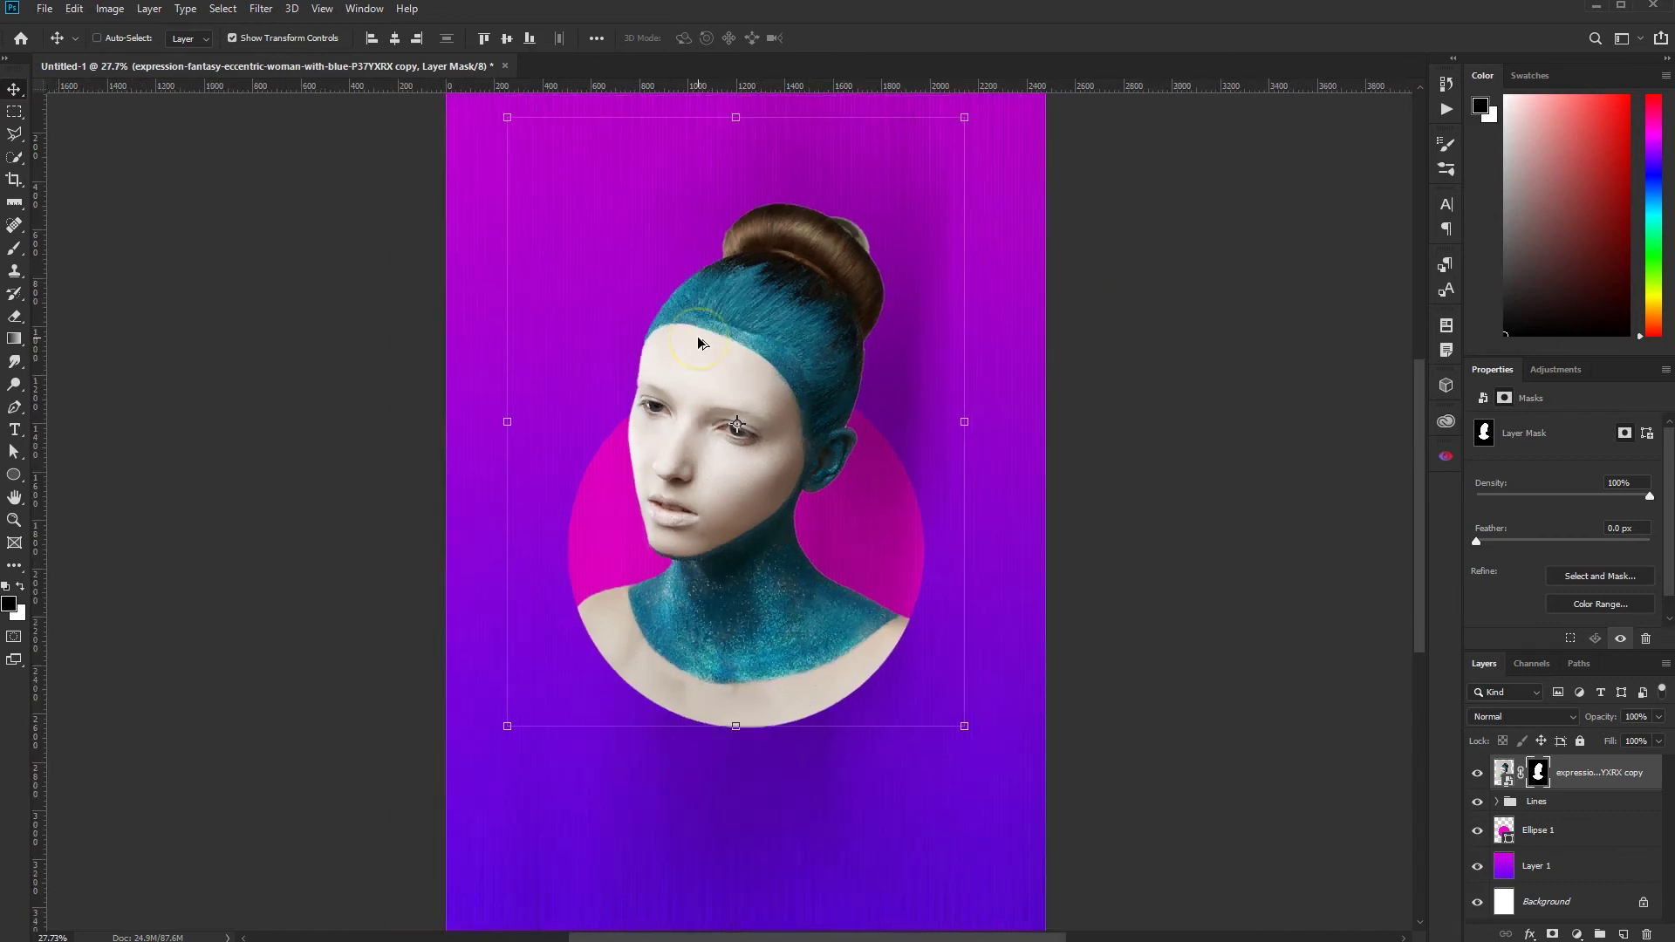
pyautogui.click(1169, 307)
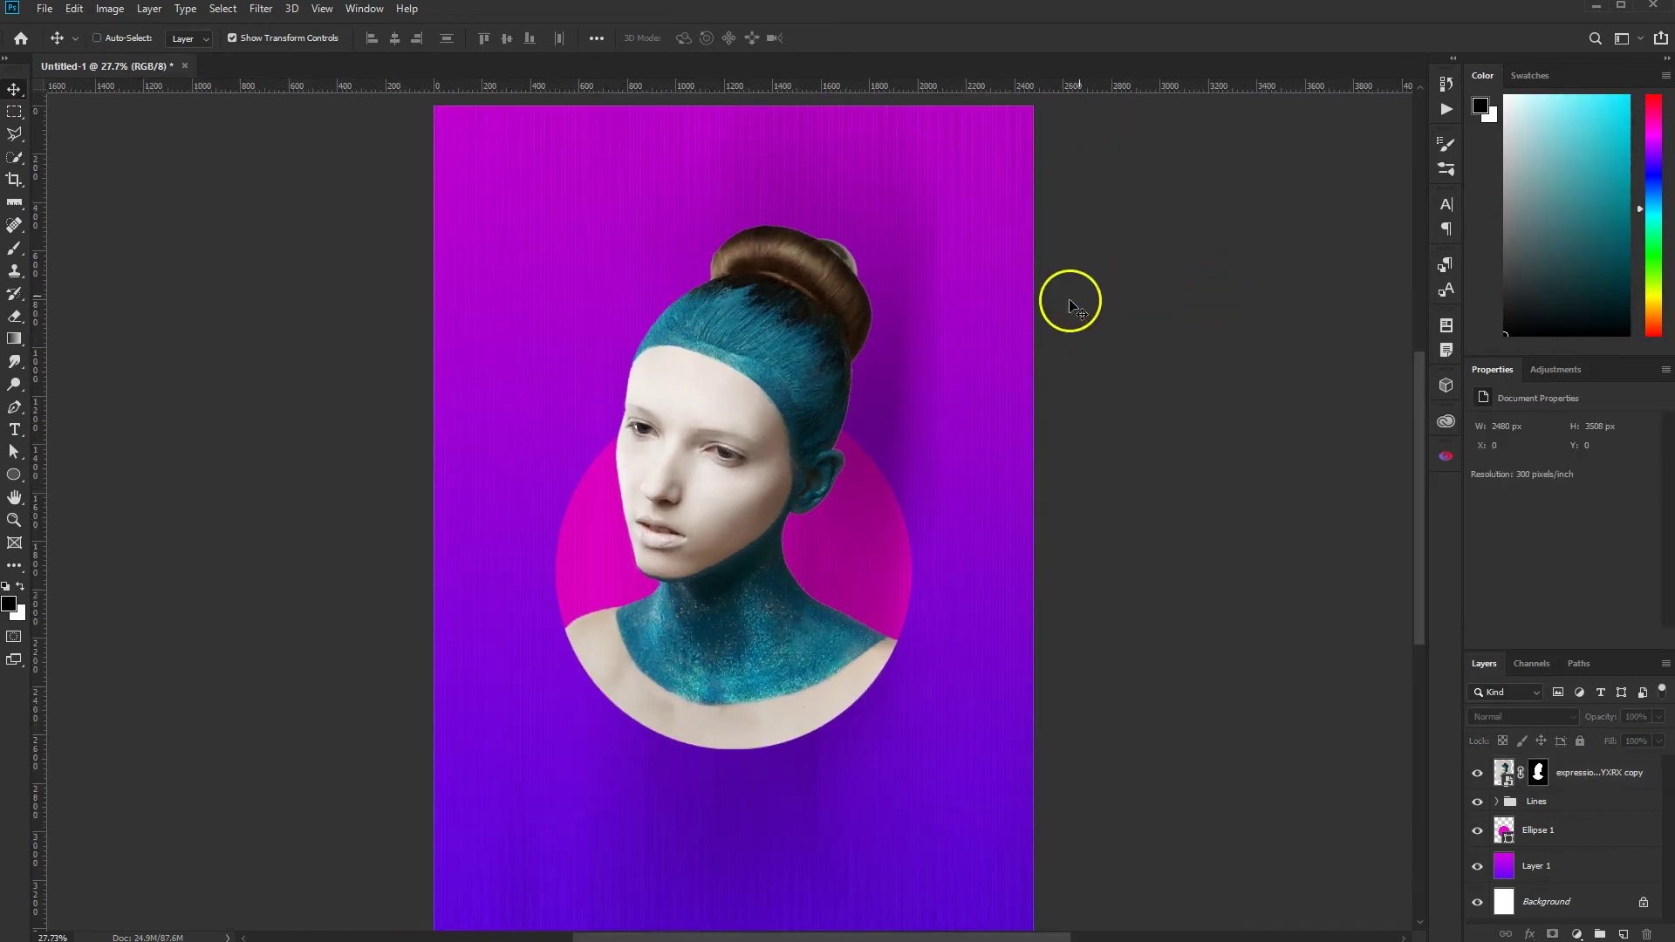
pyautogui.scroll(-1, 1073, 306)
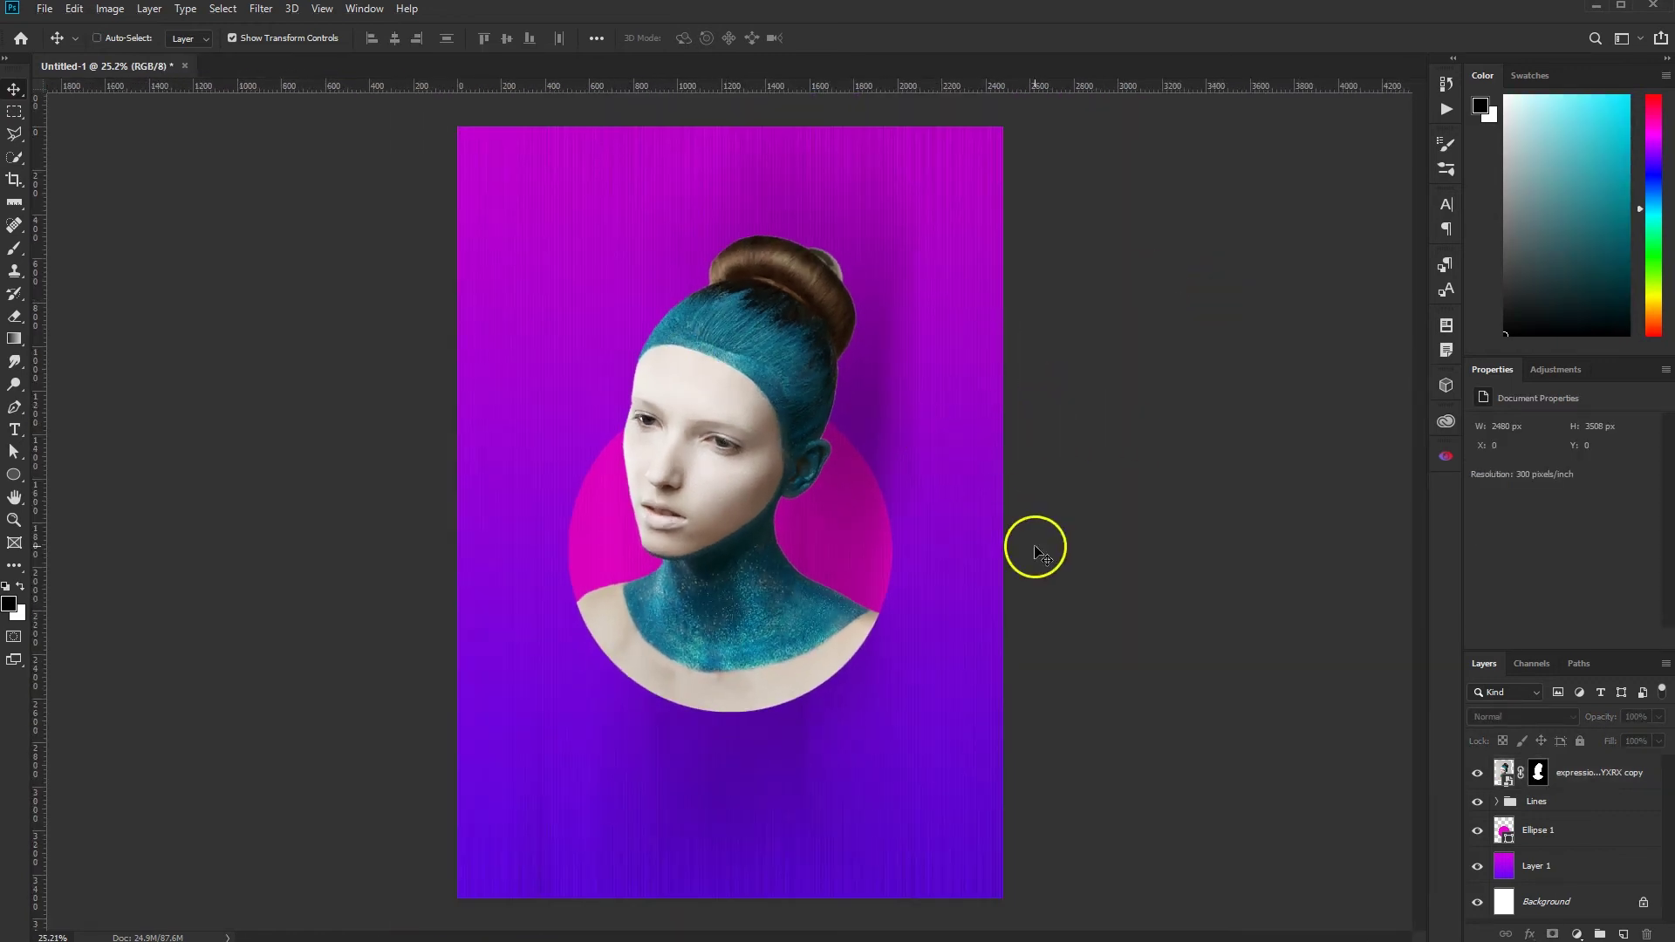
pyautogui.click(1539, 829)
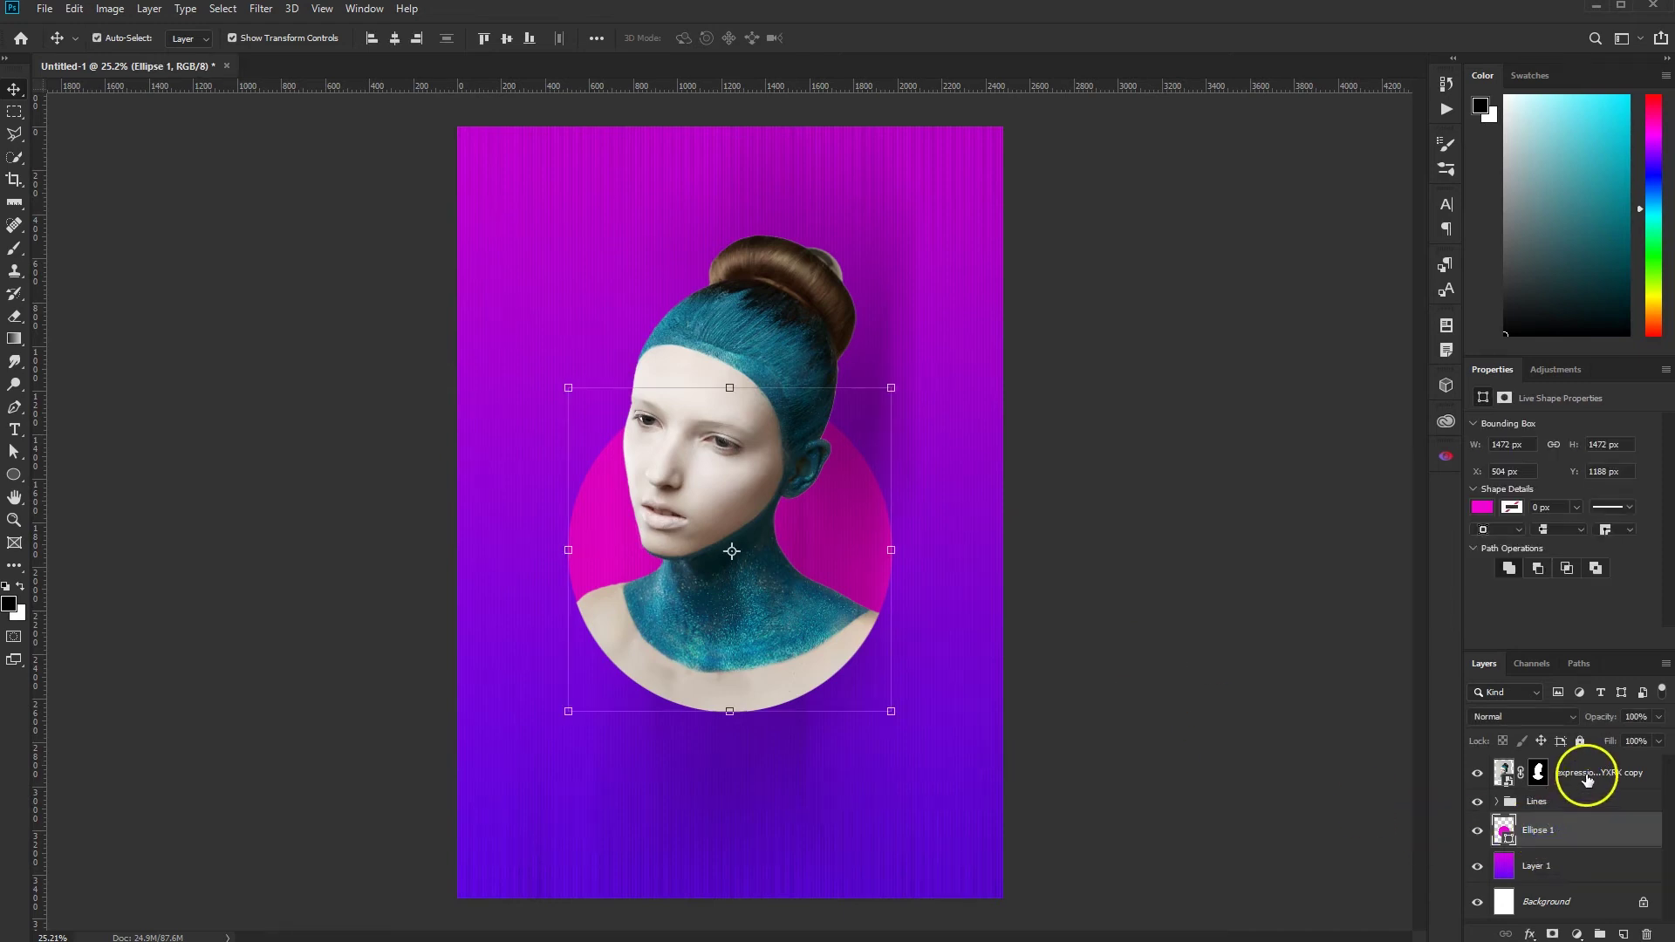
pyautogui.keyDown('ctrl'); pyautogui.click(1586, 775); pyautogui.keyUp('ctrl')
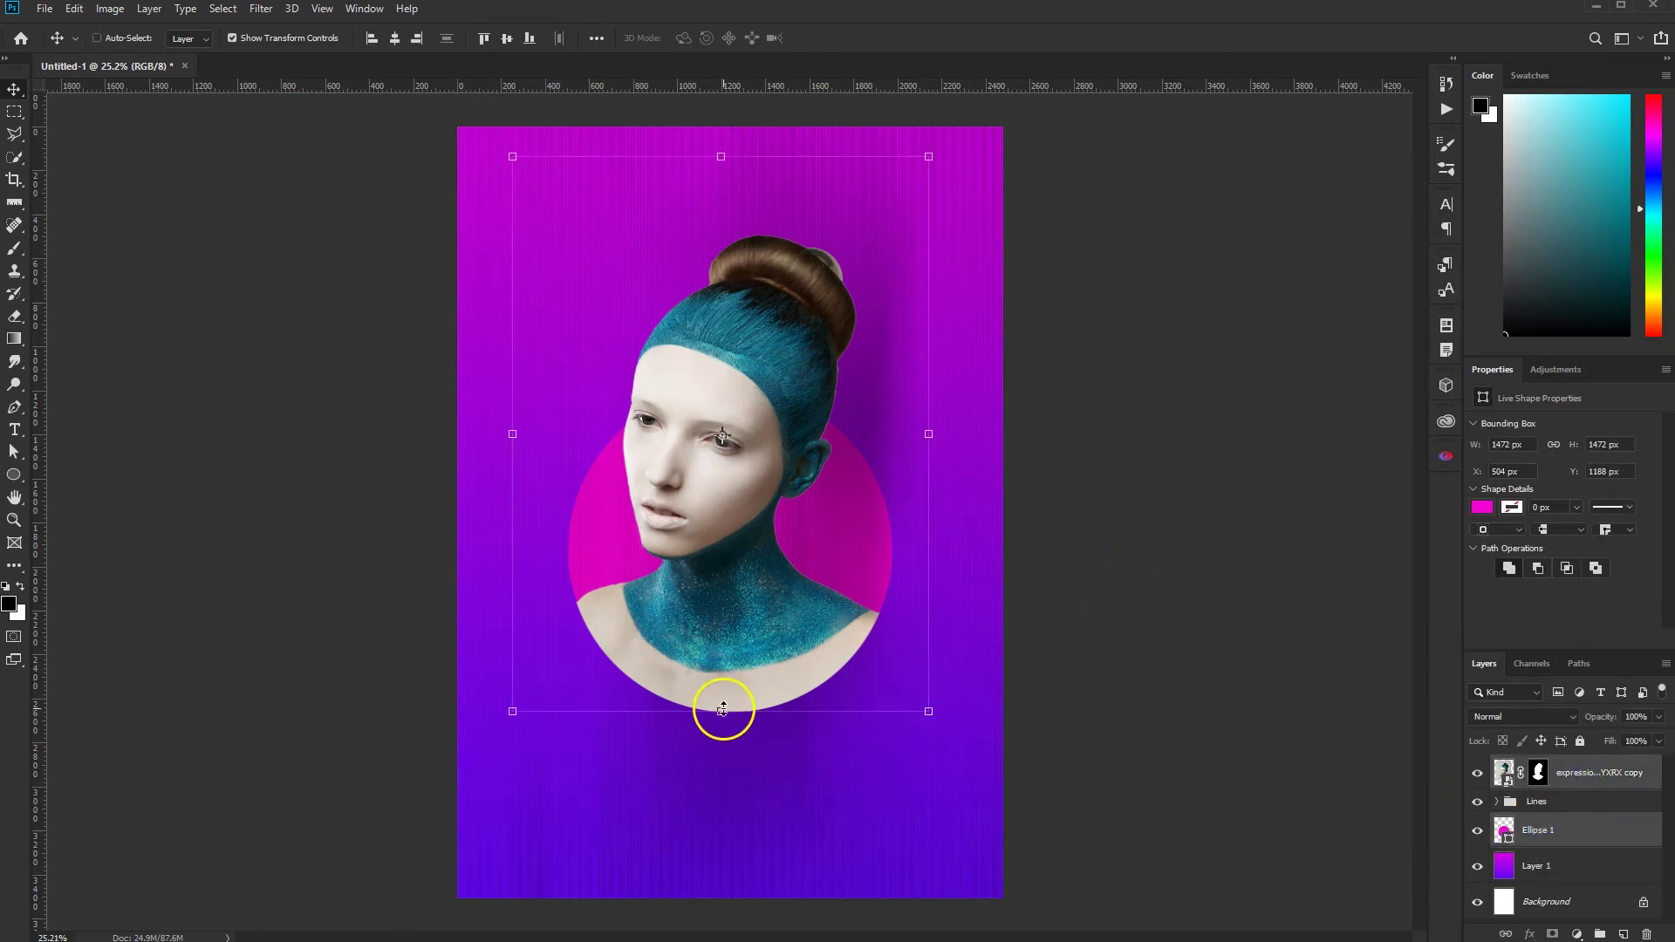
# Scale the circle and portrait to about 109% and shift them left and down
pyautogui.hotkey('ctrl', 't')
pyautogui.moveTo(928, 710); pyautogui.dragTo(927, 748)
pyautogui.moveTo(811, 659); pyautogui.dragTo(794, 672)
pyautogui.moveTo(942, 752); pyautogui.dragTo(951, 771)
pyautogui.moveTo(840, 681); pyautogui.dragTo(835, 677)
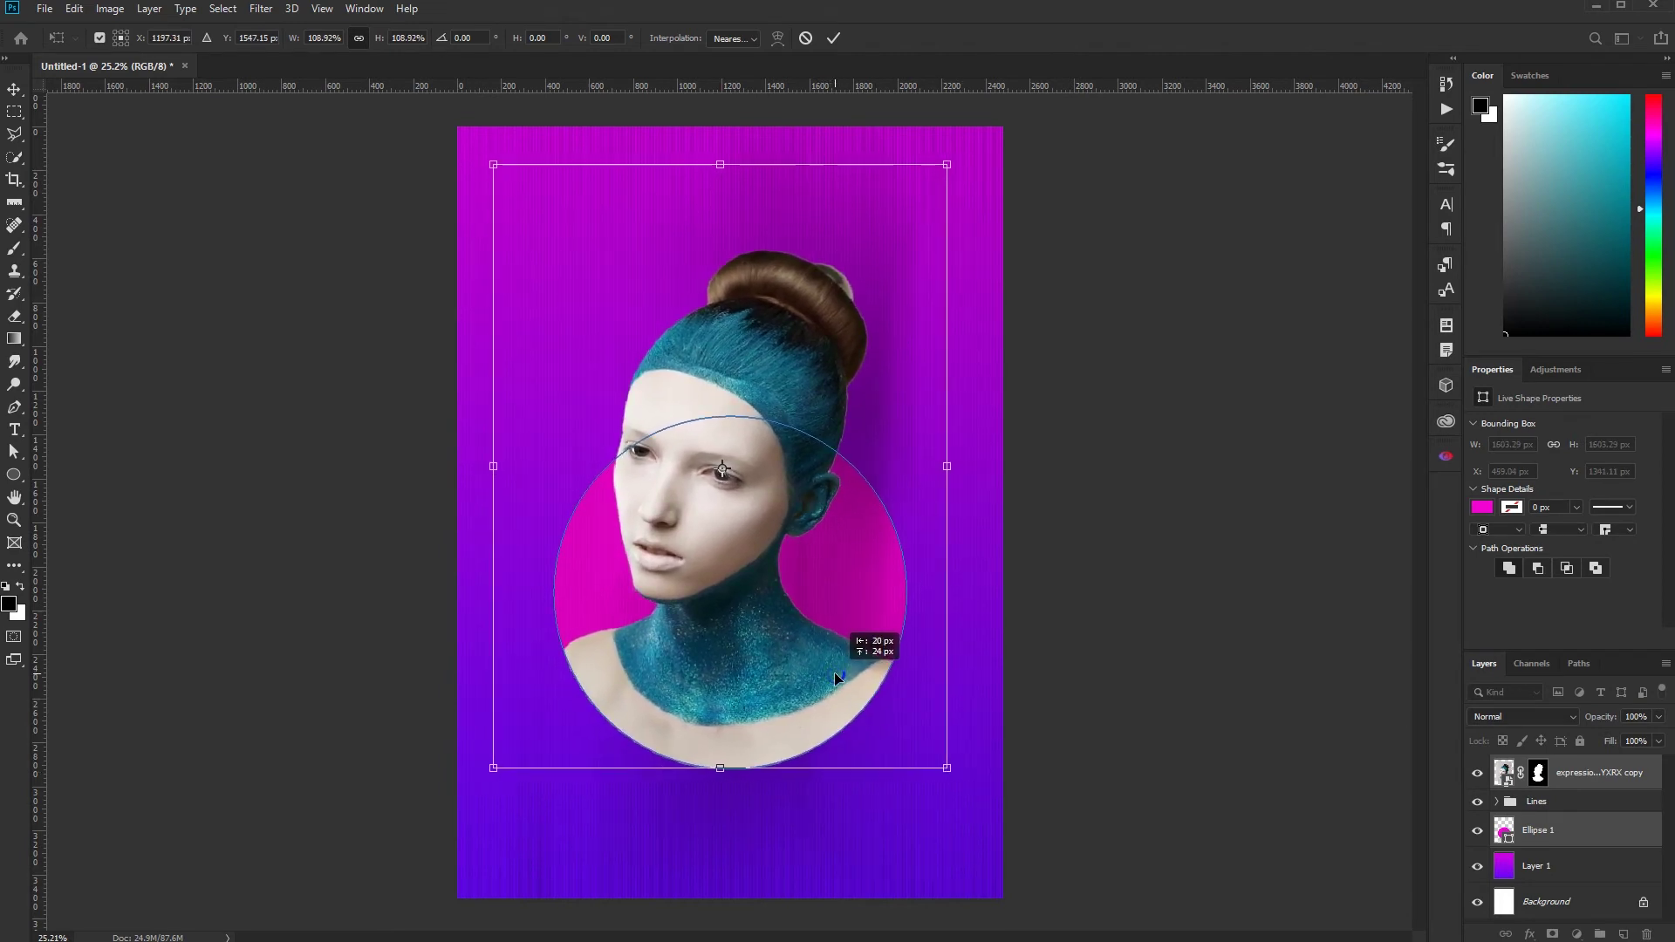
pyautogui.click(833, 38)
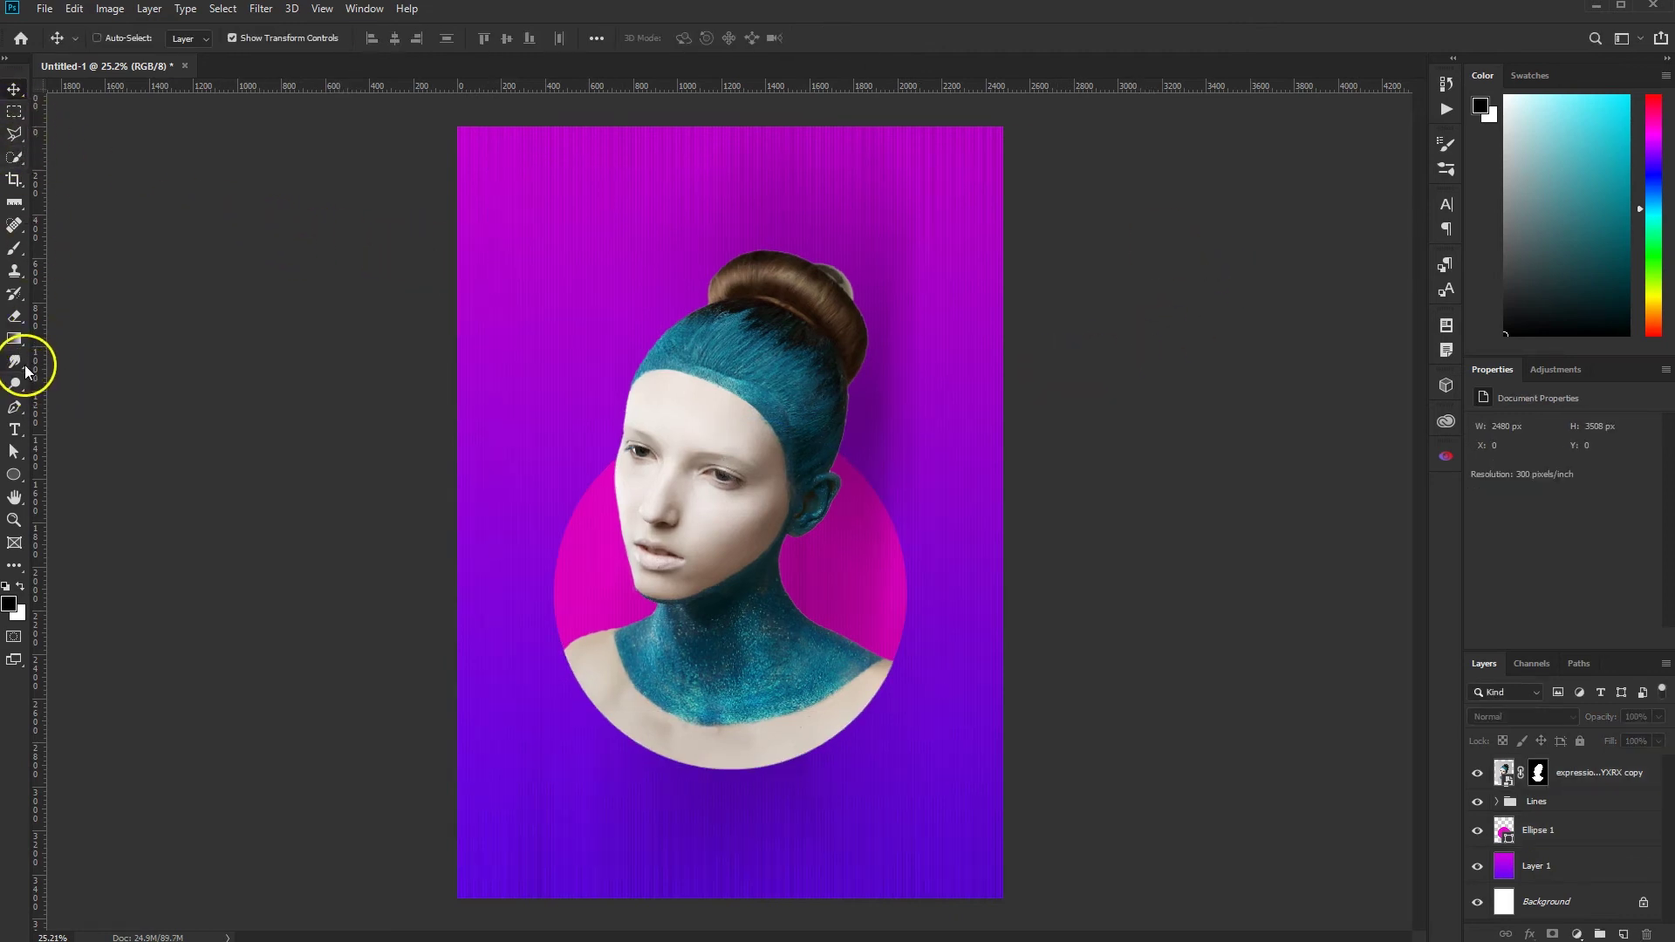
pyautogui.click(14, 429)
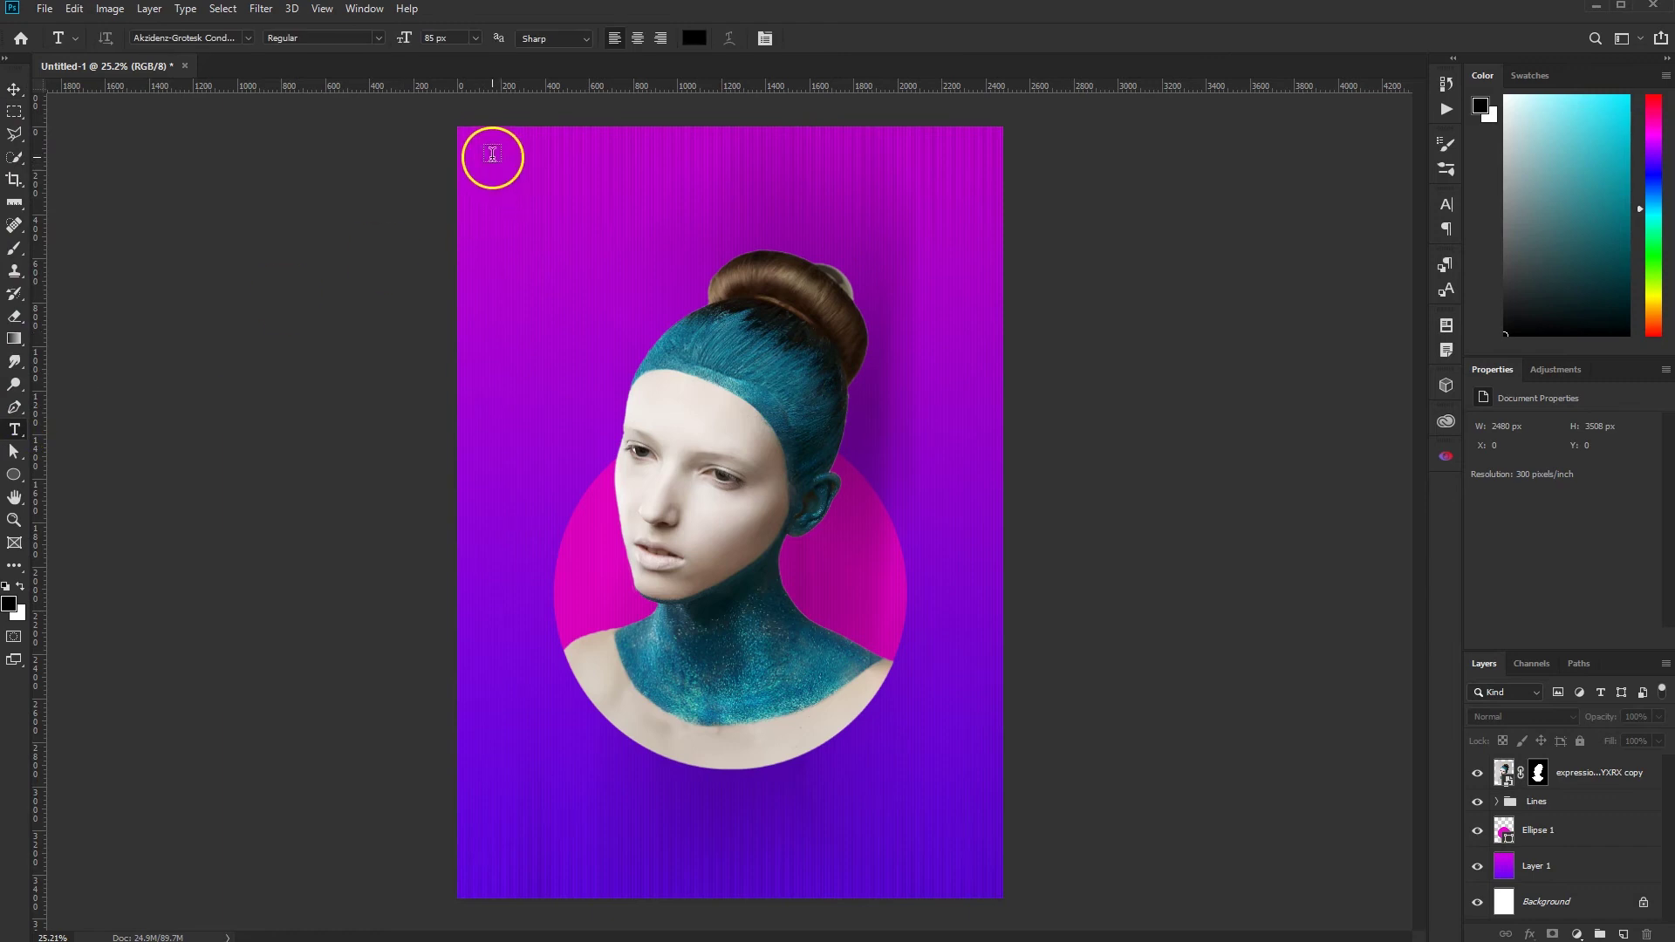
# Add a FASHION WEEK text box at the top of the poster, coloured white (ffffff)
pyautogui.moveTo(494, 149); pyautogui.dragTo(960, 229)
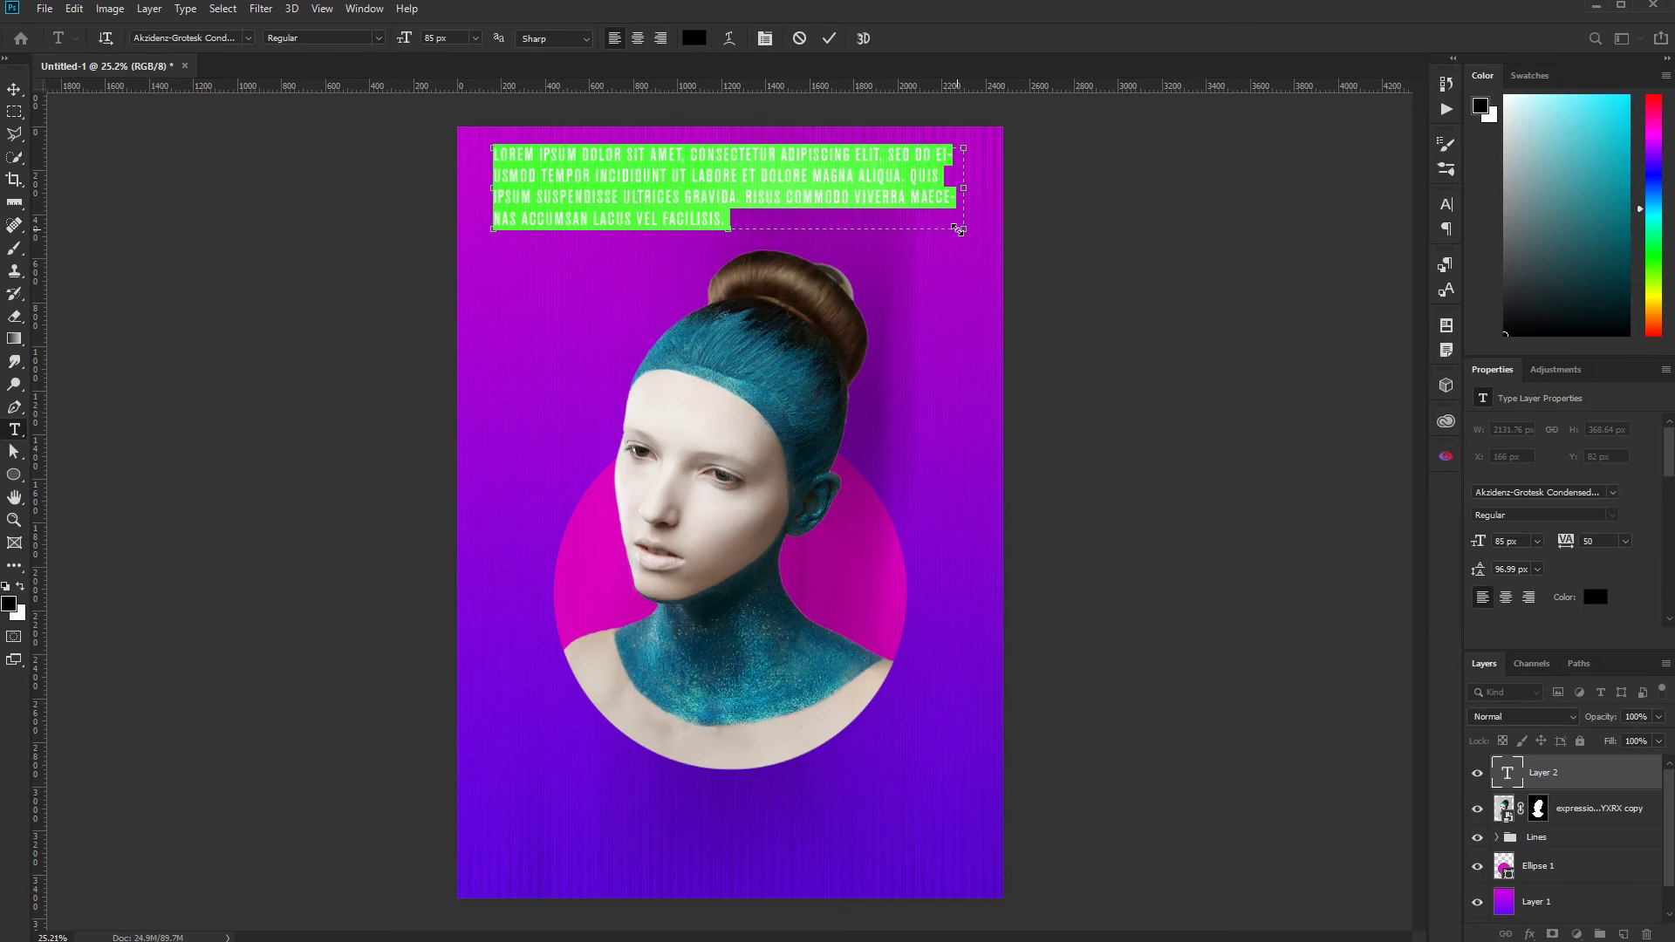
pyautogui.press('BackSpace')
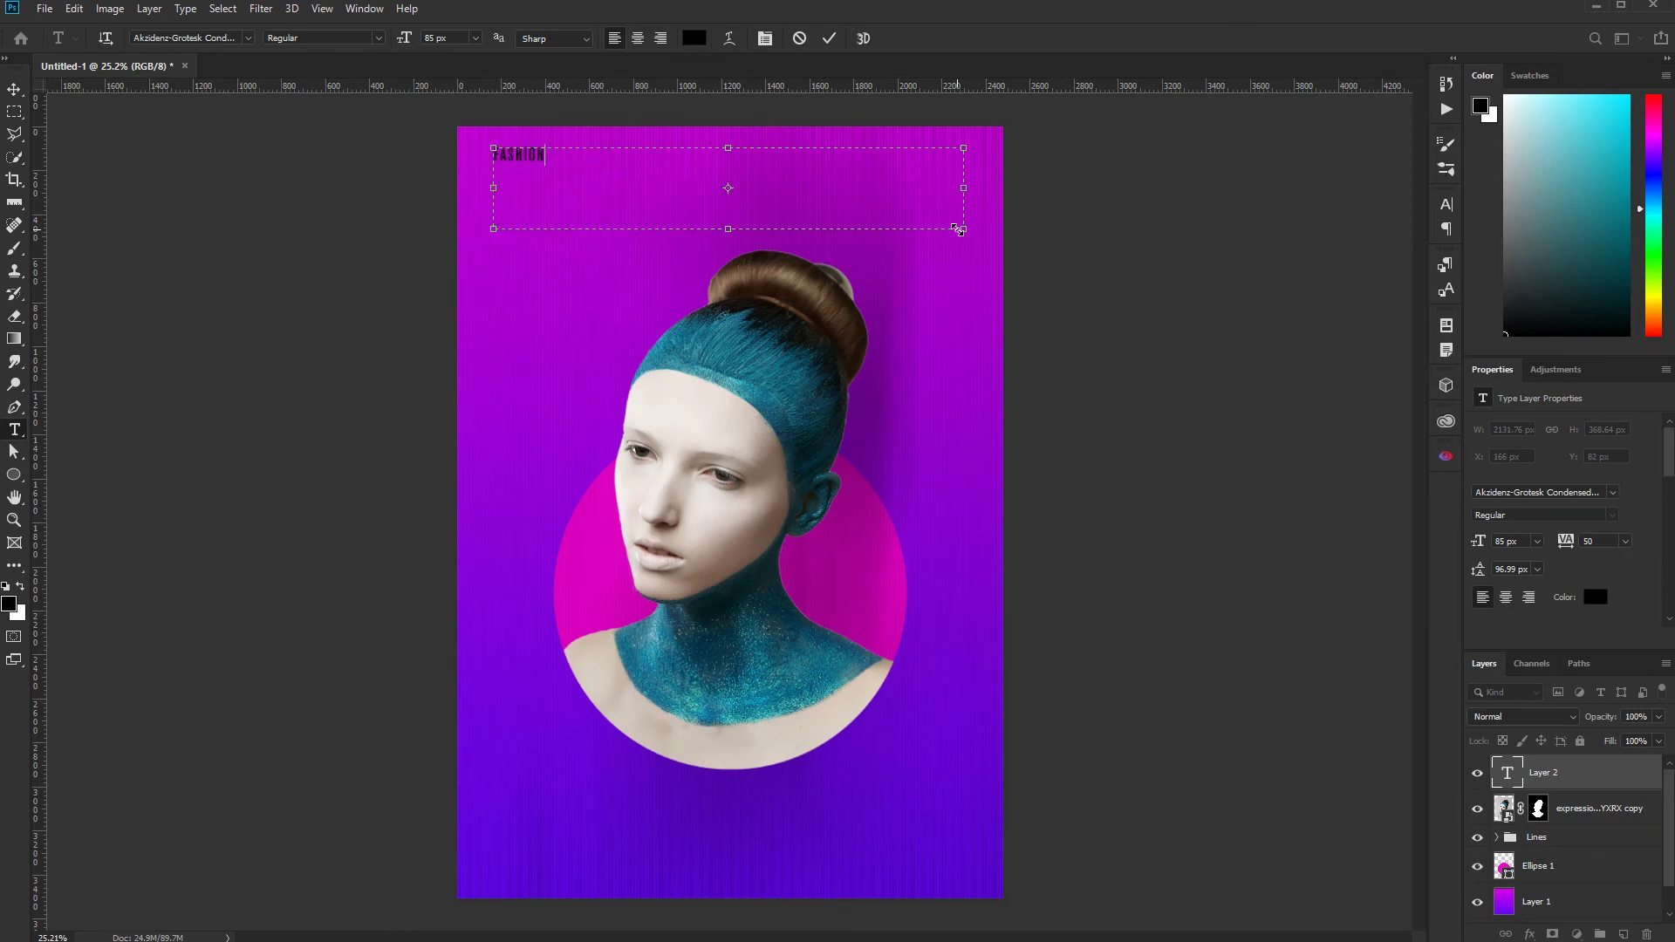
pyautogui.write('FASHION WEEK')
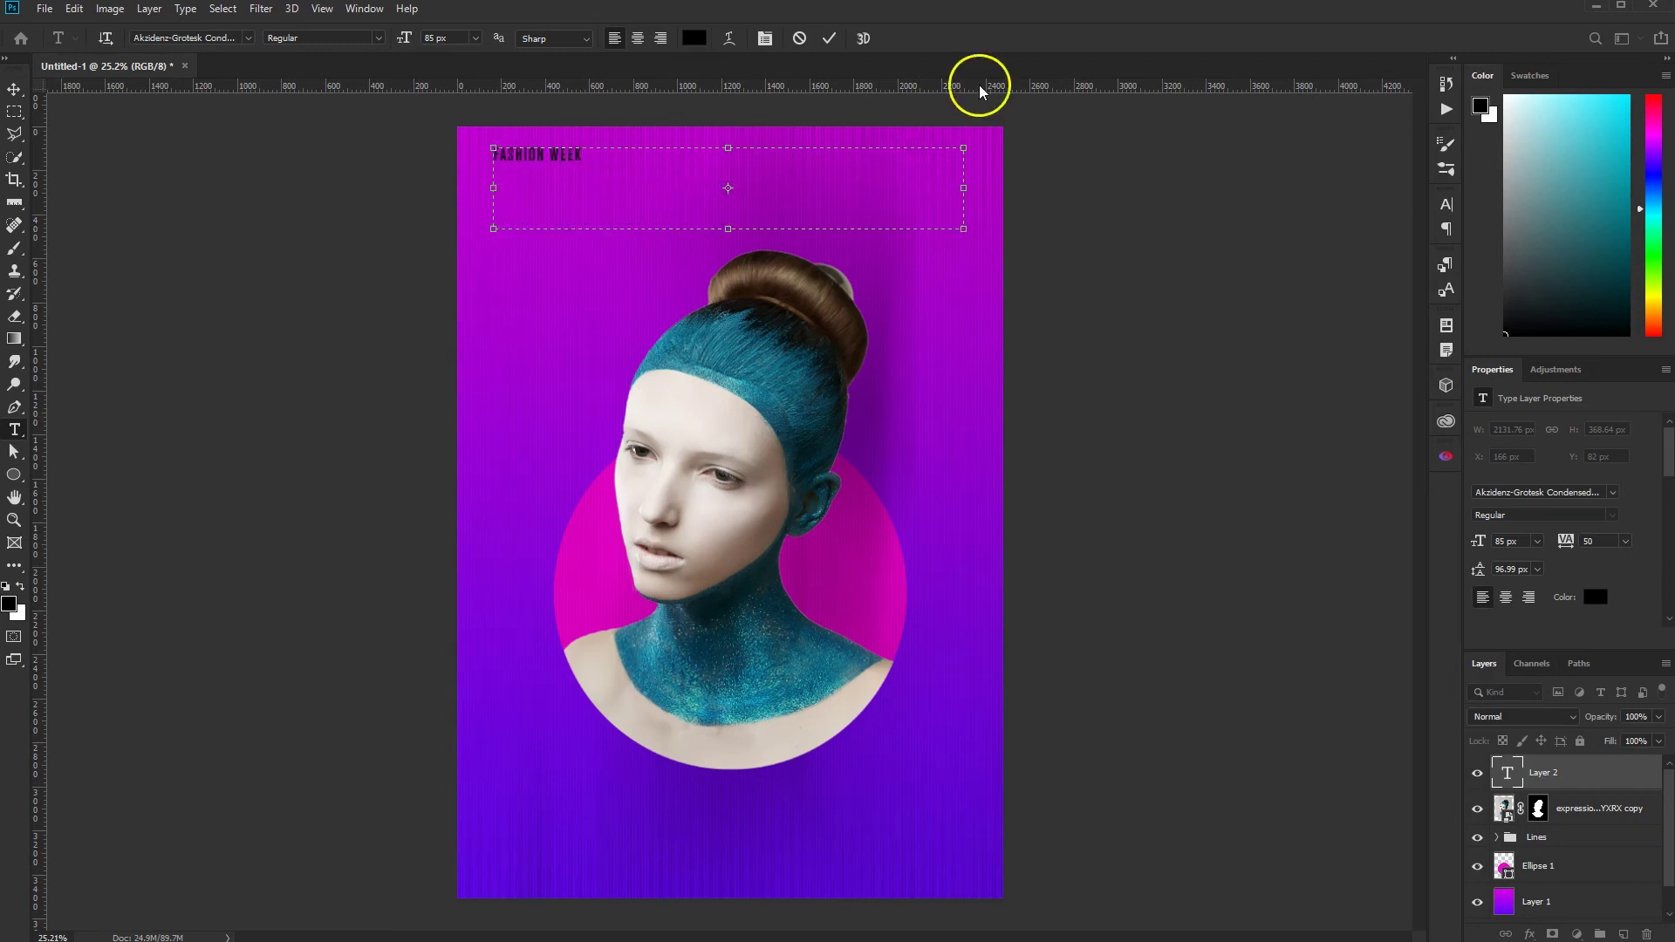
pyautogui.click(829, 38)
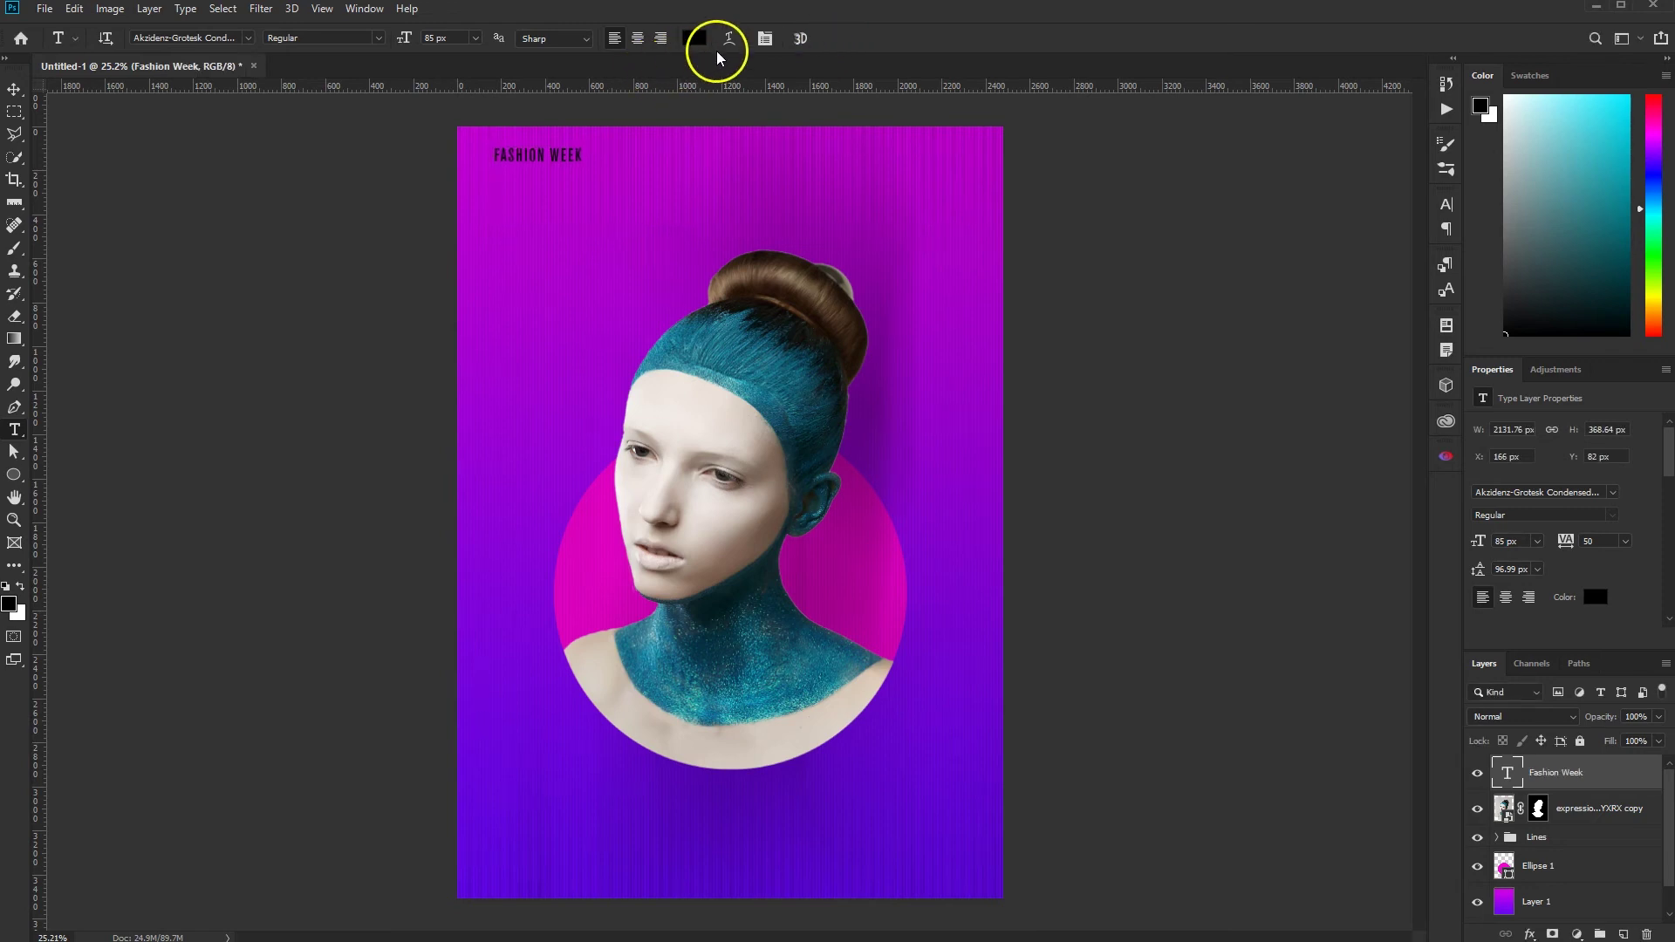
pyautogui.click(698, 38)
pyautogui.write('ffffff')
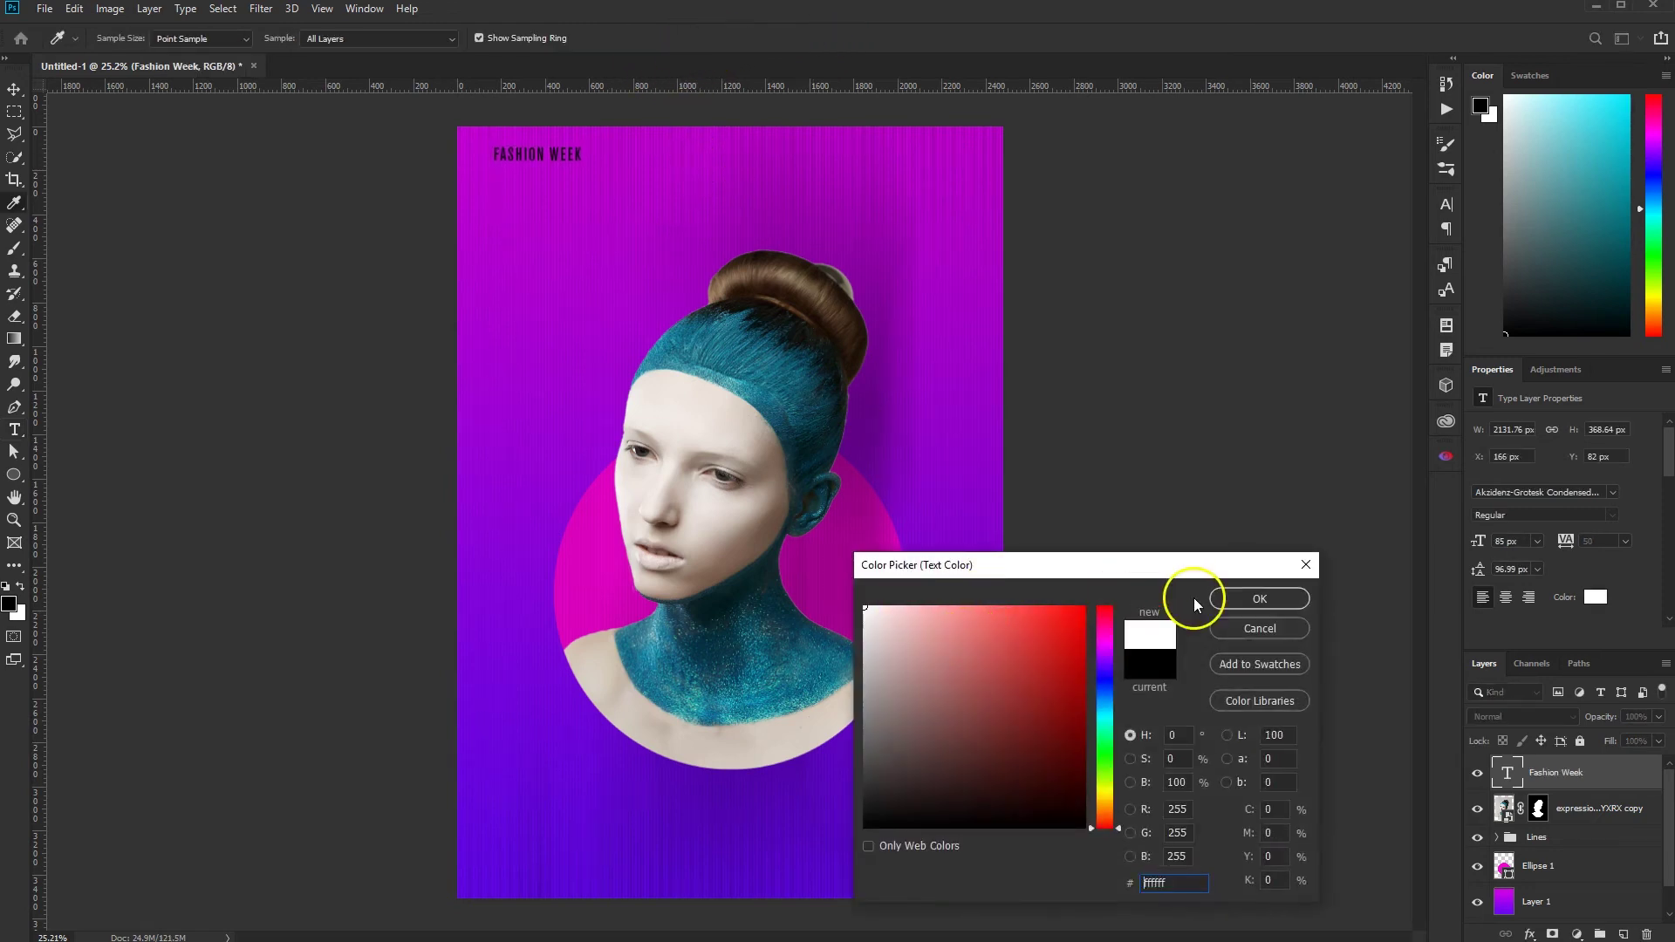
pyautogui.click(1256, 599)
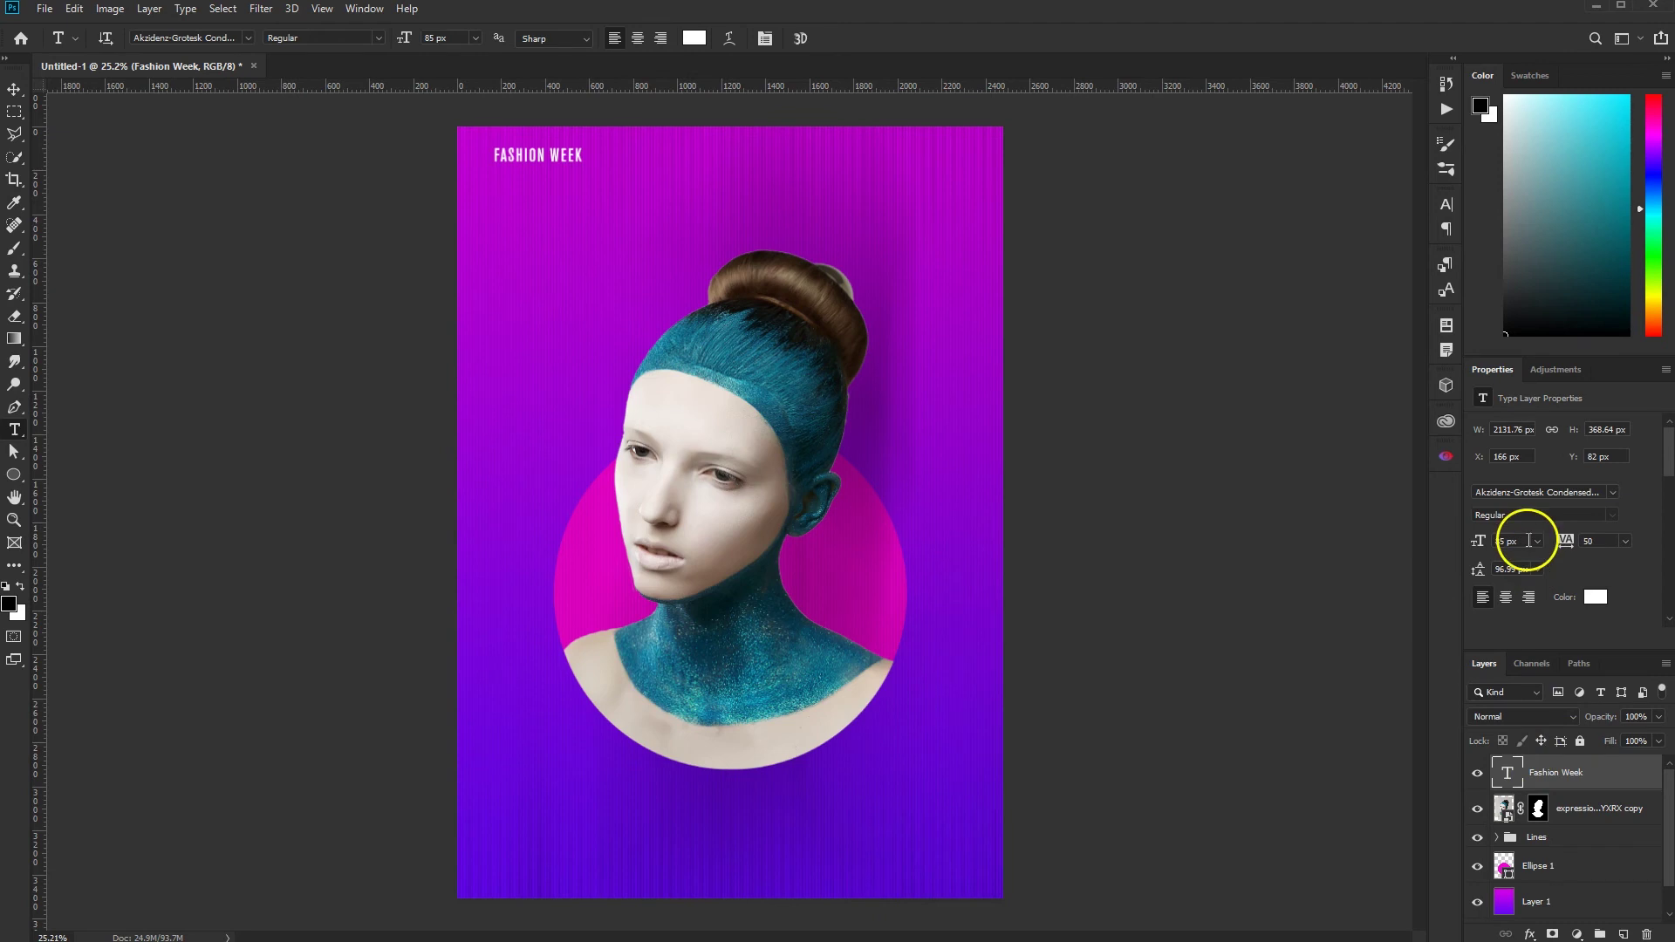
# Set the FASHION WEEK title to 300 px with tracking 300
pyautogui.moveTo(1498, 540); pyautogui.dragTo(1562, 541)
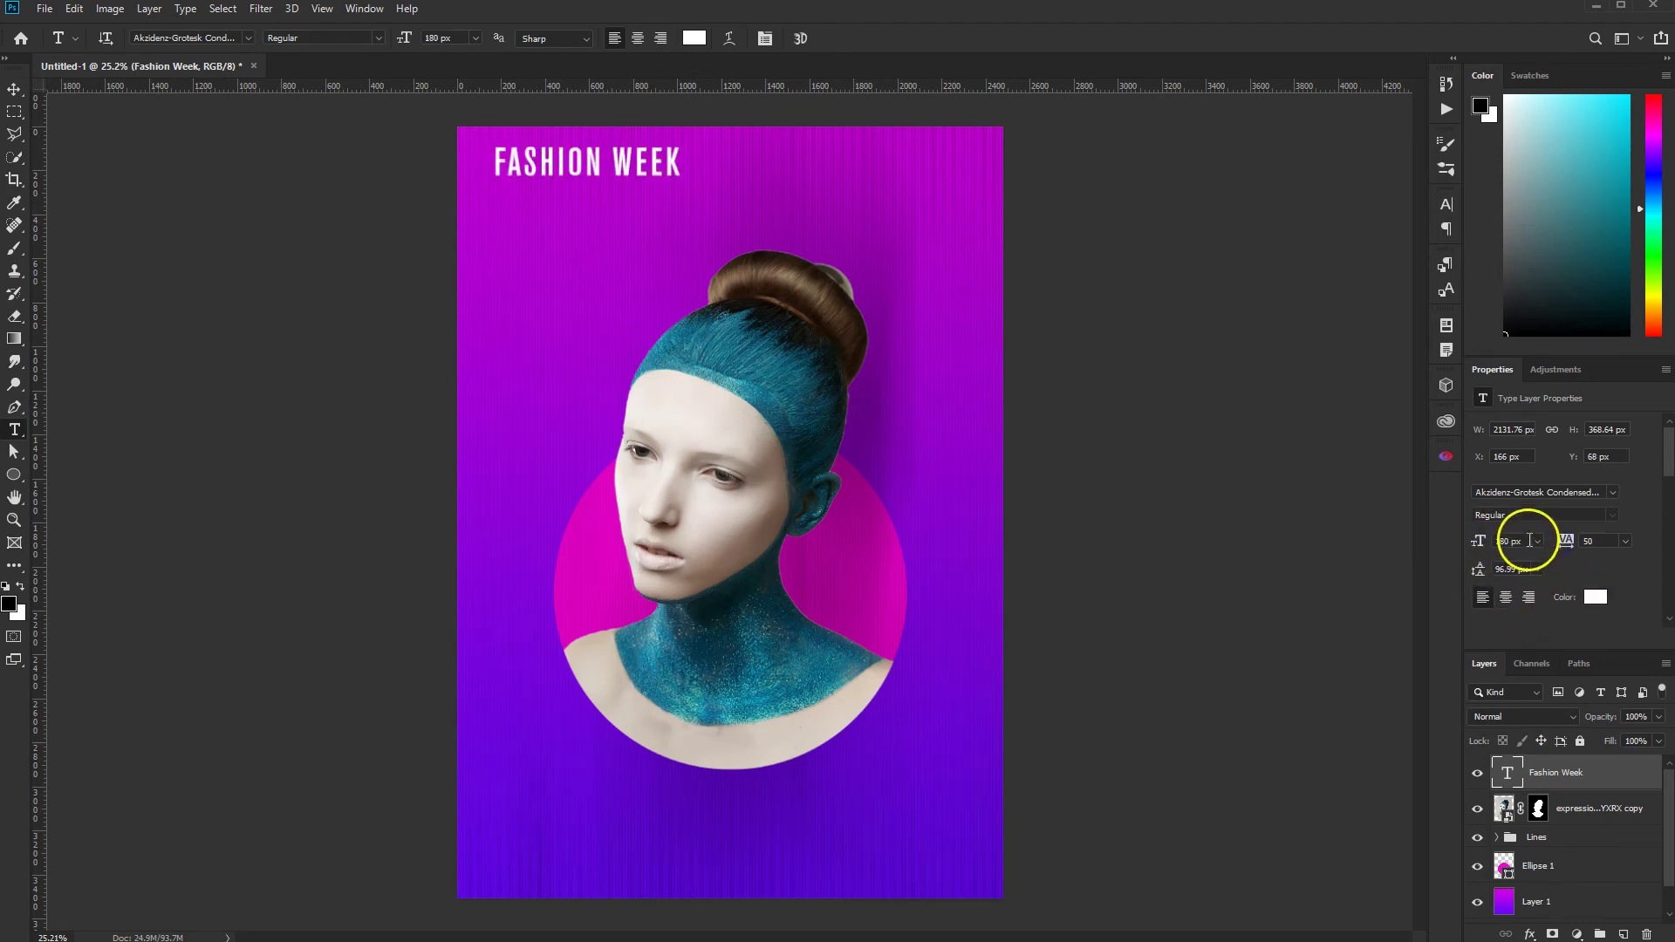
pyautogui.write('300')
pyautogui.press('Return')
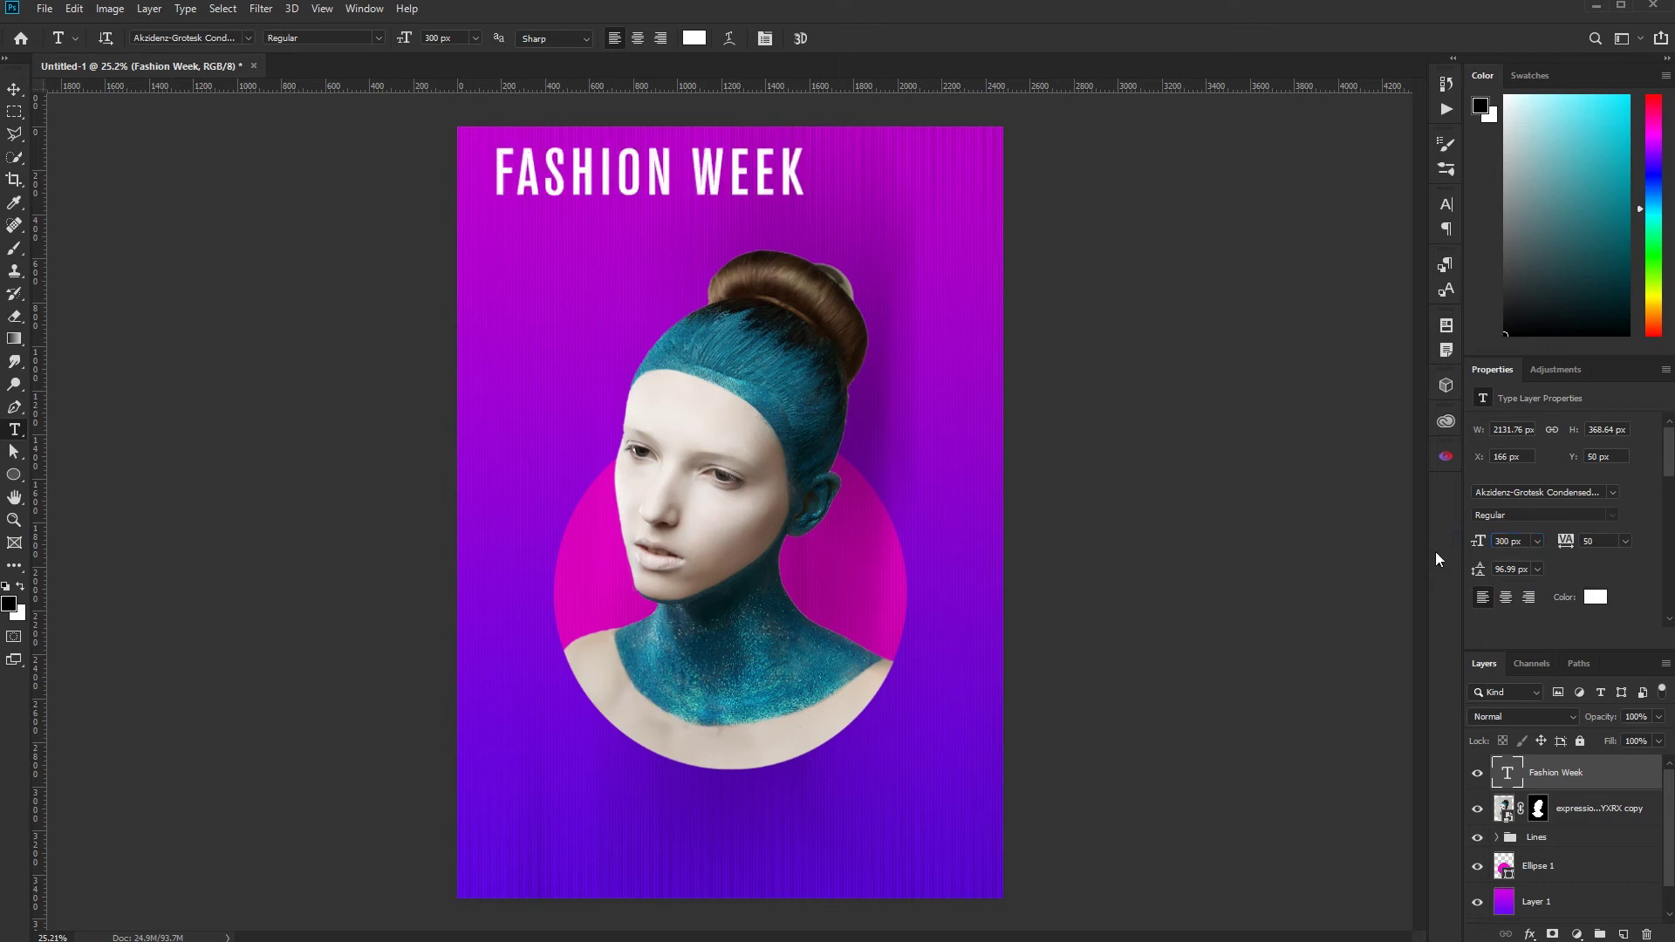
pyautogui.click(1586, 542)
pyautogui.write('300')
pyautogui.press('Return')
# Widen the title box so FASHION WEEK fits one line, and align it left
pyautogui.click(14, 89)
pyautogui.doubleClick(944, 192)
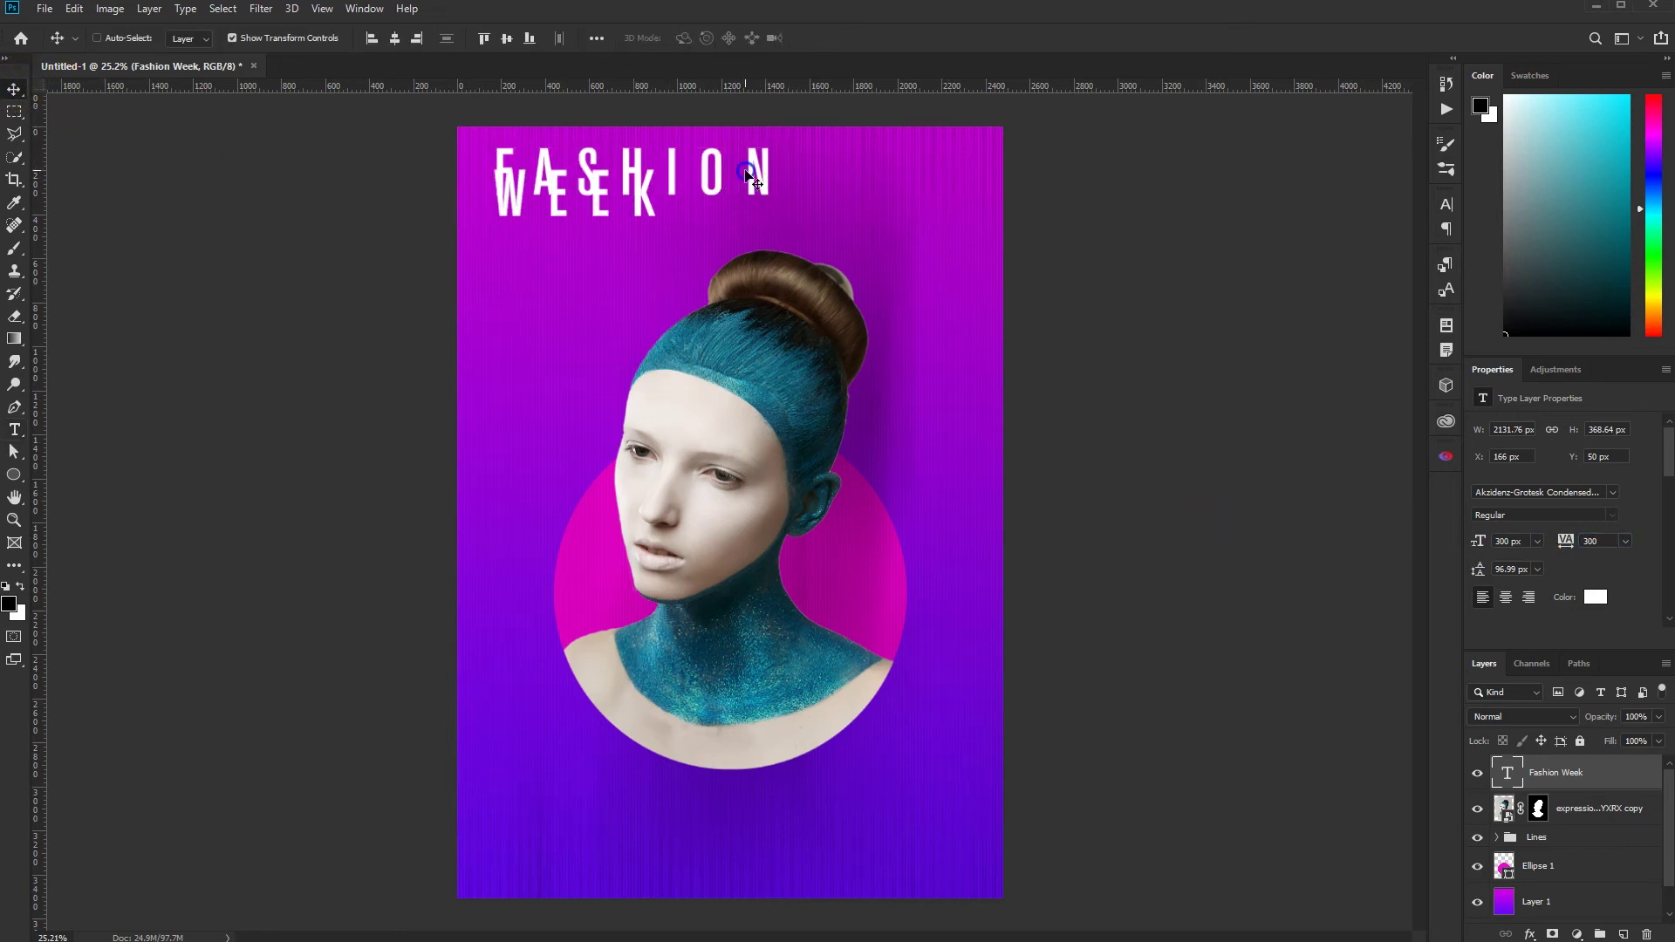
pyautogui.moveTo(962, 187); pyautogui.dragTo(1004, 186)
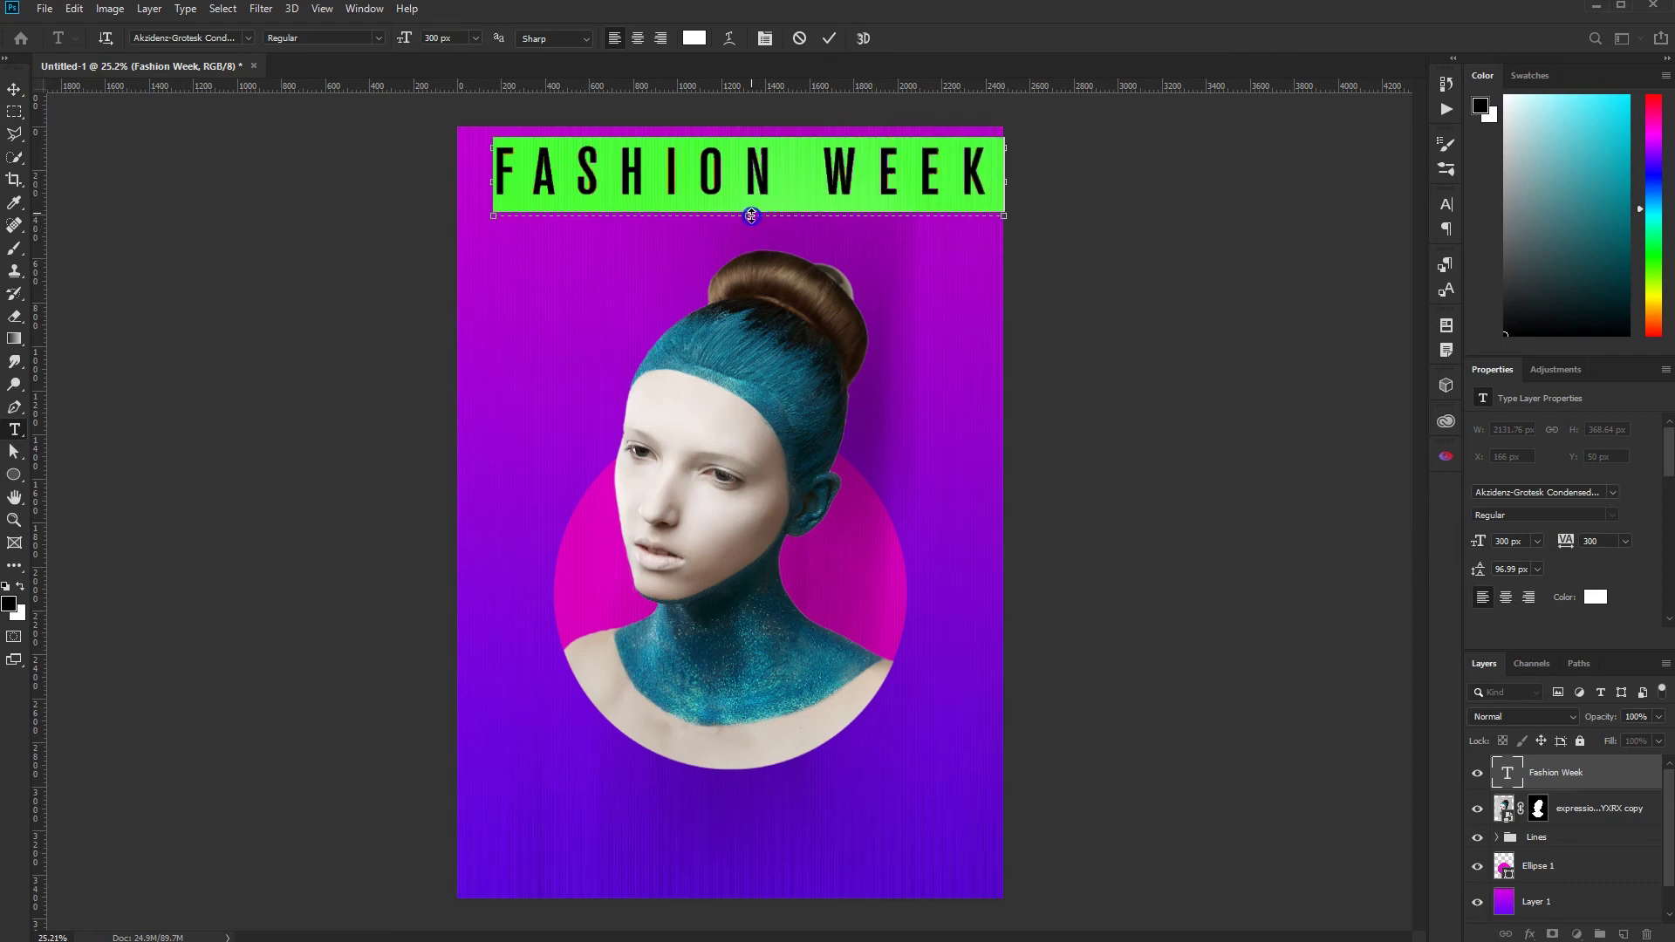
pyautogui.click(828, 37)
pyautogui.moveTo(870, 174); pyautogui.dragTo(891, 225)
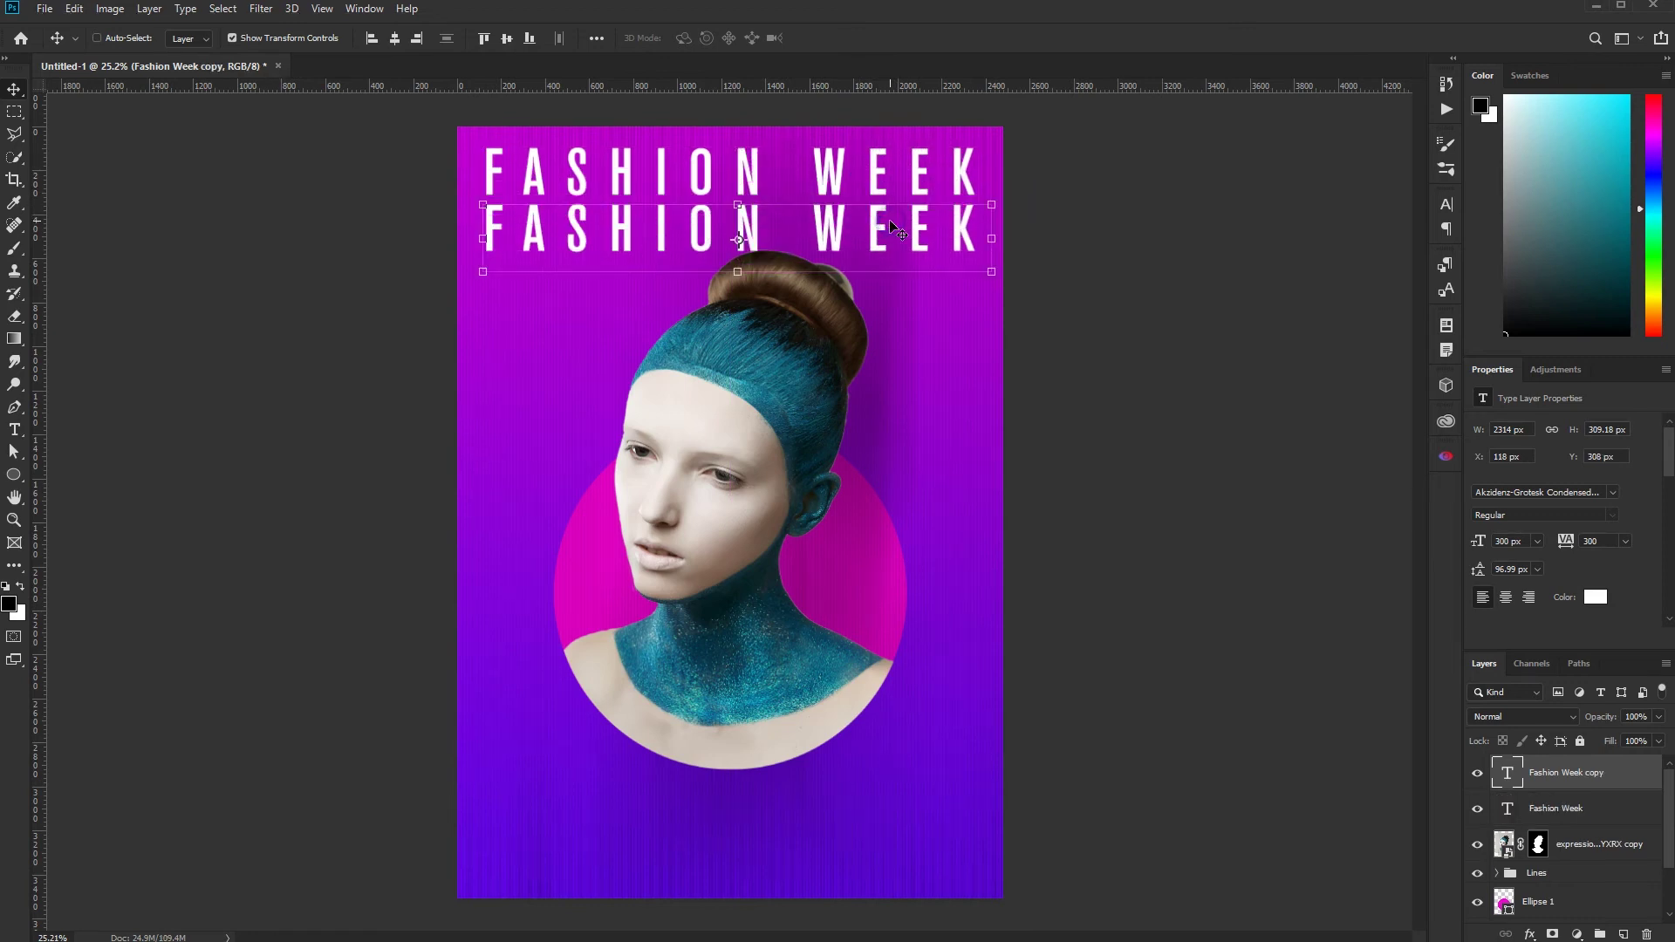
pyautogui.hotkey('ctrl', 'z')
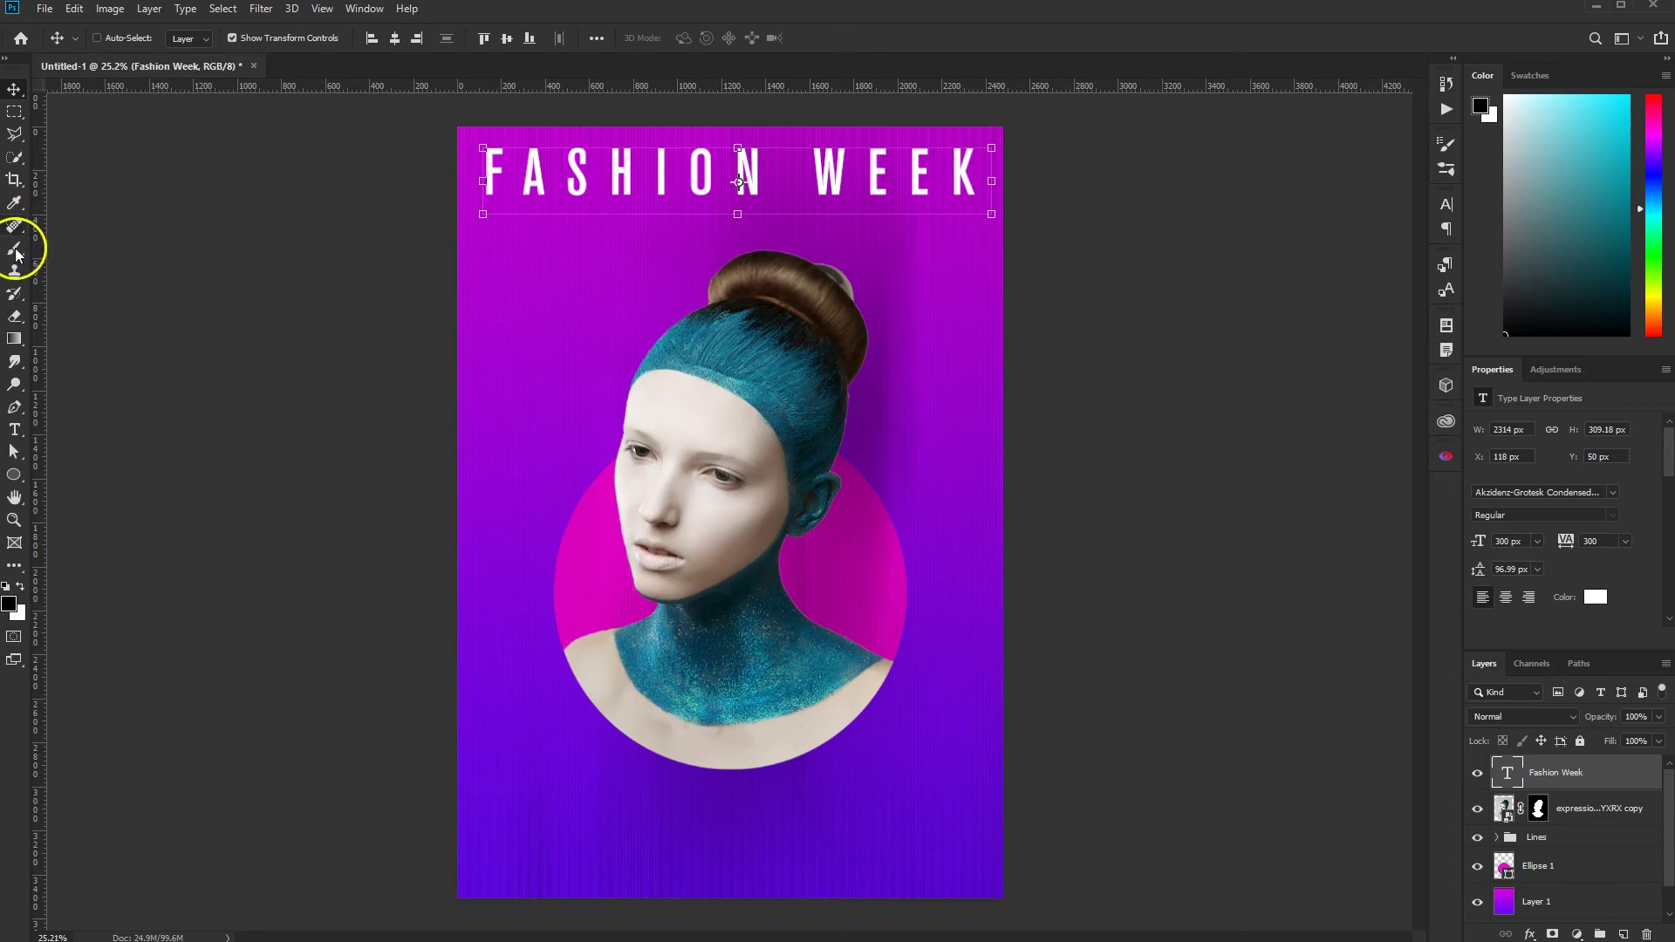
pyautogui.click(14, 429)
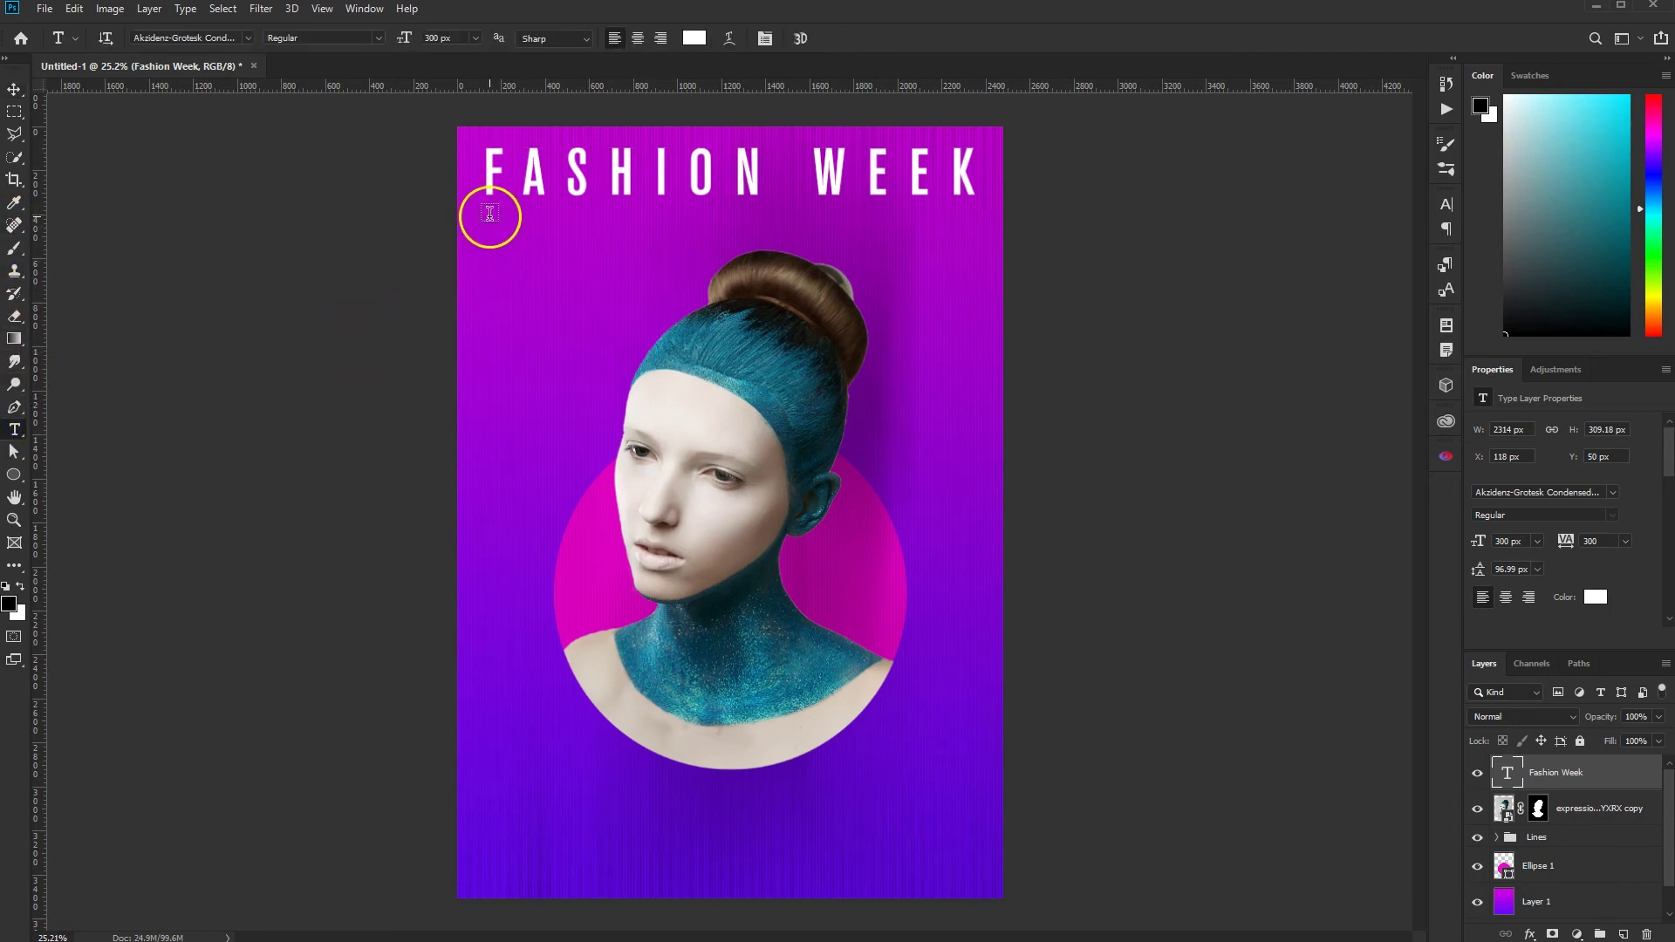
# Add a subtitle text box below the title at 150 px with tracking 50
pyautogui.moveTo(489, 216); pyautogui.dragTo(977, 246)
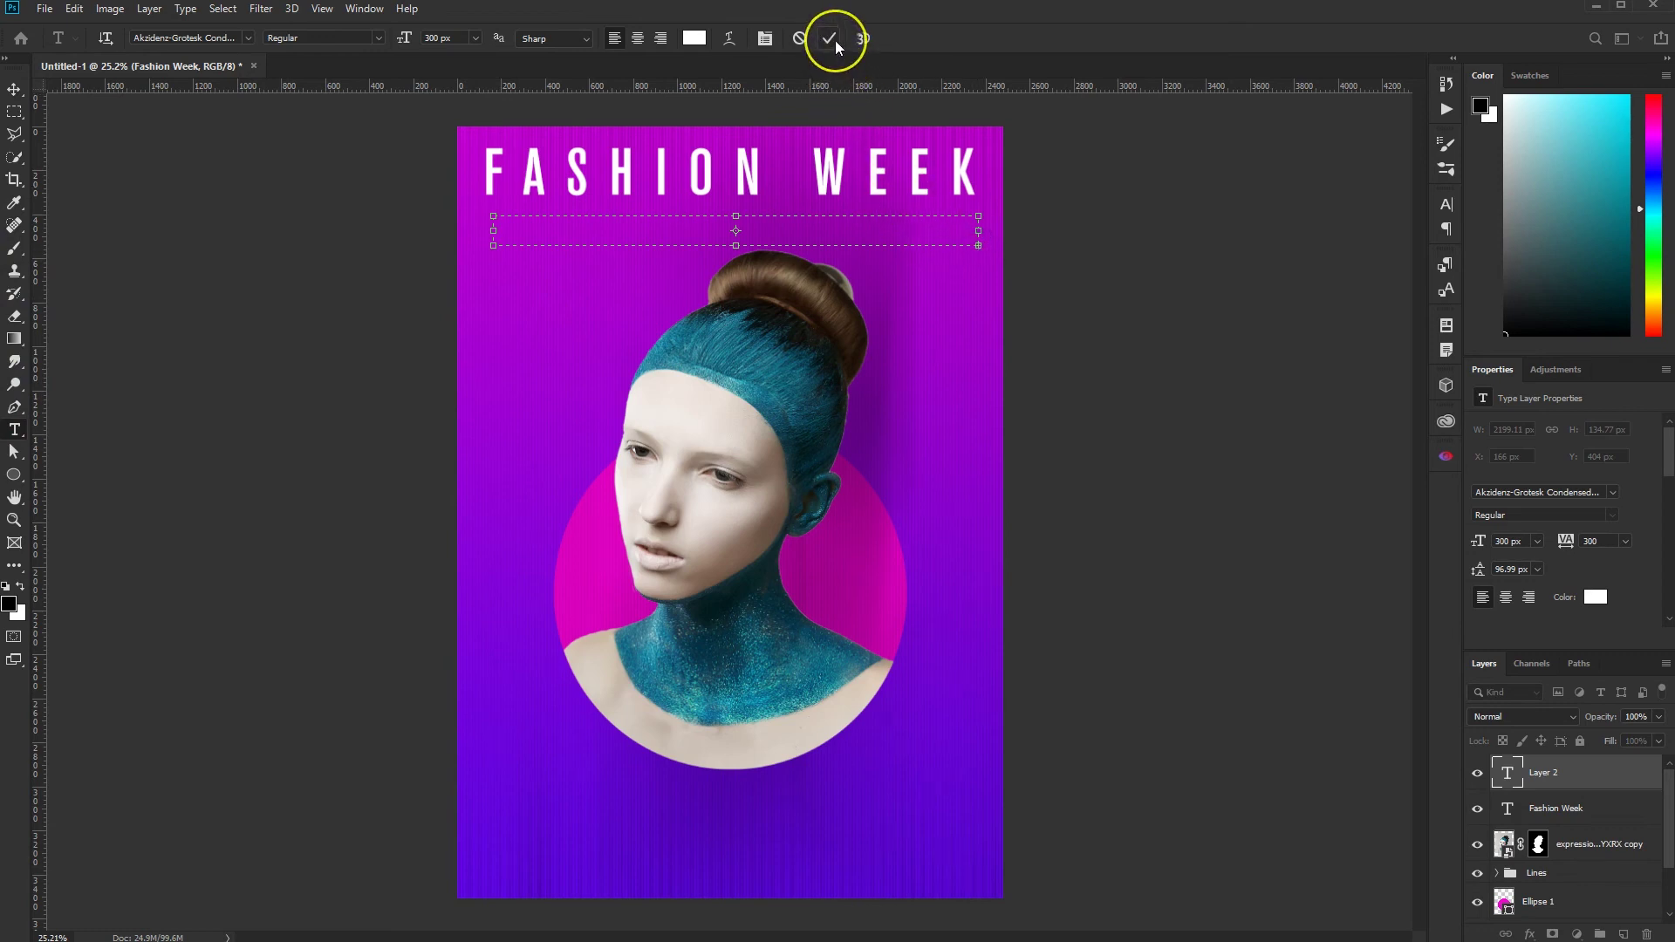
pyautogui.click(835, 40)
pyautogui.write('150')
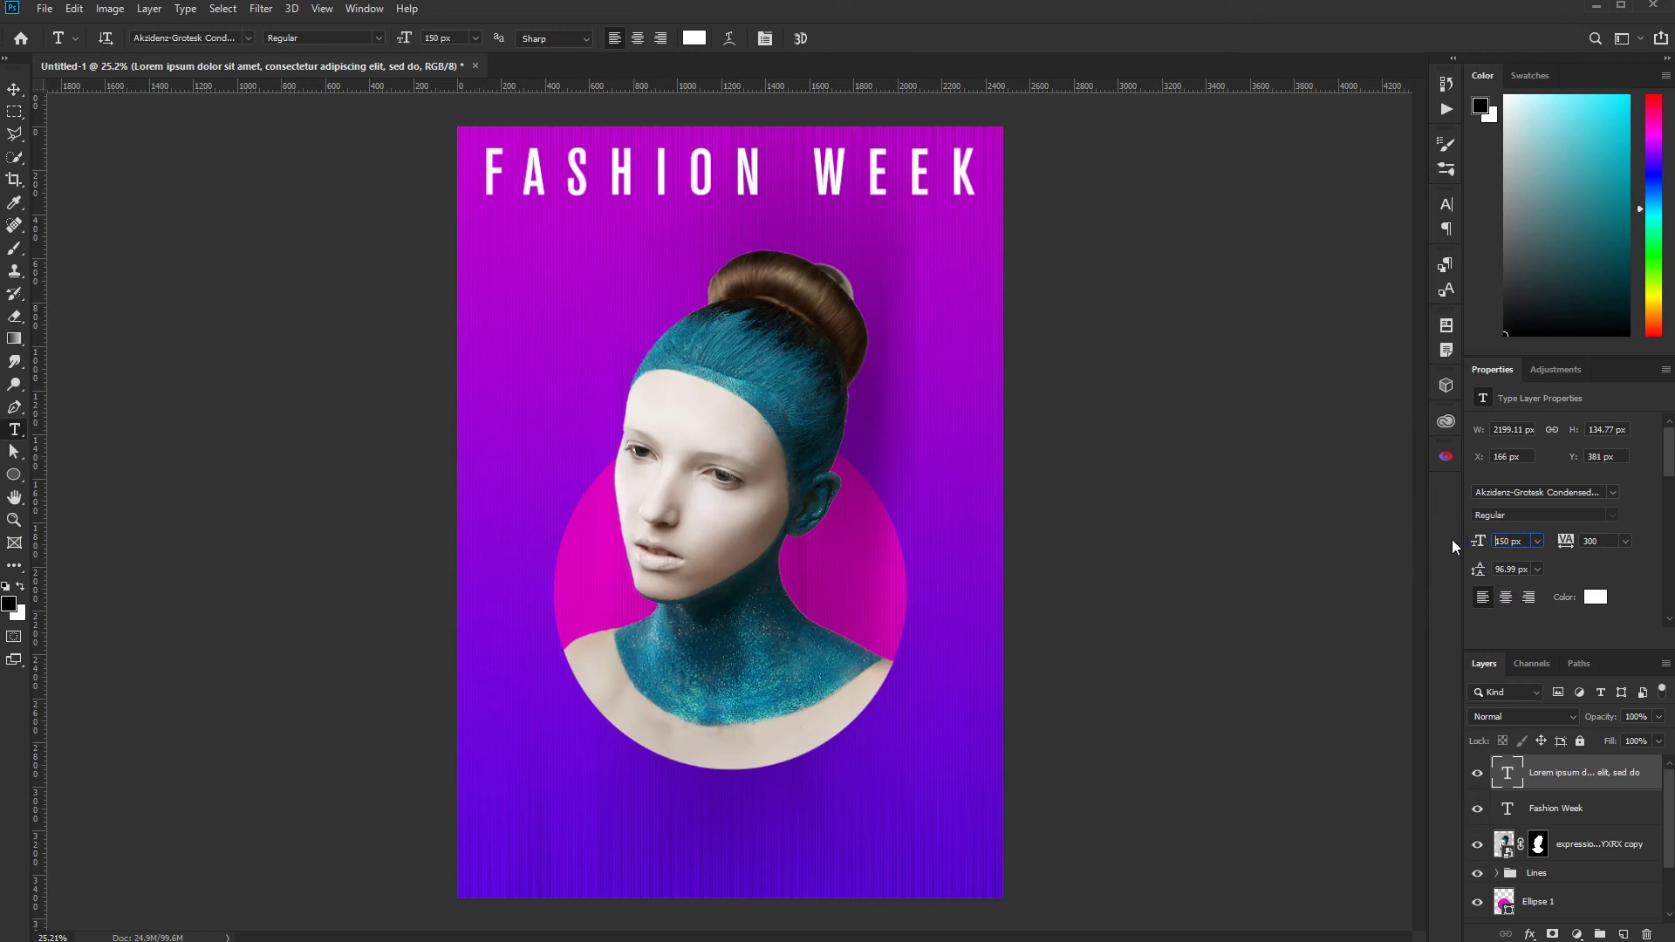
pyautogui.press('Return')
pyautogui.click(1605, 540)
pyautogui.write('50')
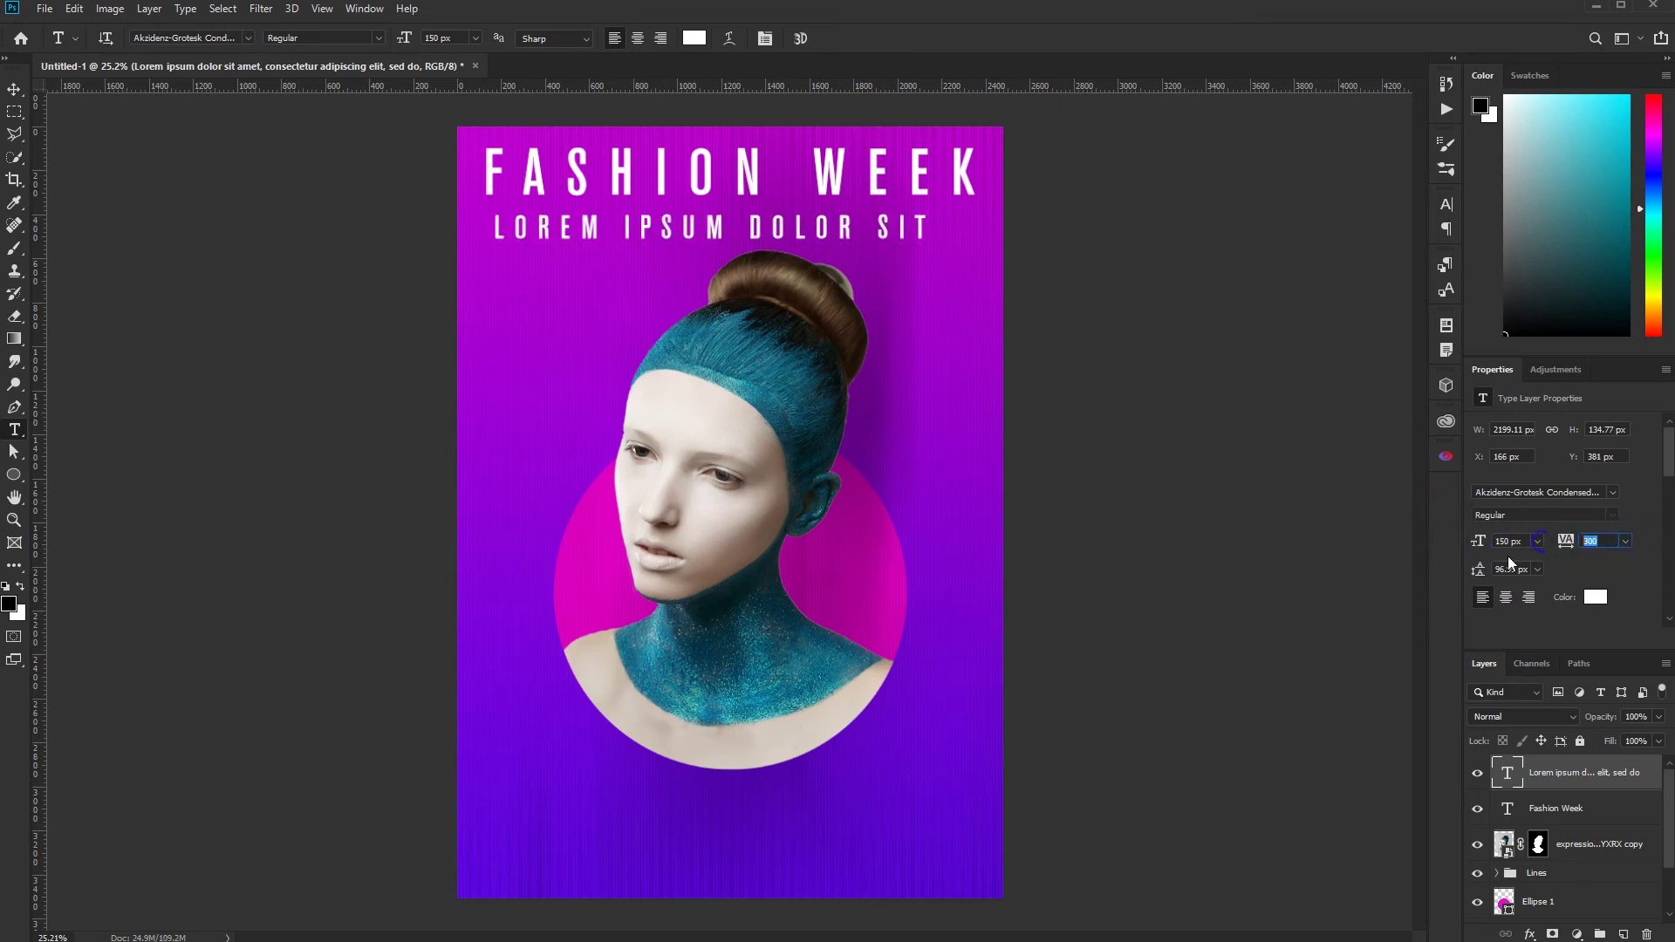
pyautogui.press('Return')
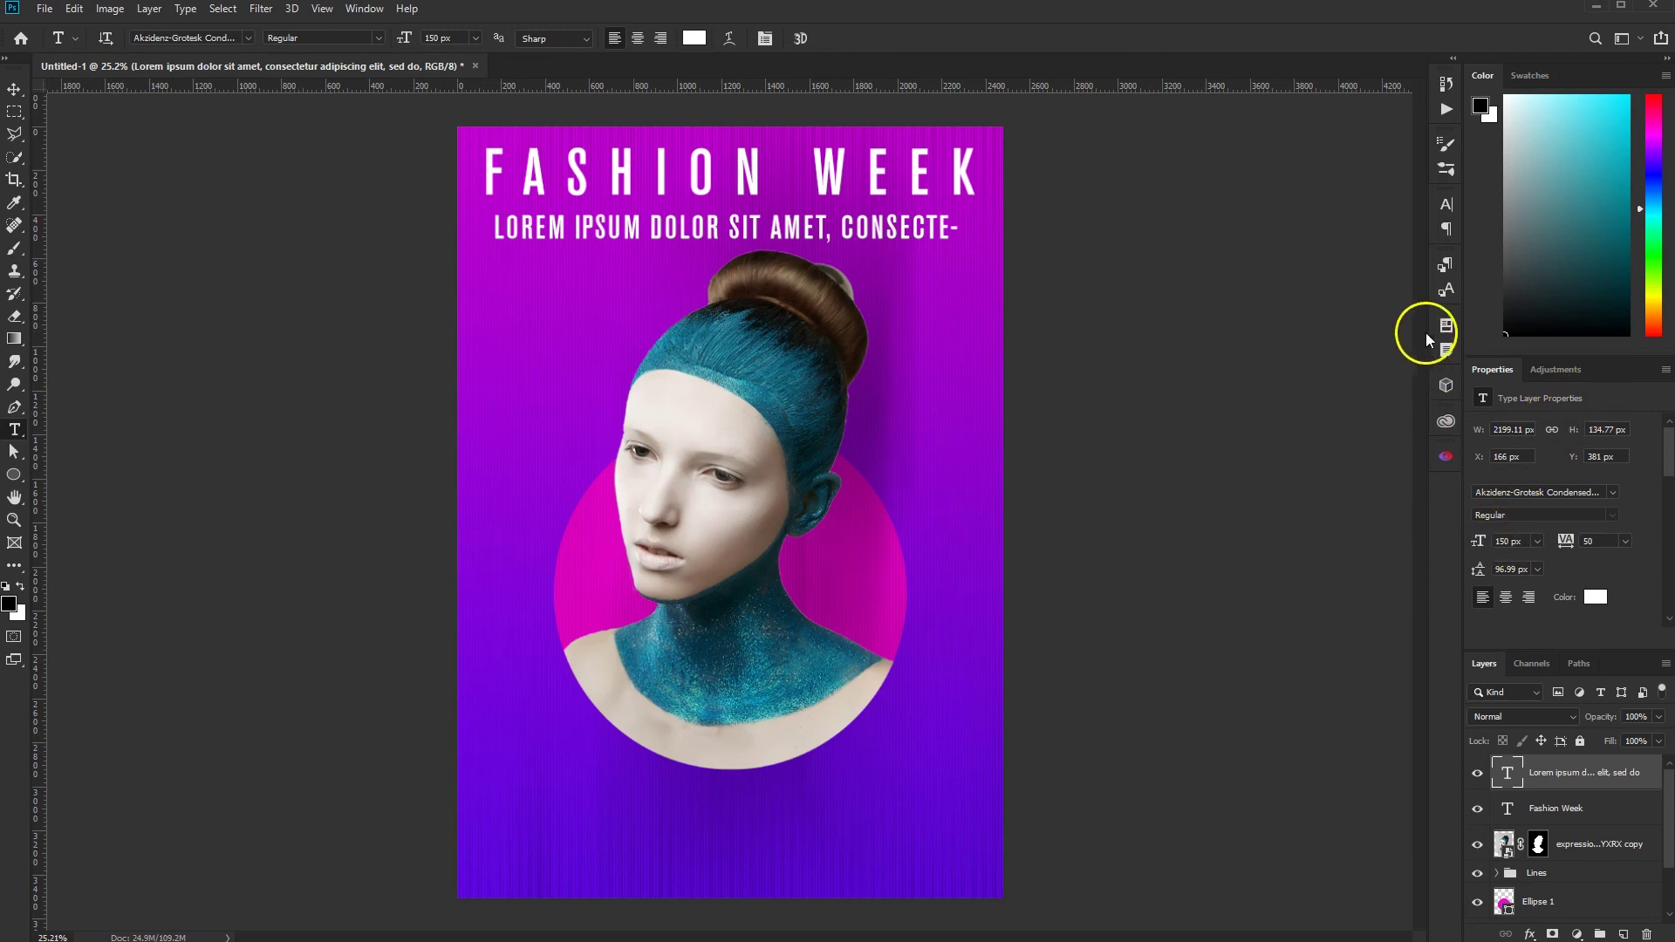
# Turn off hyphenation and widen the subtitle box so CONSECTETUR fits on one line
pyautogui.click(1446, 229)
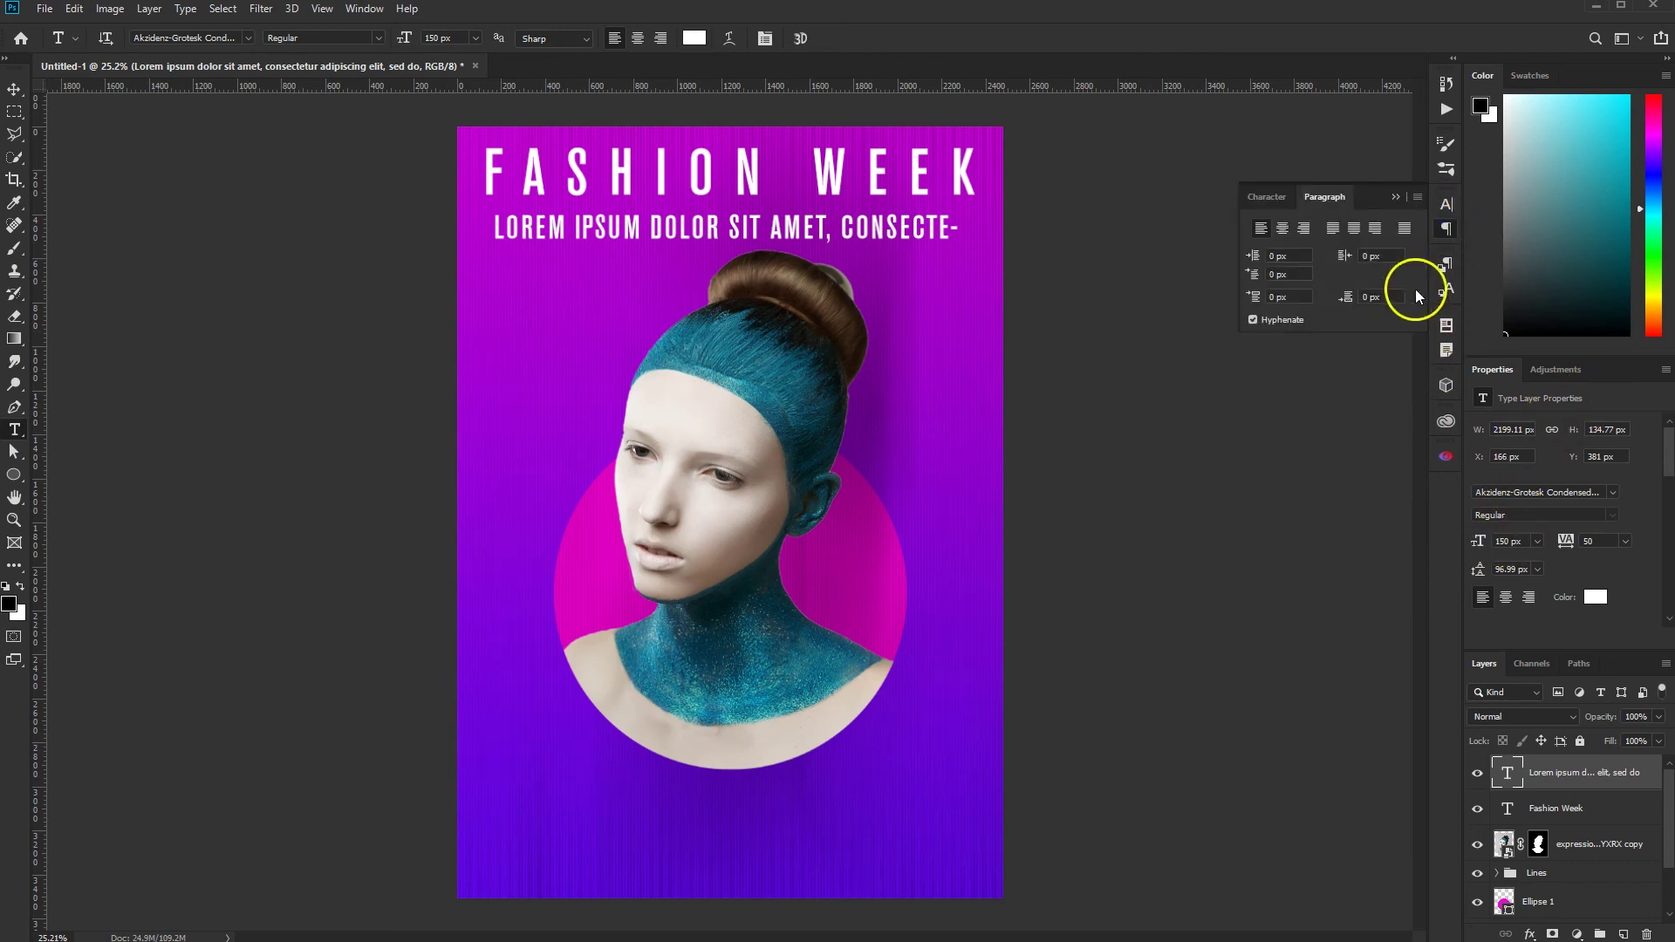
pyautogui.click(1254, 320)
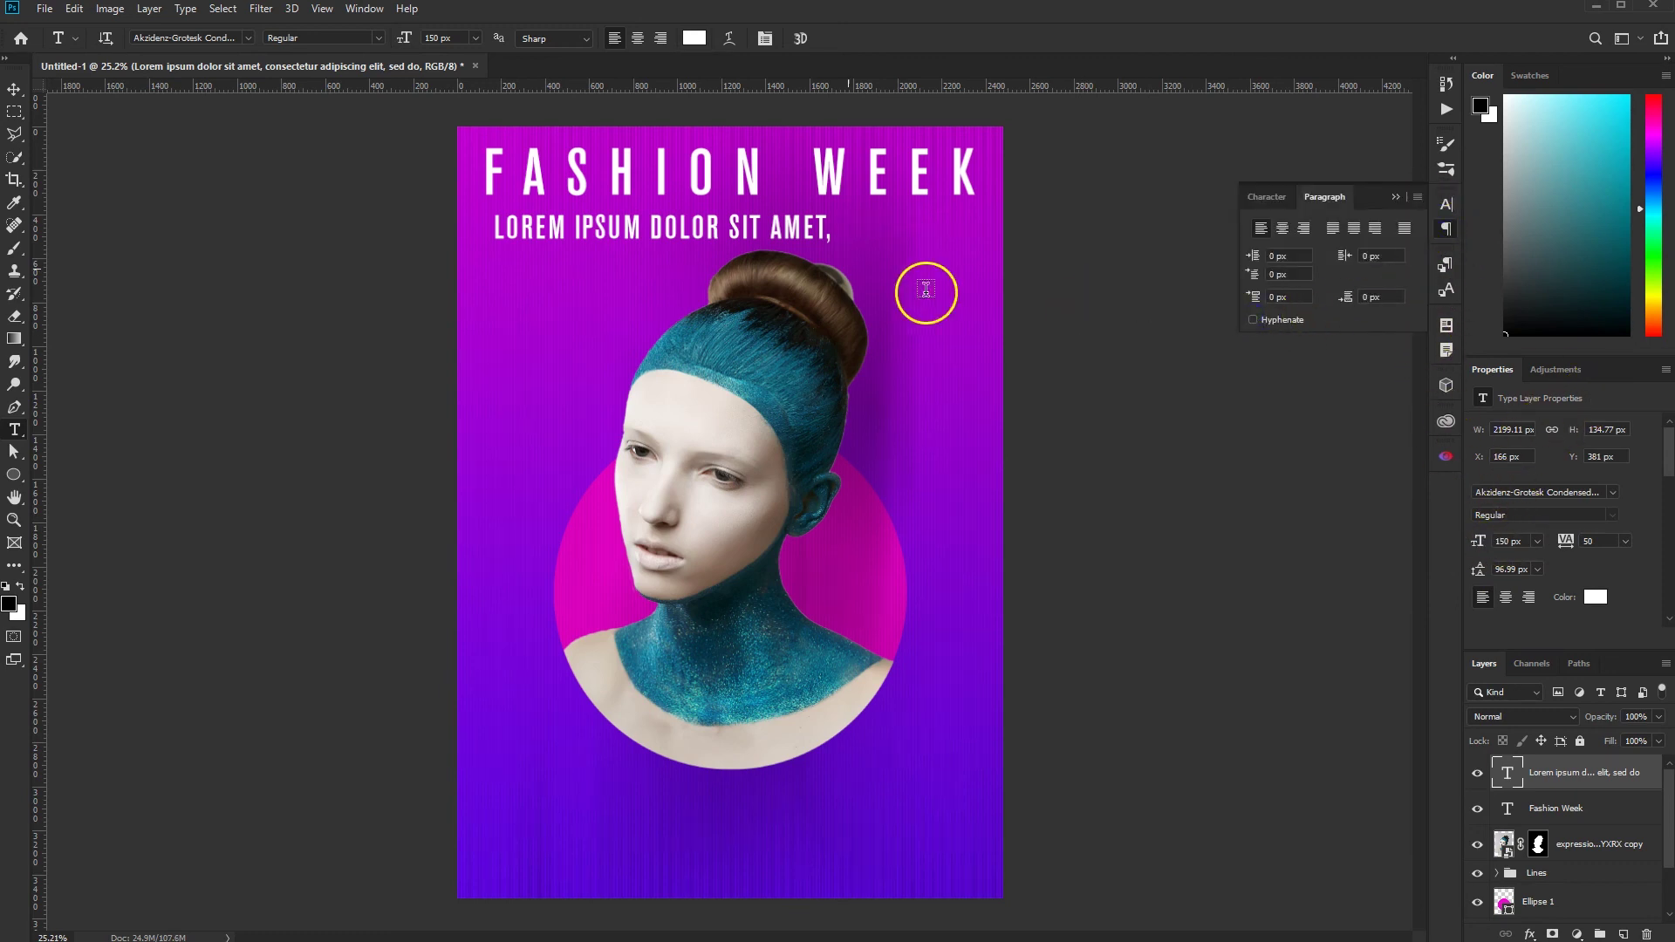
pyautogui.click(13, 91)
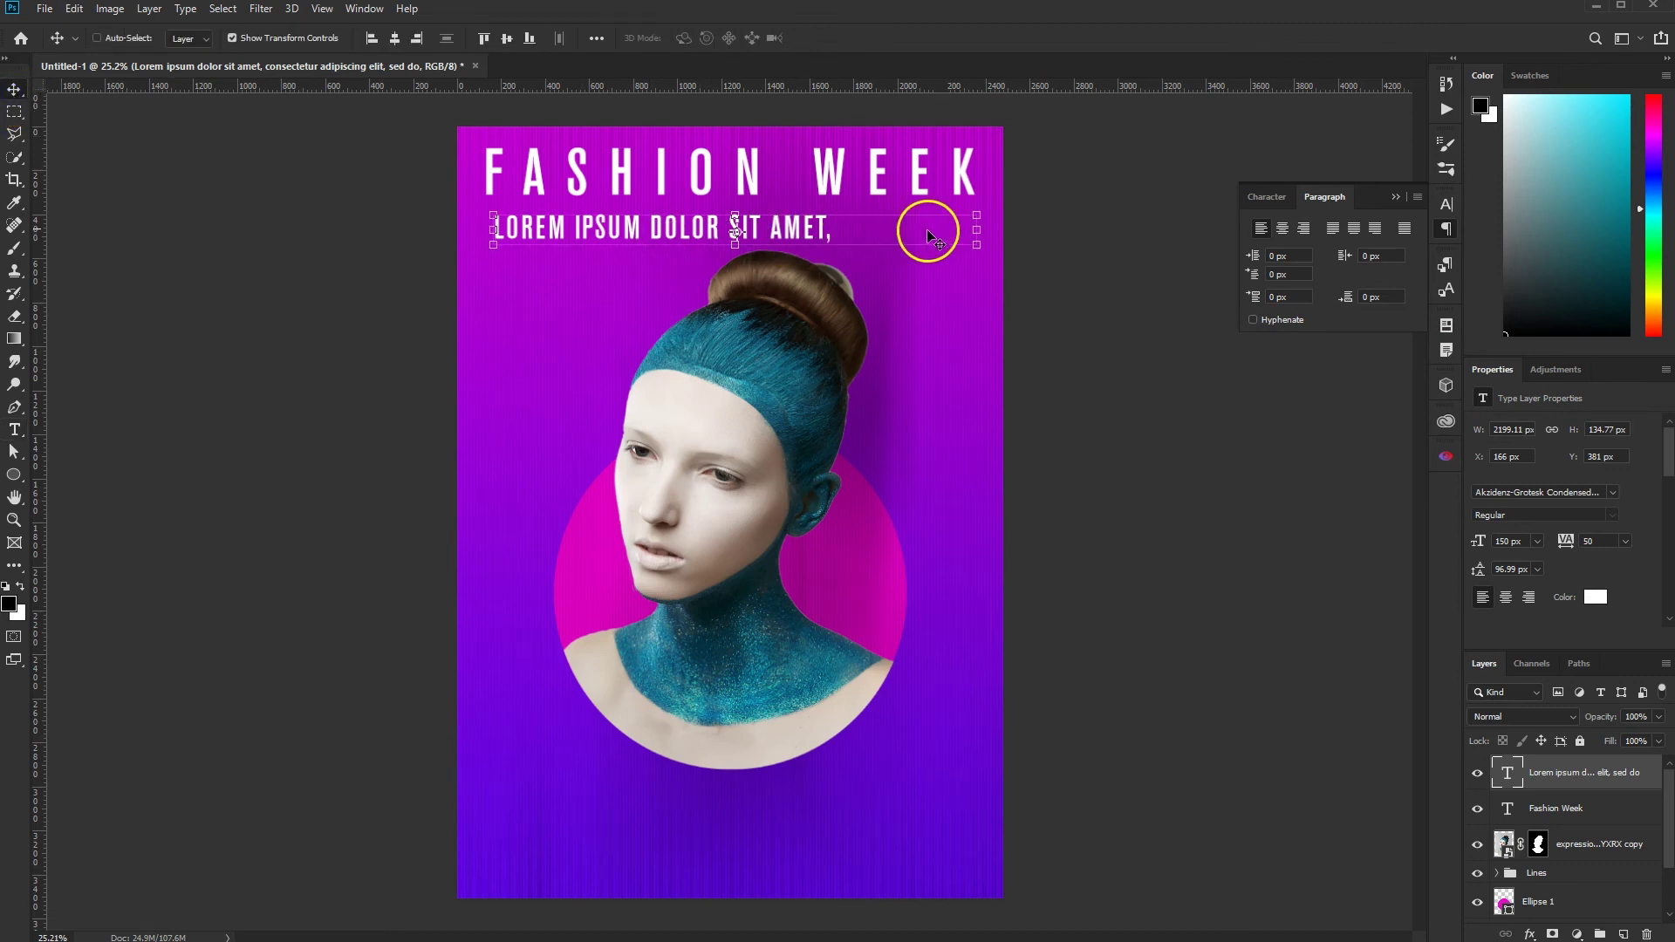
pyautogui.doubleClick(791, 224)
pyautogui.moveTo(966, 231); pyautogui.dragTo(480, 234)
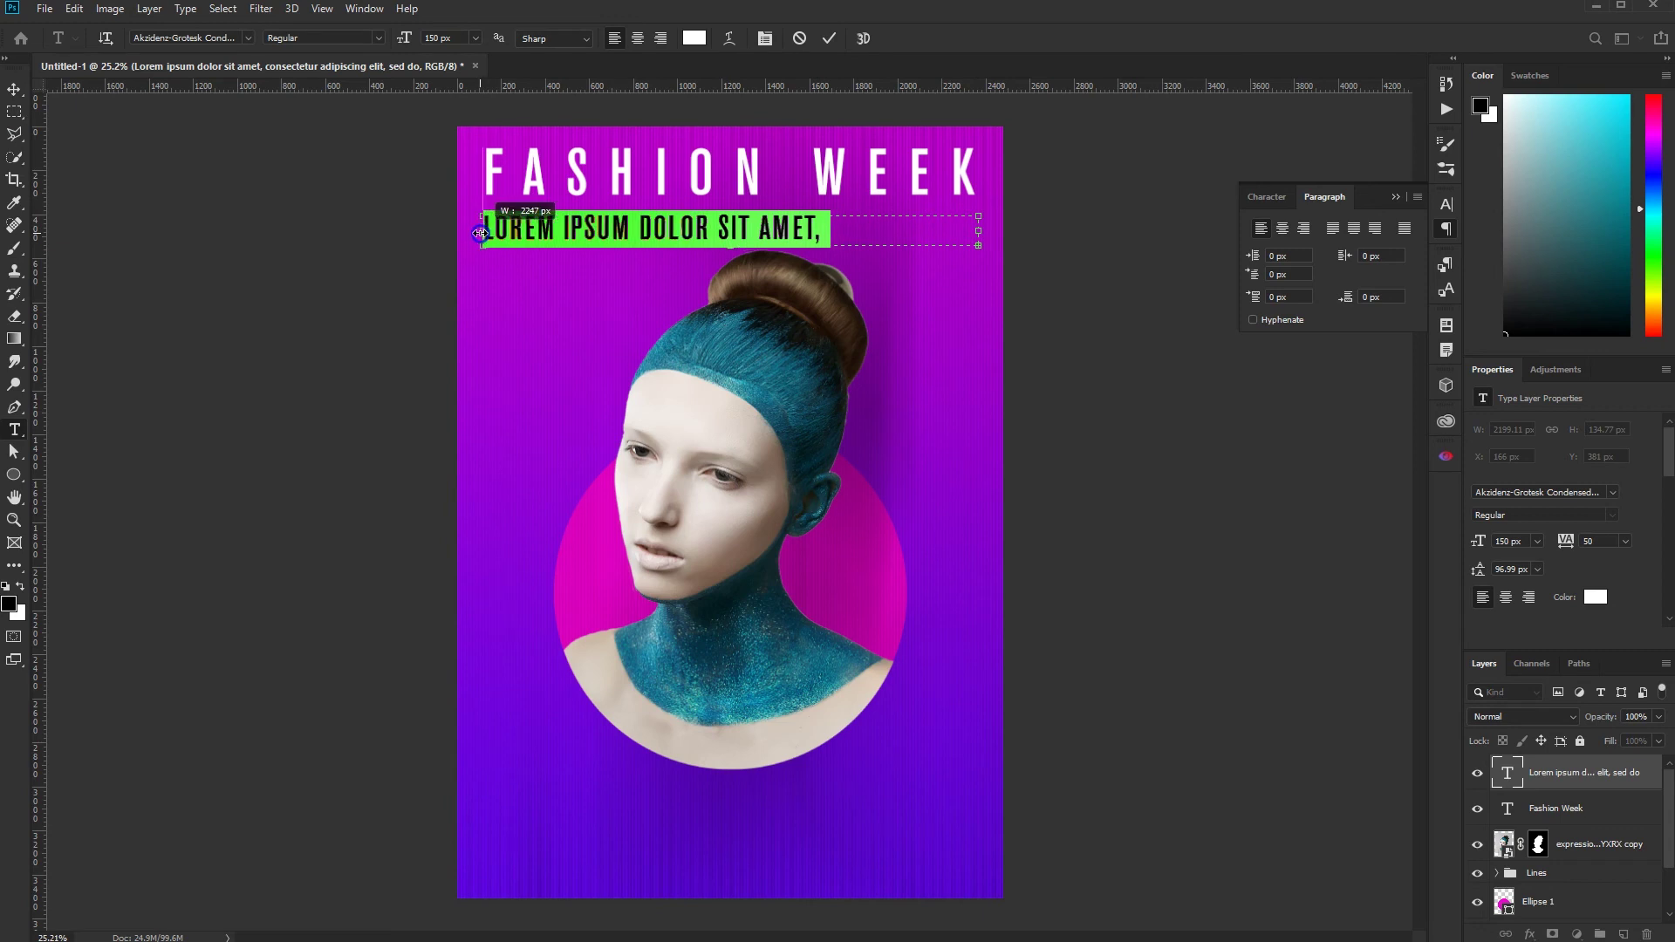
pyautogui.moveTo(978, 231); pyautogui.dragTo(992, 229)
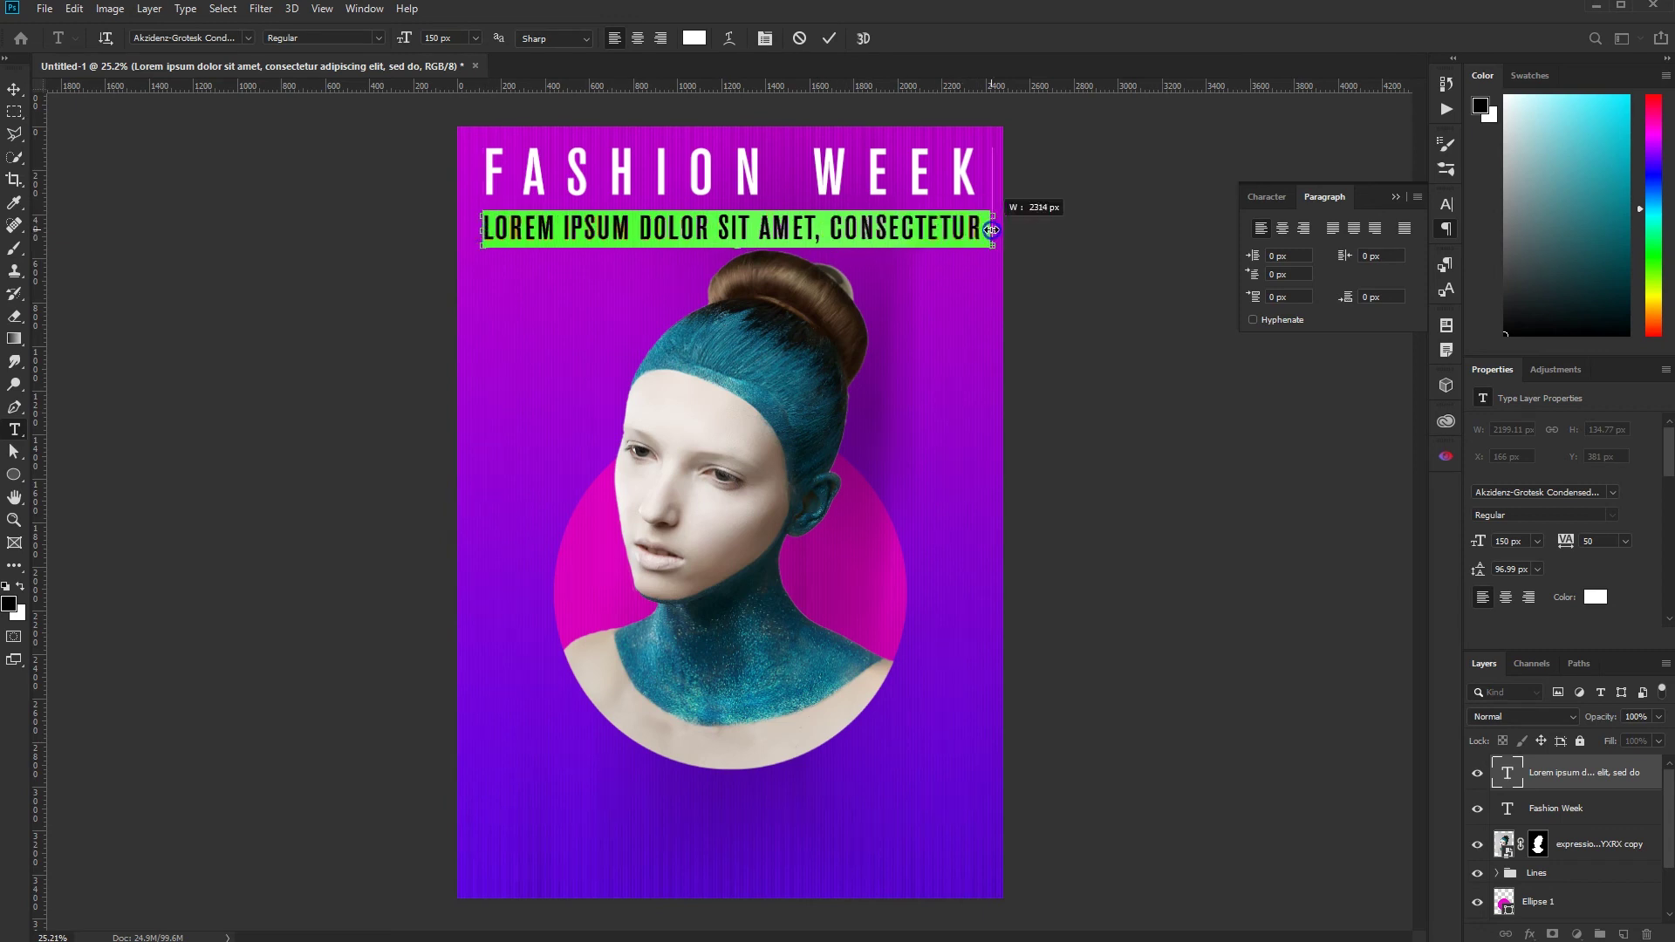
pyautogui.click(820, 41)
# Scale the subtitle to the title's width and place it just beneath FASHION WEEK
pyautogui.hotkey('ctrl', 't')
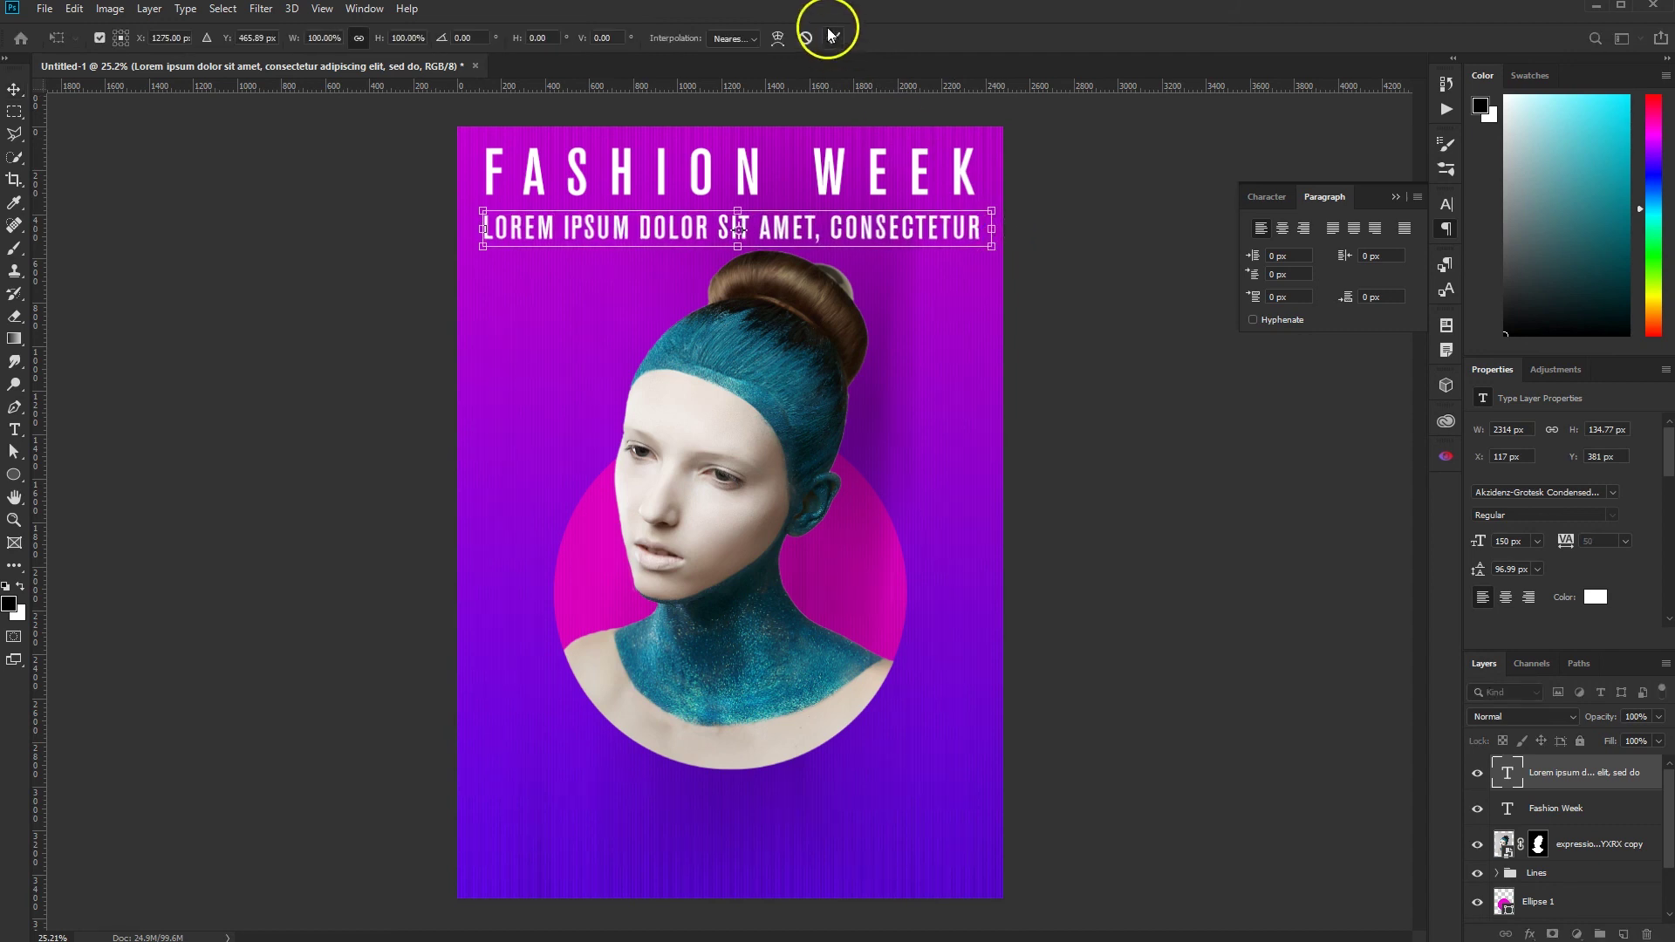
pyautogui.moveTo(990, 248); pyautogui.dragTo(989, 242)
pyautogui.moveTo(543, 229); pyautogui.dragTo(544, 223)
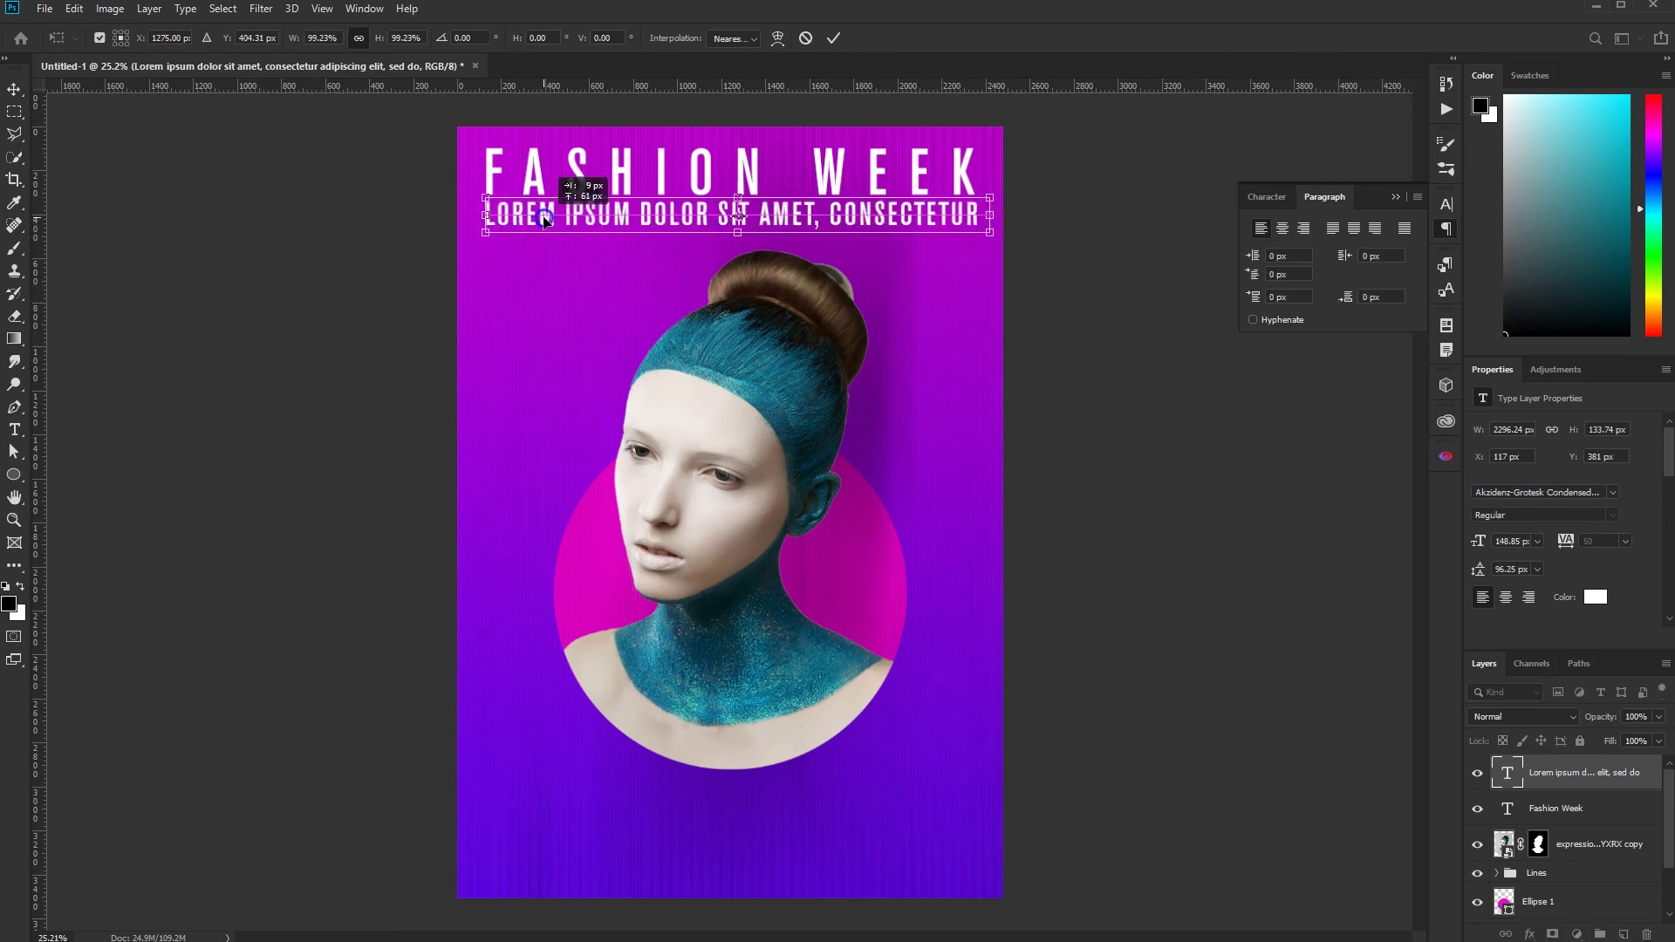
pyautogui.scroll(1, 703, 197)
pyautogui.scroll(1, 702, 197)
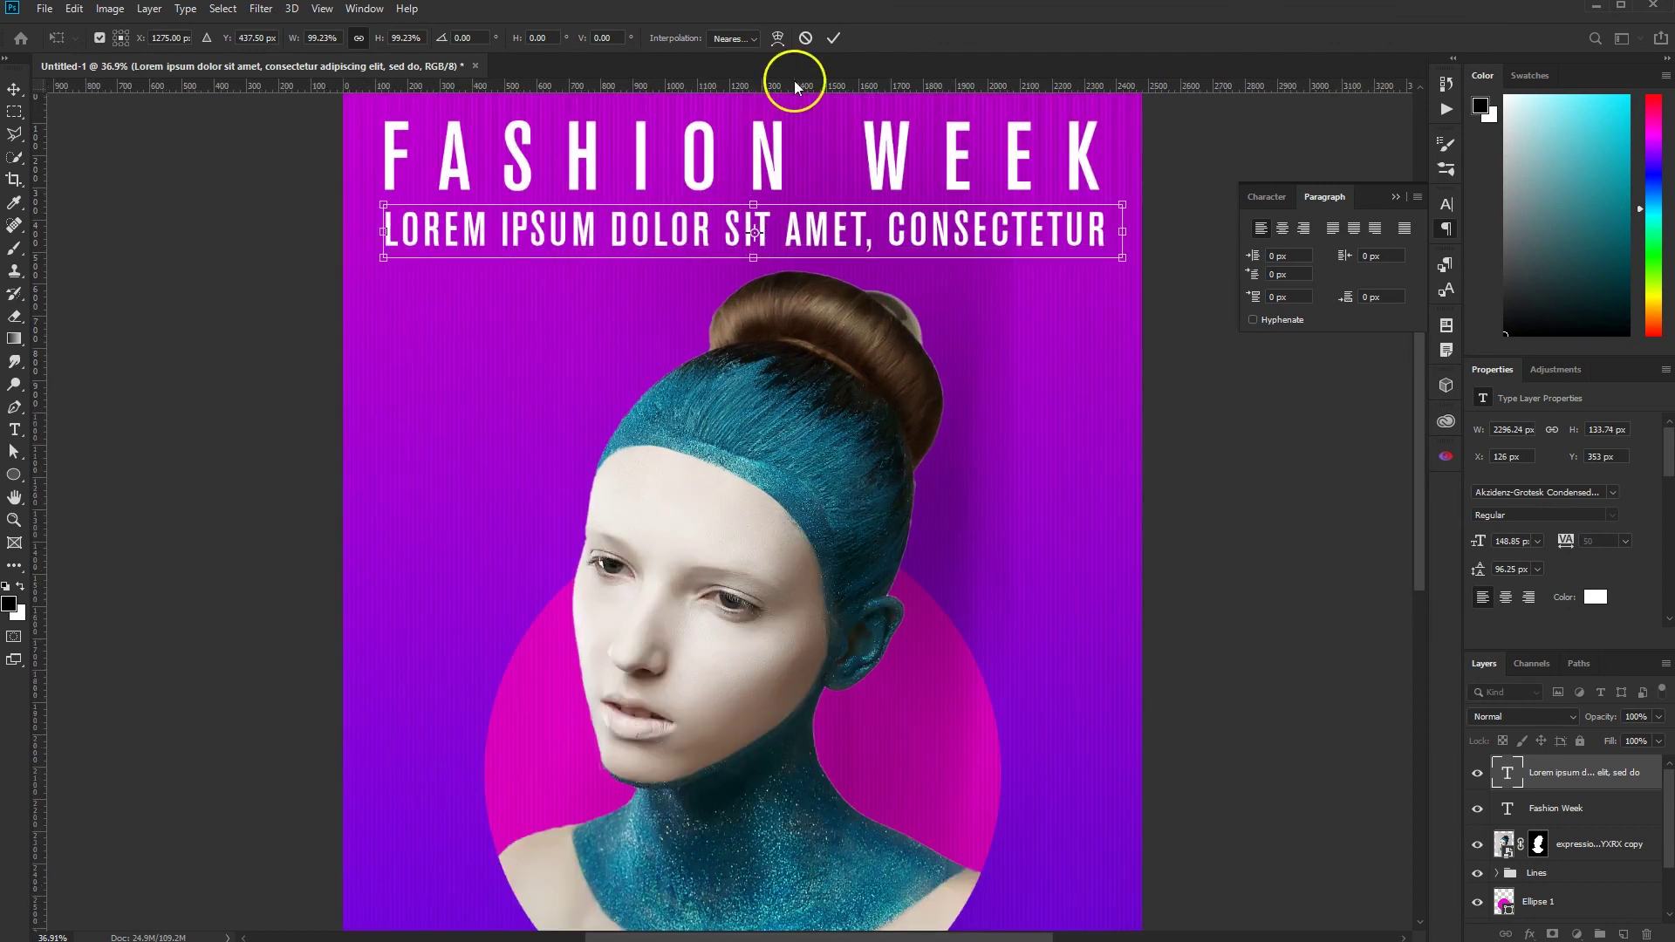
pyautogui.click(831, 39)
pyautogui.moveTo(1039, 225); pyautogui.dragTo(549, 215)
pyautogui.scroll(4, 347, 232)
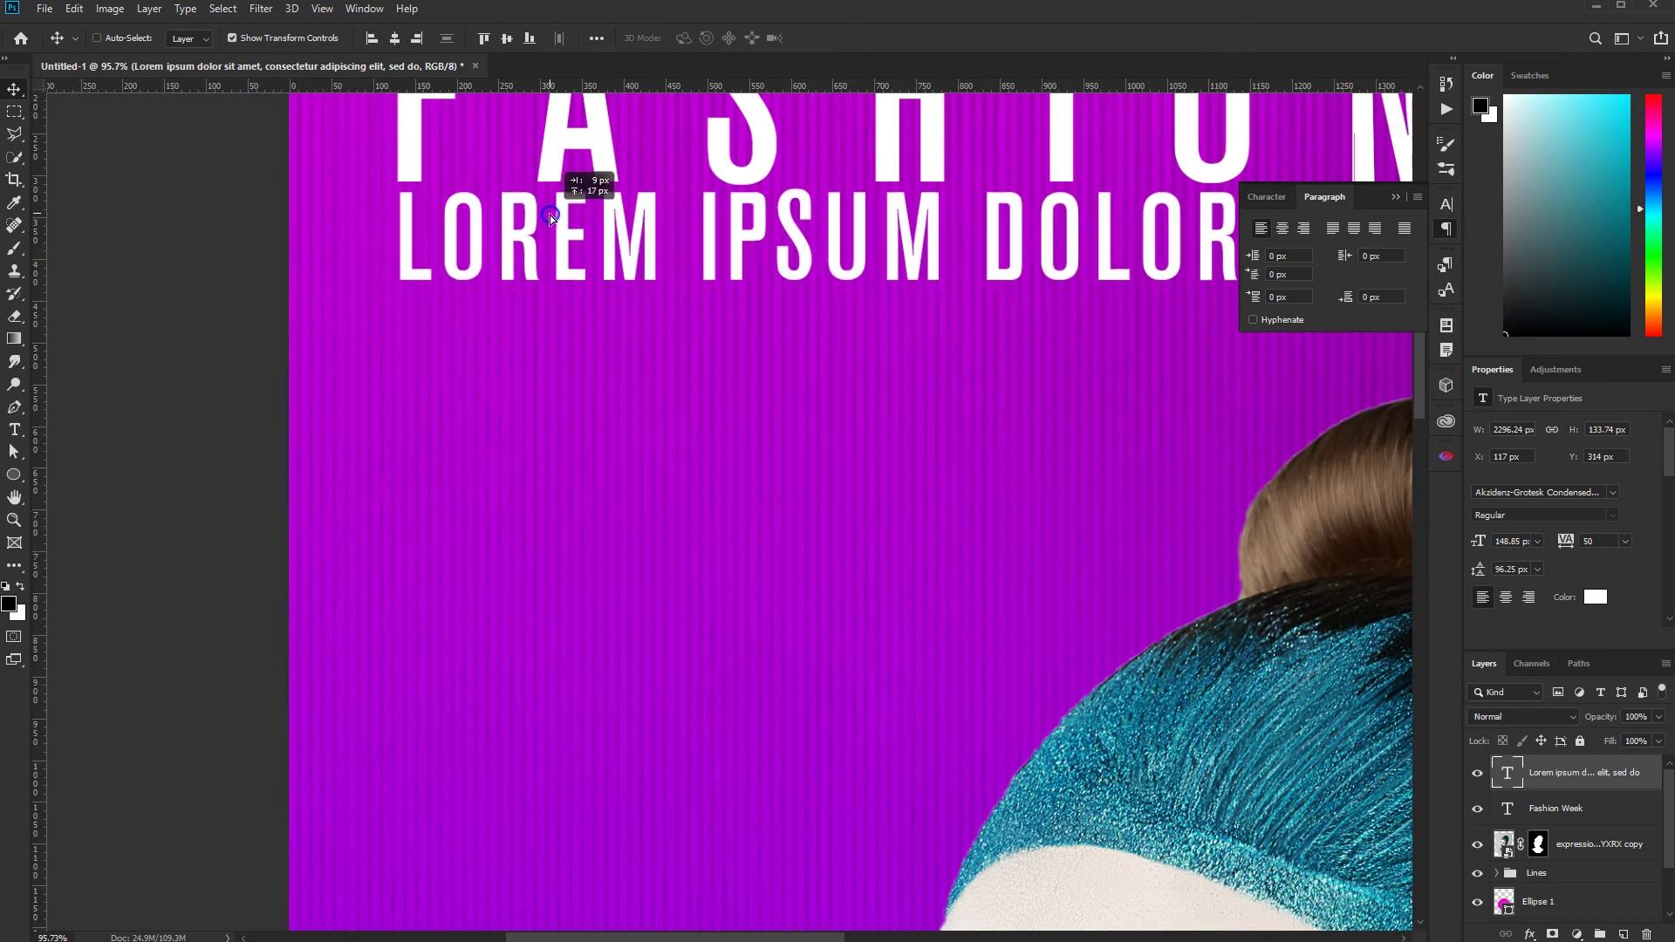
pyautogui.moveTo(549, 214); pyautogui.dragTo(551, 197)
pyautogui.press('Down')
pyautogui.press('Down')
pyautogui.press('Down')
pyautogui.press('Down')
pyautogui.press('Down')
pyautogui.press('Down')
pyautogui.press('Down')
pyautogui.press('Down')
pyautogui.press('Down')
pyautogui.press('Down')
pyautogui.press('Down')
pyautogui.press('Down')
pyautogui.press('Down')
pyautogui.press('Down')
pyautogui.press('Down')
# Shrink the subtitle slightly to align its right edge and lower it a little
pyautogui.scroll(-3, 541, 210)
pyautogui.hscroll(3, 739, 314)
pyautogui.hscroll(5, 856, 314)
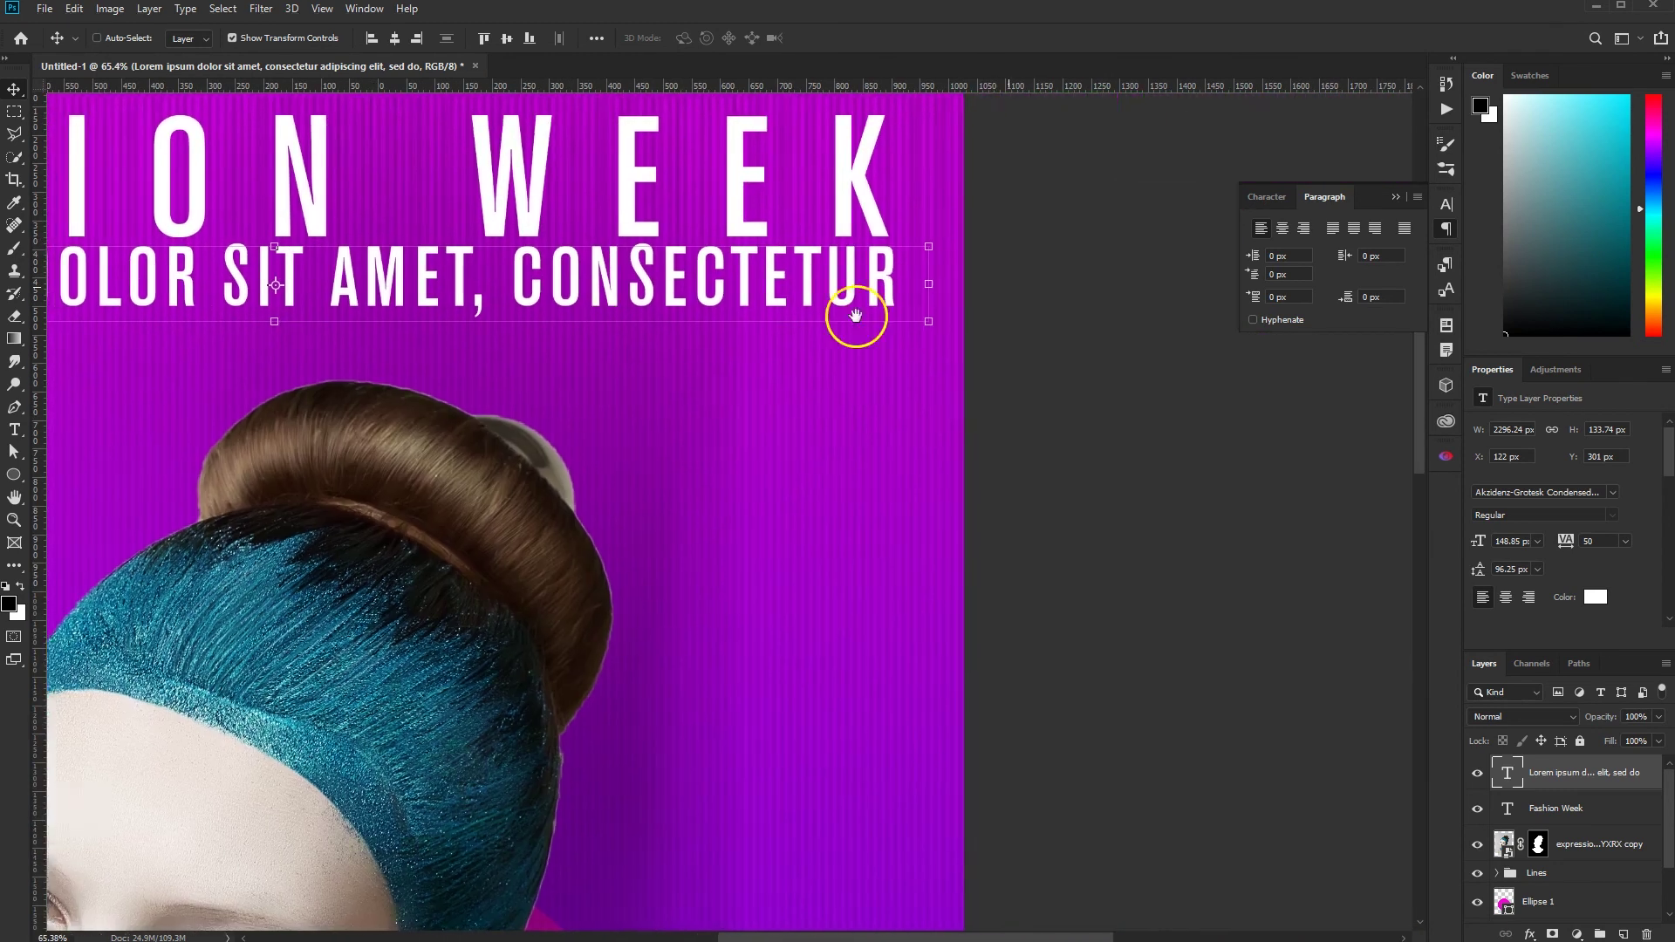
pyautogui.scroll(3, 855, 315)
pyautogui.hscroll(5, 871, 311)
pyautogui.hotkey('ctrl', 't')
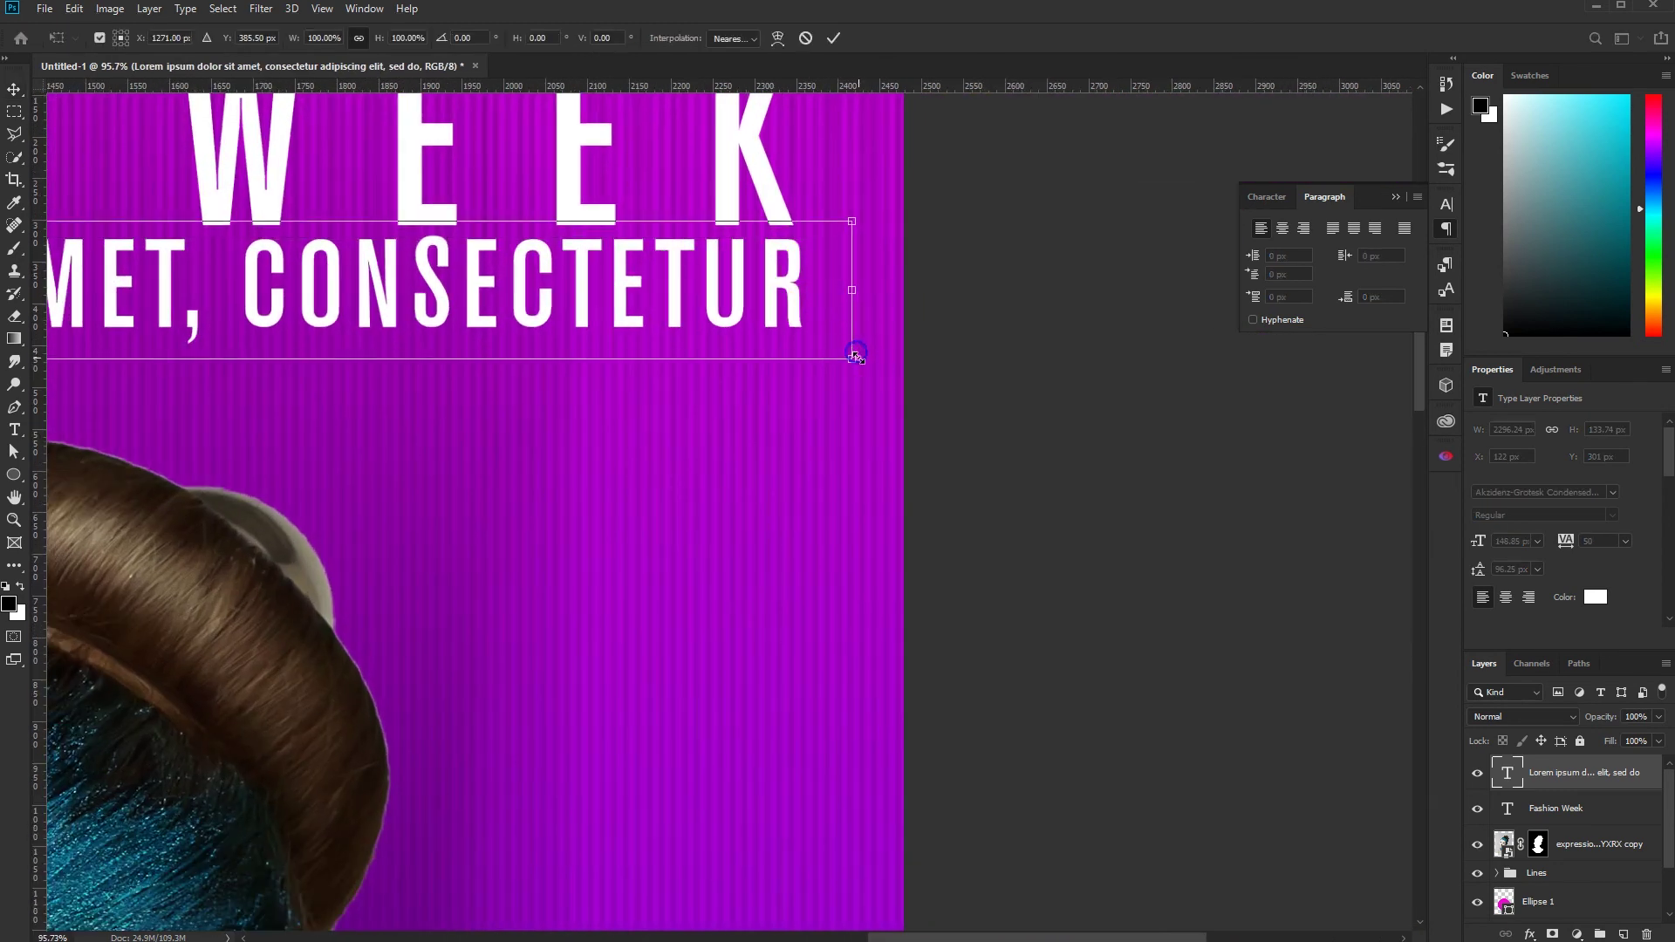
pyautogui.moveTo(854, 359); pyautogui.dragTo(840, 346)
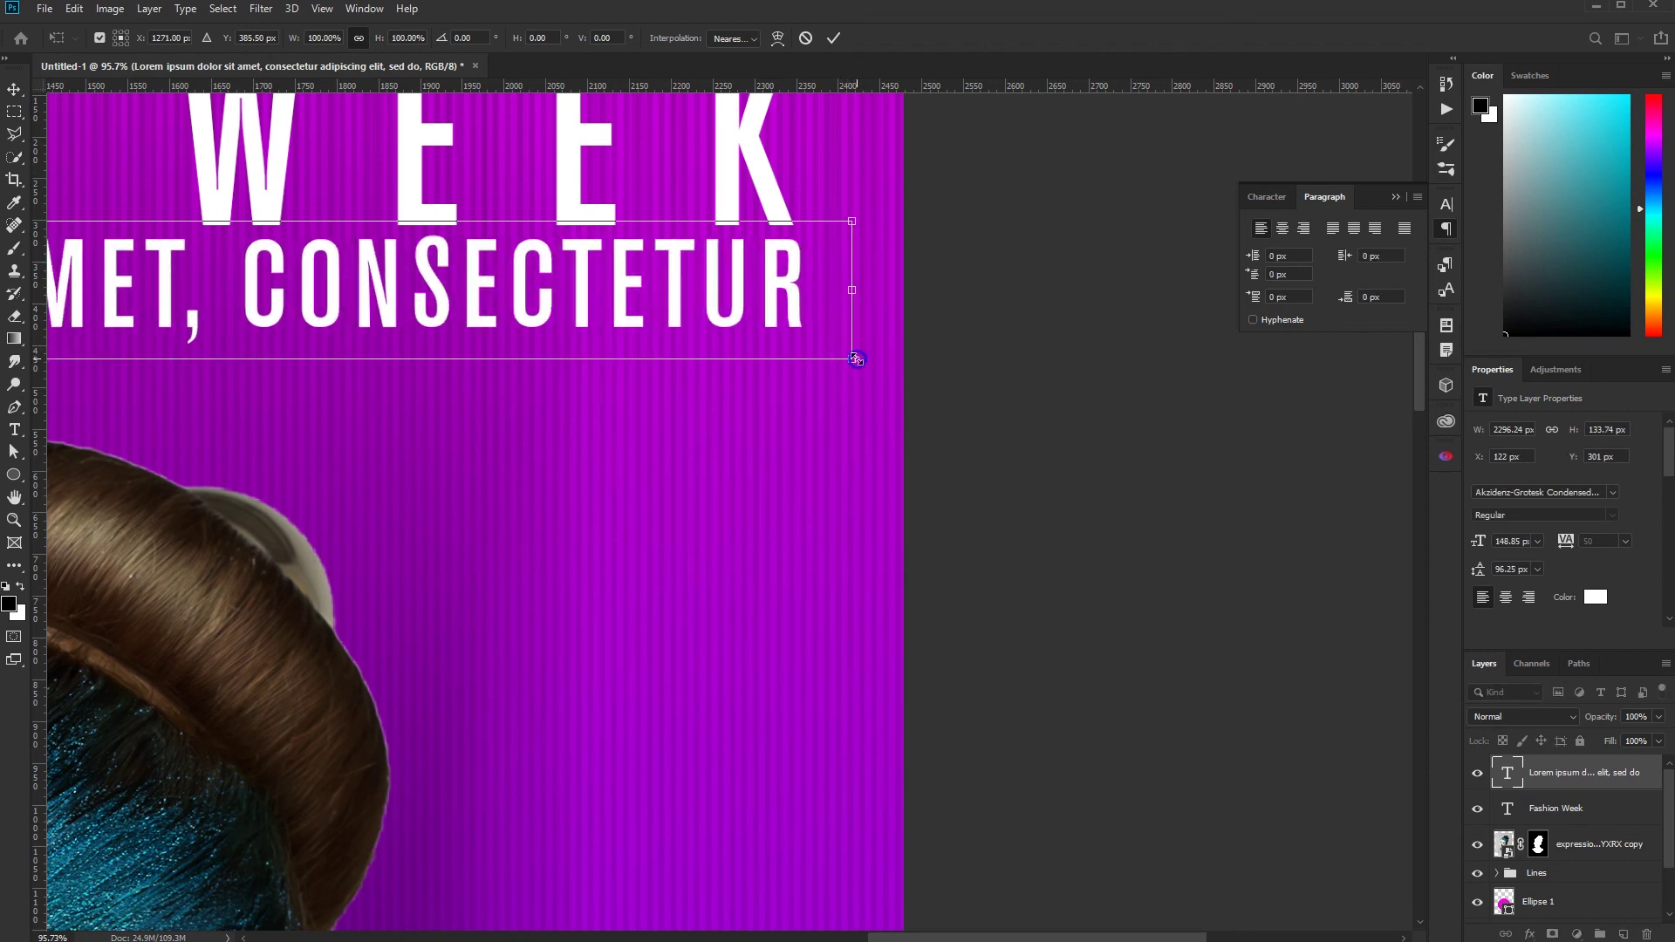
pyautogui.moveTo(856, 359); pyautogui.dragTo(849, 350)
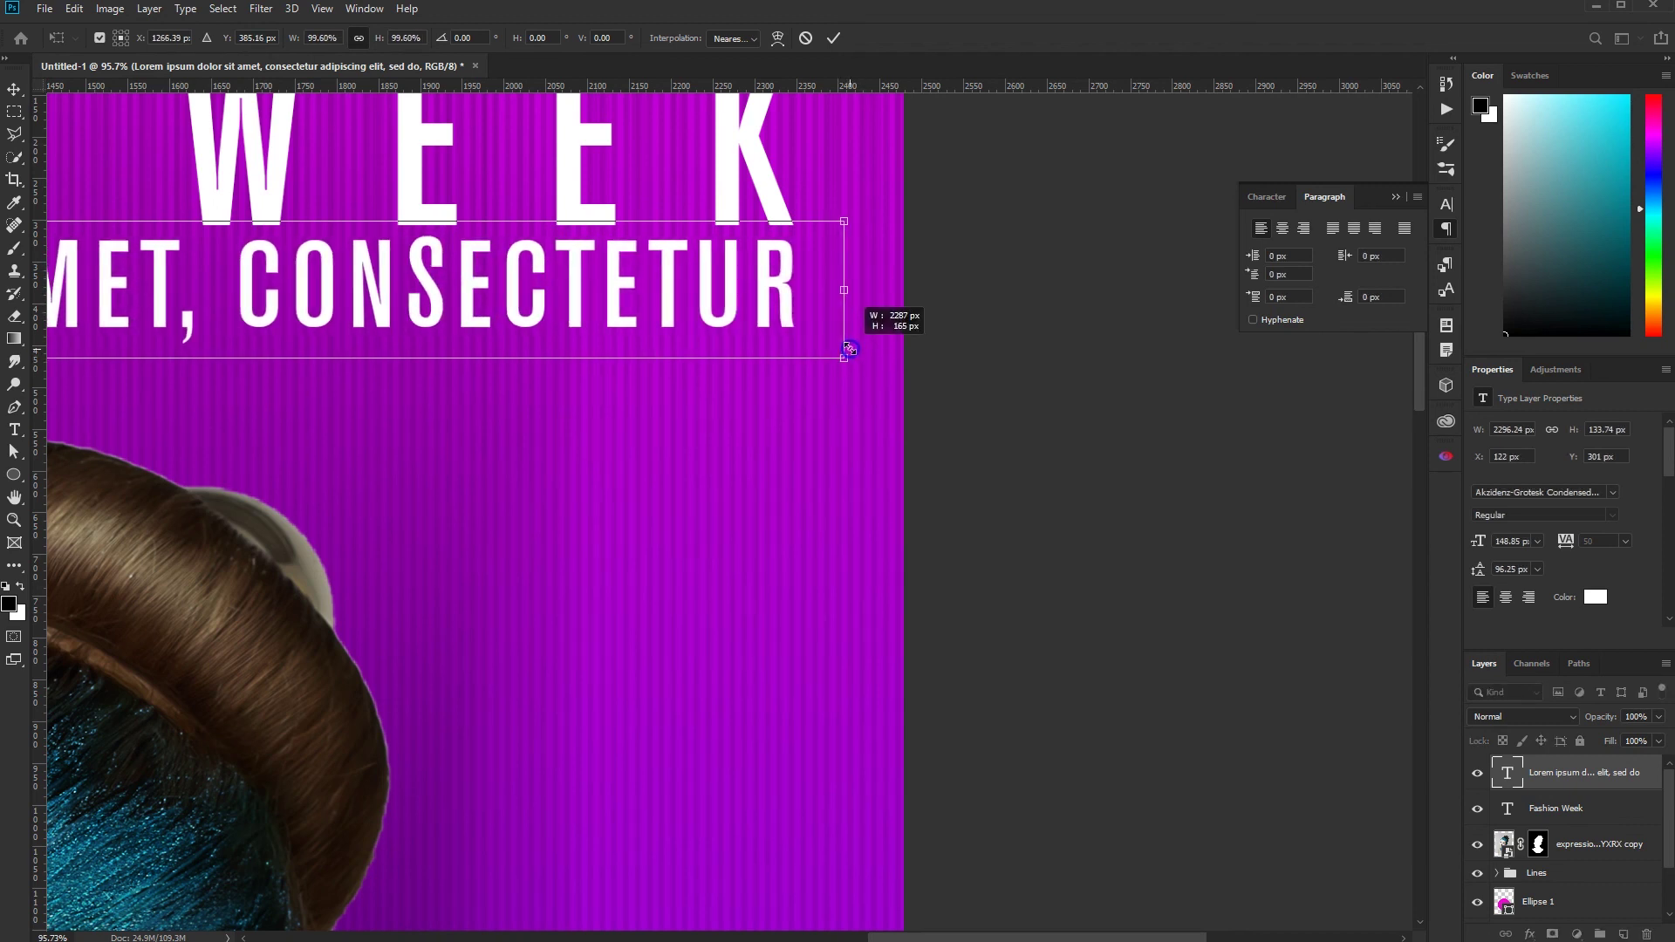
pyautogui.click(834, 39)
pyautogui.scroll(-3, 884, 378)
pyautogui.scroll(-2, 885, 378)
pyautogui.scroll(1, 498, 407)
pyautogui.moveTo(507, 354); pyautogui.dragTo(508, 364)
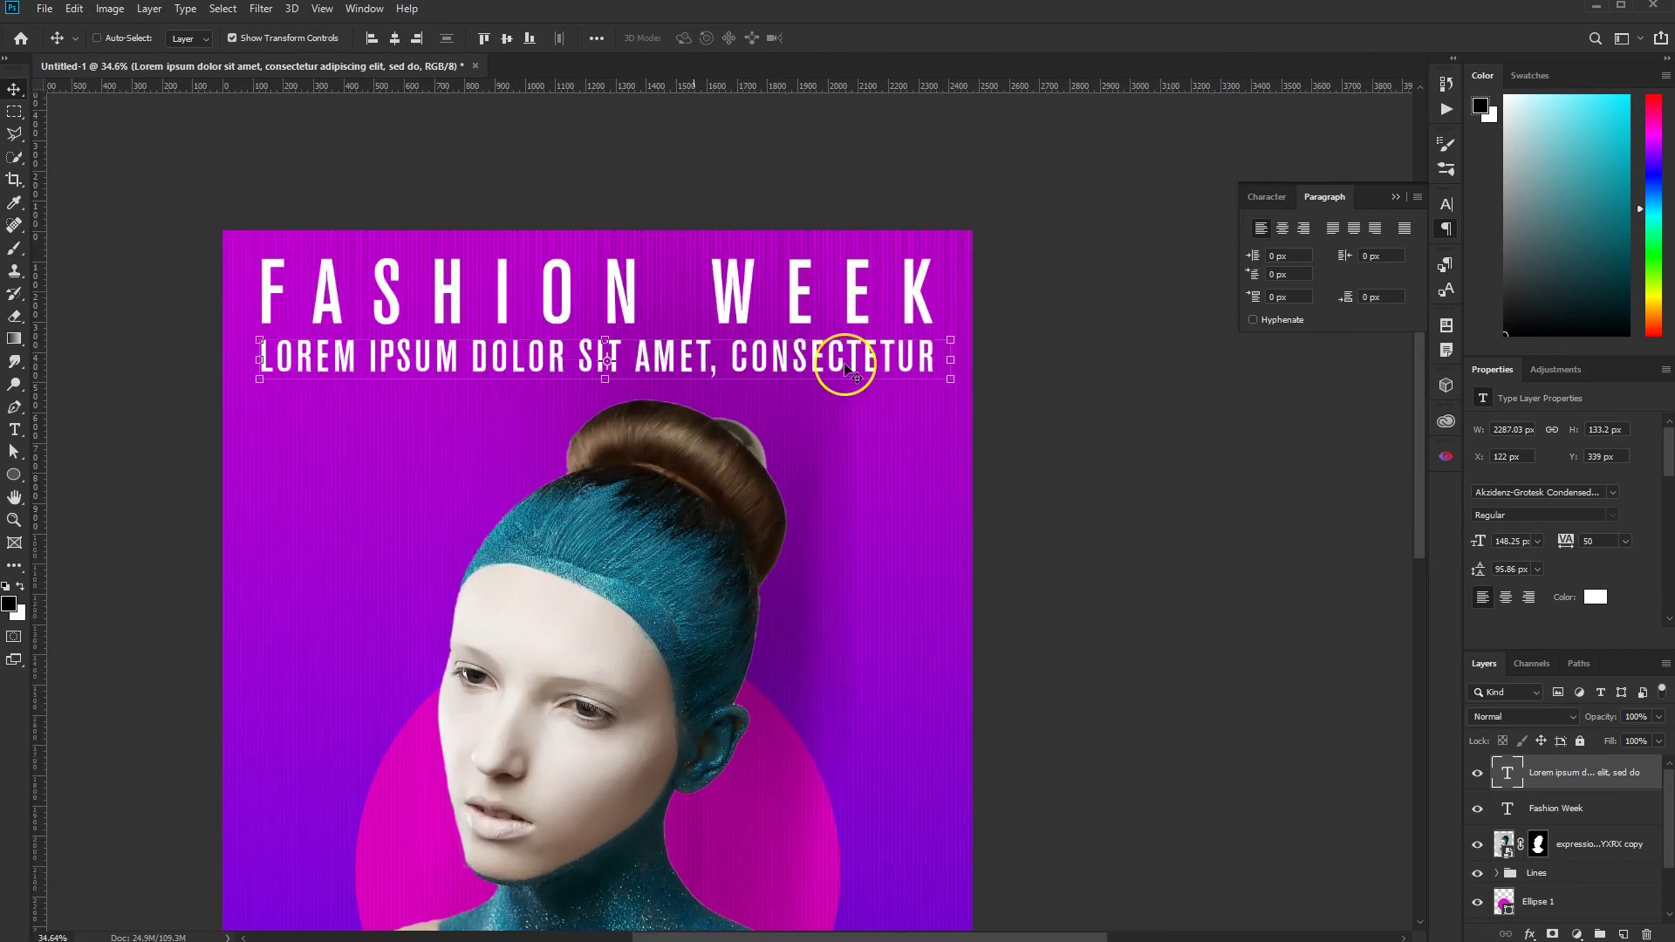
pyautogui.moveTo(1058, 460); pyautogui.dragTo(1058, 299)
pyautogui.moveTo(916, 404); pyautogui.dragTo(908, 561)
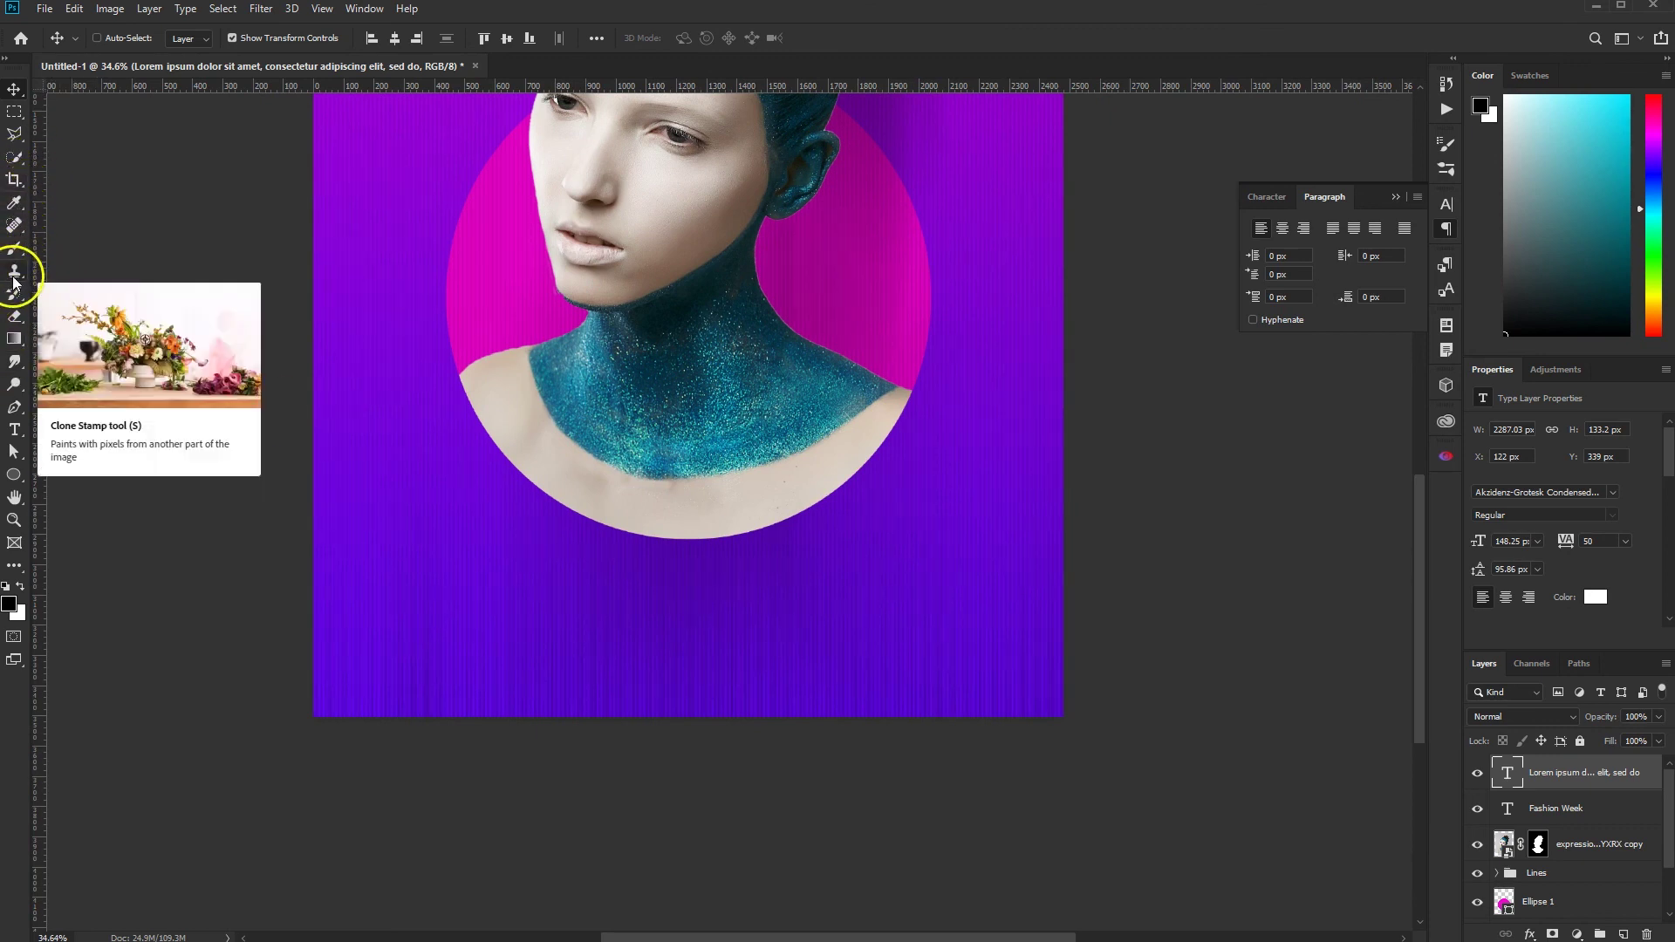
# Create an 85 px unhyphenated text block at the poster's bottom left
pyautogui.click(16, 428)
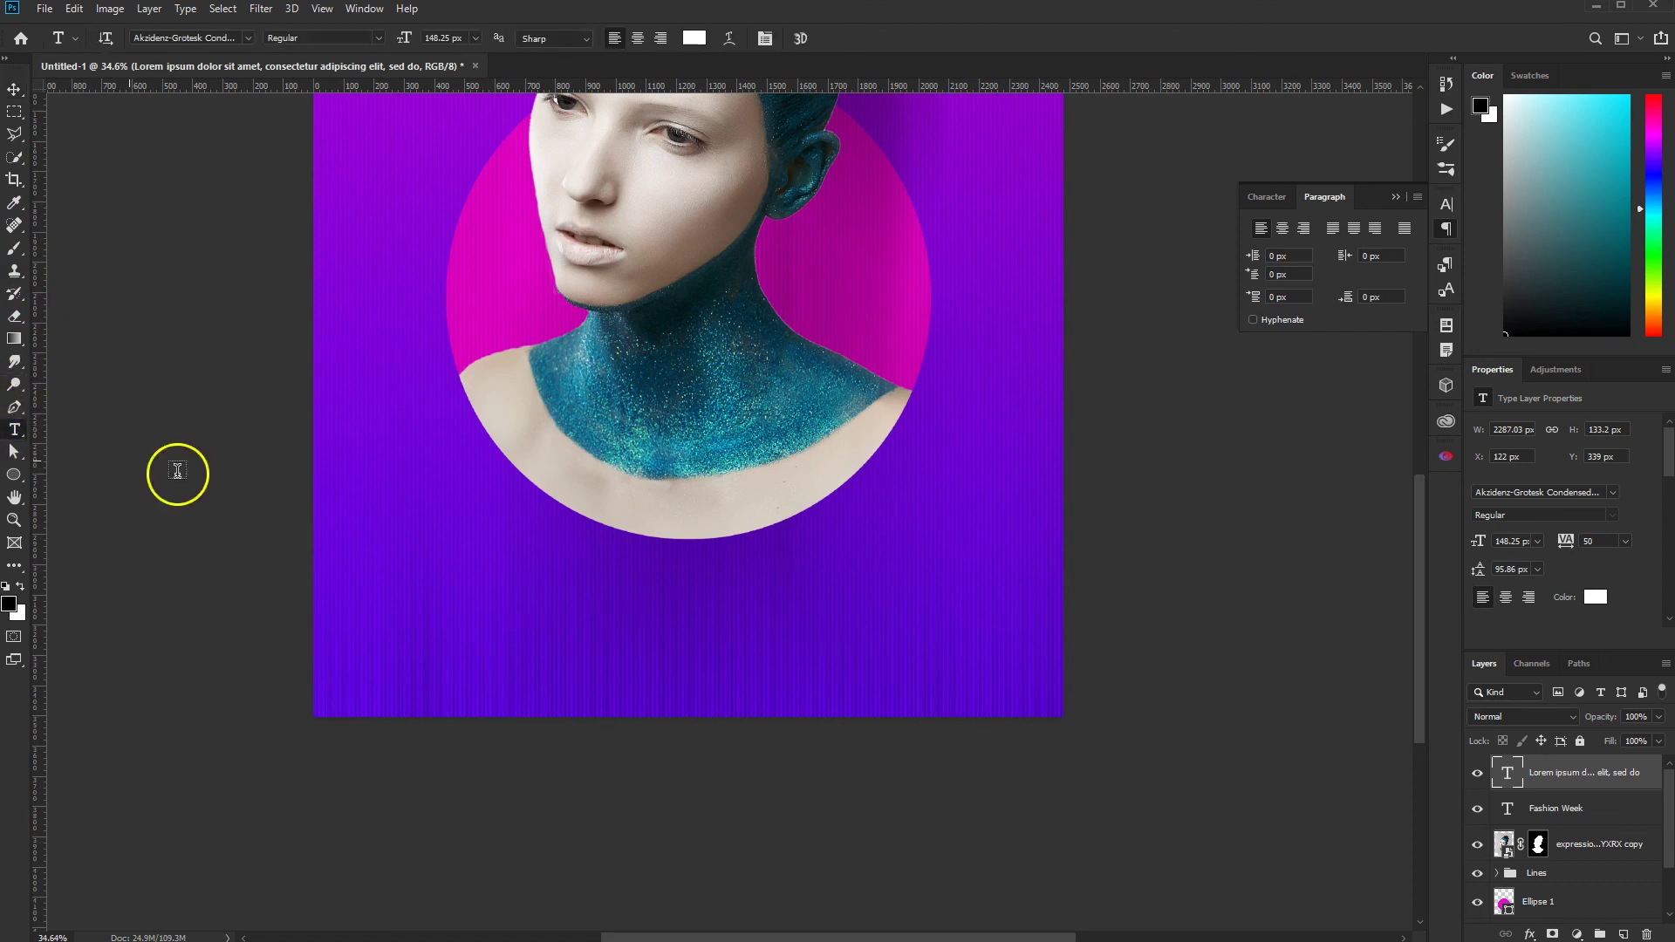
pyautogui.moveTo(349, 616); pyautogui.dragTo(464, 698)
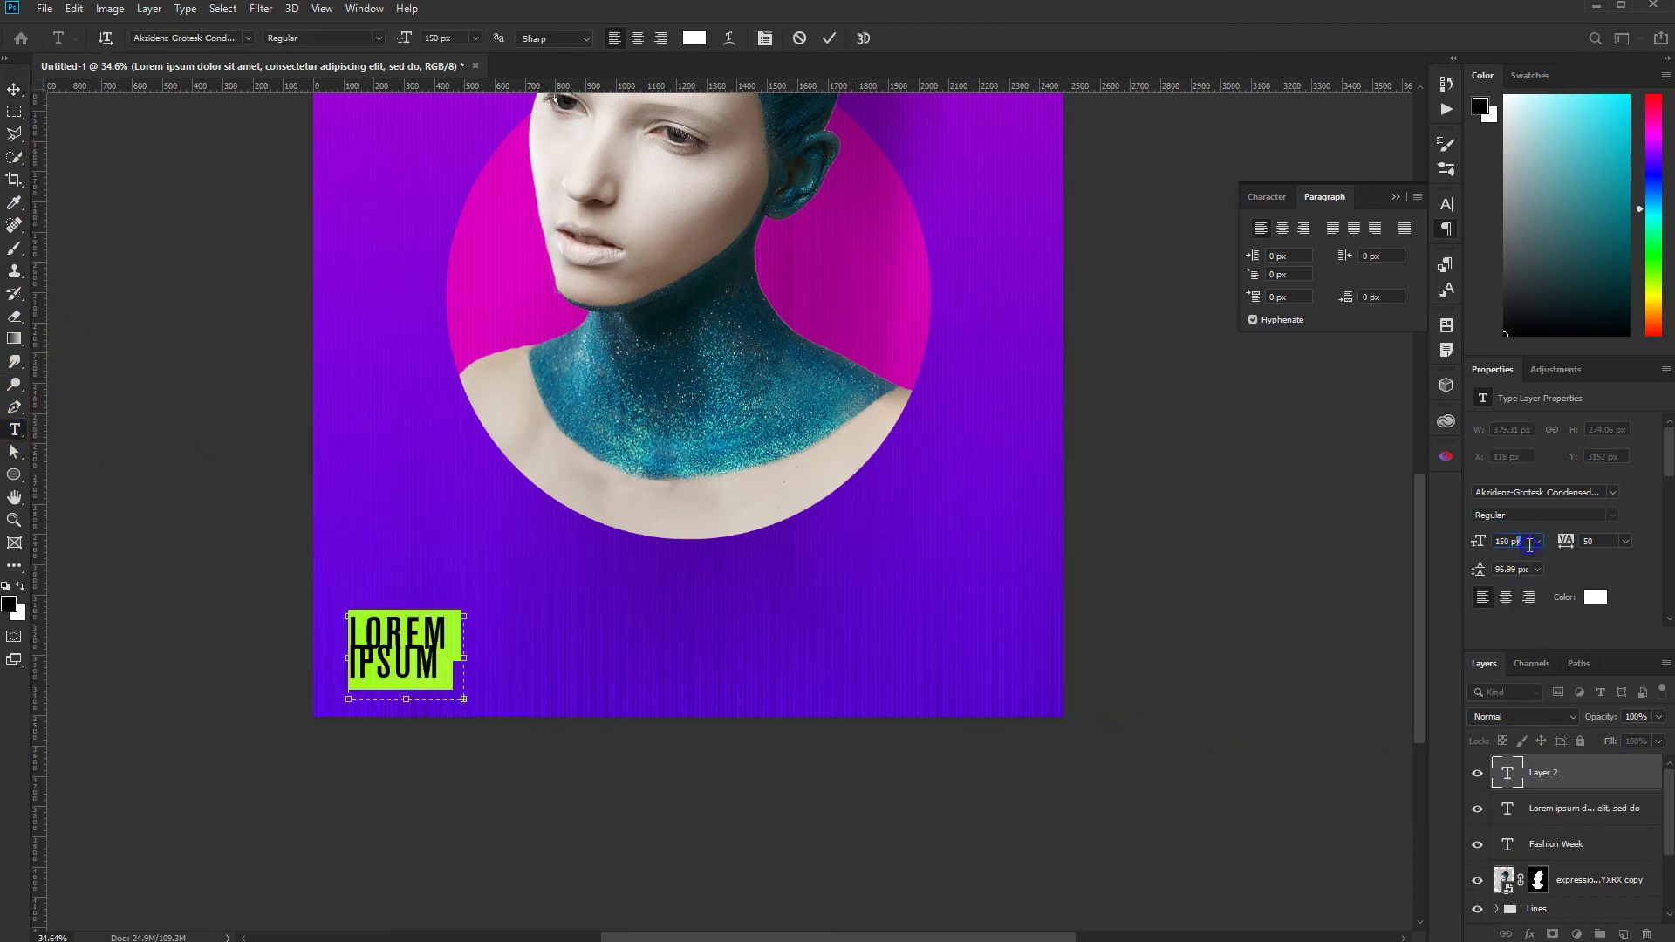
pyautogui.write('85')
pyautogui.press('Return')
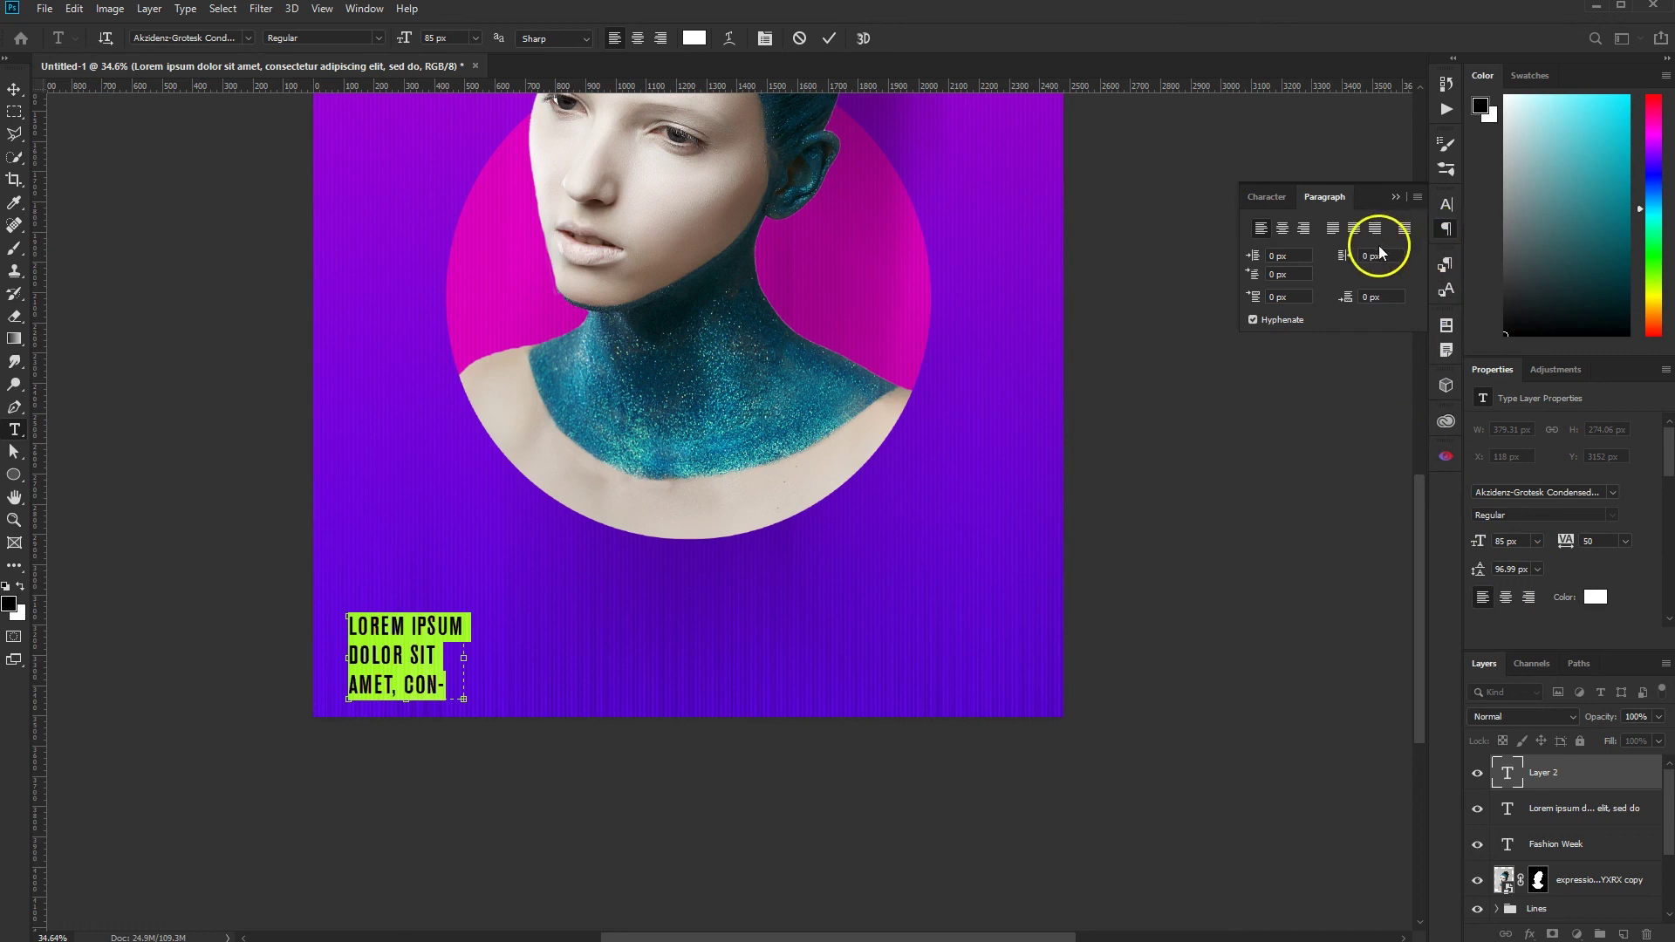
pyautogui.click(1253, 319)
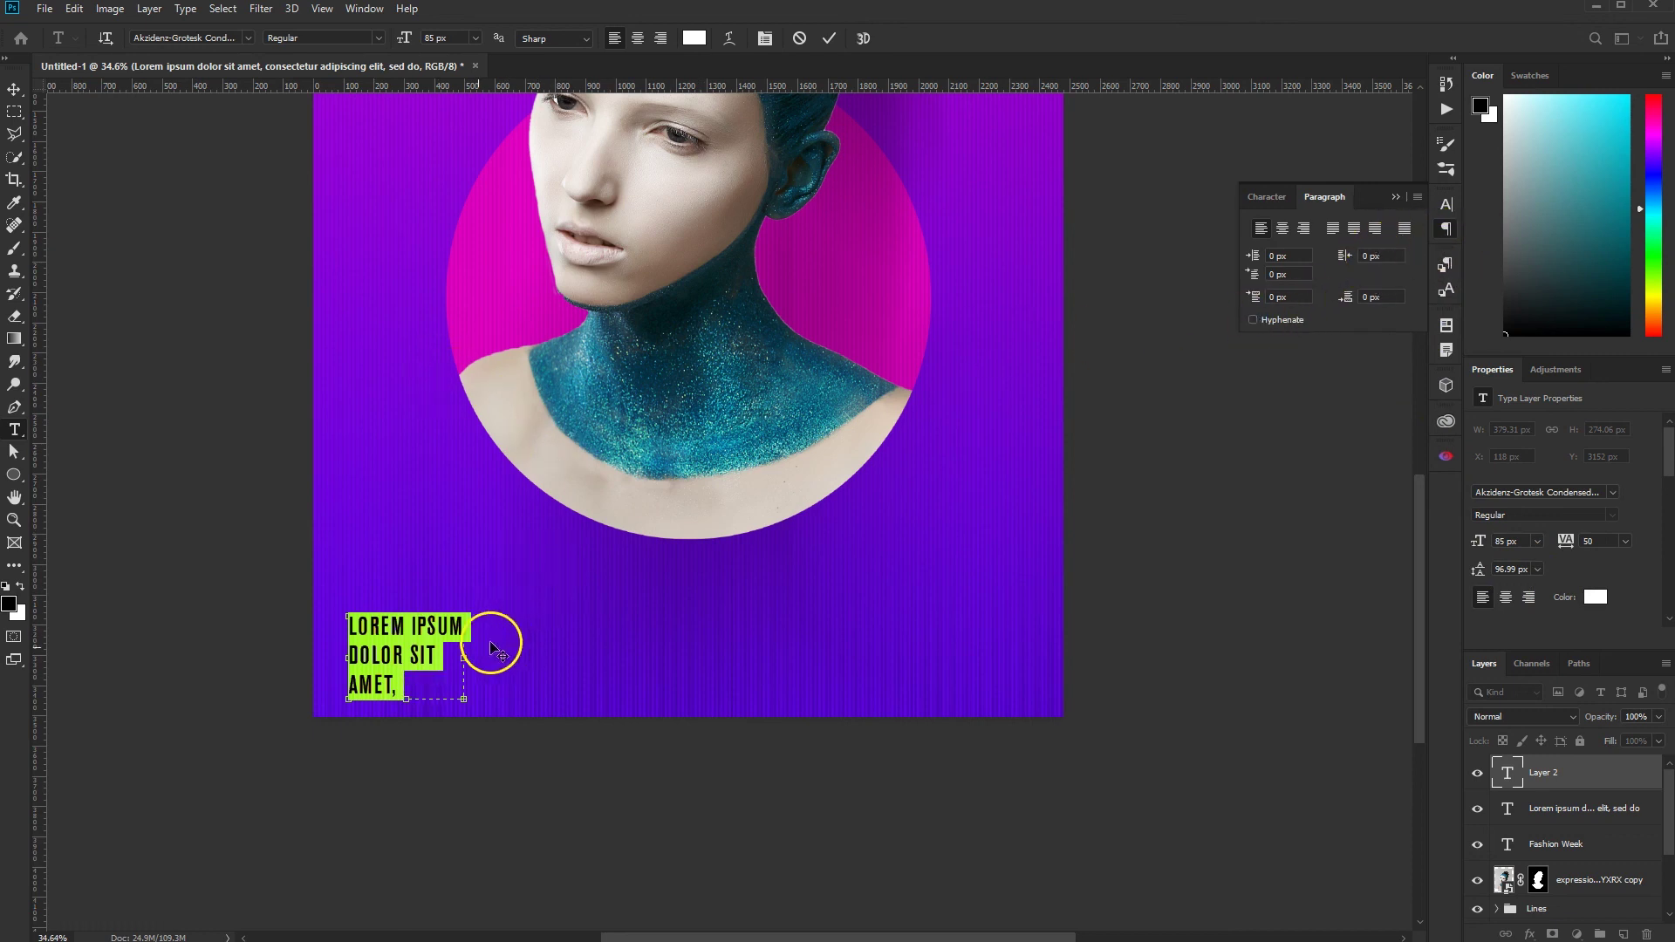
pyautogui.moveTo(507, 654); pyautogui.dragTo(519, 654)
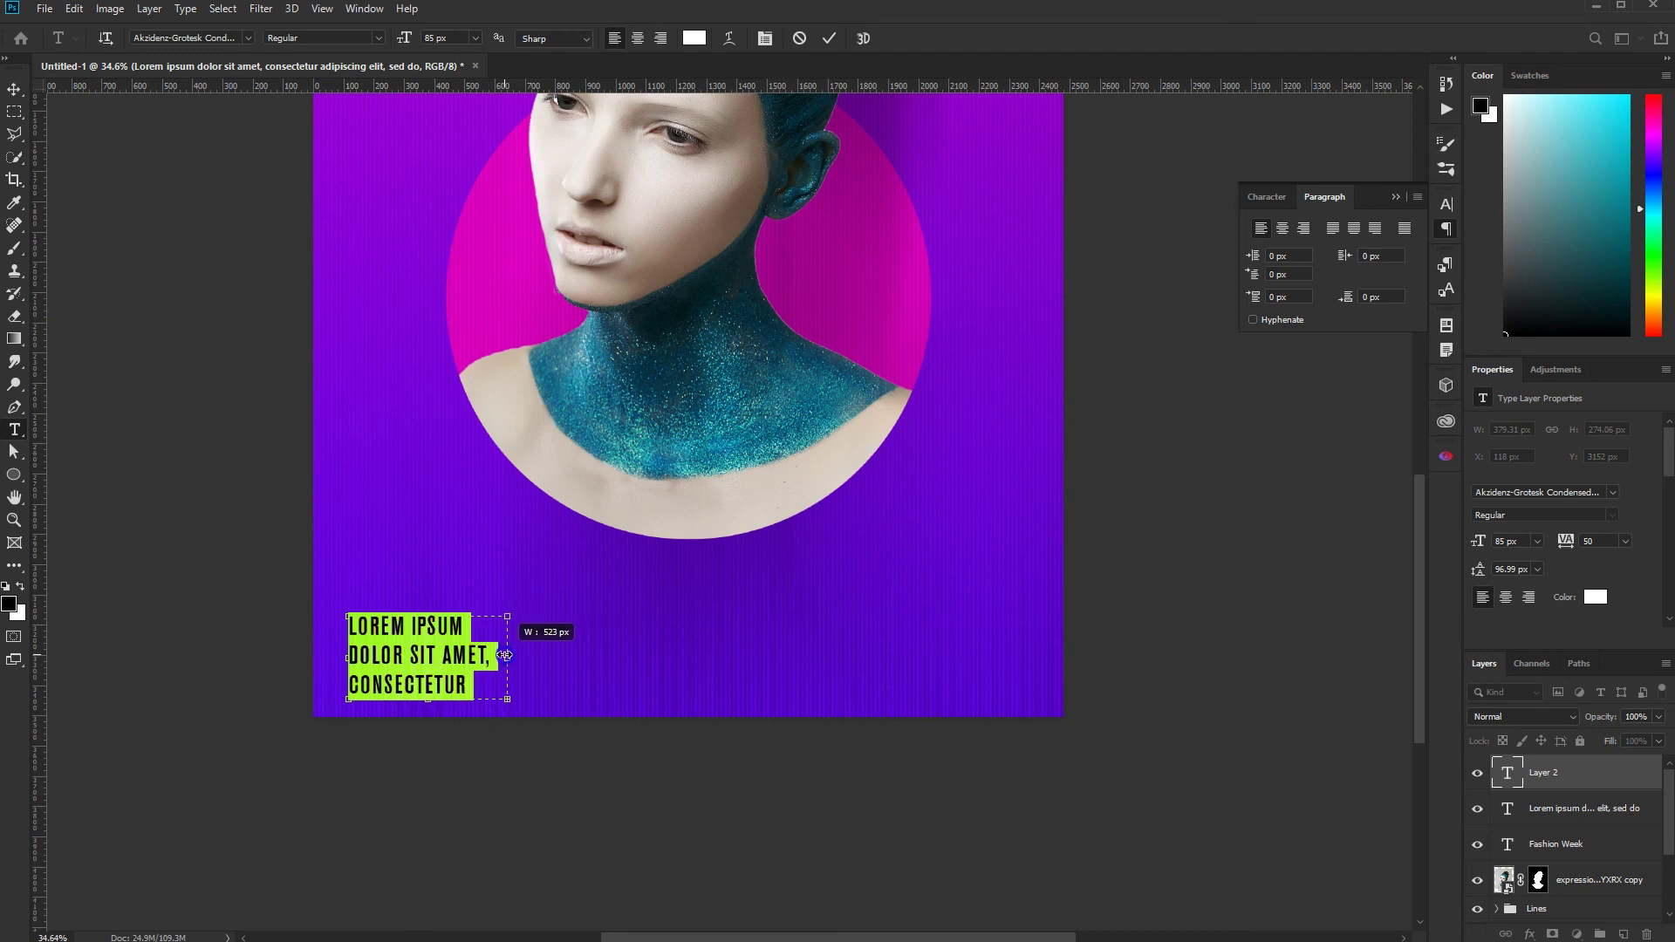
pyautogui.click(828, 38)
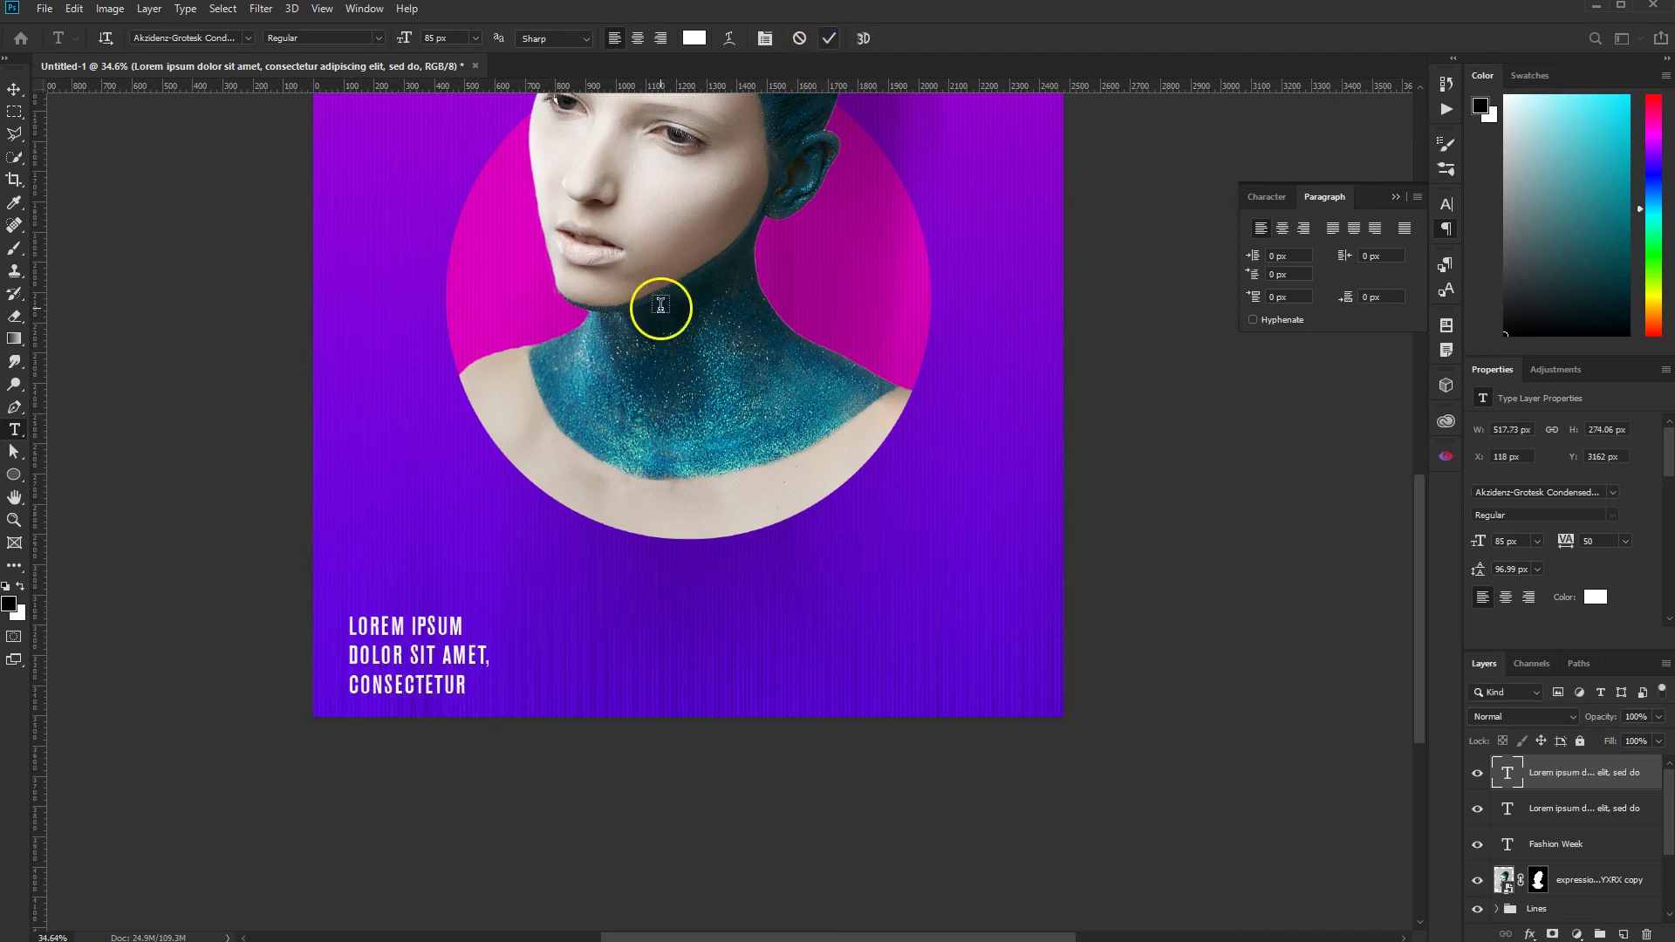
# Duplicate the text block into three evenly spaced columns along the bottom edge
pyautogui.click(14, 89)
pyautogui.moveTo(395, 709)
pyautogui.mouseDown()
pyautogui.moveTo(508, 675)
pyautogui.moveTo(904, 684)
pyautogui.moveTo(990, 667)
pyautogui.mouseUp()
pyautogui.hotkey('ctrl', '0')
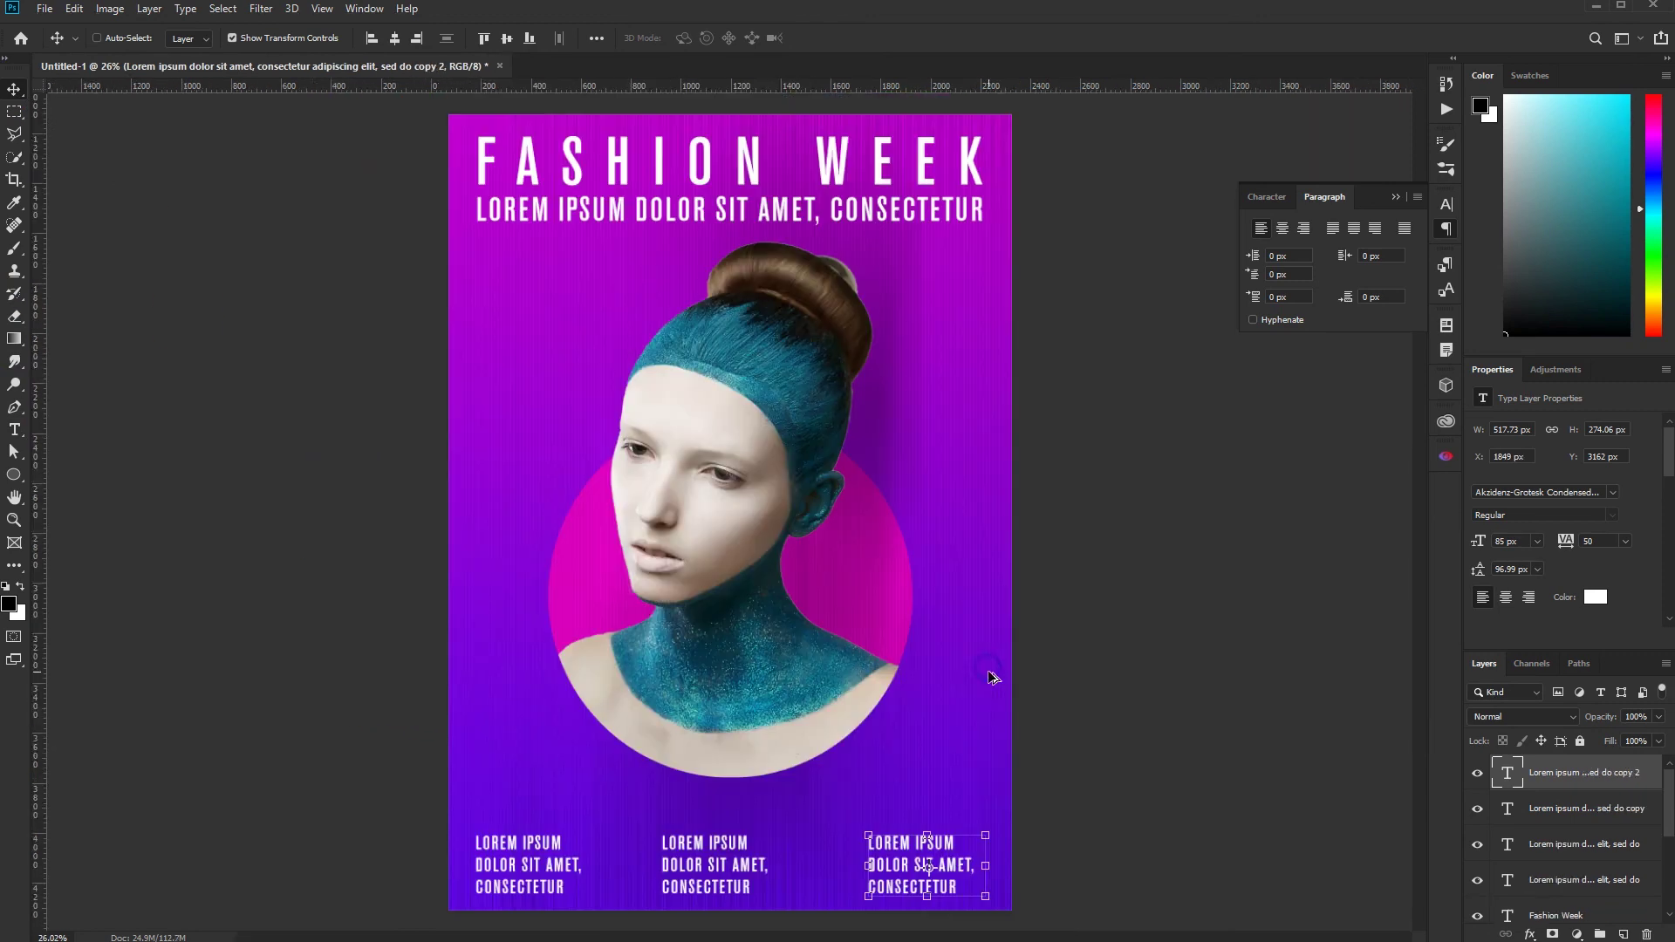
pyautogui.moveTo(950, 862); pyautogui.dragTo(942, 855)
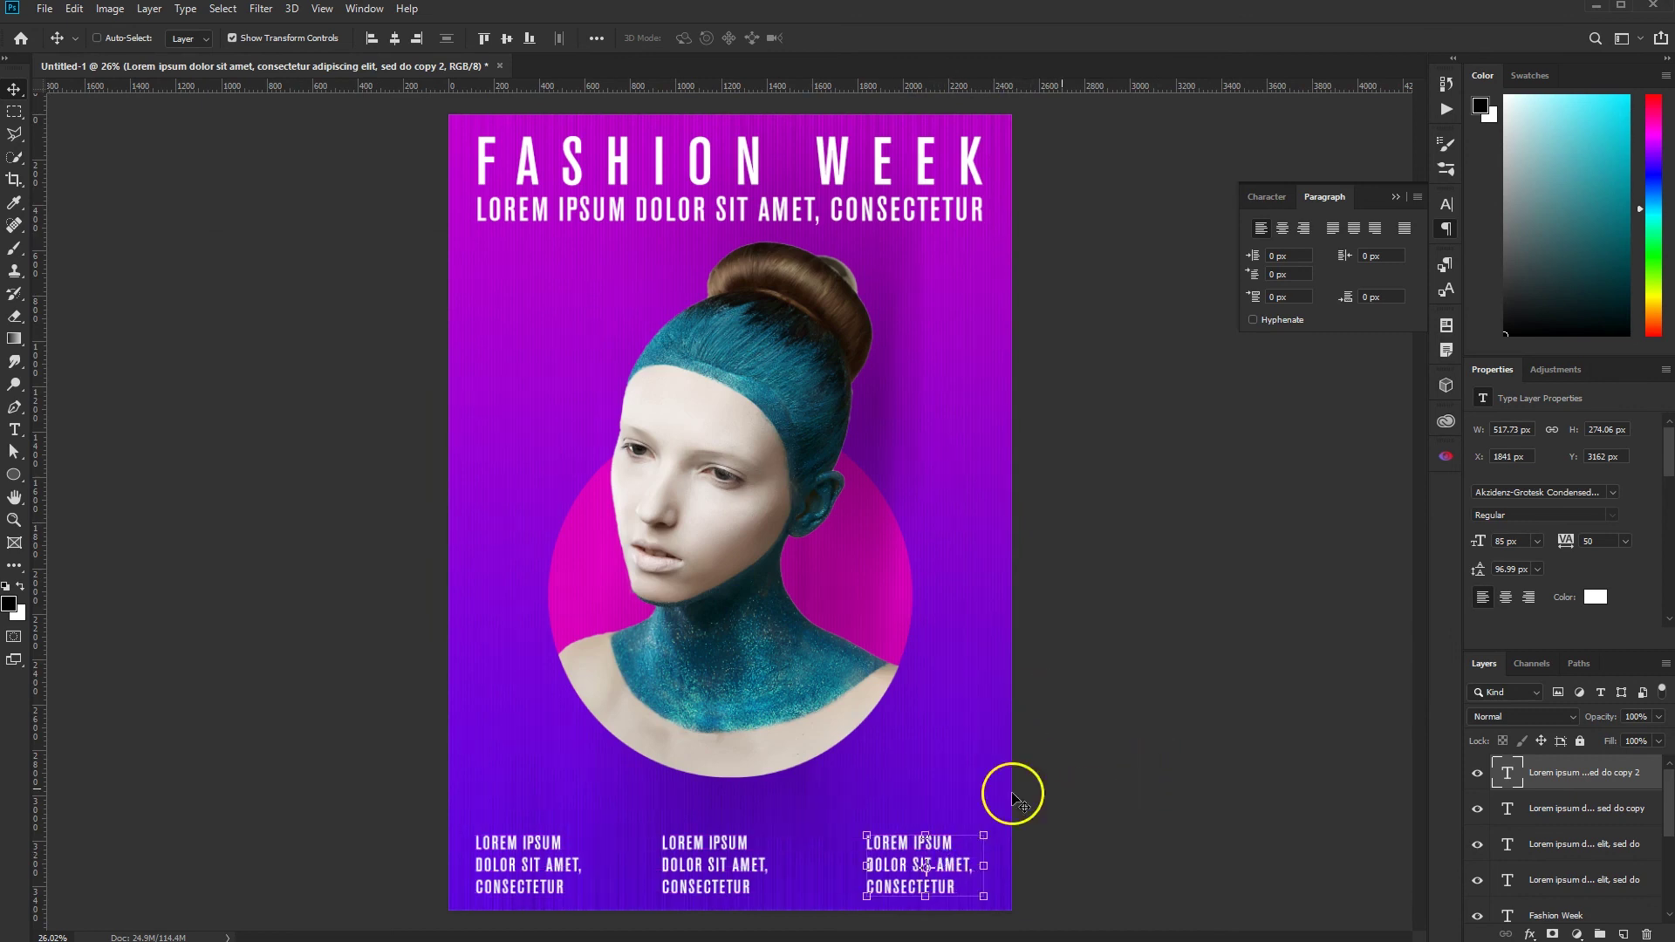
pyautogui.doubleClick(742, 866)
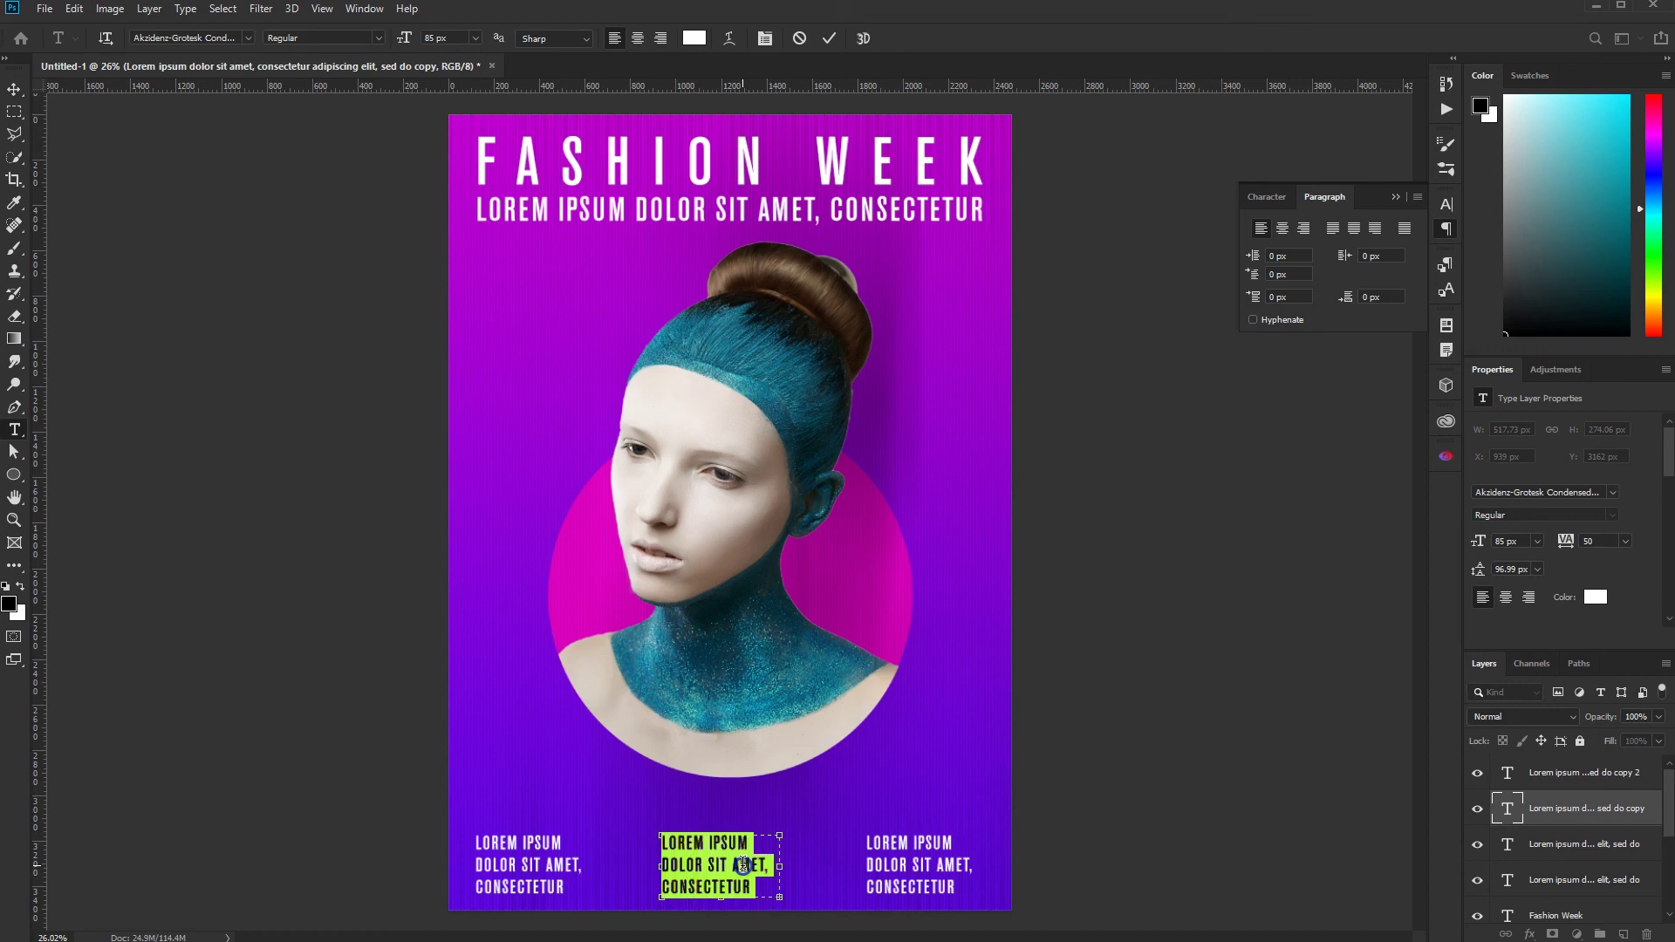
pyautogui.hotkey('ctrl', 'Return')
pyautogui.press('v')
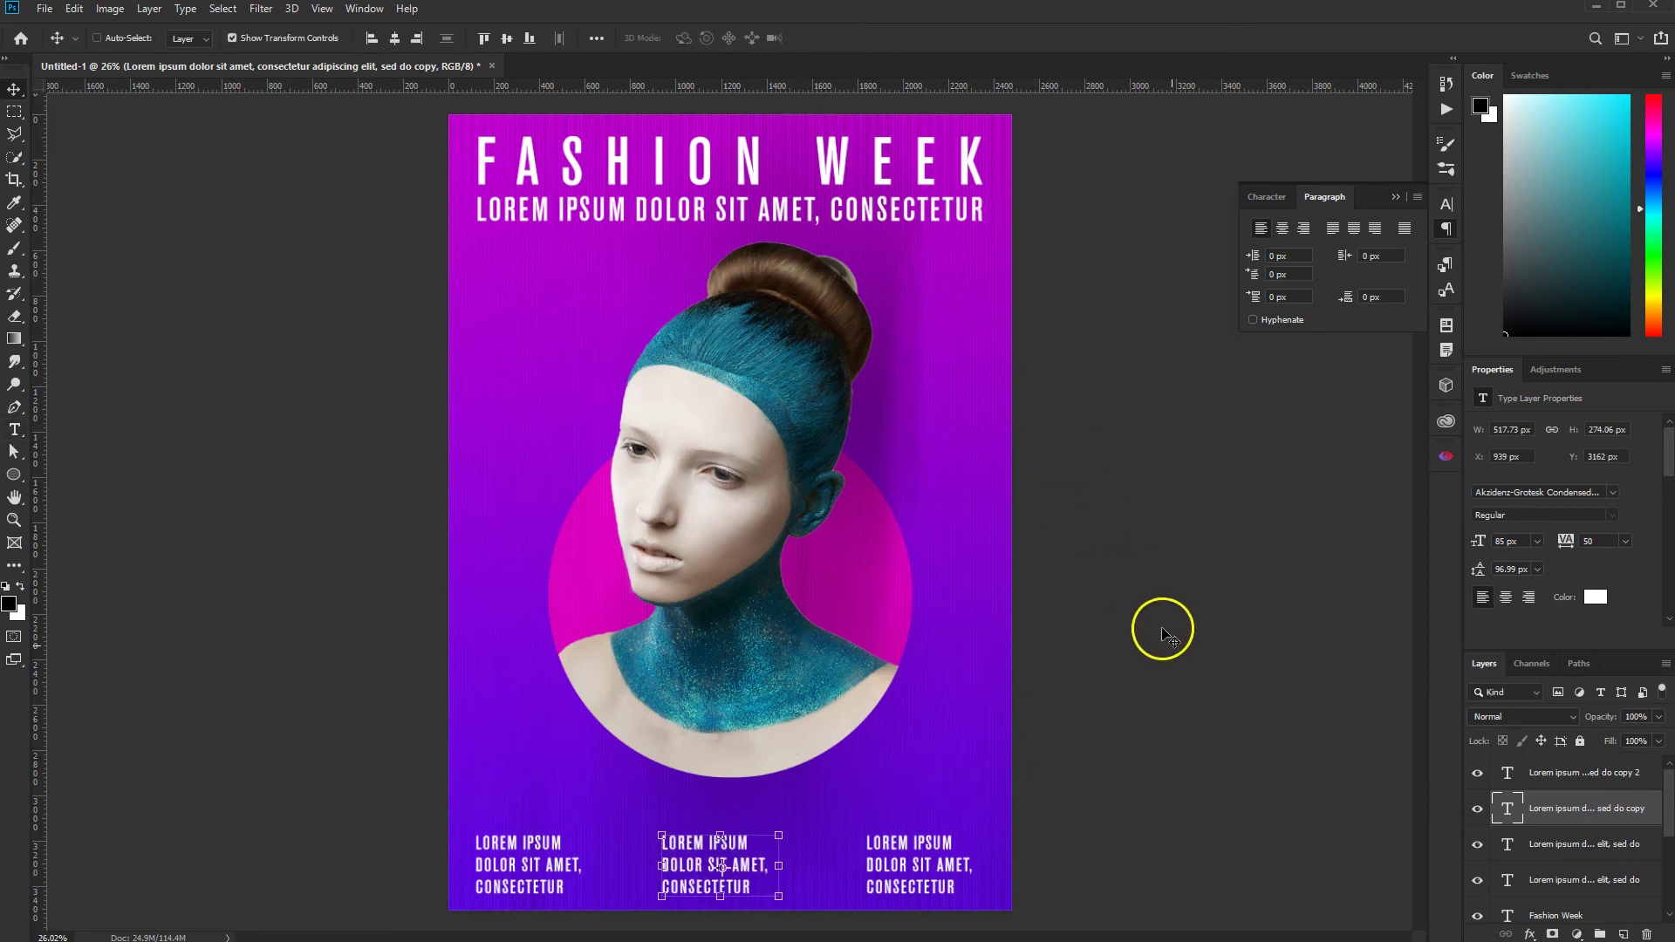
pyautogui.click(1160, 632)
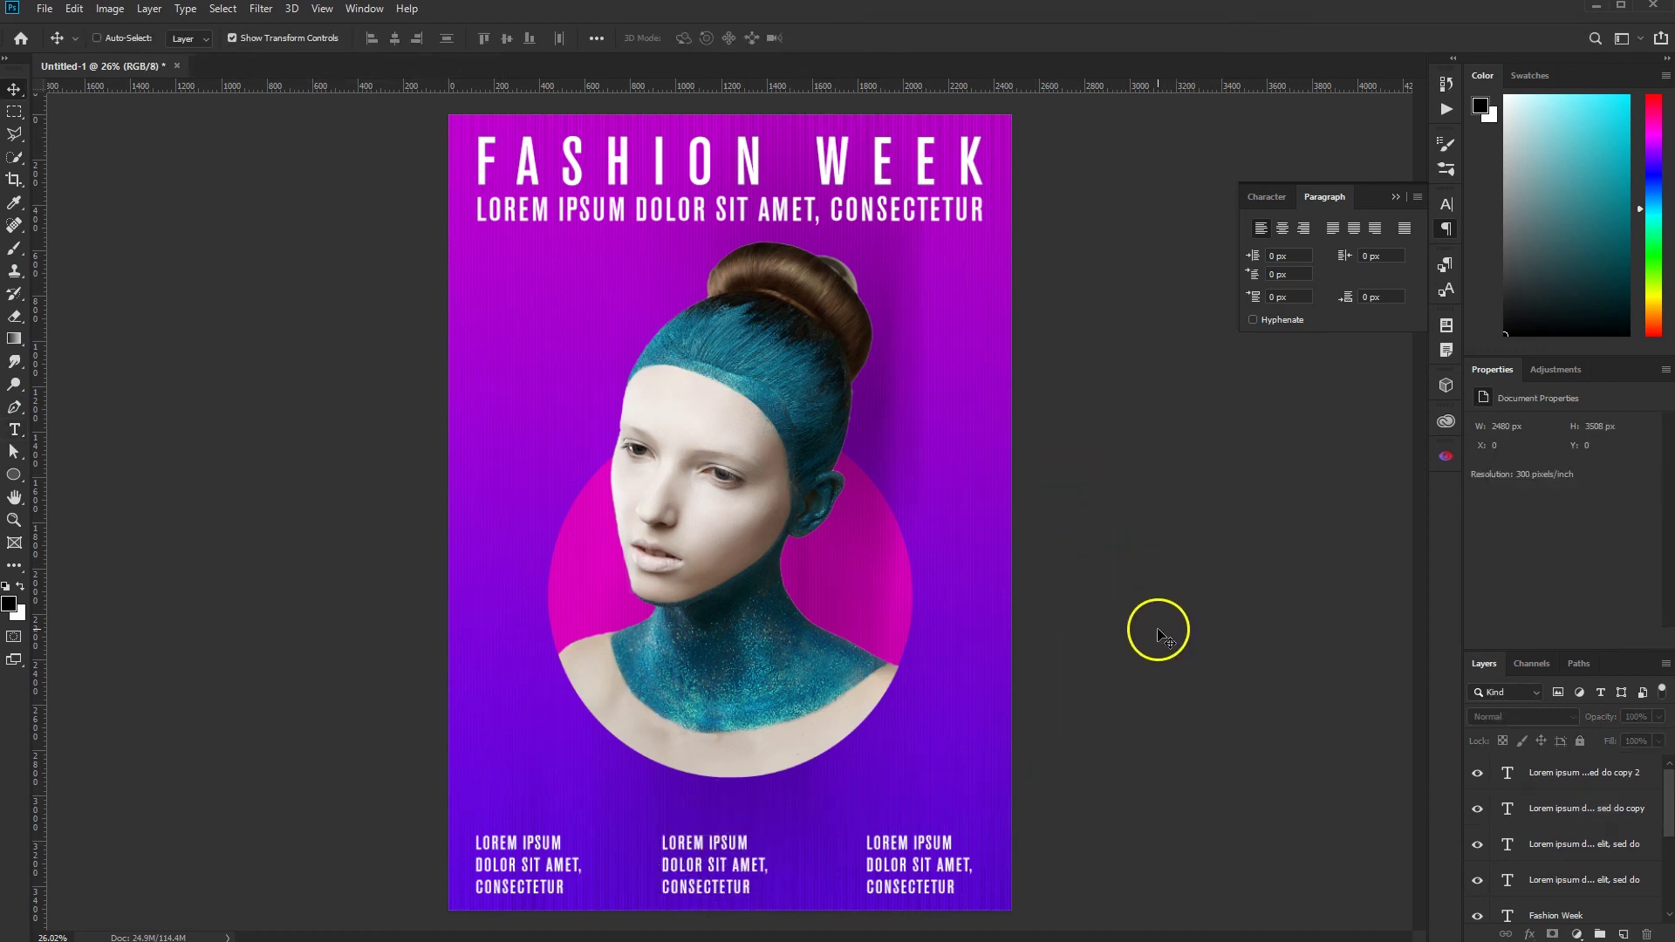